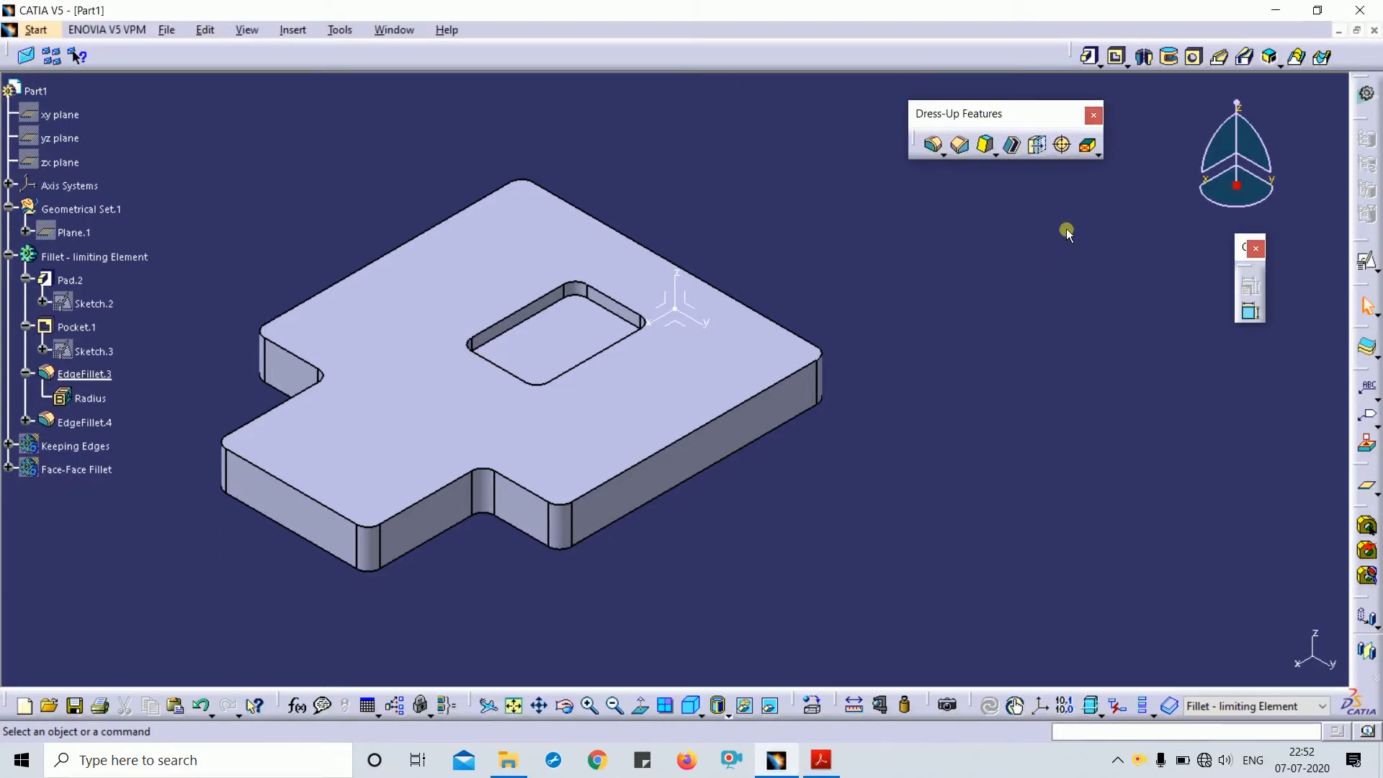
- Detach the Fillets sub-toolbar from the Edge Fillet flyout and position the floating palette top-right
{"action": "left_click", "coordinate": [940, 152]}
{"action": "left_click_drag", "start_coordinate": [936, 195], "coordinate": [933, 221]}
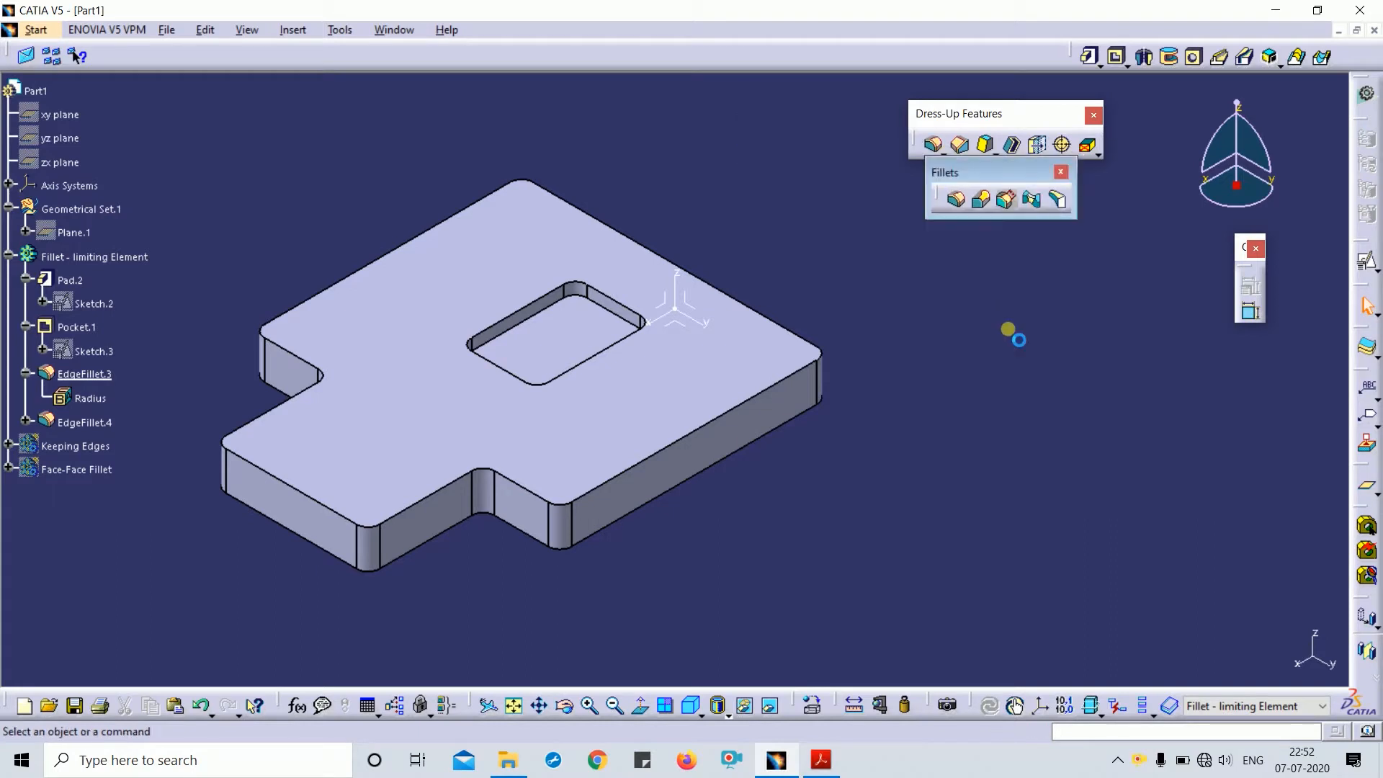
{"action": "left_click_drag", "start_coordinate": [997, 174], "coordinate": [999, 240]}
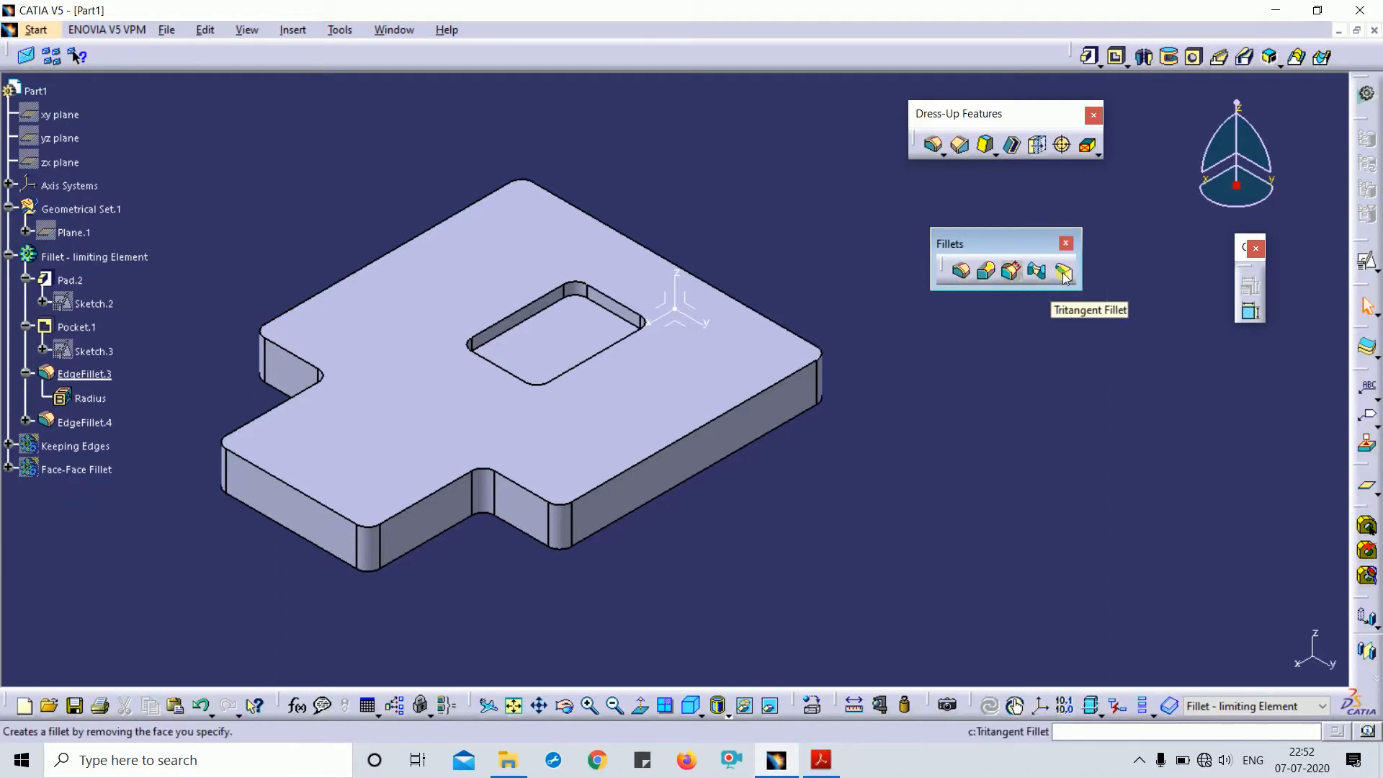
{"action": "left_click_drag", "start_coordinate": [1030, 238], "coordinate": [1028, 202]}
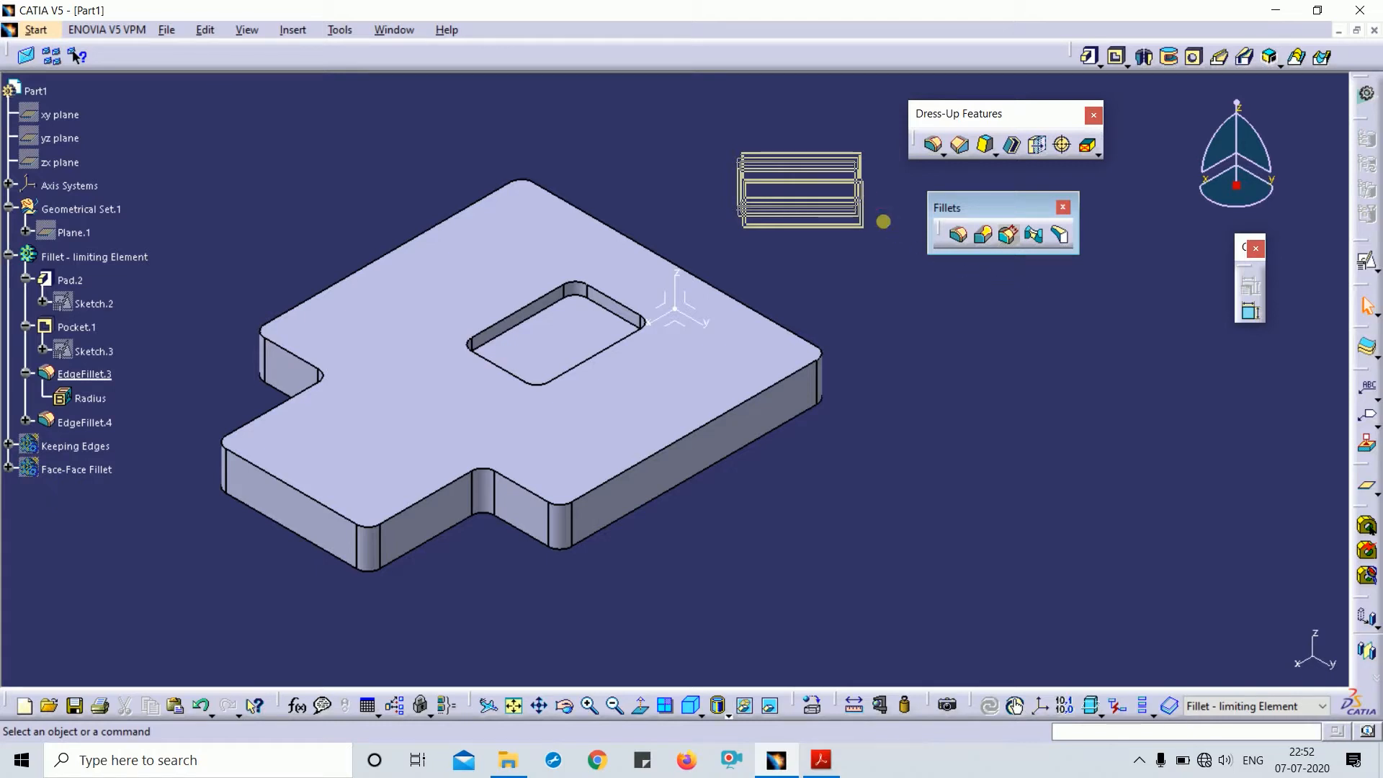
{"action": "left_click_drag", "start_coordinate": [969, 207], "coordinate": [1025, 198]}
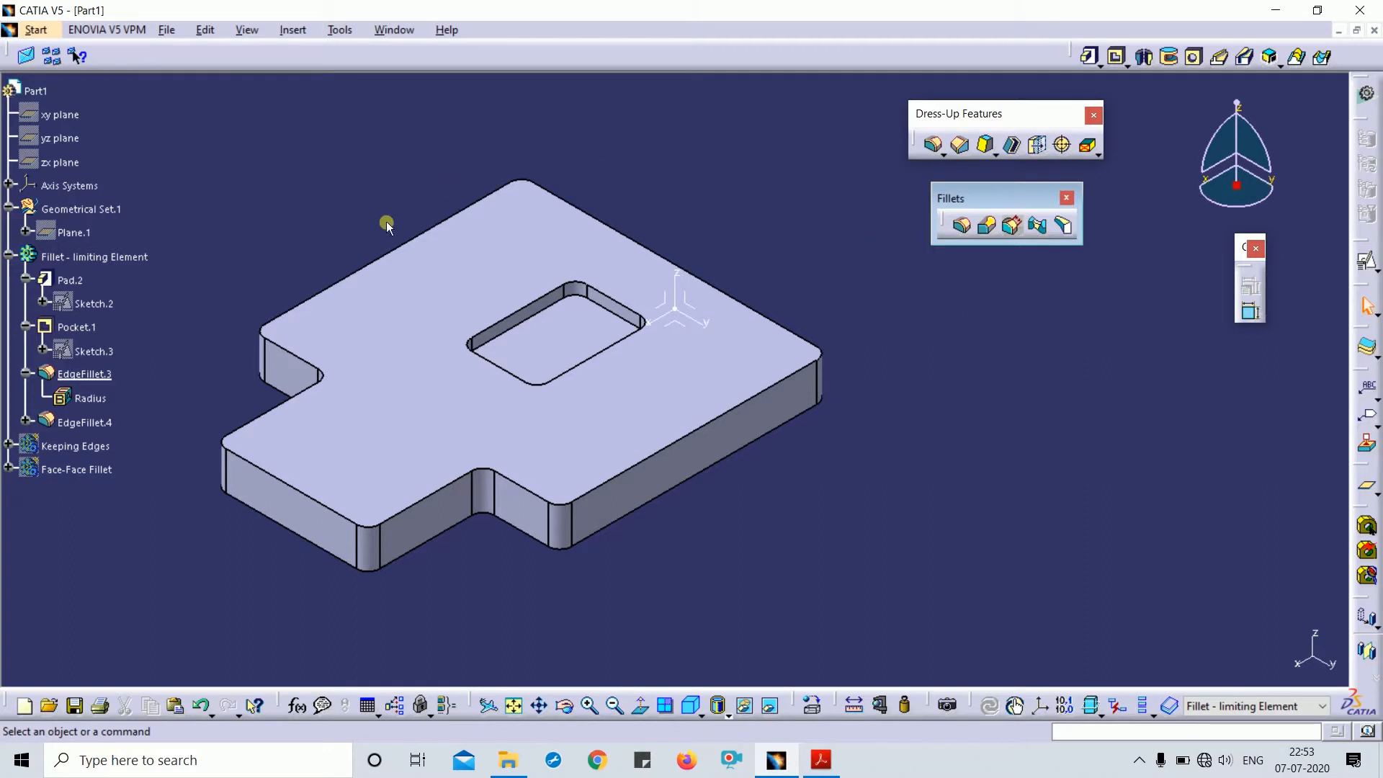
- Apply a 10mm edge fillet to all edges of the top face
{"action": "left_click", "coordinate": [963, 229]}
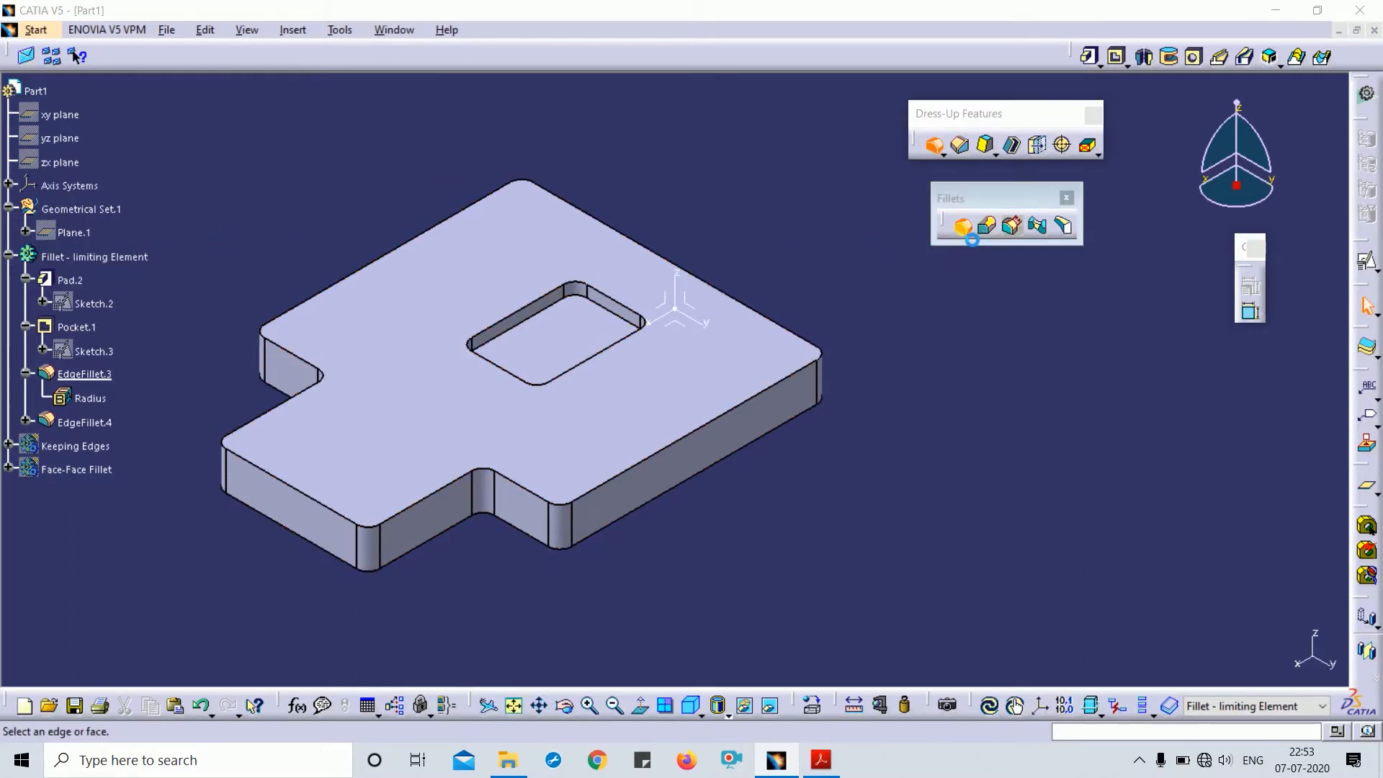
{"action": "middle_click_drag", "start_coordinate": [663, 238], "coordinate": [681, 193]}
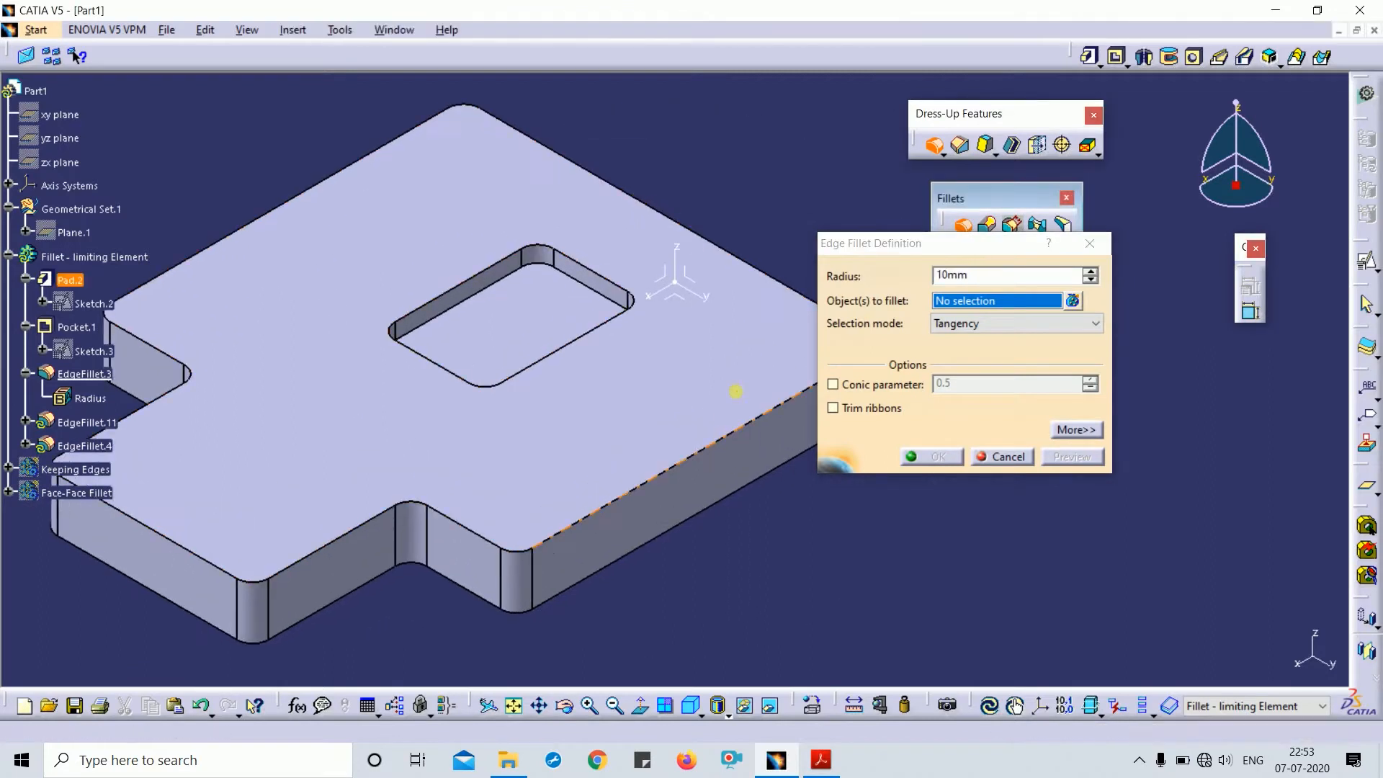
{"action": "mouse_move", "coordinate": [736, 391]}
{"action": "middle_mouse_down"}
{"action": "mouse_move", "coordinate": [735, 347]}
{"action": "mouse_move", "coordinate": [738, 408]}
{"action": "middle_mouse_up"}
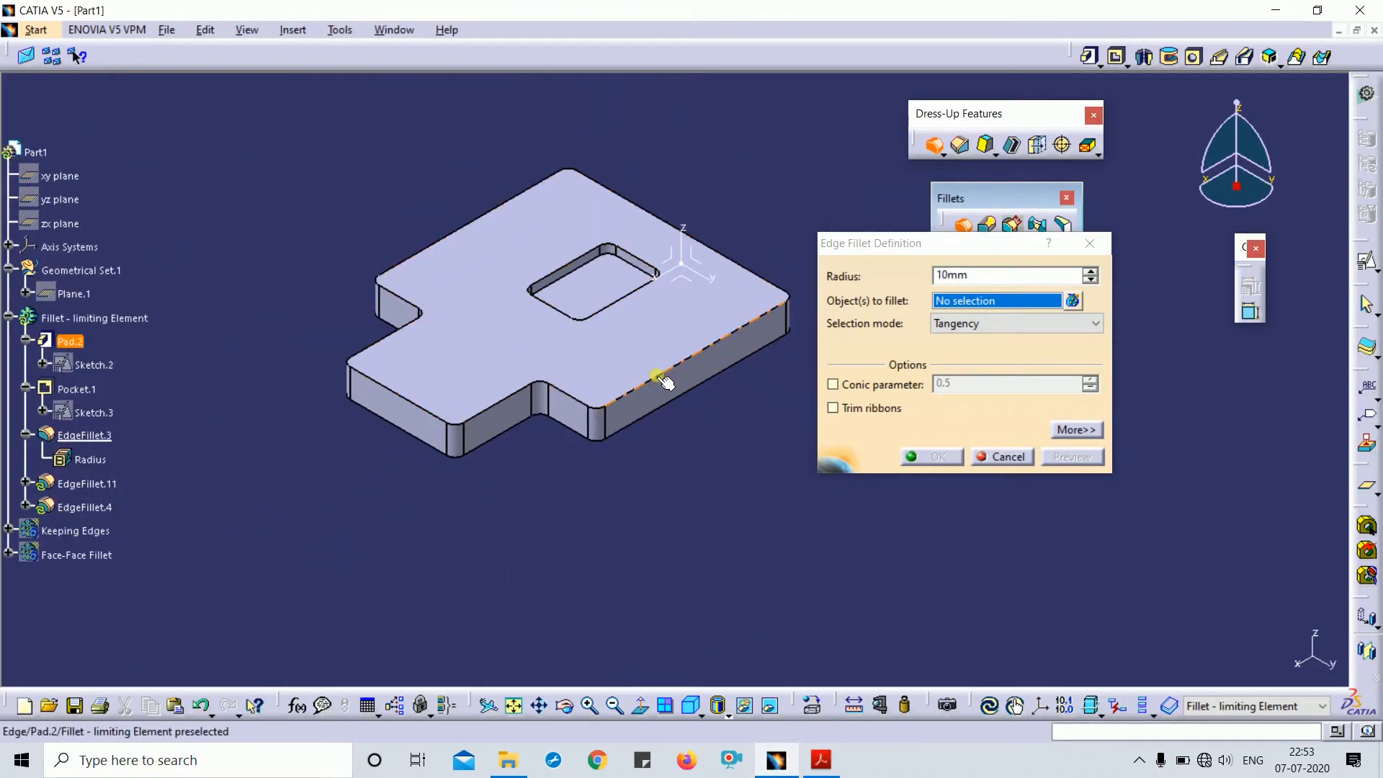
{"action": "left_click", "coordinate": [458, 306]}
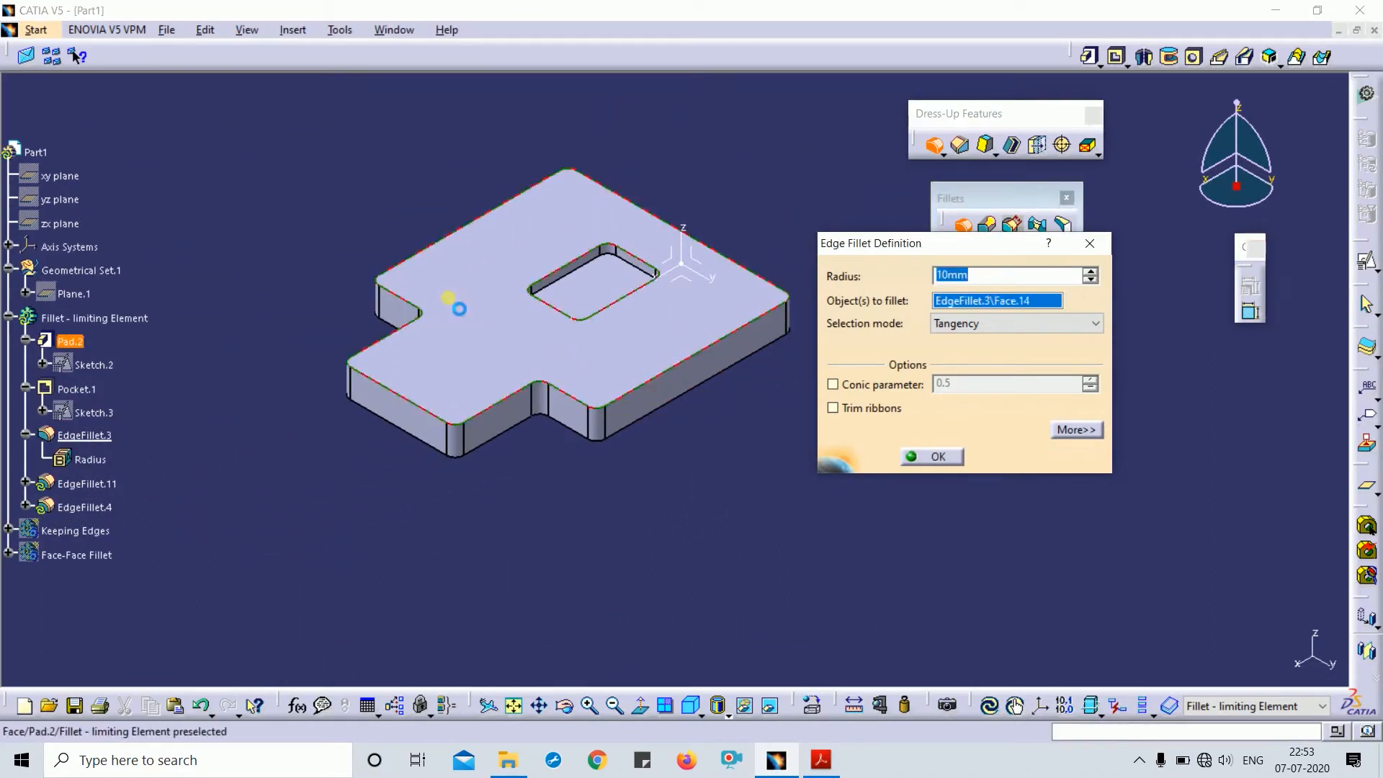
{"action": "left_click", "coordinate": [1086, 459]}
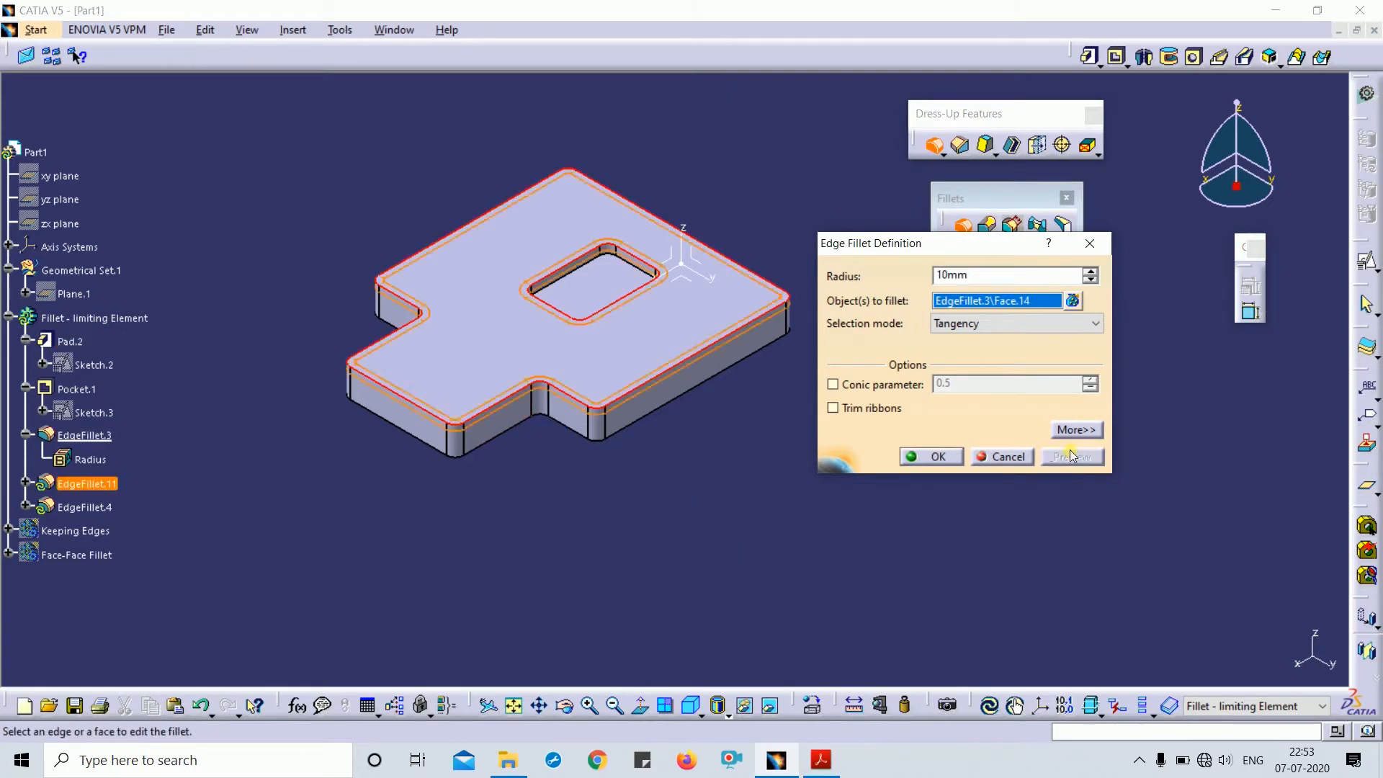
{"action": "middle_click_drag", "start_coordinate": [658, 418], "coordinate": [643, 335], "text": "ctrl"}
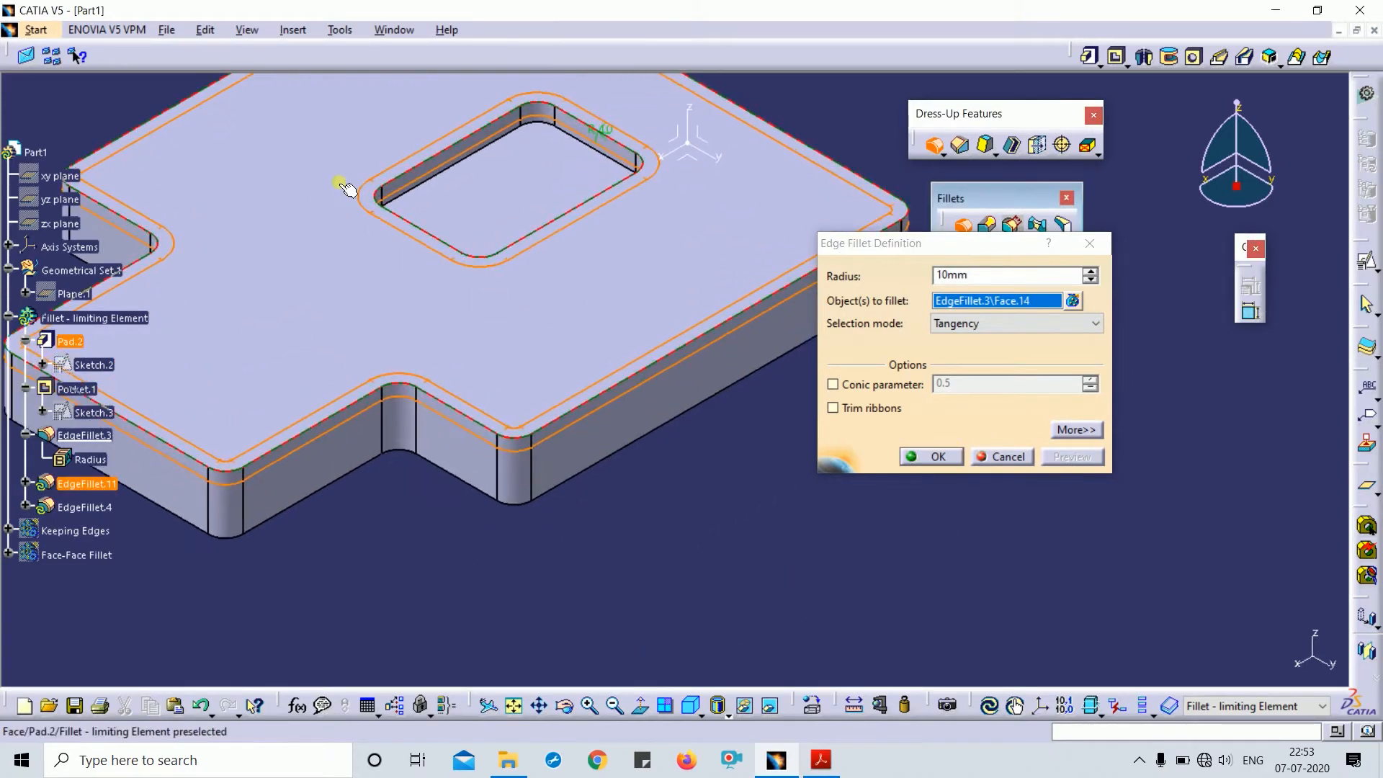
{"action": "left_click", "coordinate": [927, 458]}
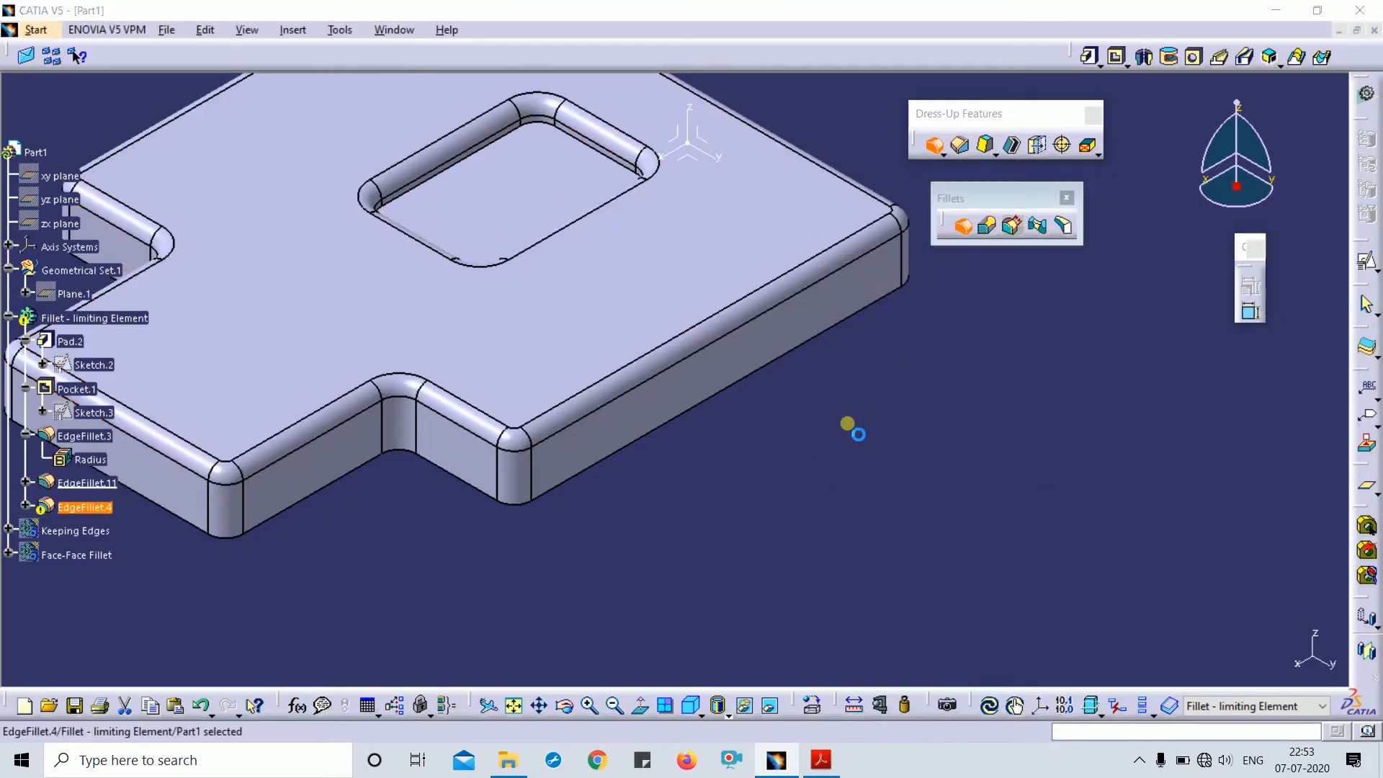
{"action": "left_click", "coordinate": [1177, 371]}
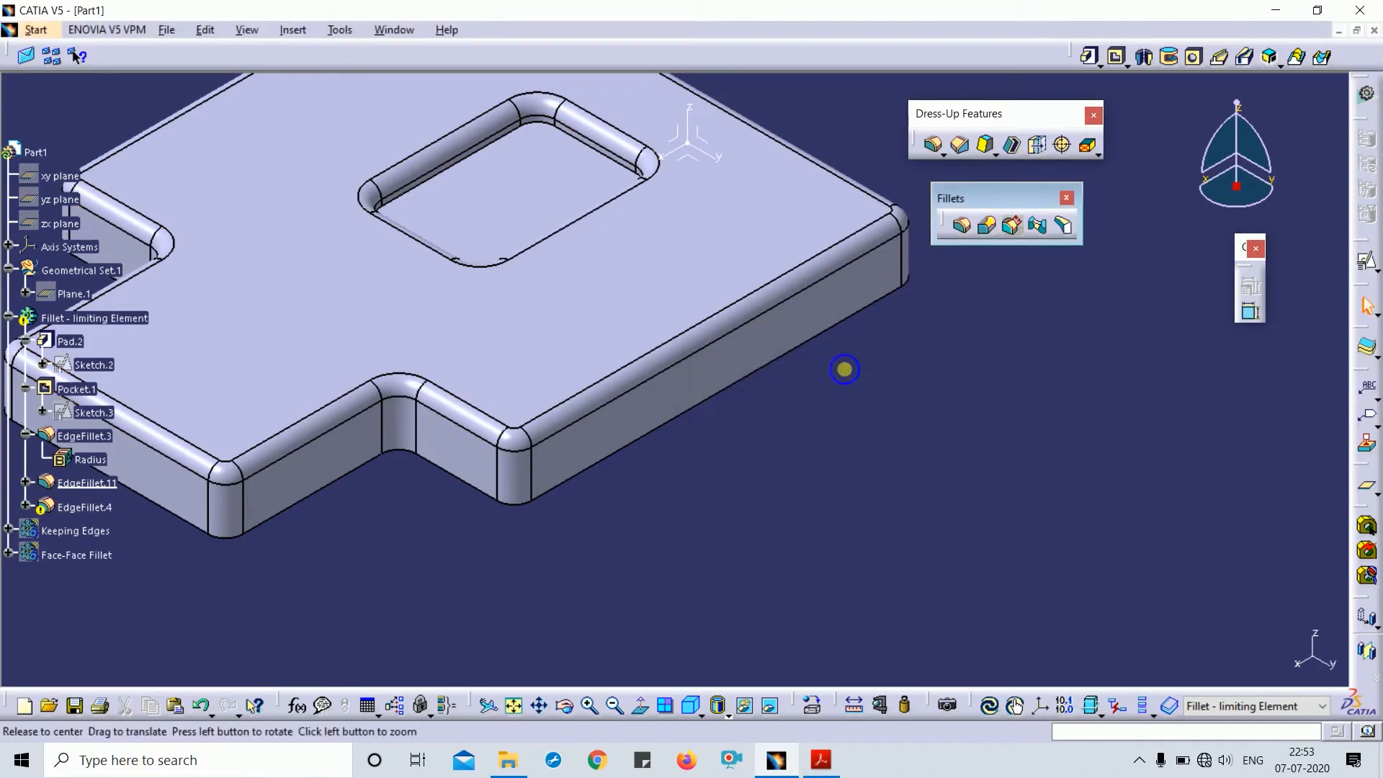
{"action": "middle_click_drag", "start_coordinate": [843, 370], "coordinate": [726, 365], "text": "ctrl"}
- Re-confirm EdgeFillet.3 and delete the failing EdgeFillet.4 from the update report
{"action": "double_click", "coordinate": [709, 354]}
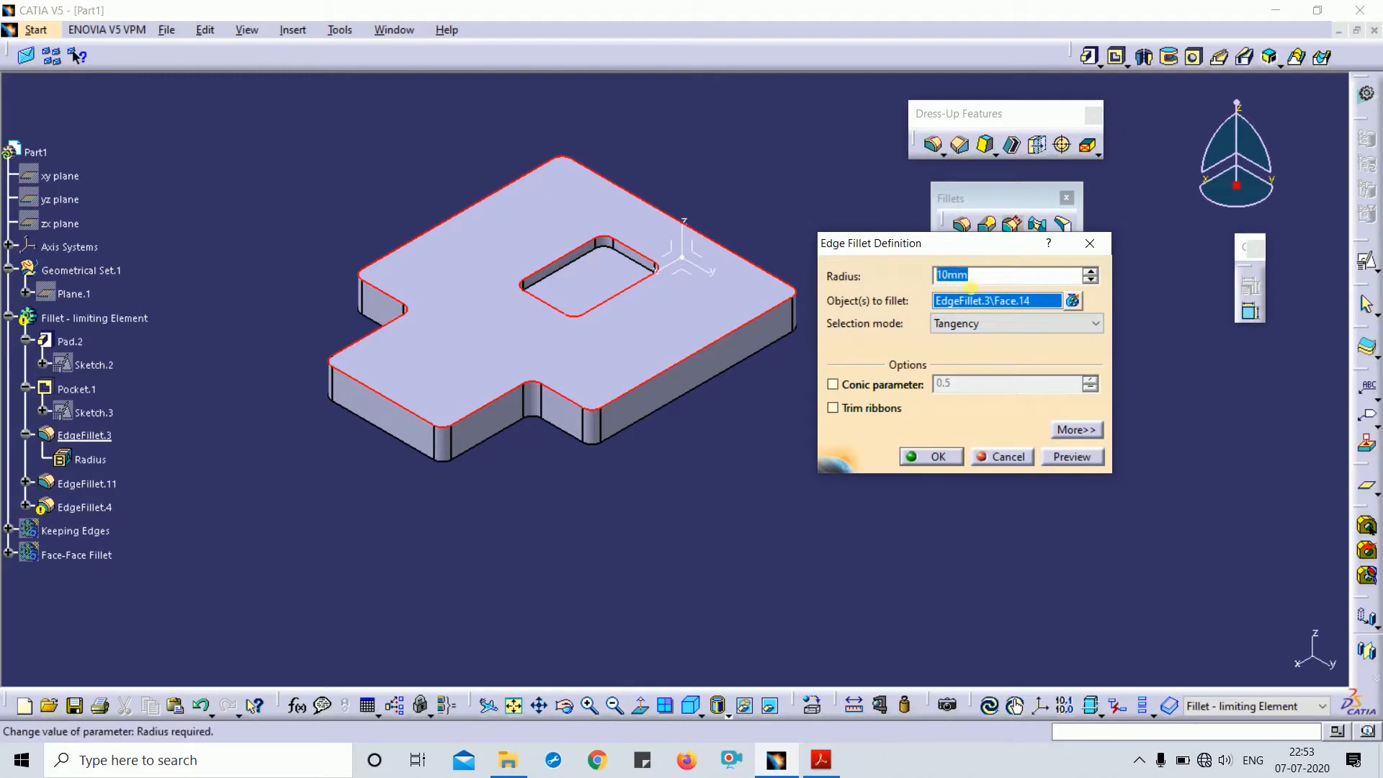
{"action": "left_click", "coordinate": [1071, 457]}
{"action": "left_click", "coordinate": [934, 457]}
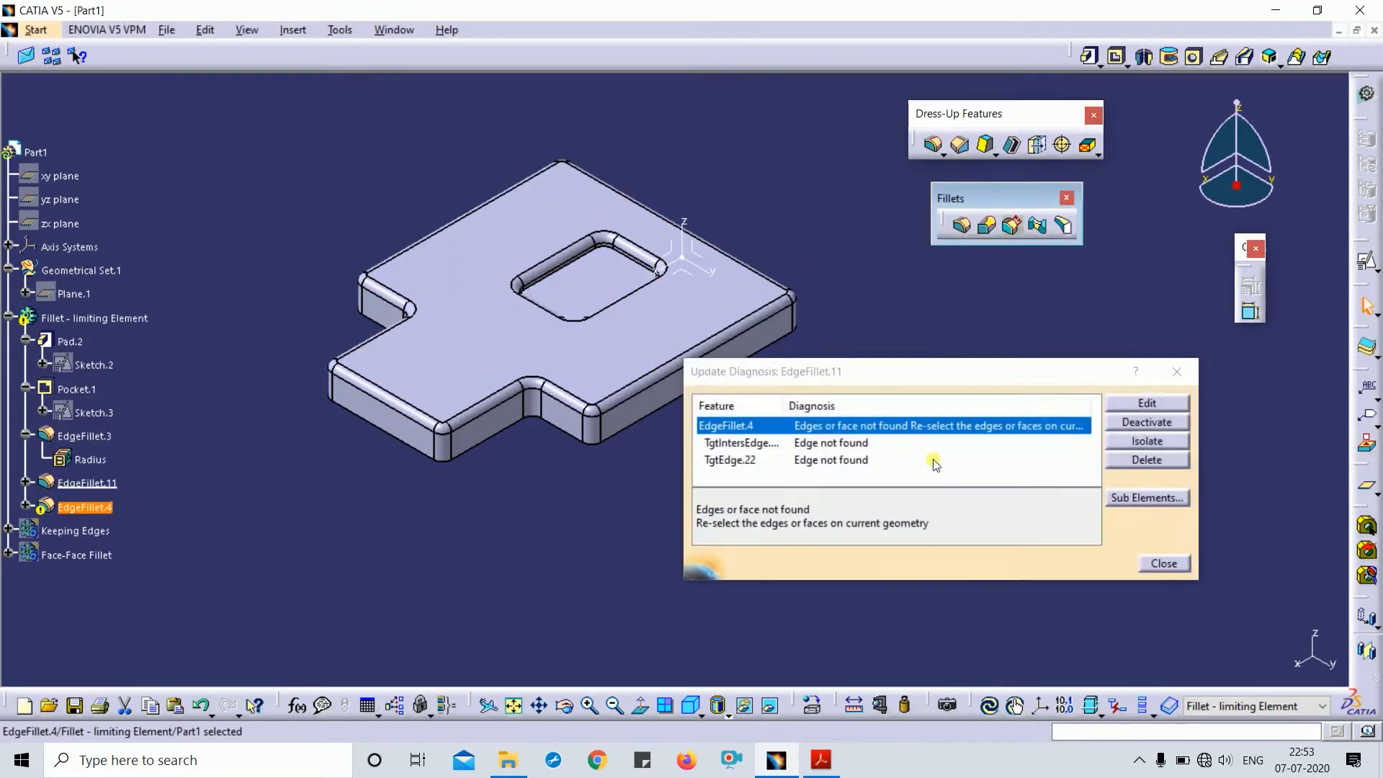
{"action": "left_click", "coordinate": [1177, 371]}
{"action": "middle_click_drag", "start_coordinate": [778, 555], "coordinate": [818, 547]}
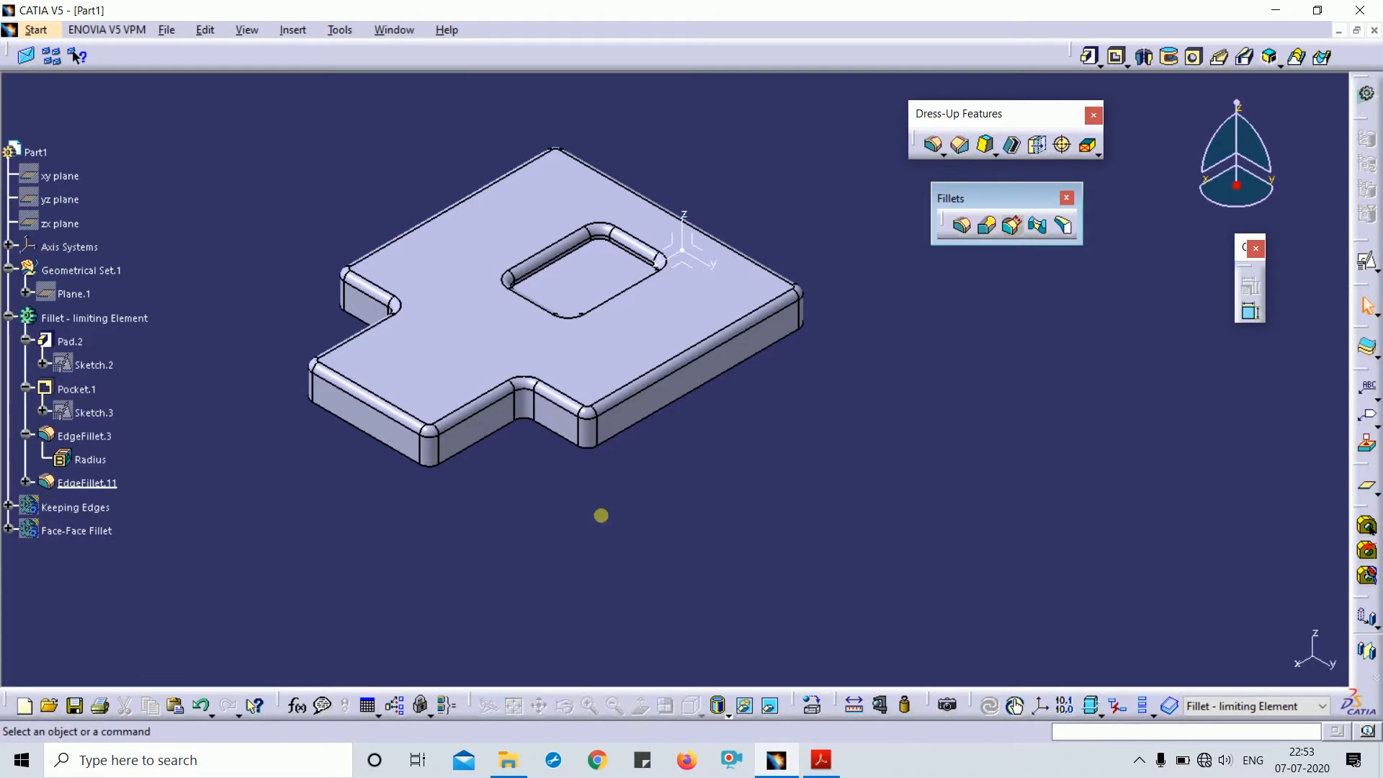
- Return to isometric view and roll the part back to Pad.2
{"action": "middle_click_drag", "start_coordinate": [810, 441], "coordinate": [728, 389]}
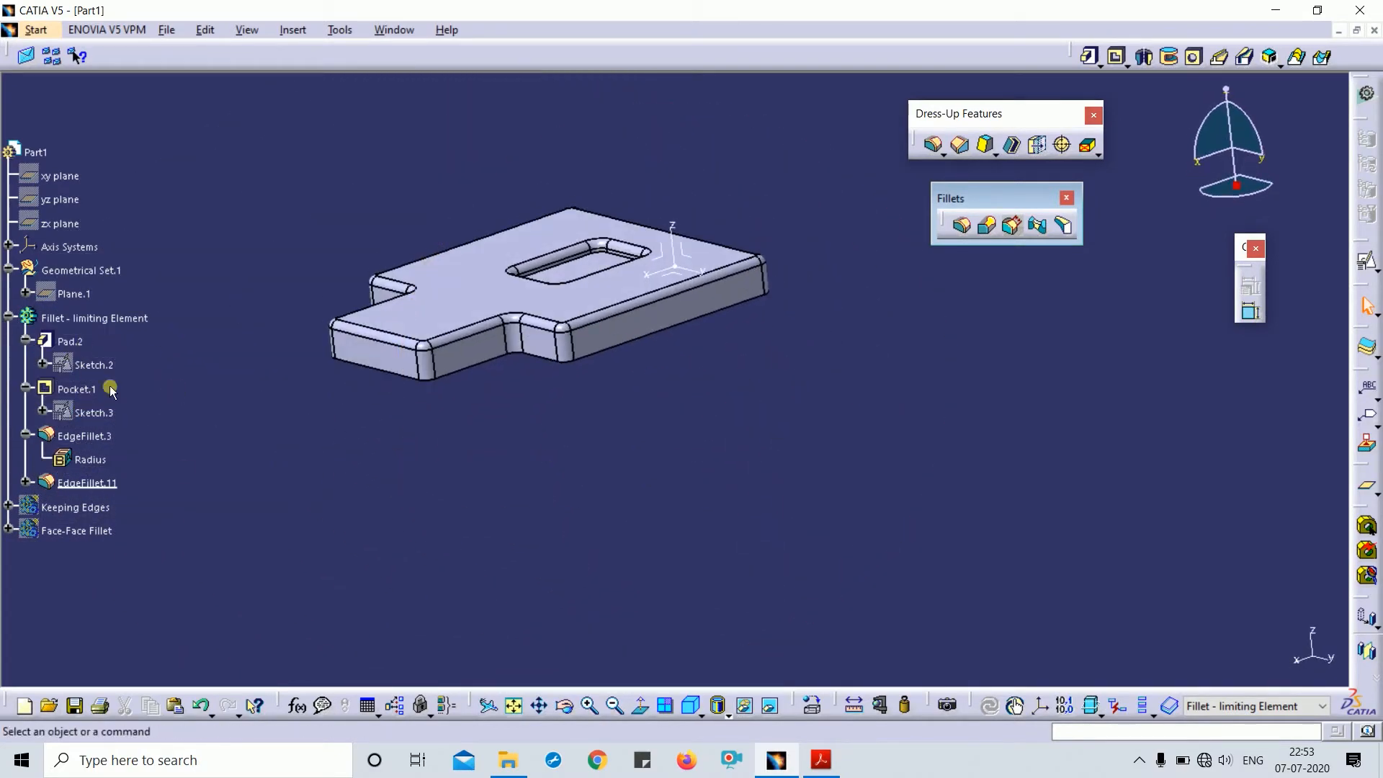
{"action": "middle_click_drag", "start_coordinate": [761, 333], "coordinate": [761, 403]}
{"action": "left_click", "coordinate": [692, 706]}
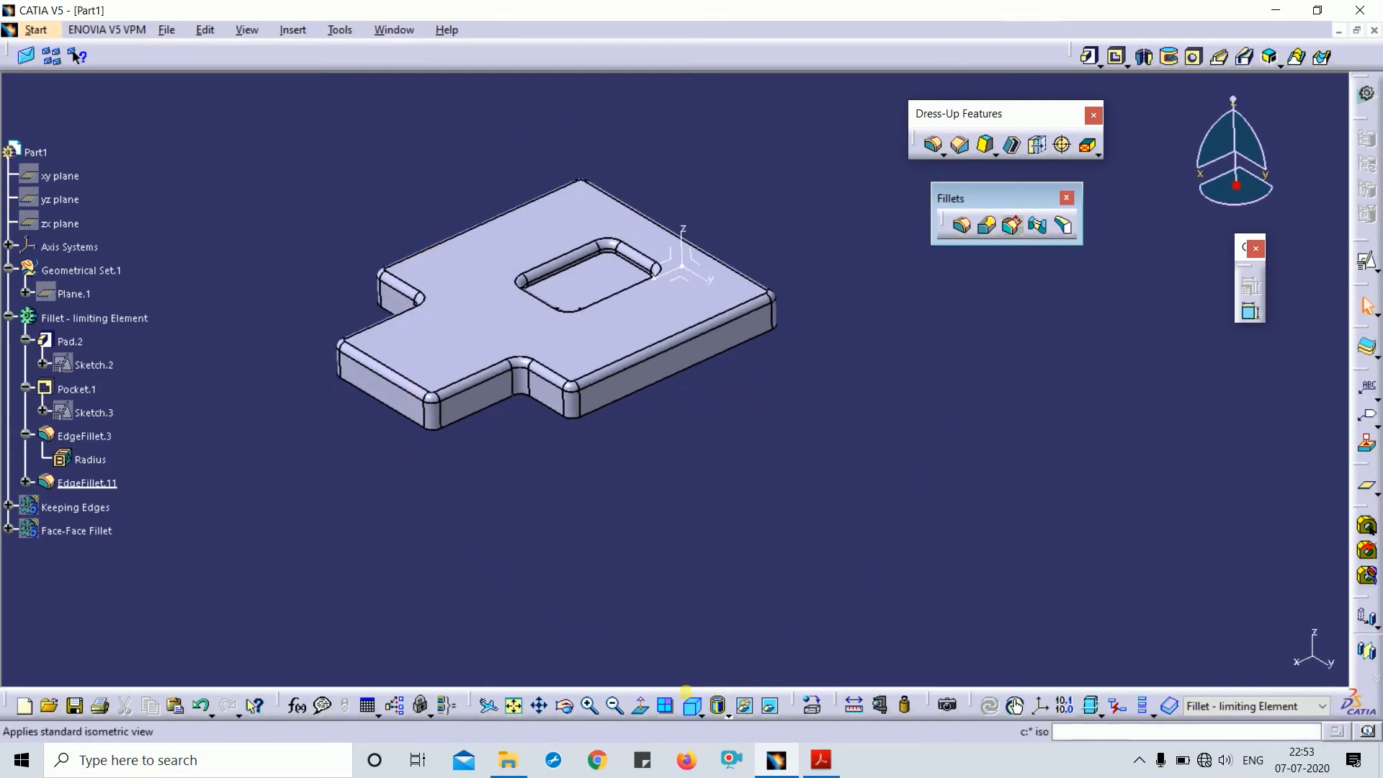
{"action": "right_click", "coordinate": [69, 341]}
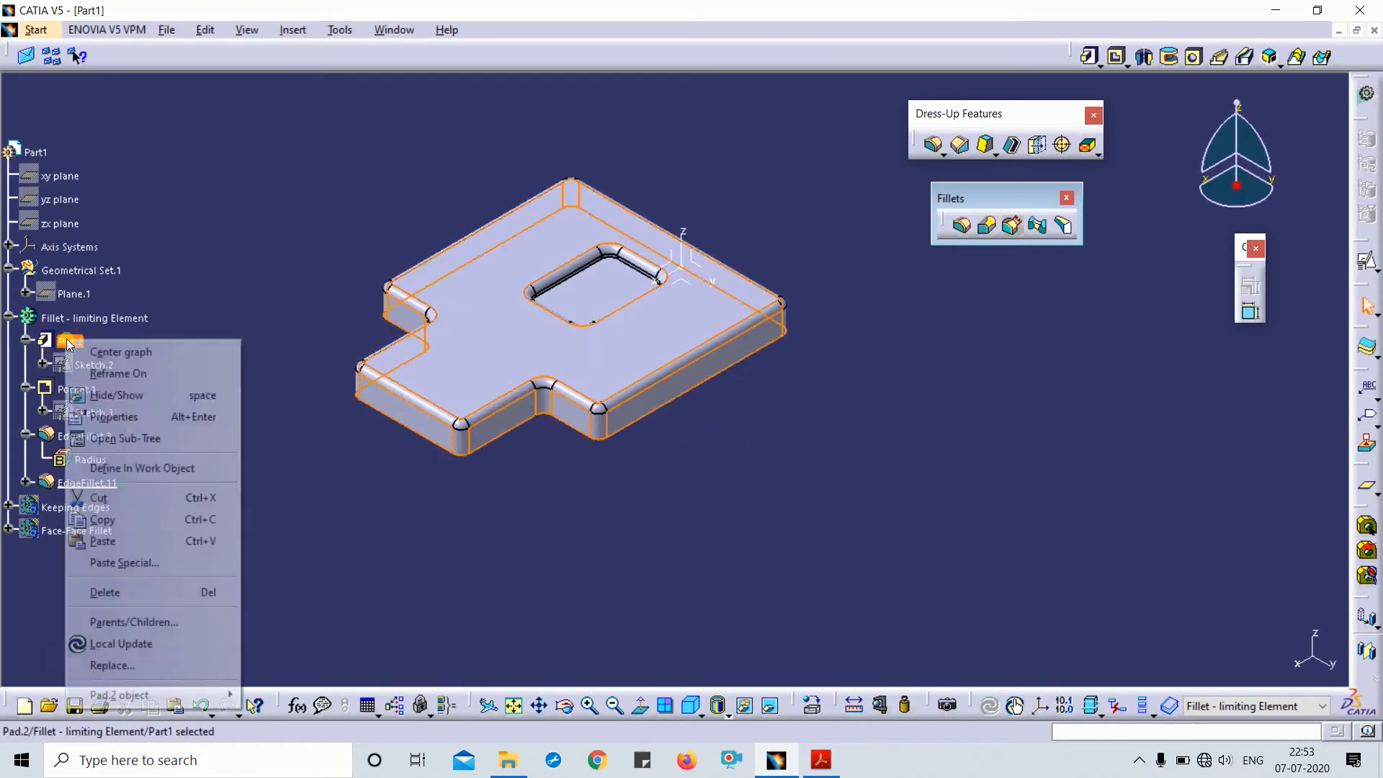
{"action": "left_click", "coordinate": [153, 470]}
{"action": "left_click", "coordinate": [353, 464]}
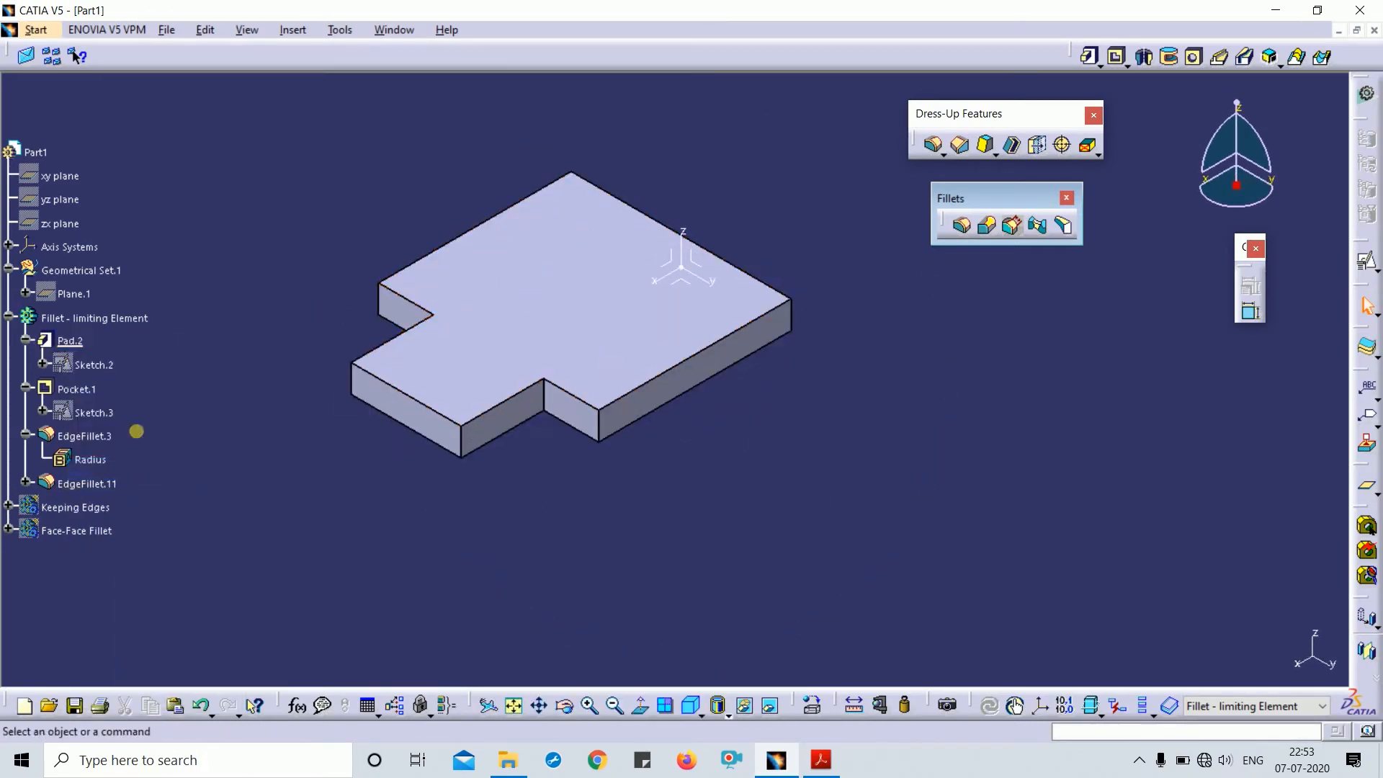
- Make Pocket.1 the work object and inspect its definition without changing it
{"action": "right_click", "coordinate": [70, 389]}
{"action": "left_click", "coordinate": [167, 154]}
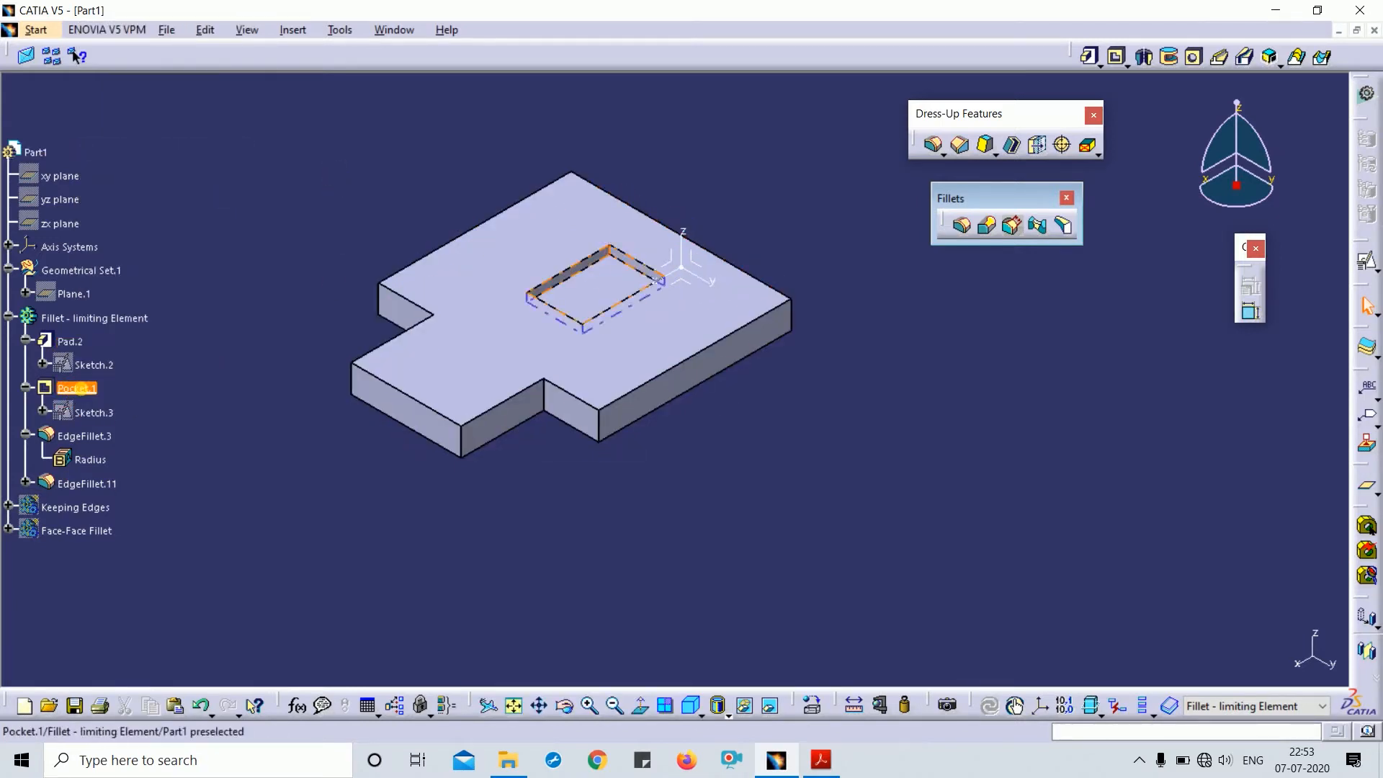
{"action": "double_click", "coordinate": [76, 388]}
{"action": "middle_click_drag", "start_coordinate": [742, 470], "coordinate": [737, 438]}
{"action": "left_click", "coordinate": [1092, 83]}
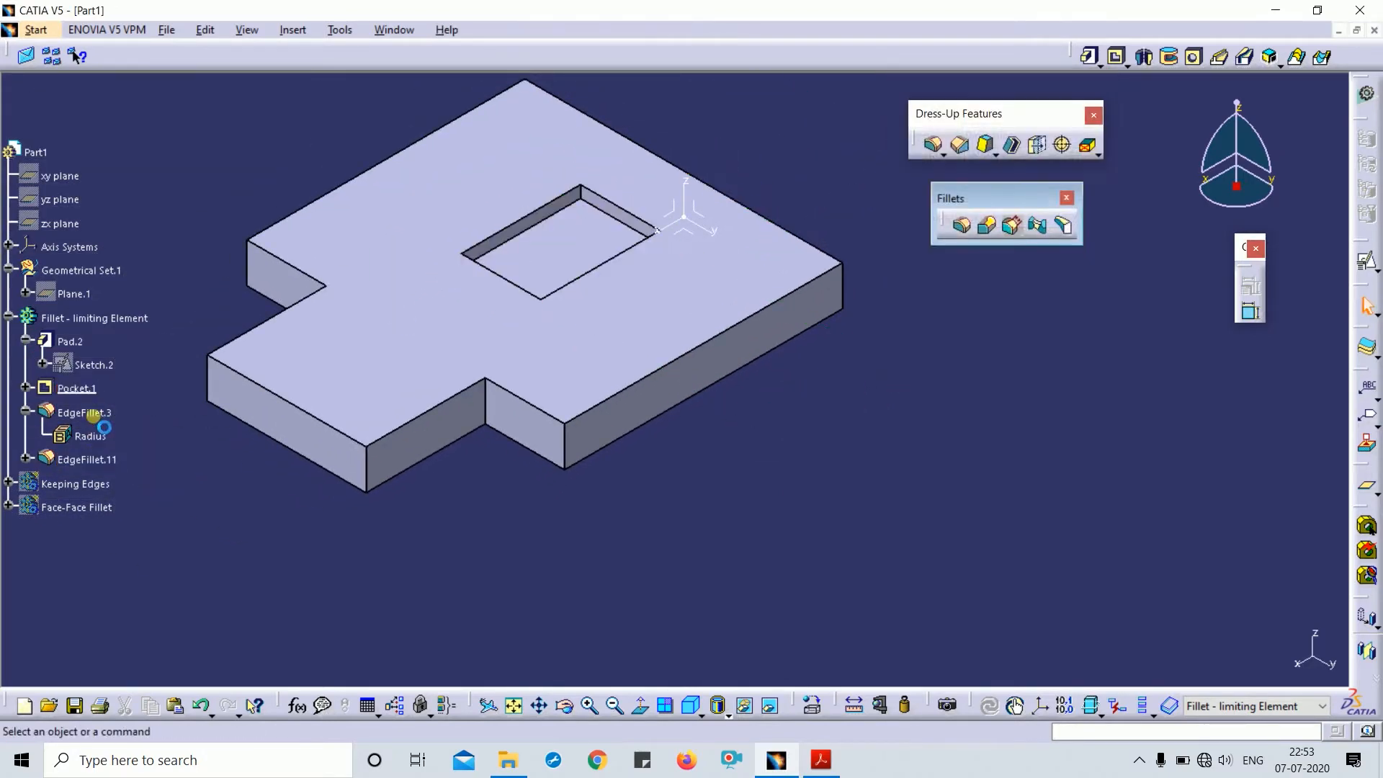
{"action": "double_click", "coordinate": [87, 413]}
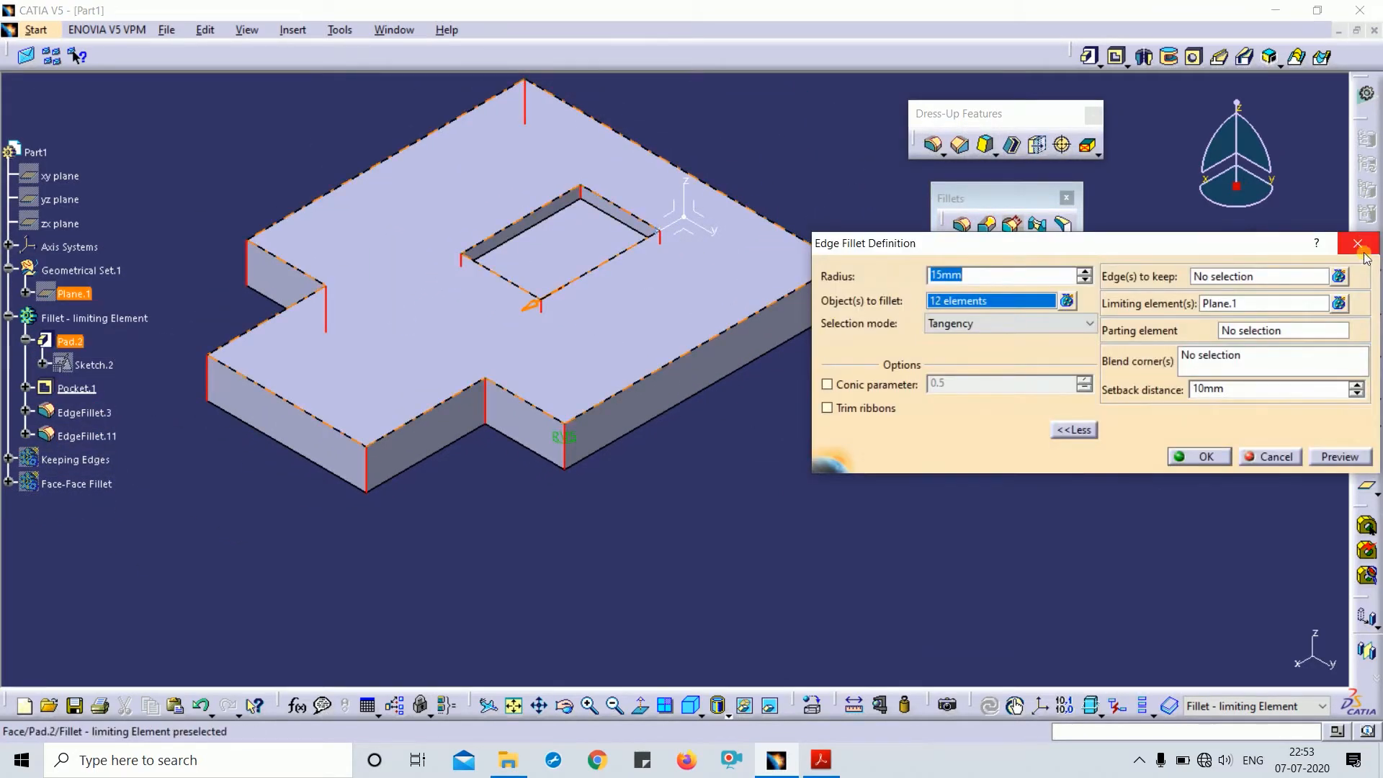
- Cancel the EdgeFillet.3 edit and roll forward via EdgeFillet.3 to EdgeFillet.11, in isometric view
{"action": "middle_click_drag", "start_coordinate": [596, 465], "coordinate": [560, 482]}
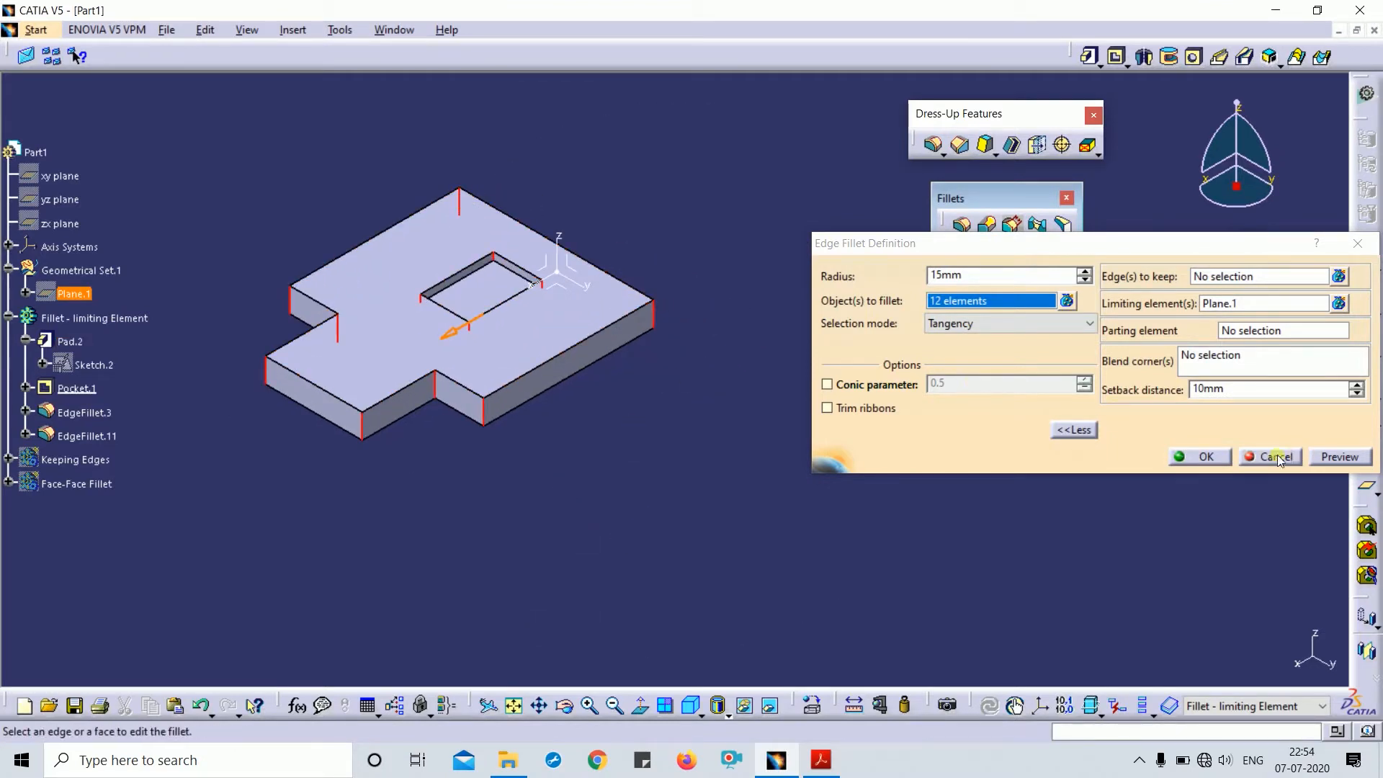
{"action": "key", "text": "Escape"}
{"action": "right_click", "coordinate": [75, 408]}
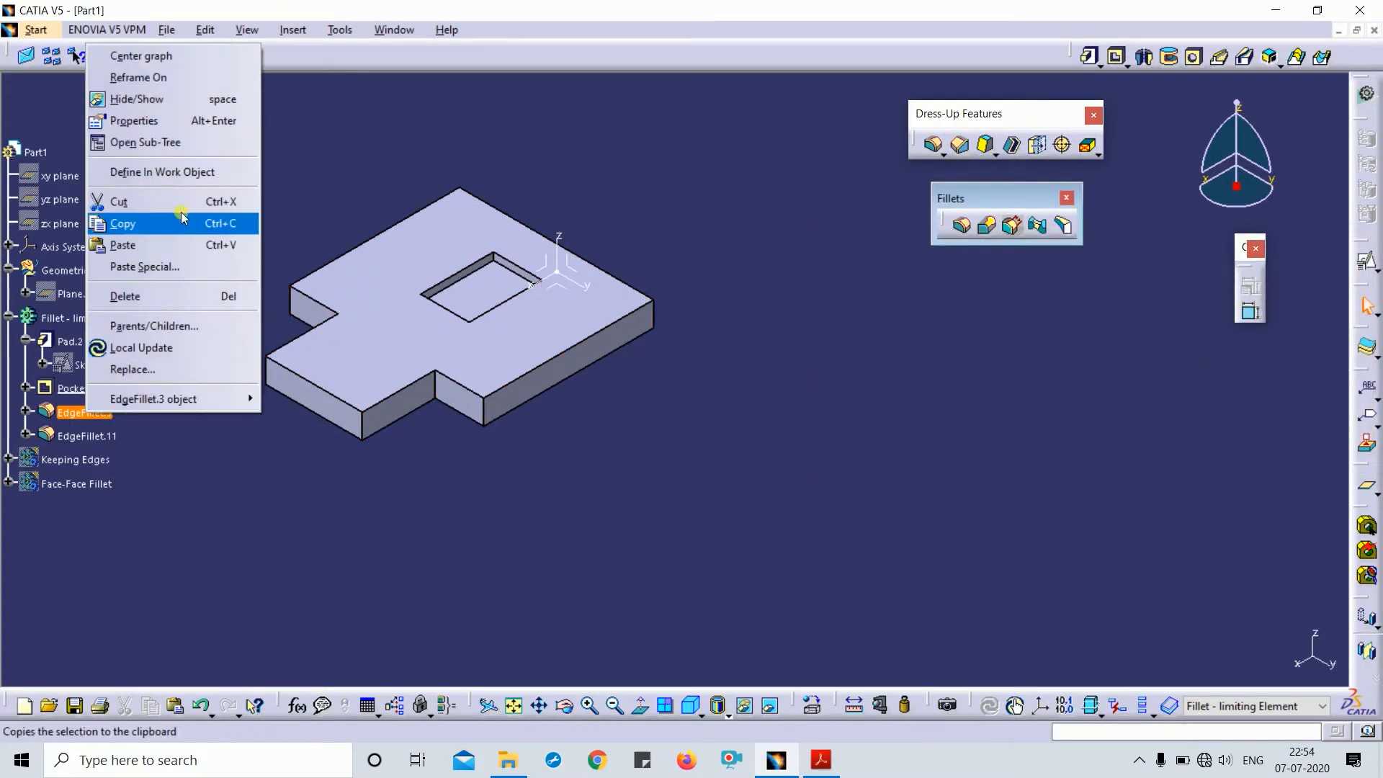
{"action": "left_click", "coordinate": [171, 171]}
{"action": "right_click", "coordinate": [81, 436]}
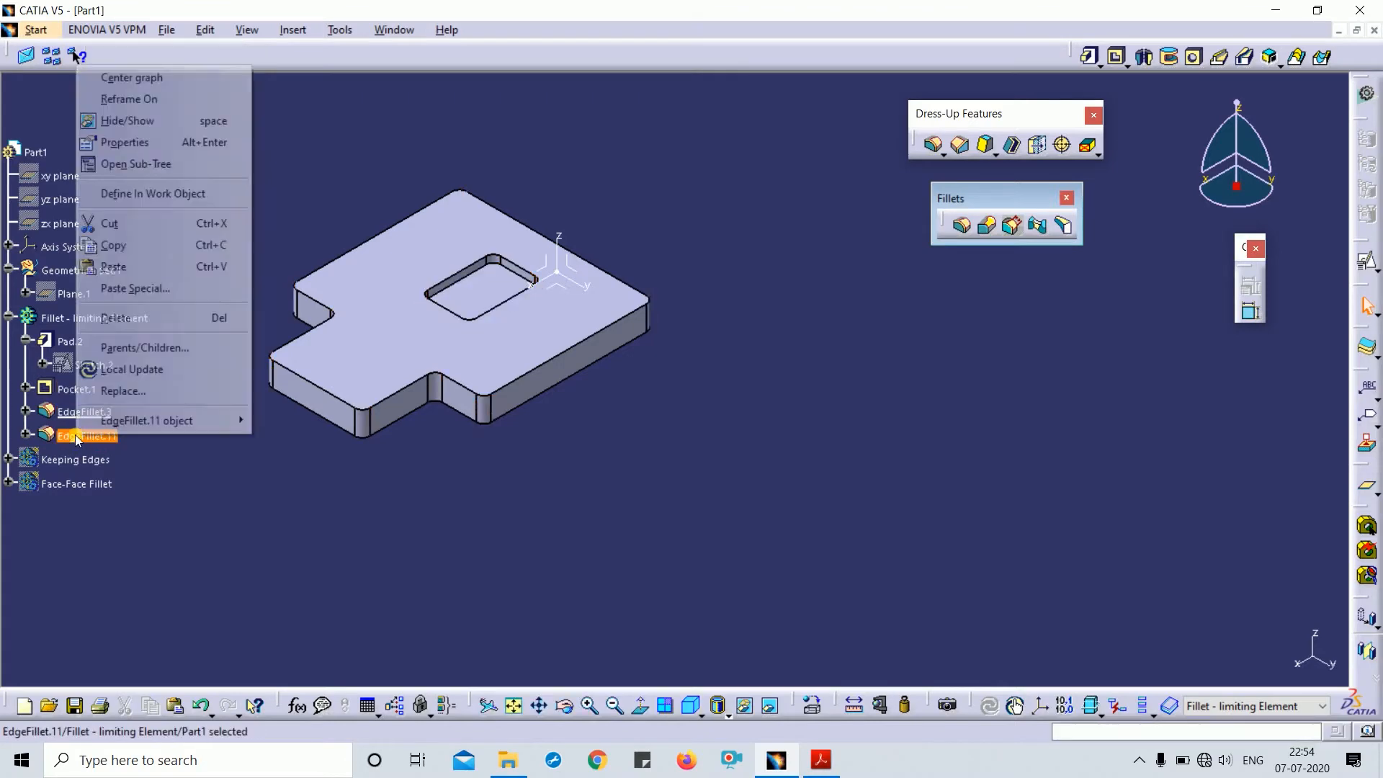
{"action": "left_click", "coordinate": [154, 199]}
{"action": "middle_click_drag", "start_coordinate": [616, 479], "coordinate": [821, 398]}
{"action": "left_click", "coordinate": [690, 706]}
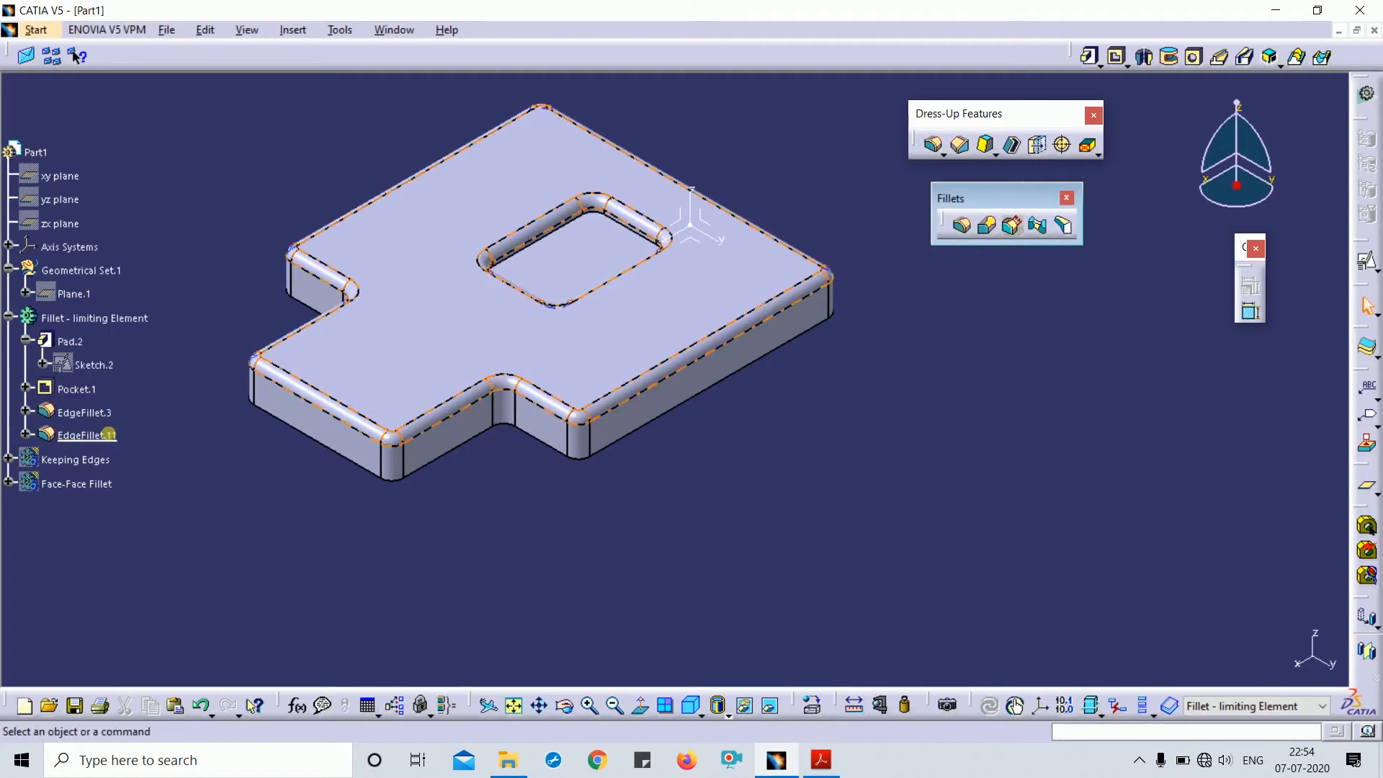
- Edit EdgeFillet.11, keeping Tangency as the selection mode
{"action": "double_click", "coordinate": [87, 436]}
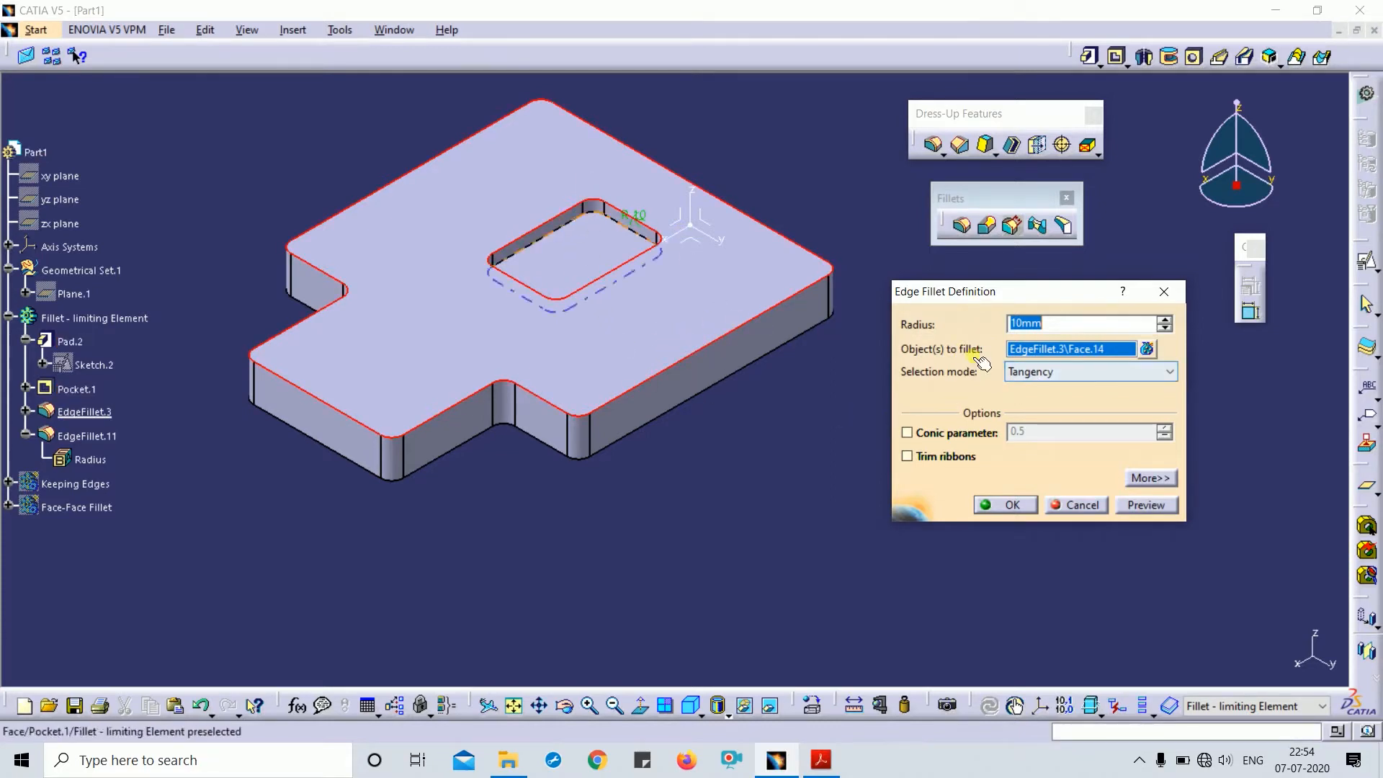
{"action": "left_click", "coordinate": [1027, 373]}
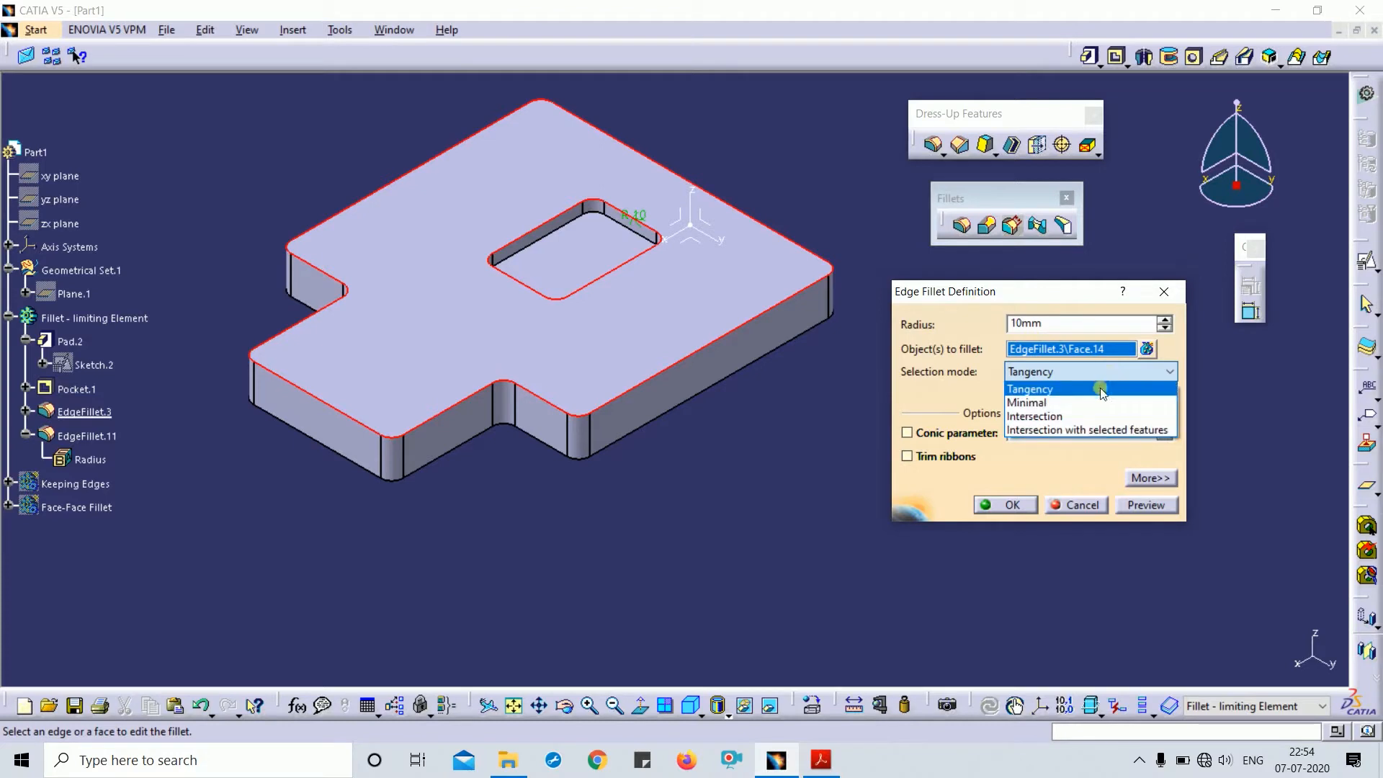
{"action": "left_click", "coordinate": [1124, 372]}
{"action": "left_click", "coordinate": [1057, 369]}
{"action": "left_click", "coordinate": [1048, 391]}
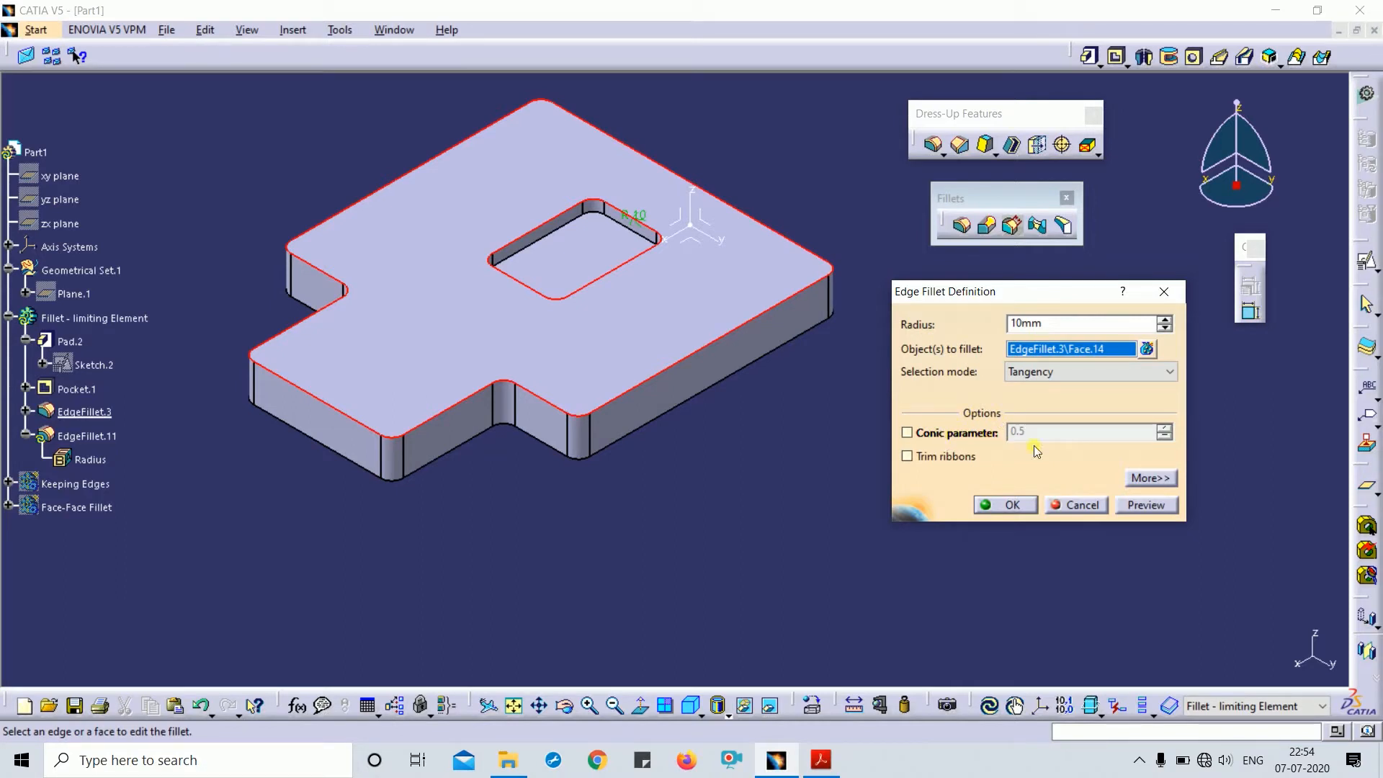
- Try a conic parameter of 1, then switch conic off after the out-of-range warning
{"action": "left_click", "coordinate": [934, 434]}
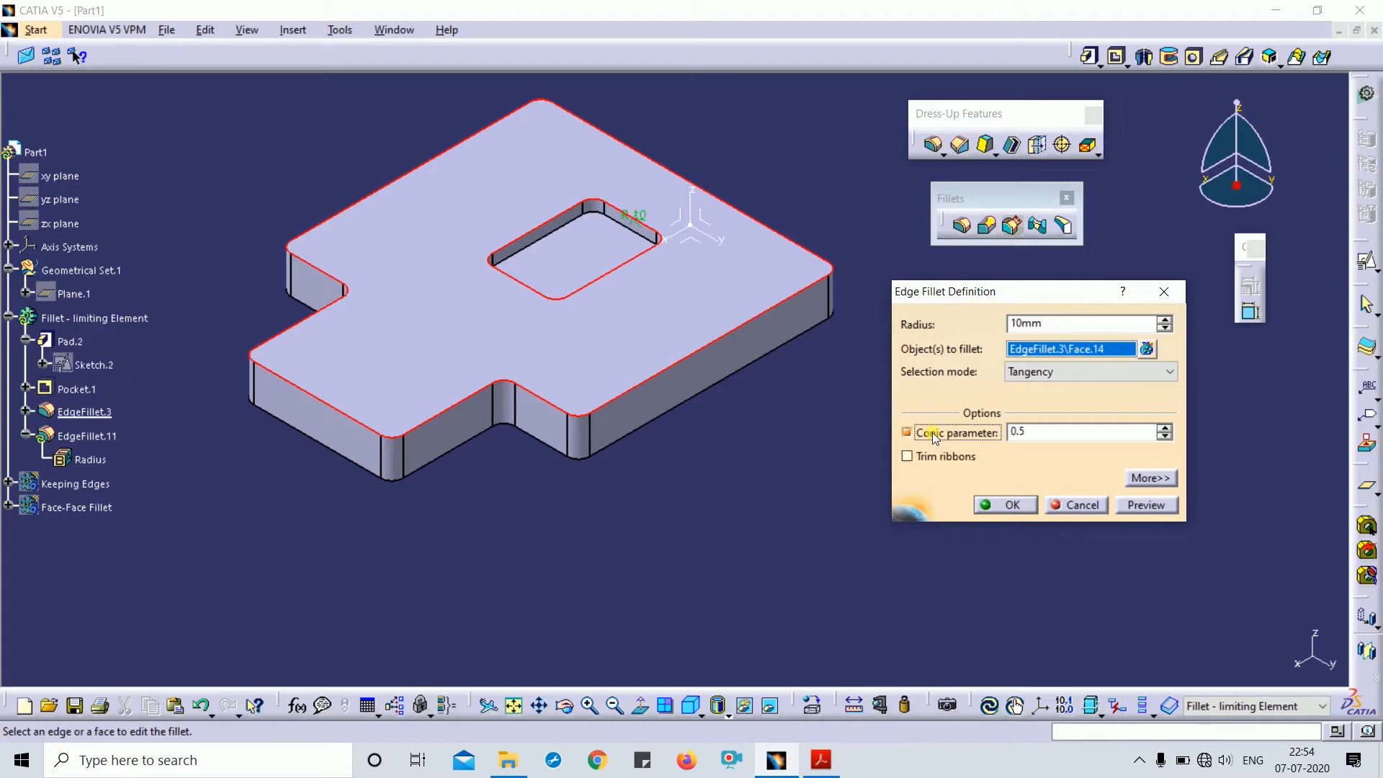
{"action": "left_click", "coordinate": [1065, 438]}
{"action": "type", "text": "1"}
{"action": "left_click", "coordinate": [1152, 503]}
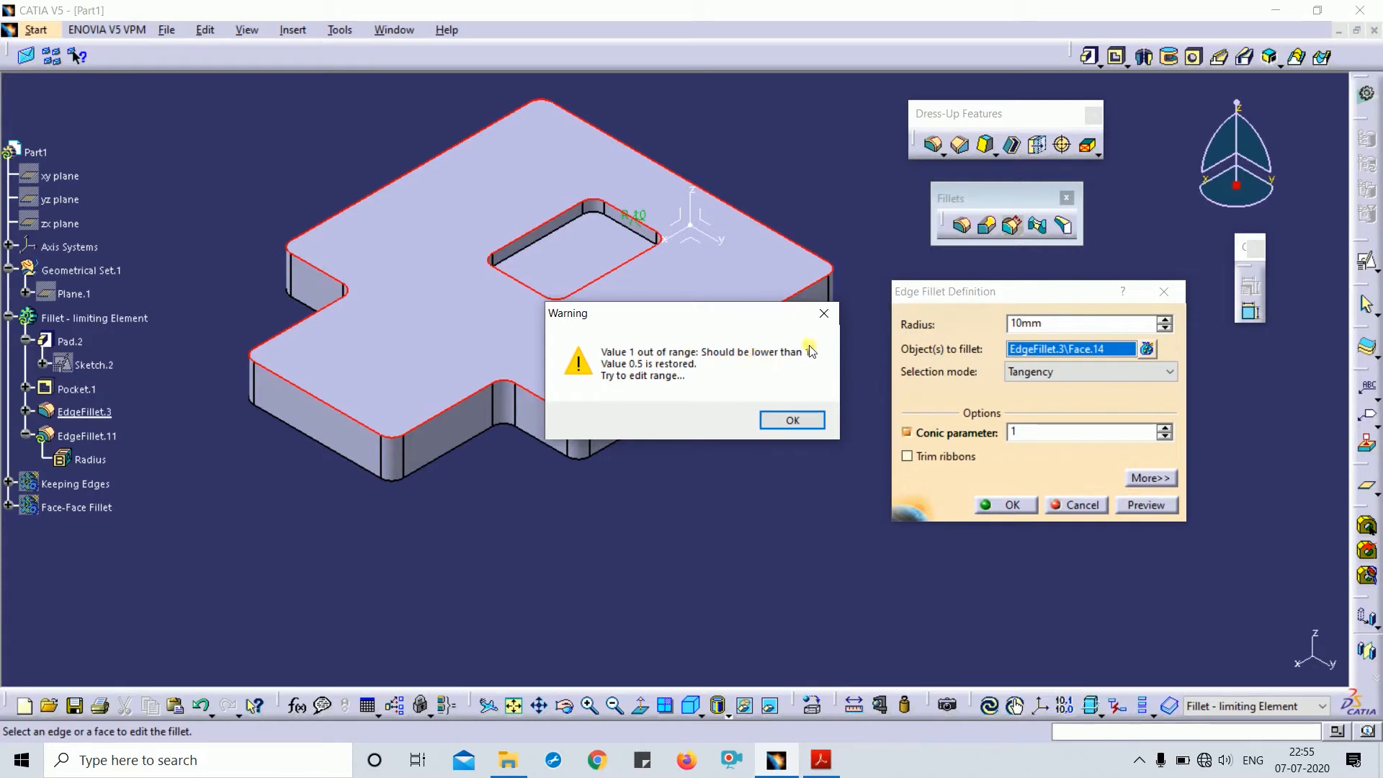
{"action": "left_click", "coordinate": [824, 312]}
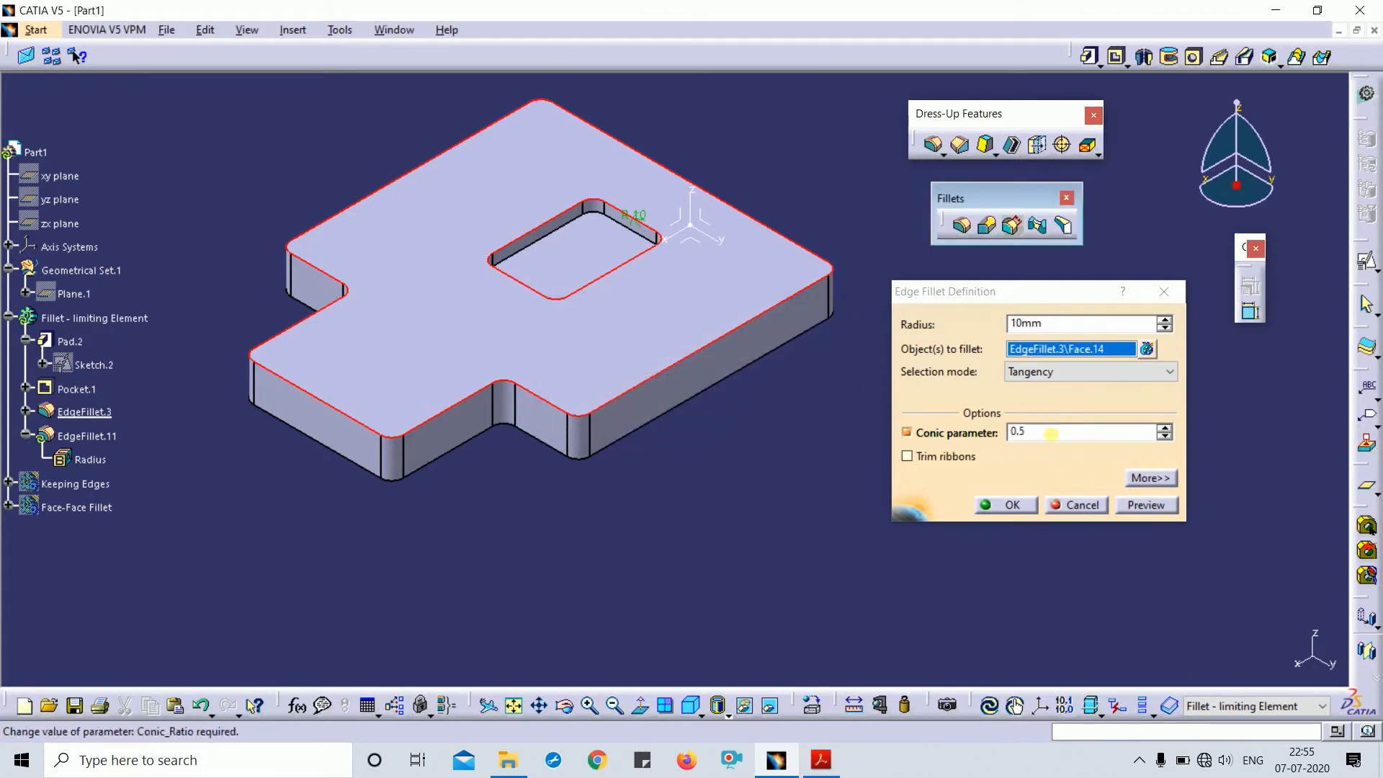
{"action": "left_click", "coordinate": [968, 433]}
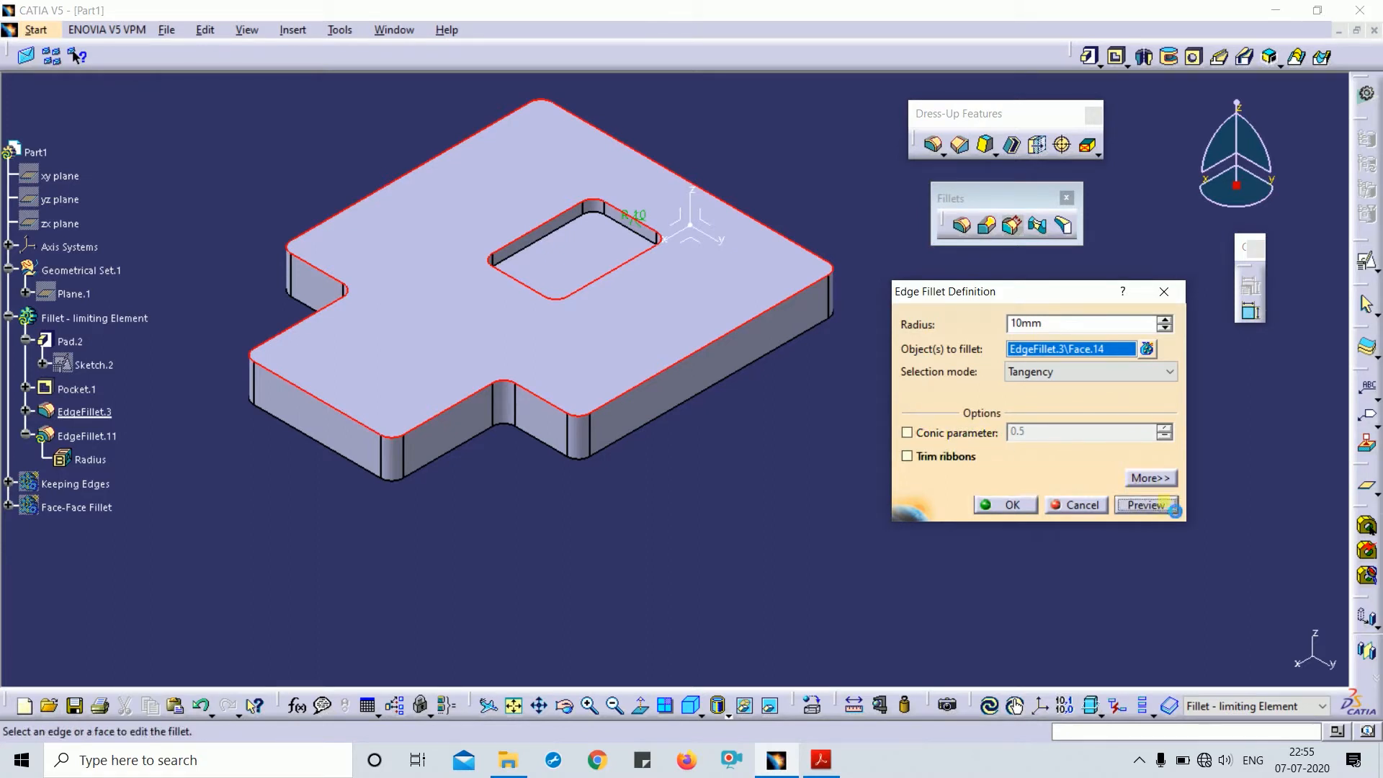
{"action": "left_click", "coordinate": [1150, 478]}
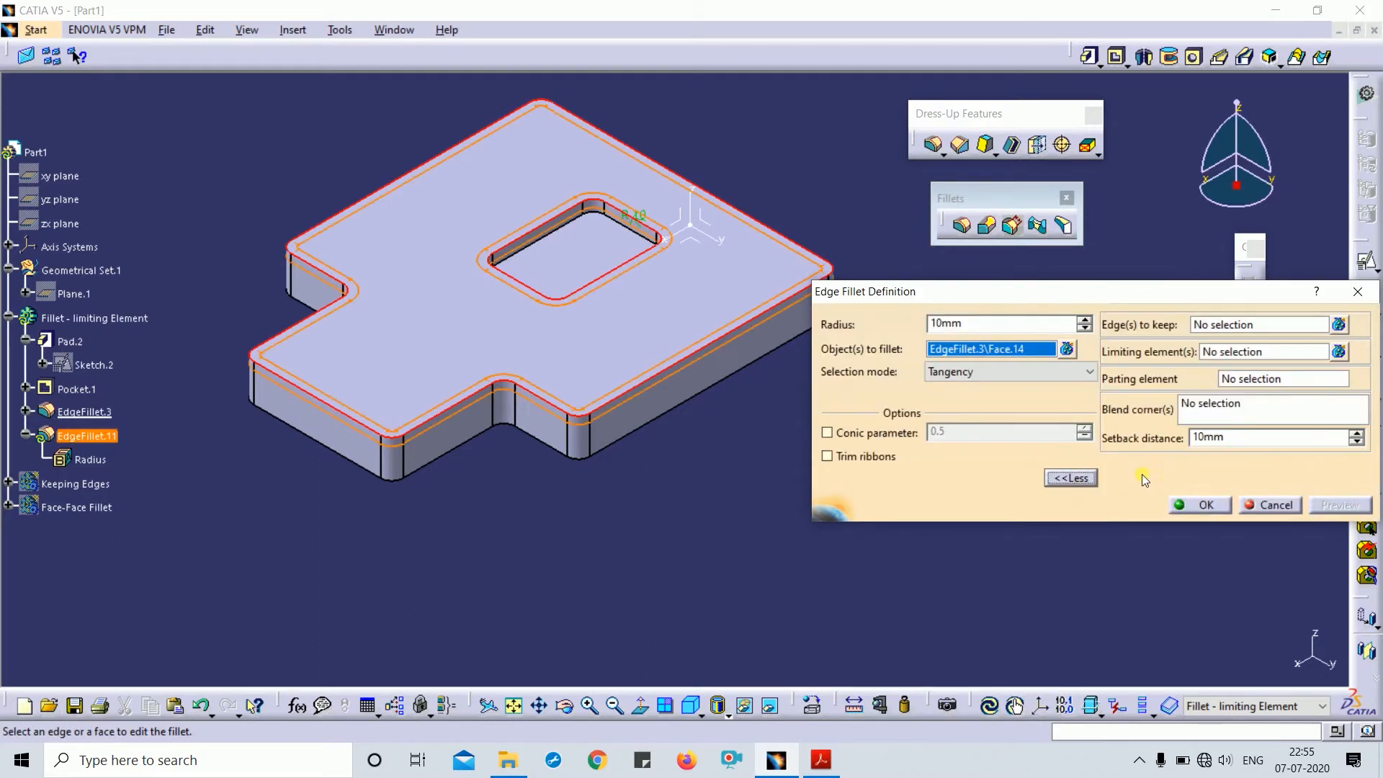
- Check the Limiting element(s) option, then cancel the edit and return to isometric view
{"action": "left_click", "coordinate": [1082, 483]}
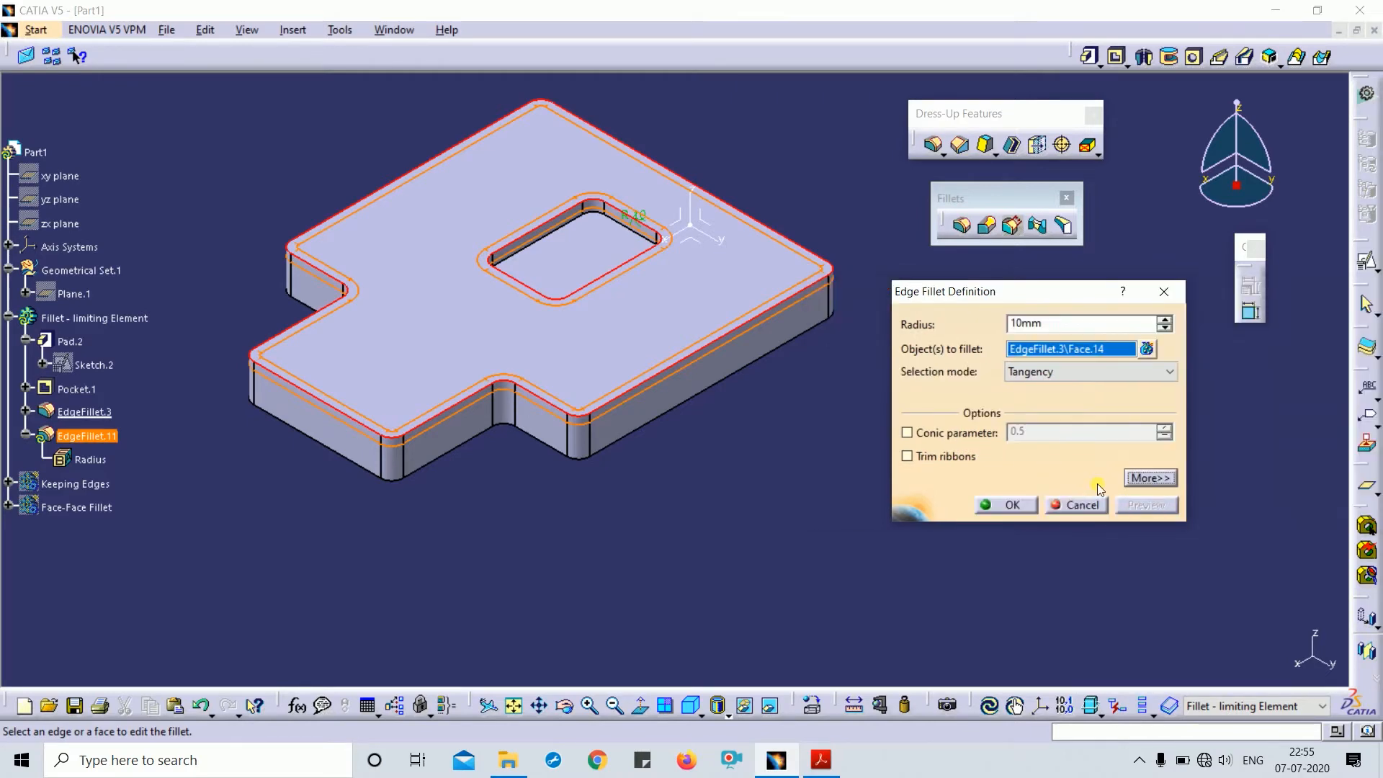
{"action": "left_click", "coordinate": [1151, 477]}
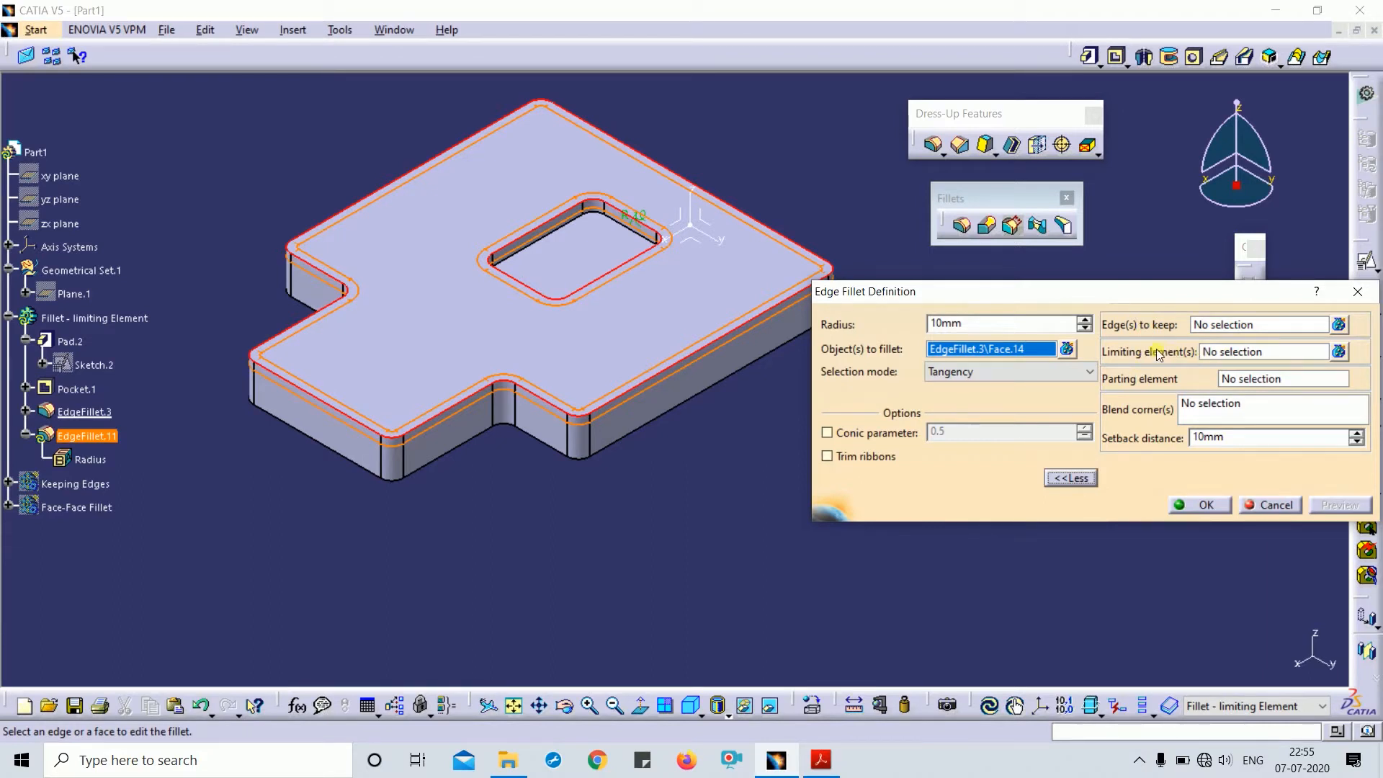
{"action": "left_click", "coordinate": [1234, 353]}
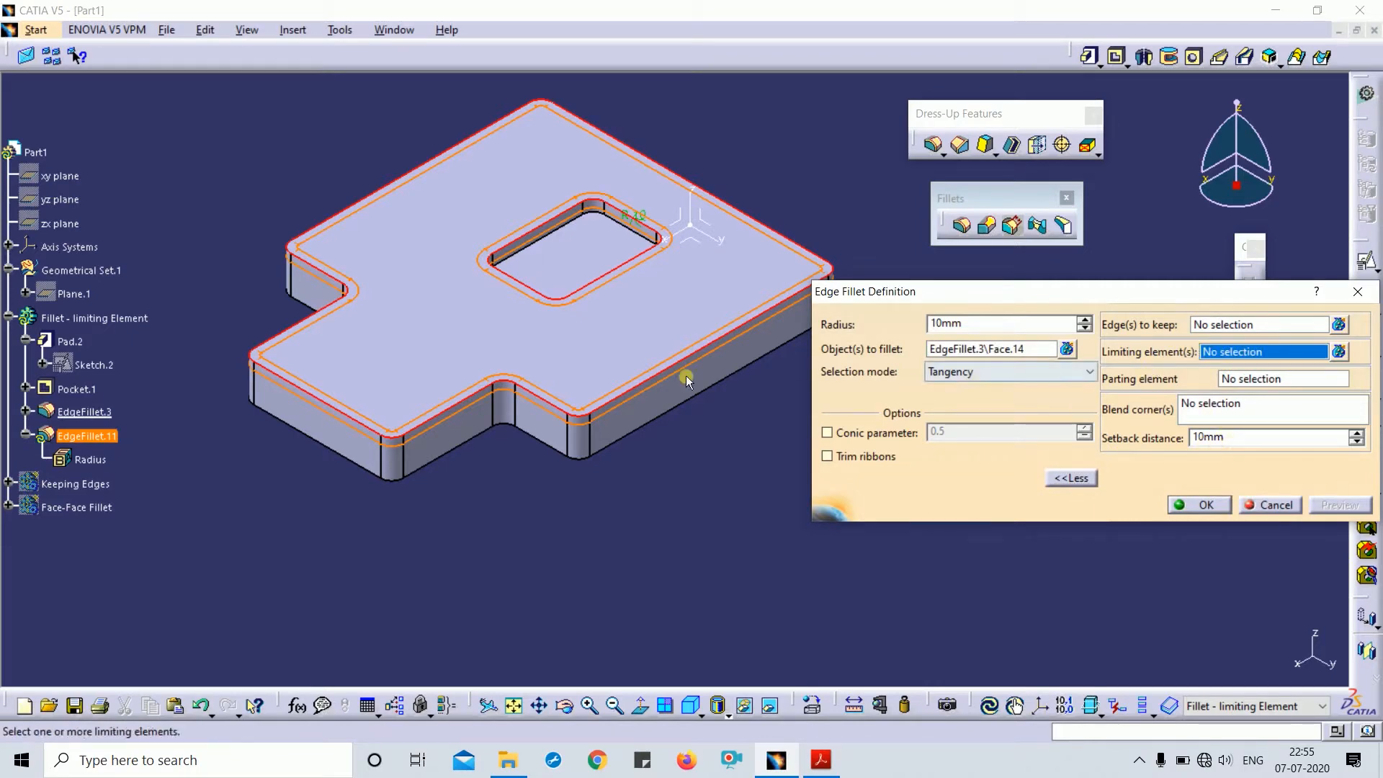
{"action": "middle_click_drag", "start_coordinate": [692, 374], "coordinate": [608, 364]}
{"action": "left_click", "coordinate": [1262, 496]}
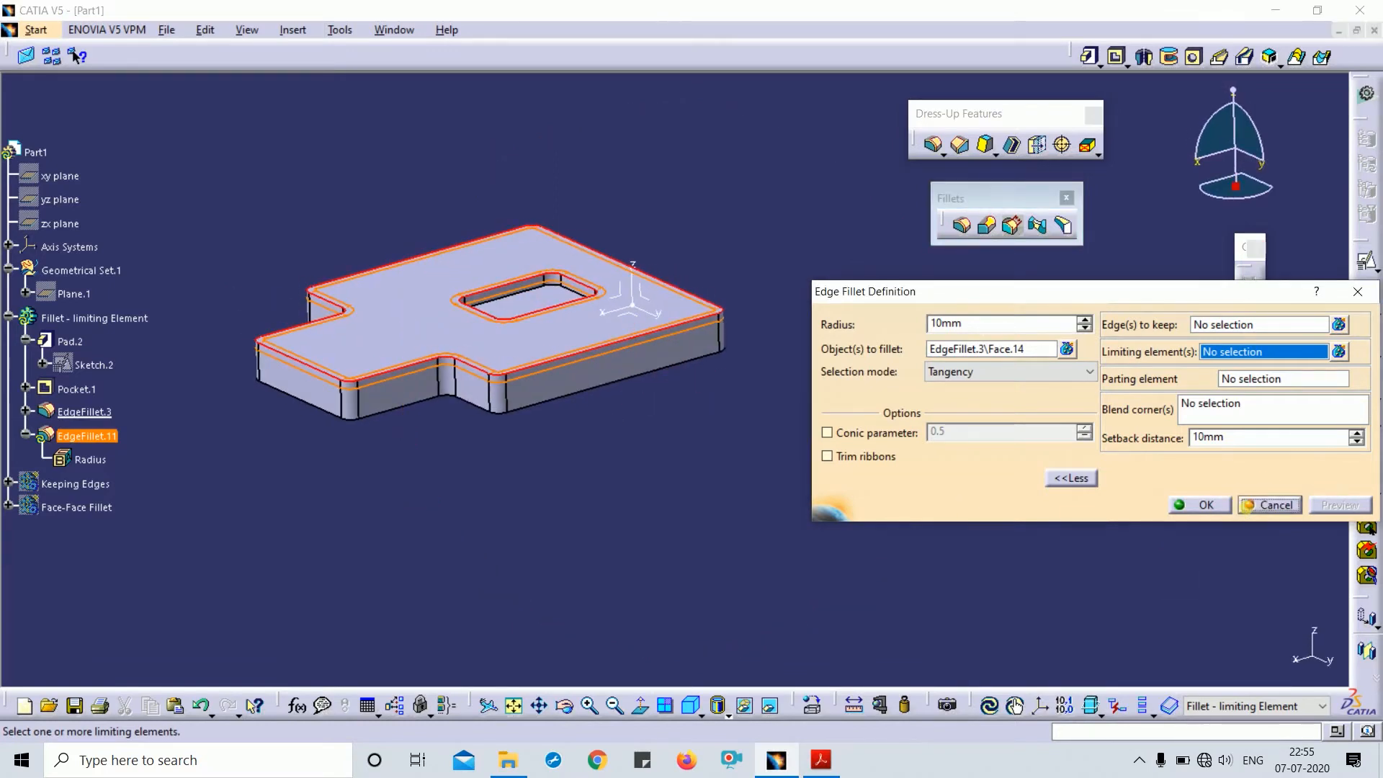
{"action": "mouse_move", "coordinate": [732, 441]}
{"action": "middle_mouse_down"}
{"action": "mouse_move", "coordinate": [770, 502]}
{"action": "mouse_move", "coordinate": [720, 460]}
{"action": "middle_mouse_up"}
{"action": "left_click", "coordinate": [691, 706]}
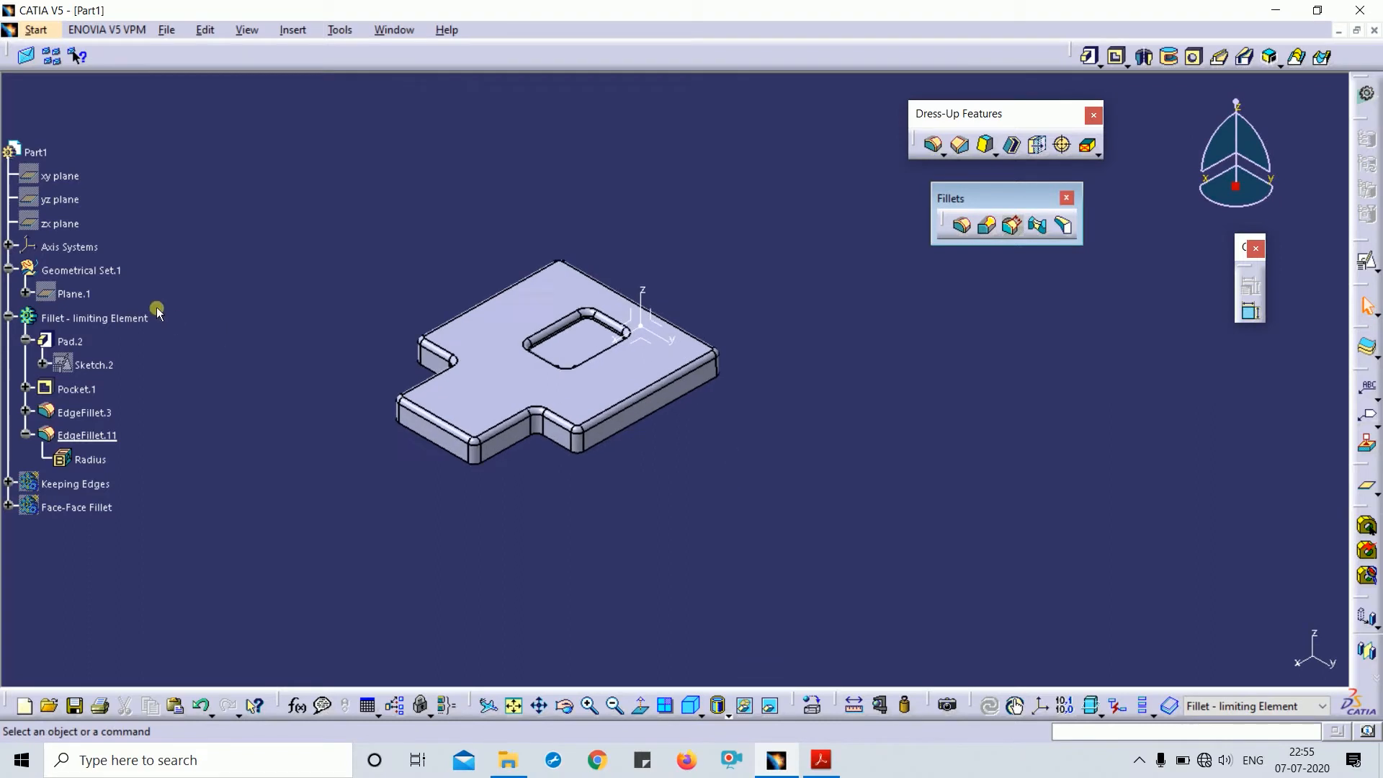
- Inspect Plane.1's definition and offset without changing it
{"action": "left_click", "coordinate": [75, 293]}
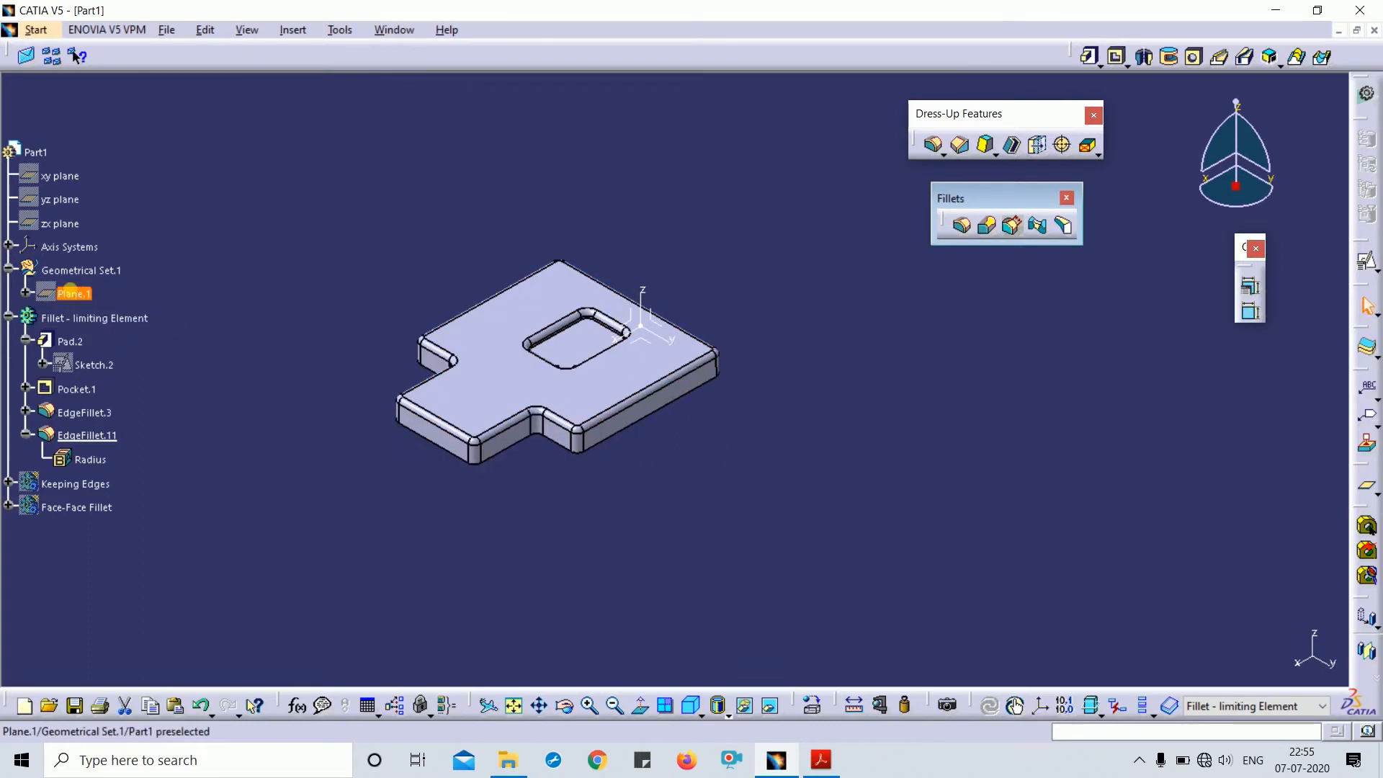
{"action": "left_click", "coordinate": [794, 494]}
{"action": "middle_click_drag", "start_coordinate": [794, 494], "coordinate": [685, 425]}
{"action": "double_click", "coordinate": [518, 333]}
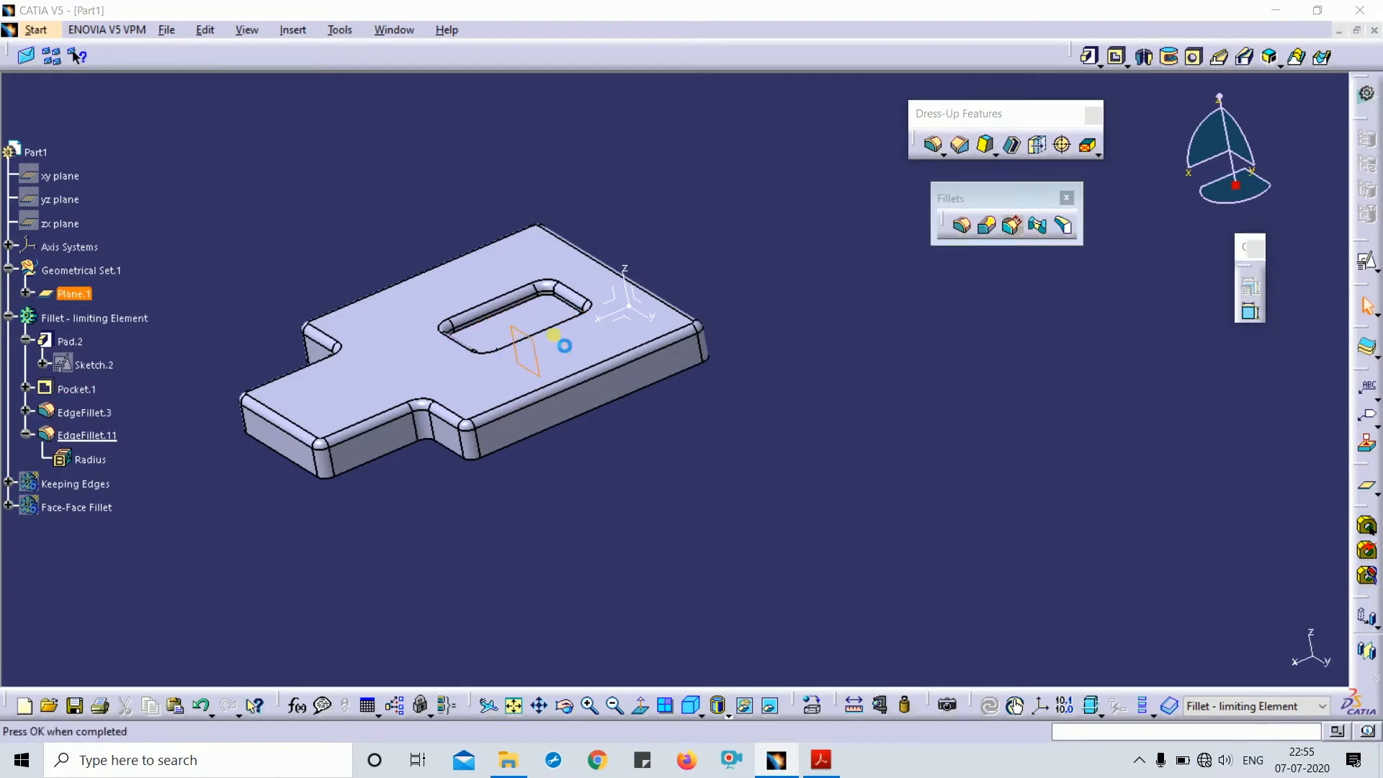
{"action": "key", "text": "Escape"}
{"action": "middle_click_drag", "start_coordinate": [664, 436], "coordinate": [855, 411]}
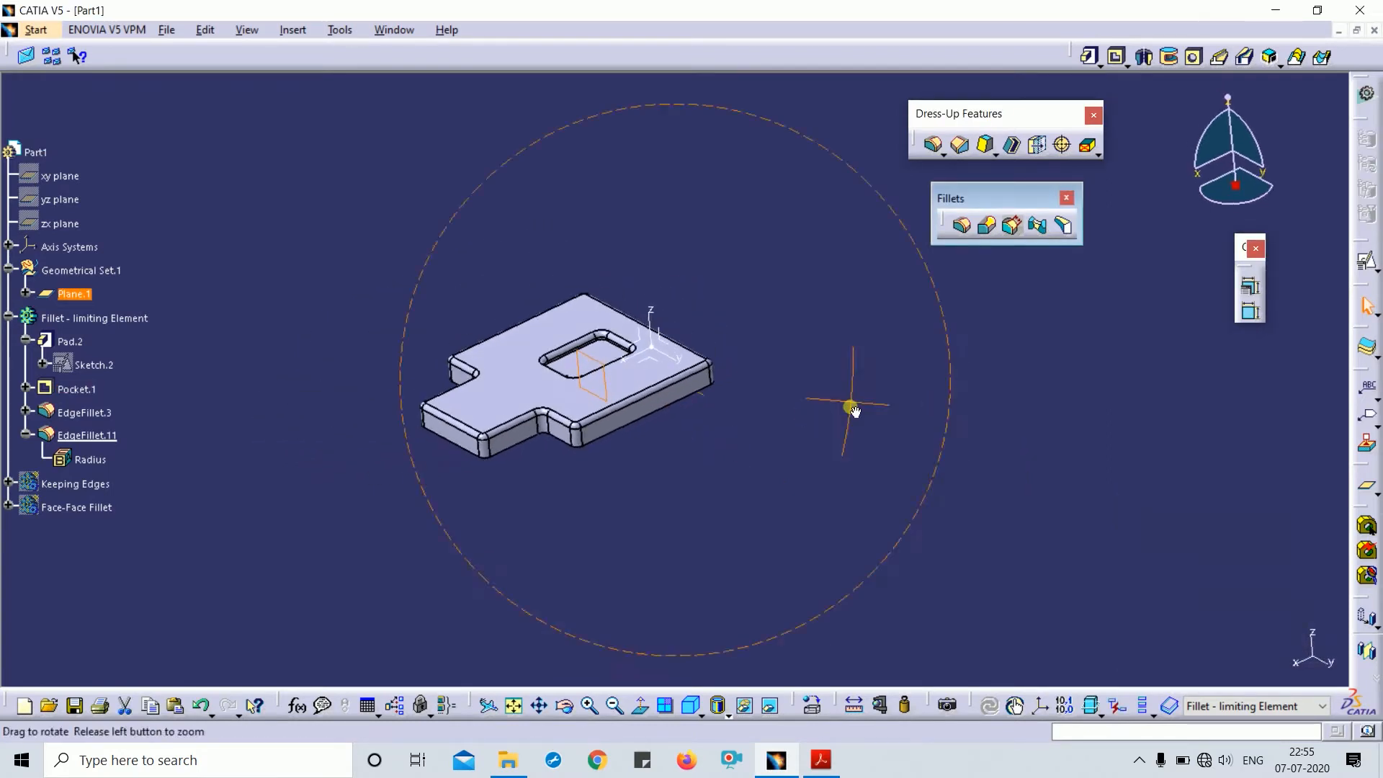
- Limit EdgeFillet.11 with Plane.1 as its limiting element and apply it
{"action": "double_click", "coordinate": [85, 435]}
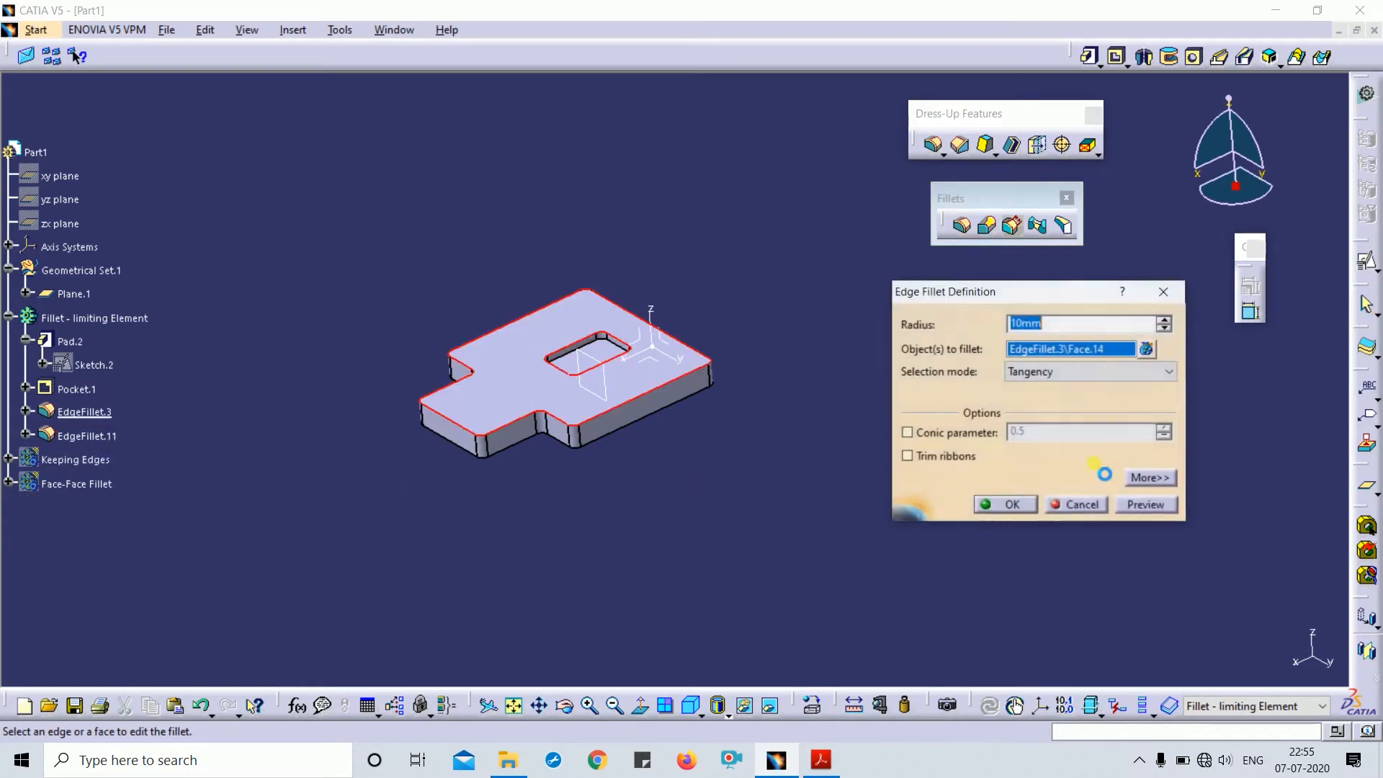
{"action": "left_click", "coordinate": [1151, 477]}
{"action": "left_click", "coordinate": [1238, 353]}
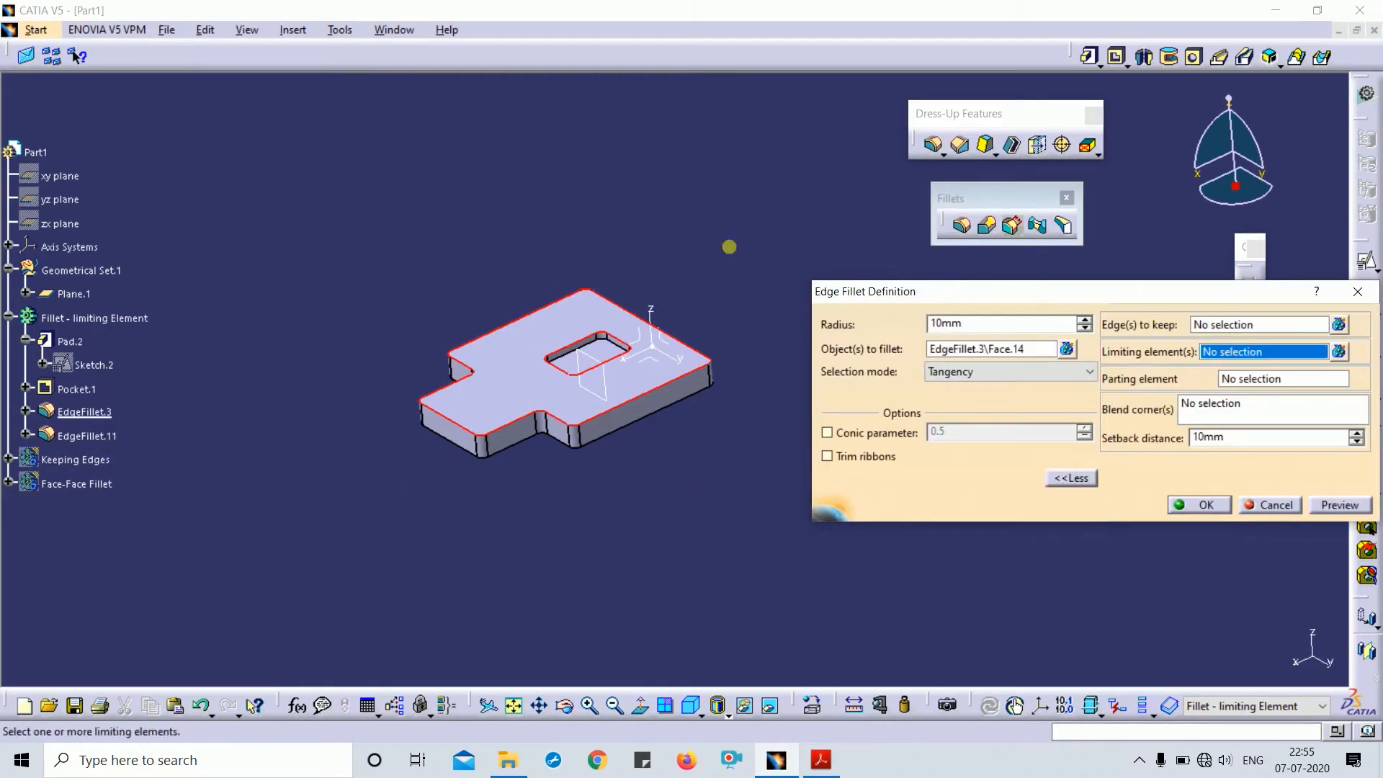
{"action": "middle_click_drag", "start_coordinate": [744, 488], "coordinate": [706, 472]}
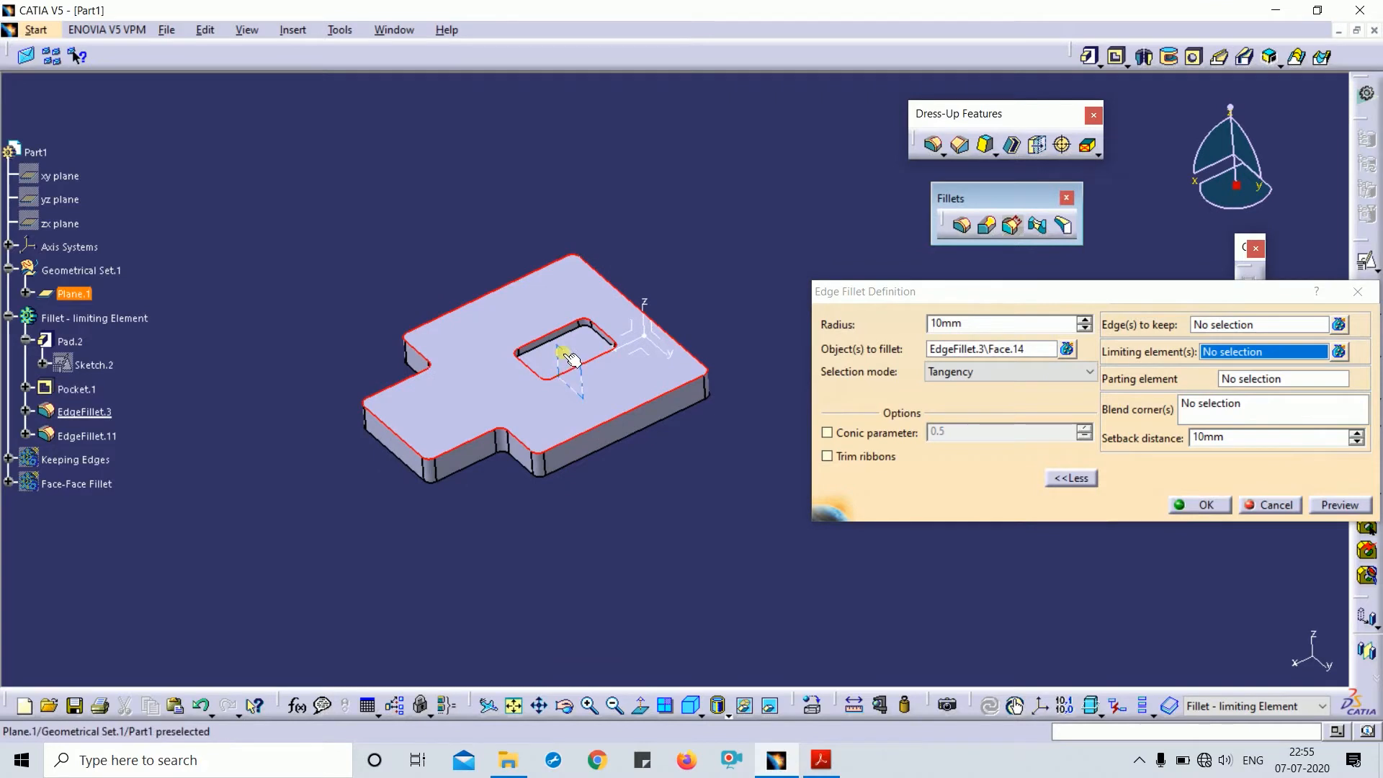
{"action": "left_click", "coordinate": [572, 359]}
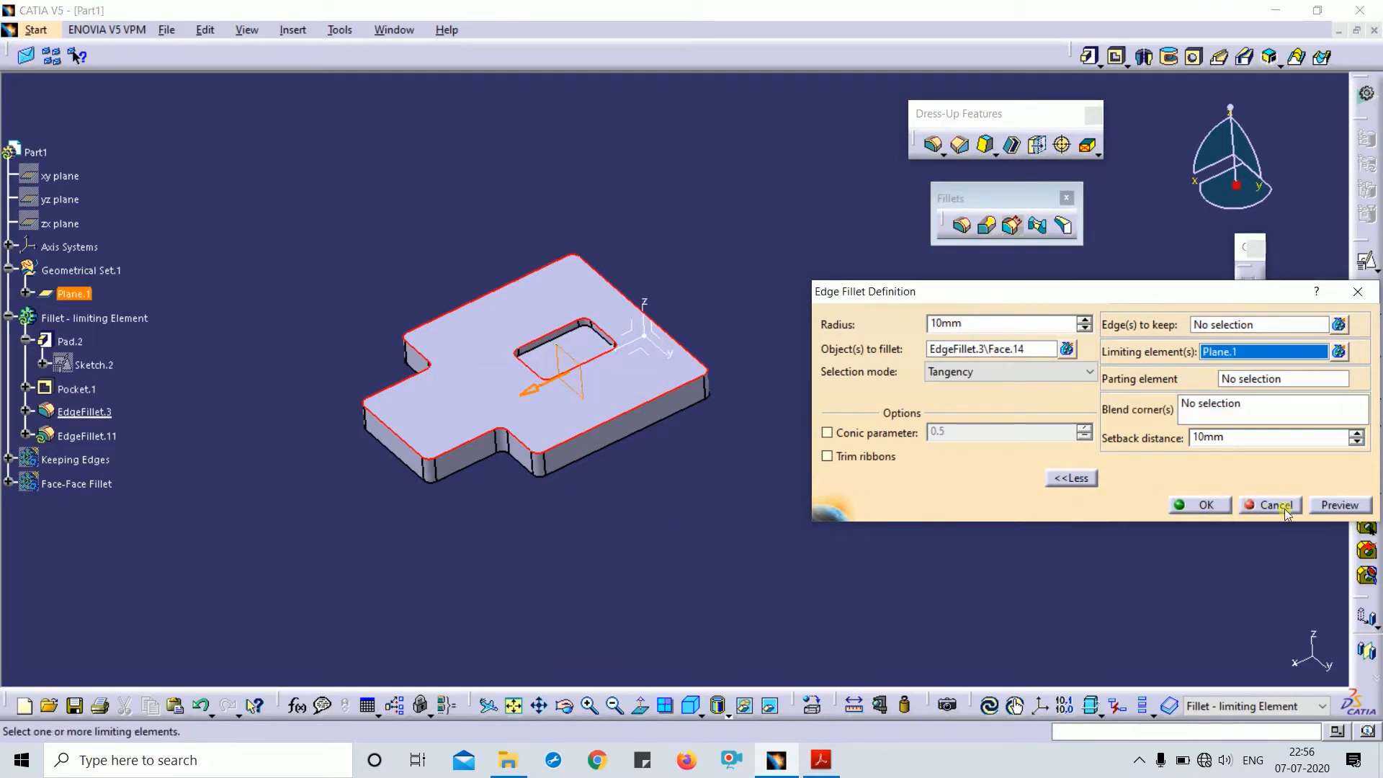
{"action": "left_click", "coordinate": [1348, 506]}
{"action": "left_click", "coordinate": [1199, 504]}
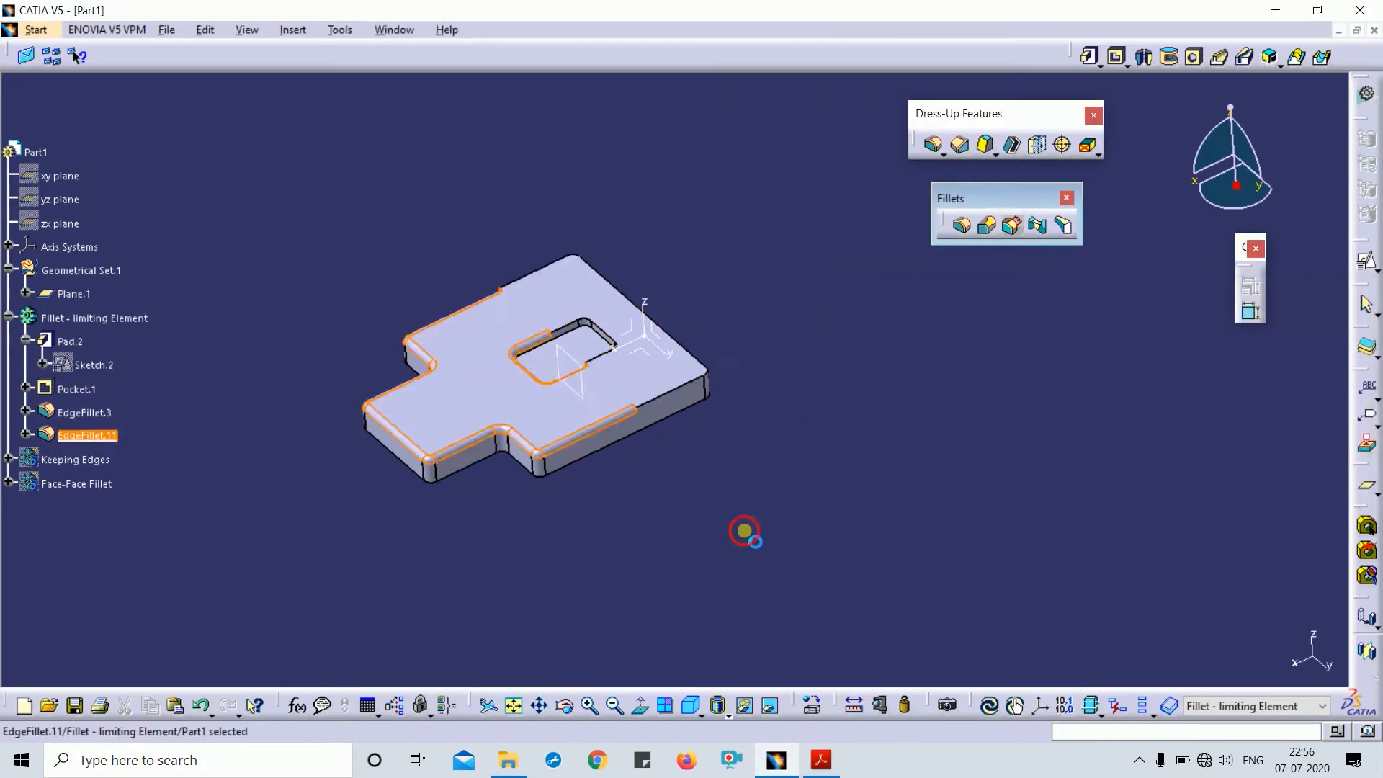
{"action": "middle_click_drag", "start_coordinate": [663, 495], "coordinate": [476, 364]}
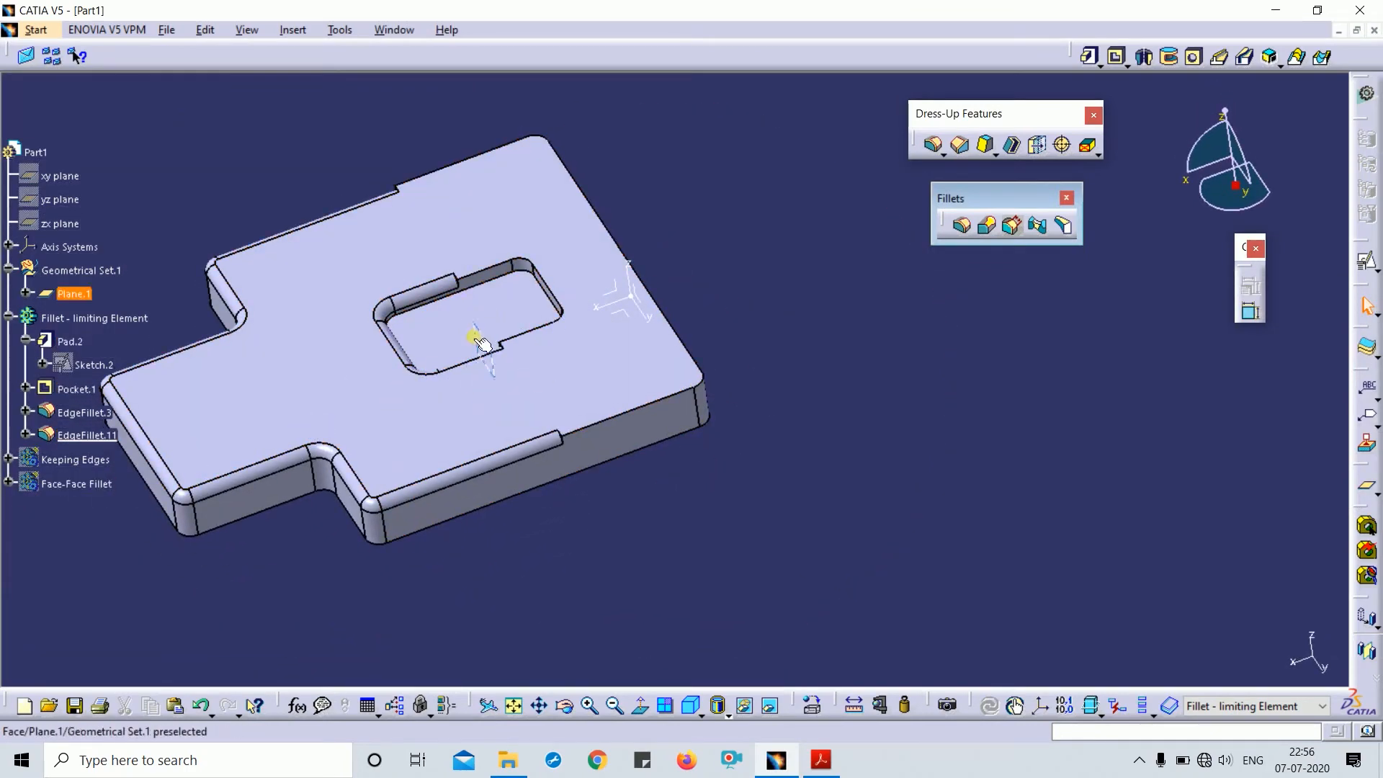
- Recheck EdgeFillet.11 and the pocket fillet, confirming both unchanged
{"action": "double_click", "coordinate": [438, 294]}
{"action": "left_click", "coordinate": [438, 293]}
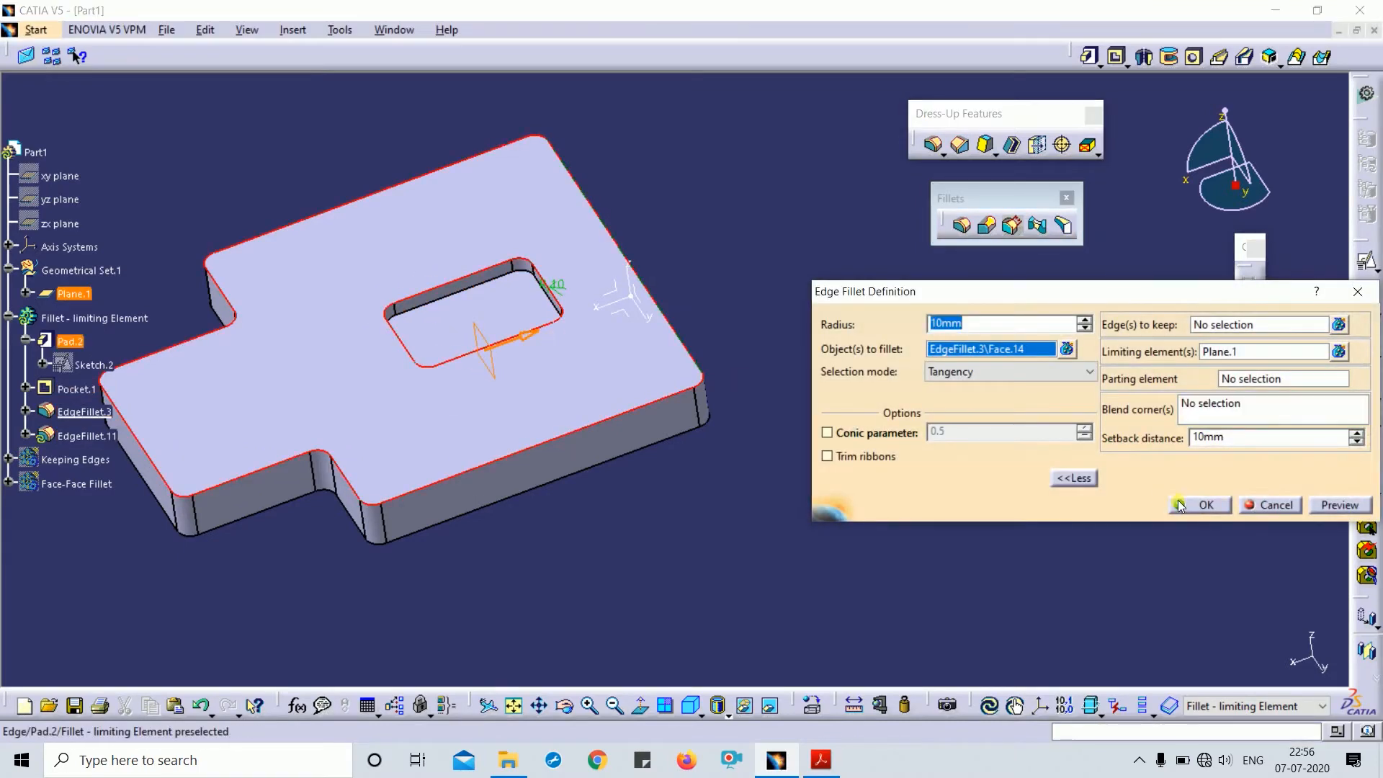
{"action": "left_click", "coordinate": [1196, 505]}
{"action": "middle_click_drag", "start_coordinate": [701, 574], "coordinate": [558, 451]}
{"action": "left_click", "coordinate": [690, 709]}
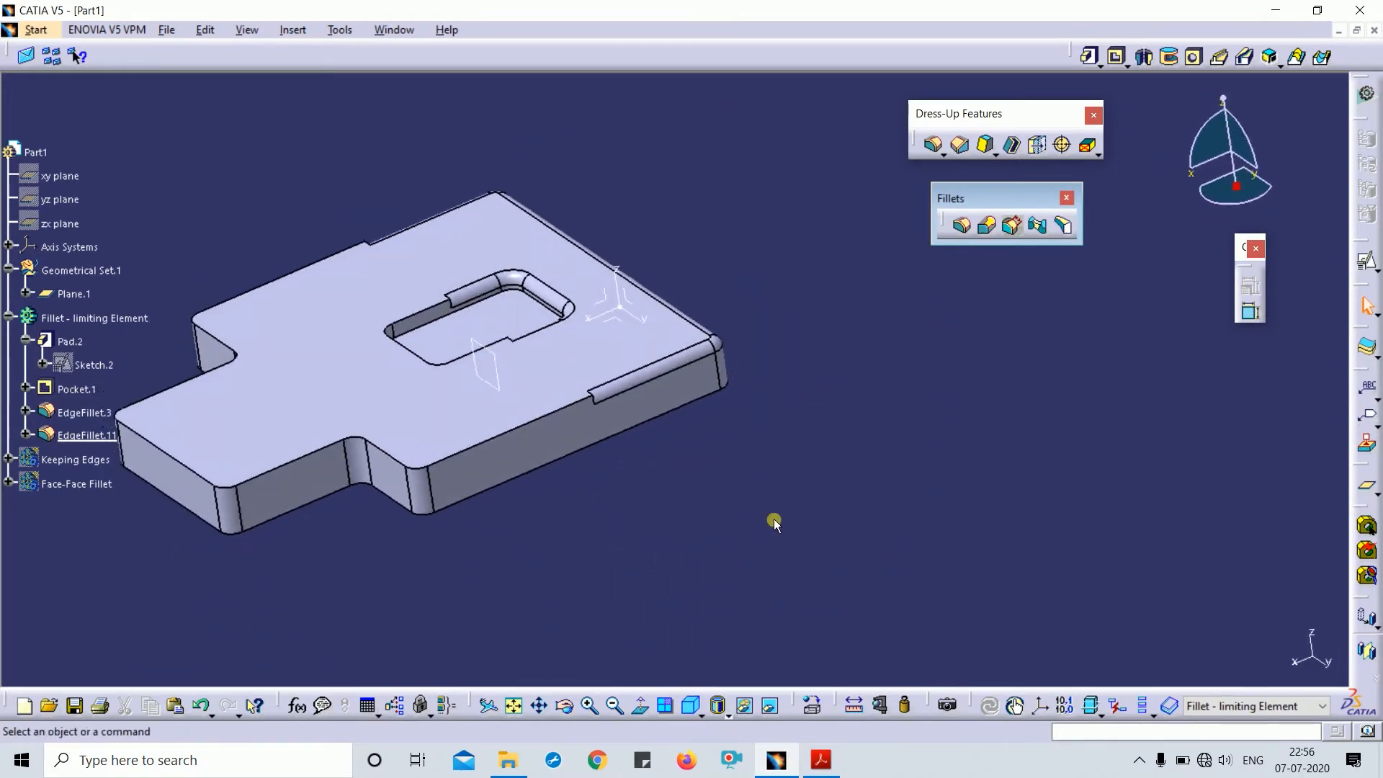
{"action": "middle_click_drag", "start_coordinate": [774, 534], "coordinate": [783, 493]}
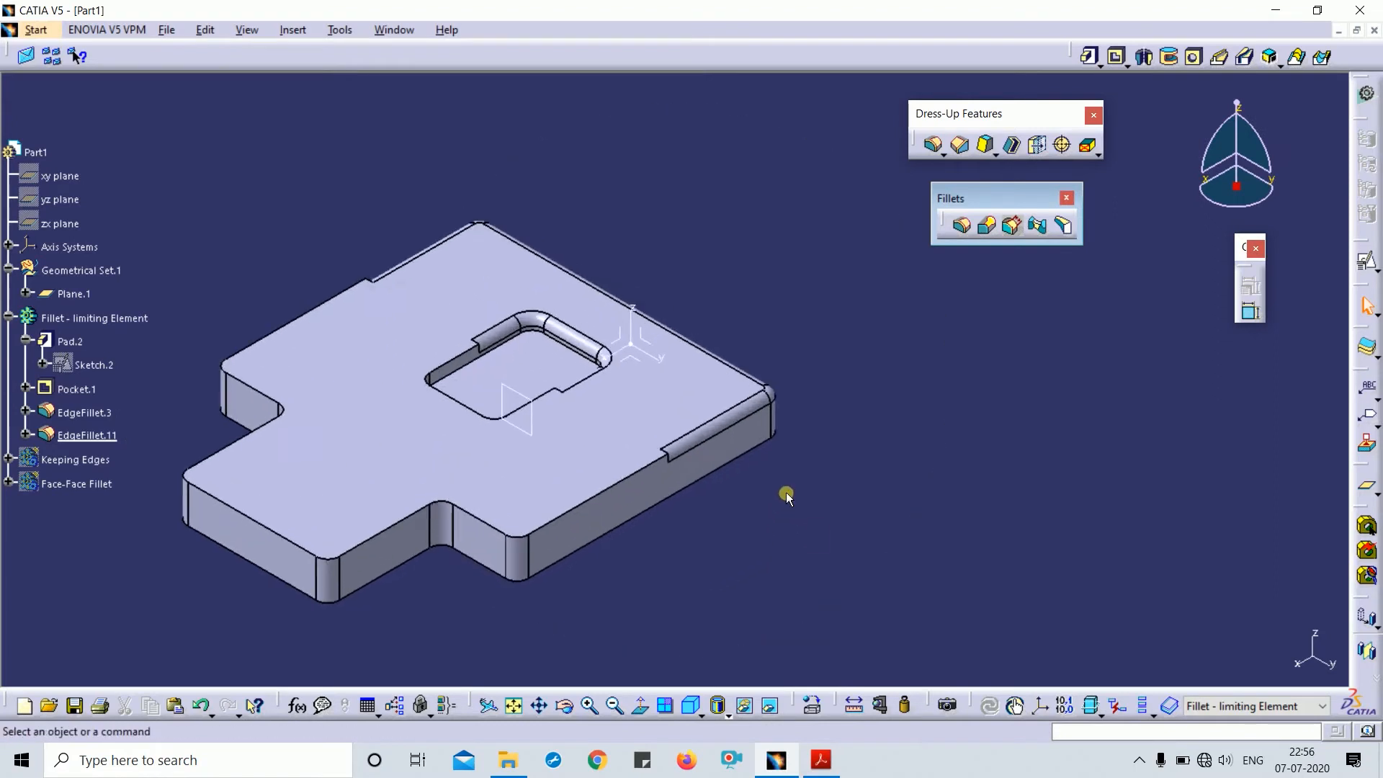
{"action": "double_click", "coordinate": [576, 346]}
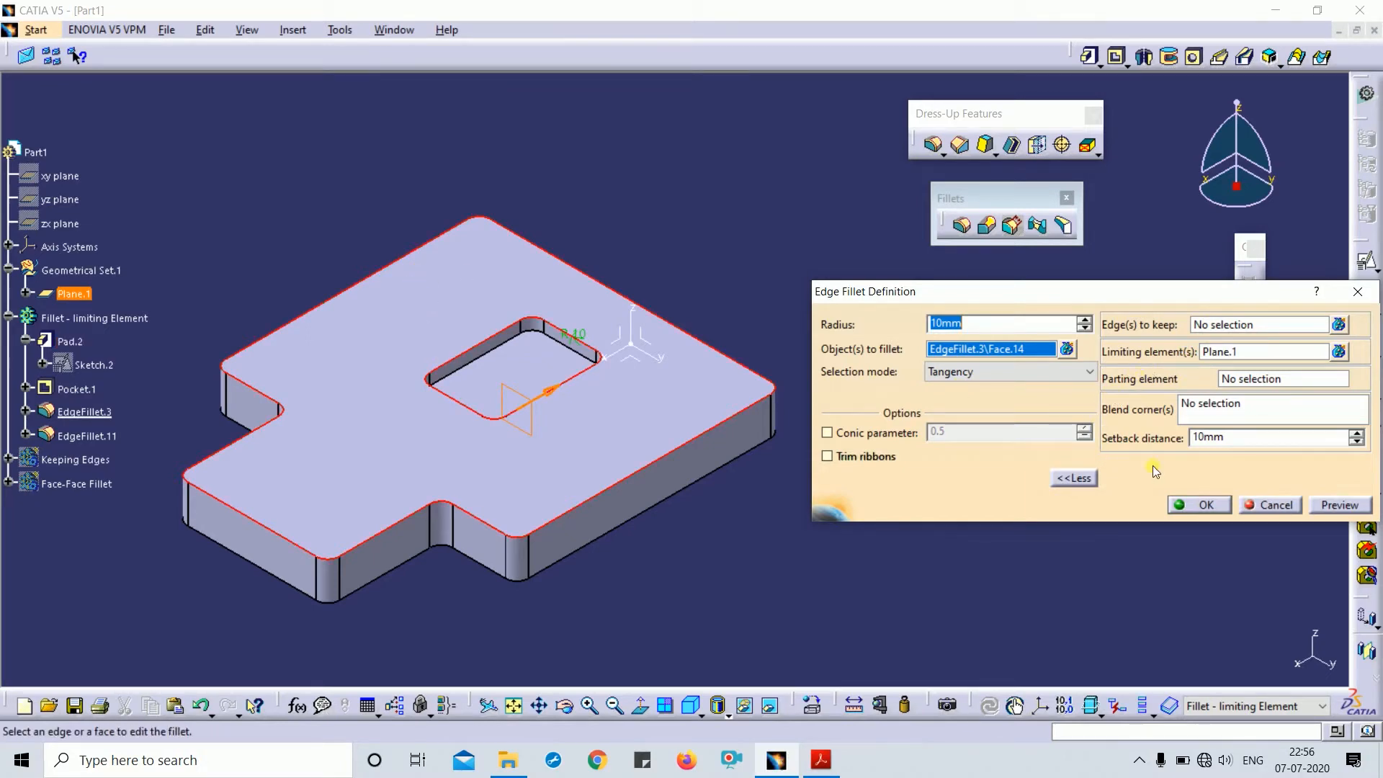
{"action": "left_click", "coordinate": [1213, 509]}
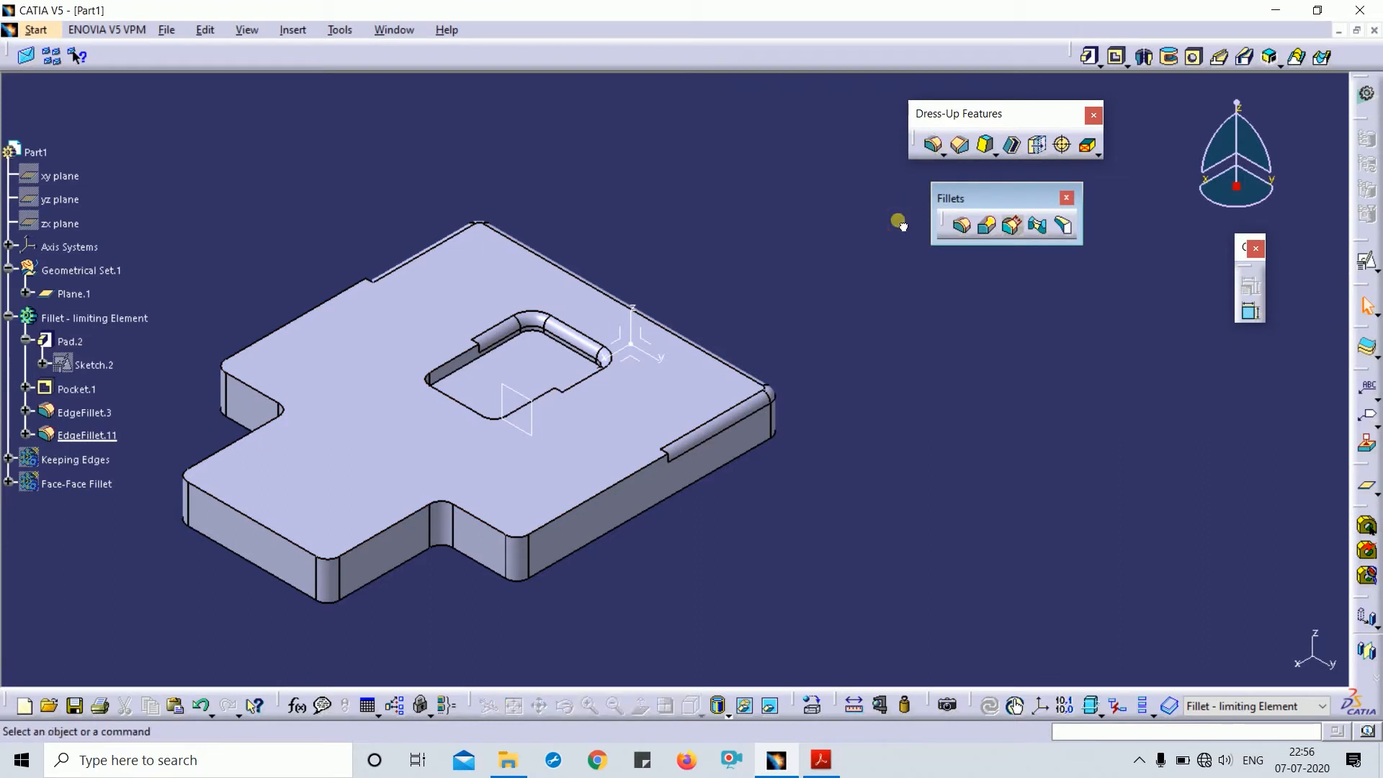
- Close EdgeFillet.11 unchanged and select the Fillet - limiting Element body
{"action": "double_click", "coordinate": [87, 435]}
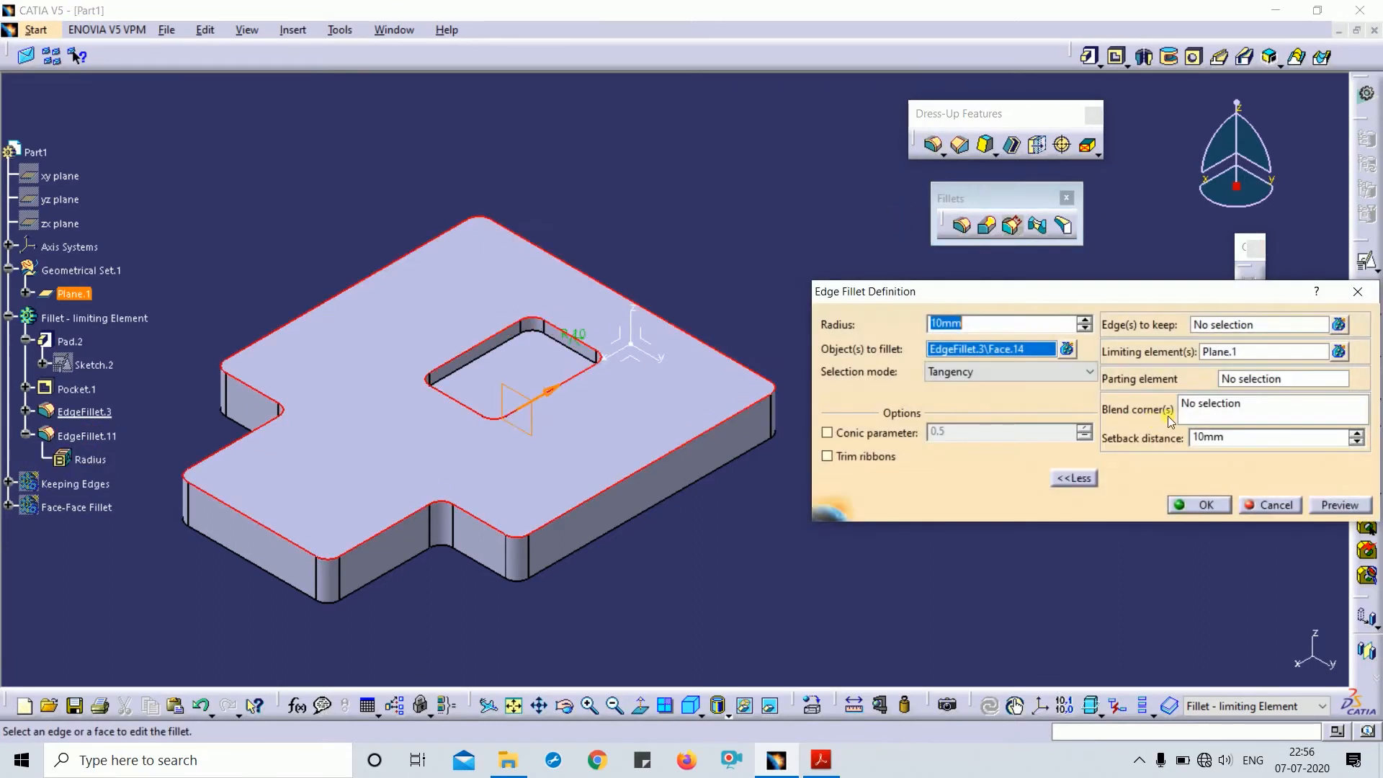
{"action": "left_click", "coordinate": [1353, 291]}
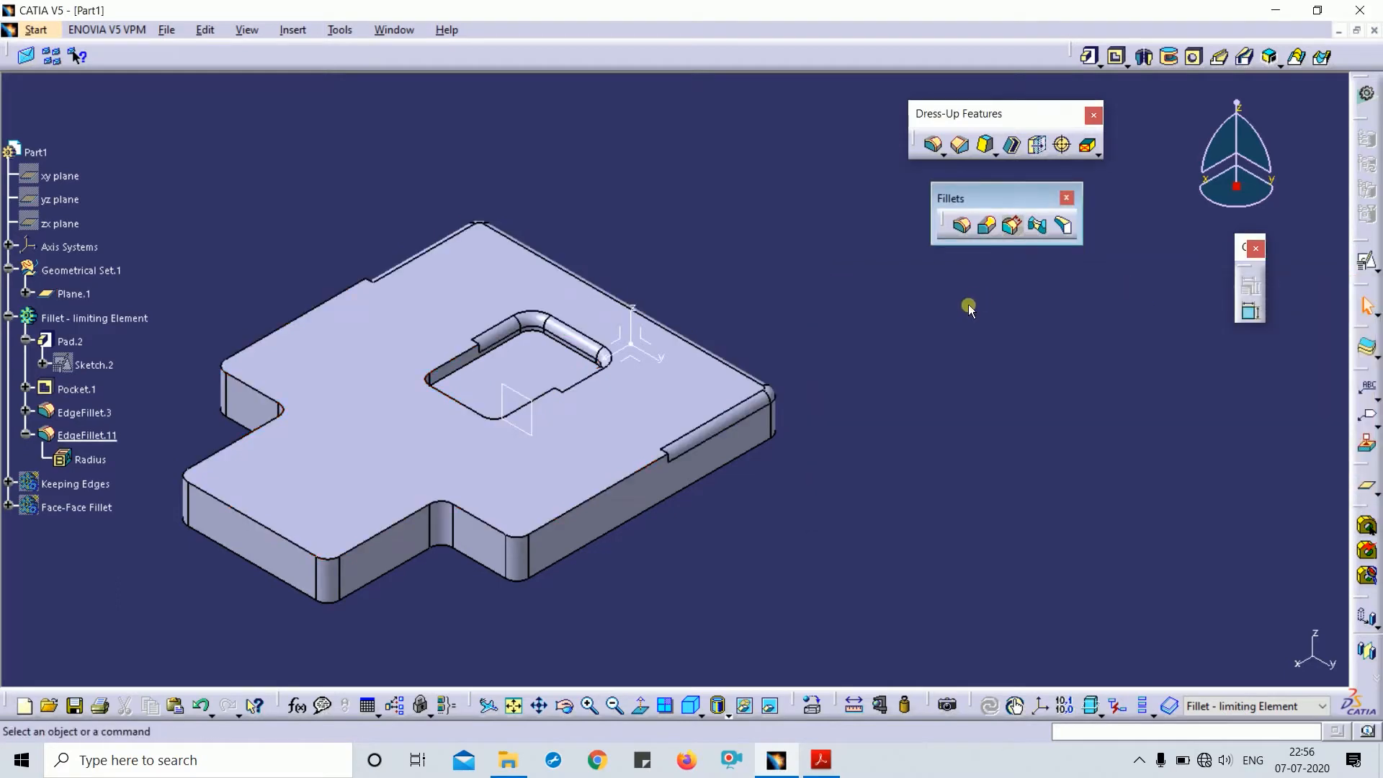
{"action": "mouse_move", "coordinate": [932, 420]}
{"action": "middle_mouse_down"}
{"action": "mouse_move", "coordinate": [1045, 317]}
{"action": "mouse_move", "coordinate": [908, 479]}
{"action": "mouse_move", "coordinate": [988, 473]}
{"action": "middle_mouse_up"}
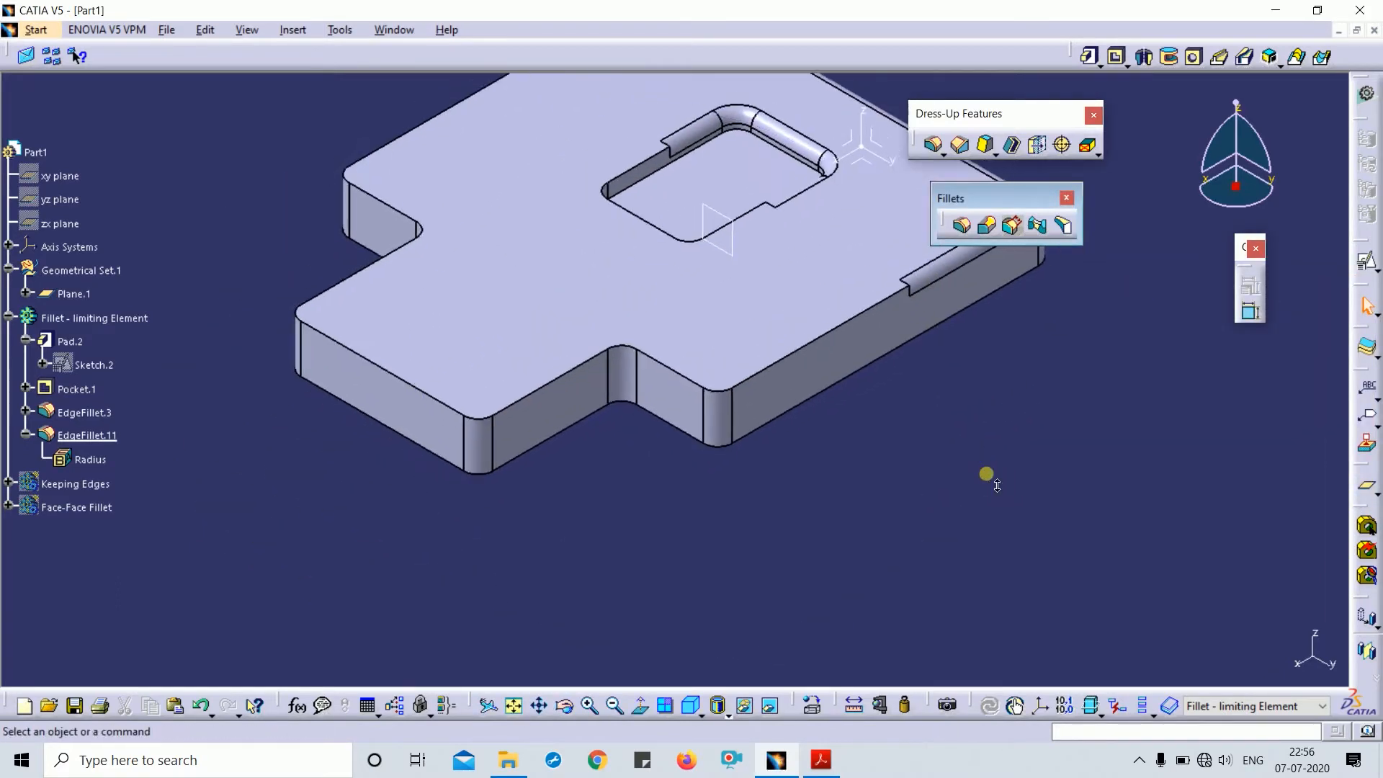
{"action": "left_click", "coordinate": [67, 327]}
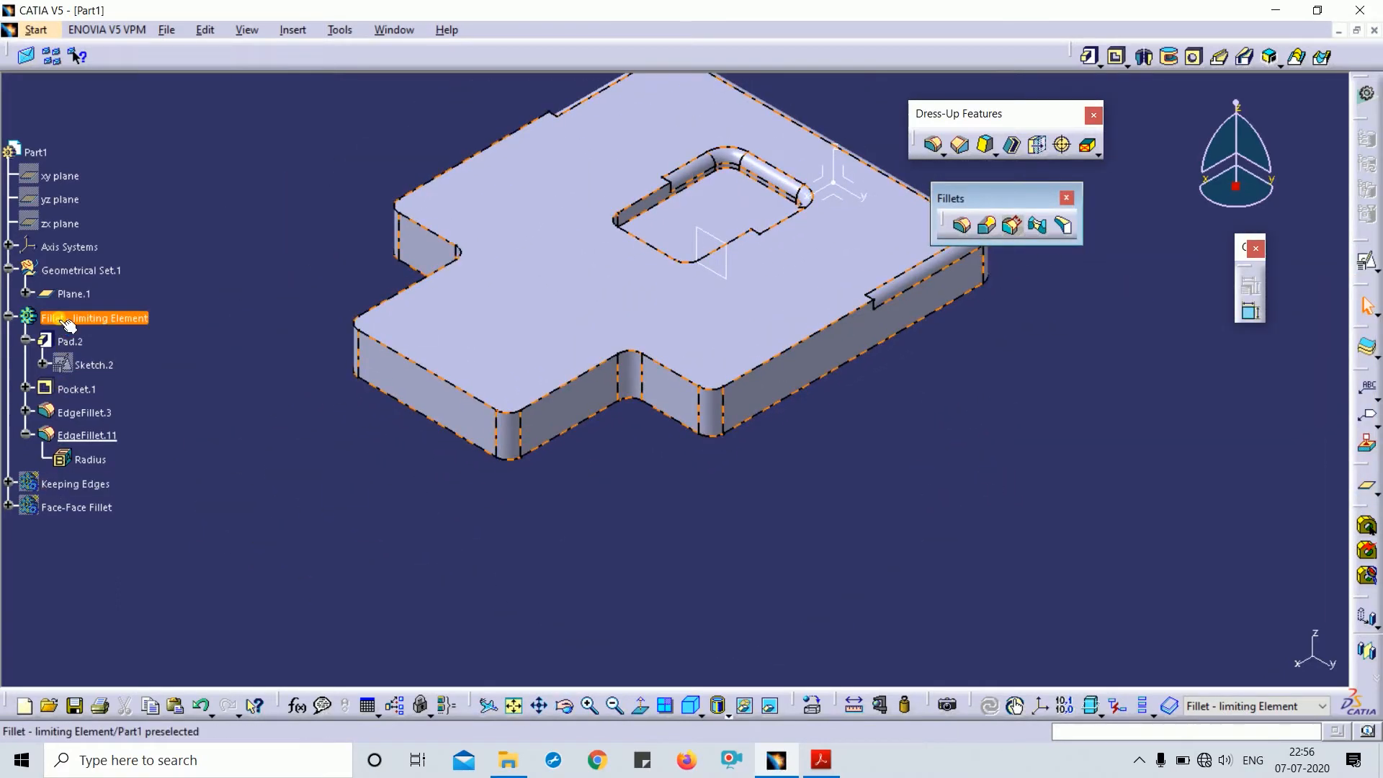
- Hide the Fillet - limiting Element body and show the Keeping Edges body, framed in view
{"action": "key", "text": "space"}
{"action": "left_click", "coordinate": [65, 488]}
{"action": "key", "text": "space"}
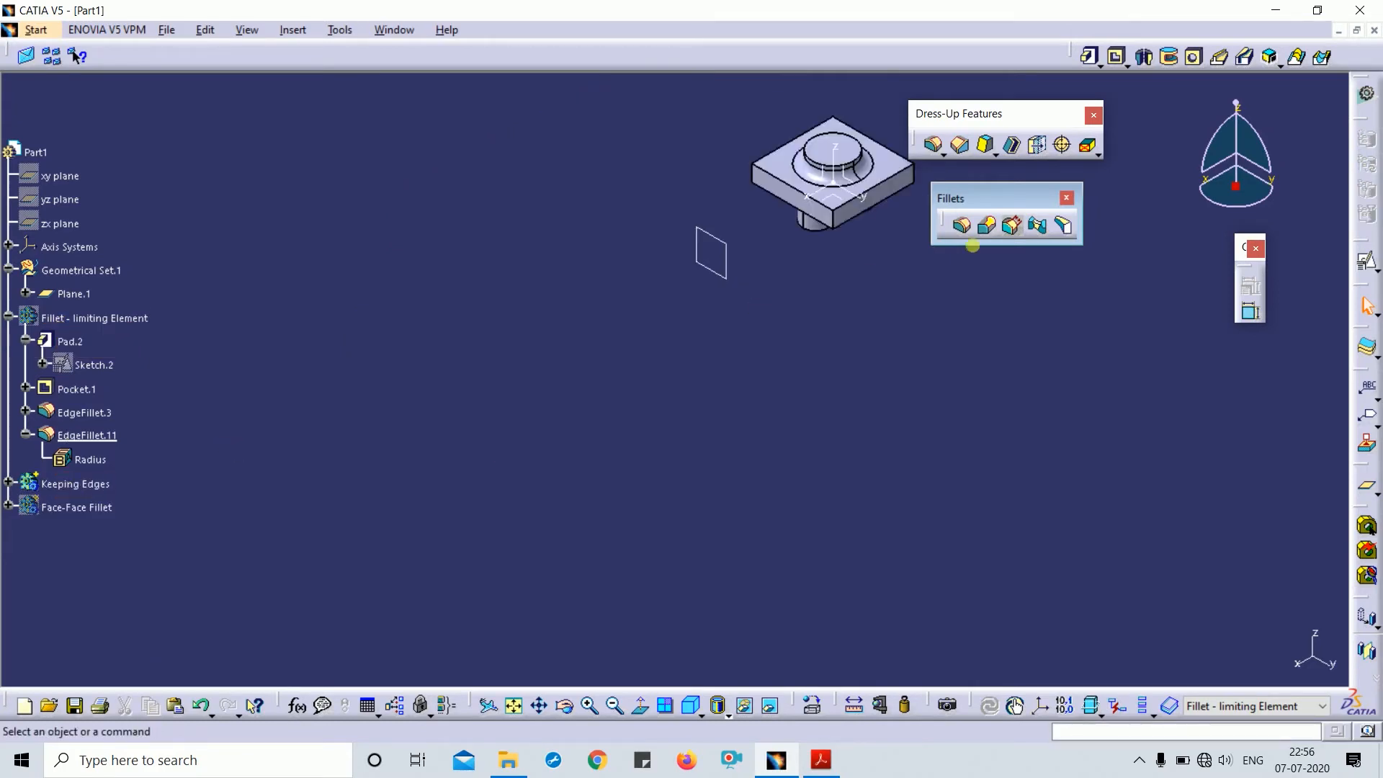
{"action": "middle_click_drag", "start_coordinate": [973, 238], "coordinate": [870, 265]}
{"action": "middle_click_drag", "start_coordinate": [972, 376], "coordinate": [637, 408]}
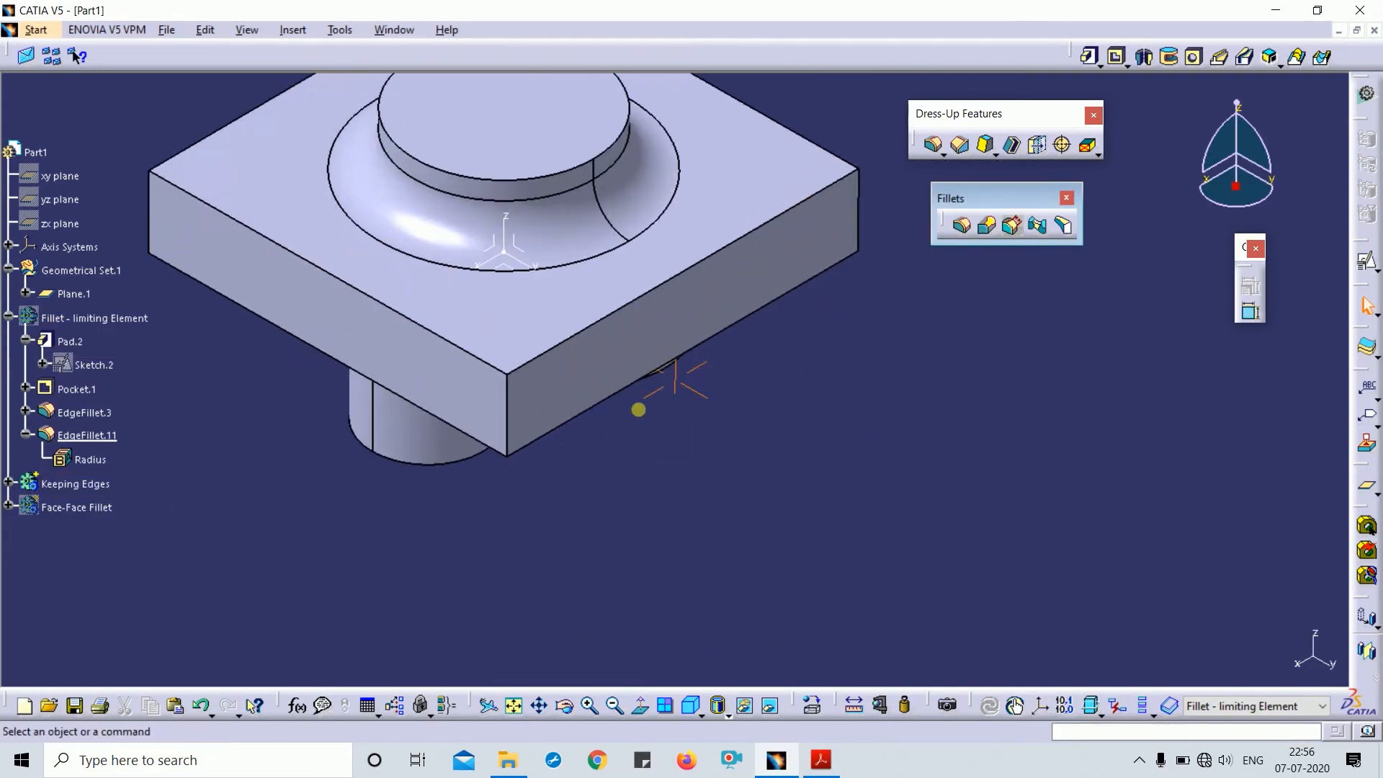
{"action": "middle_click_drag", "start_coordinate": [738, 430], "coordinate": [731, 522]}
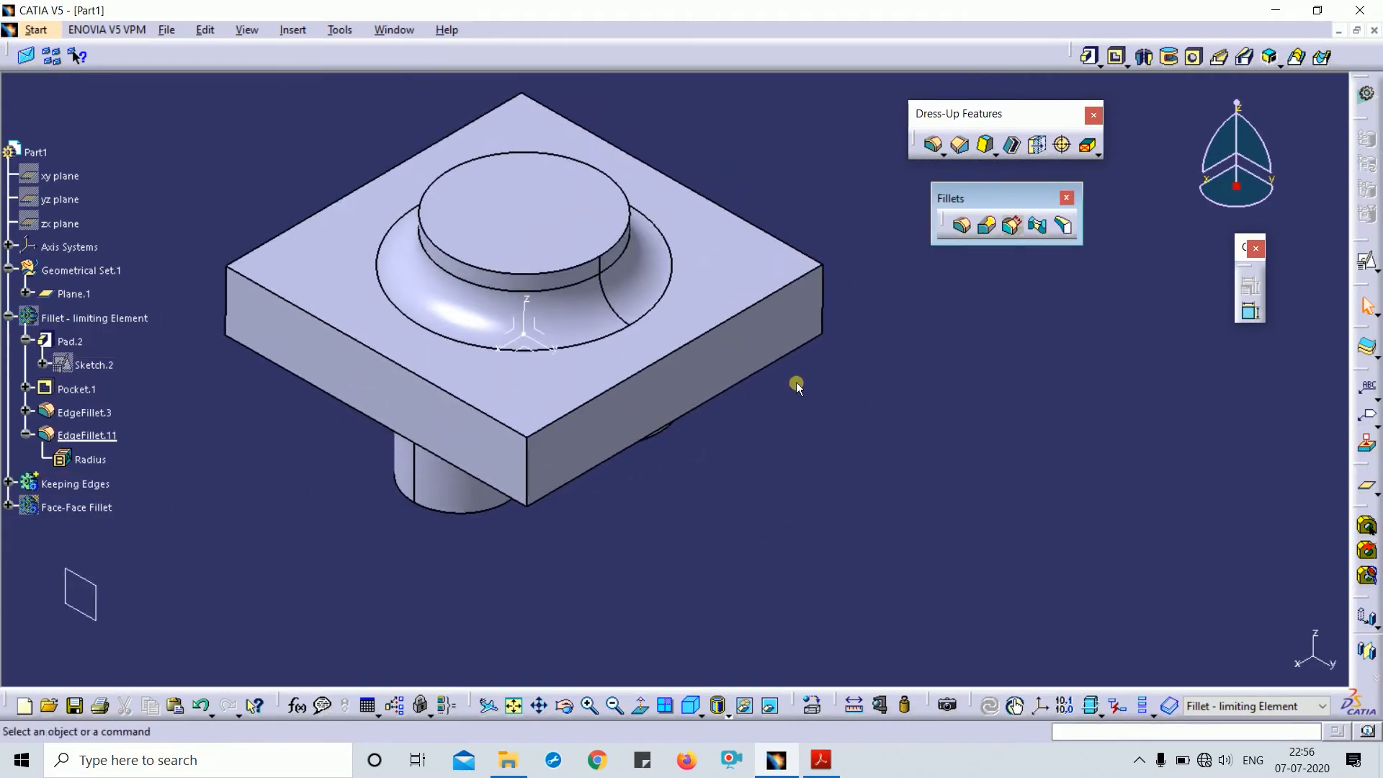
- Attempt an edge fillet on the front top edge, cancelling after the wrong-body error
{"action": "left_click", "coordinate": [962, 226]}
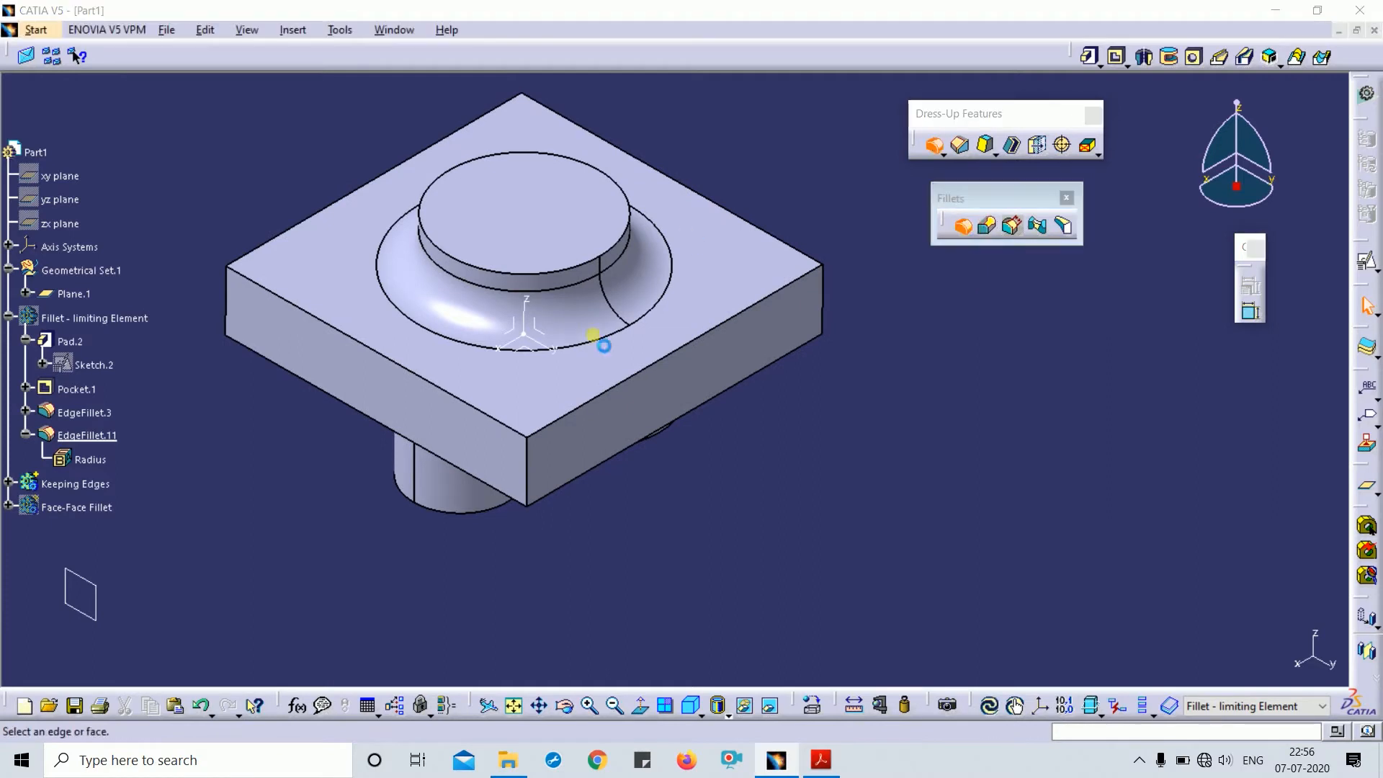
{"action": "left_click", "coordinate": [418, 377]}
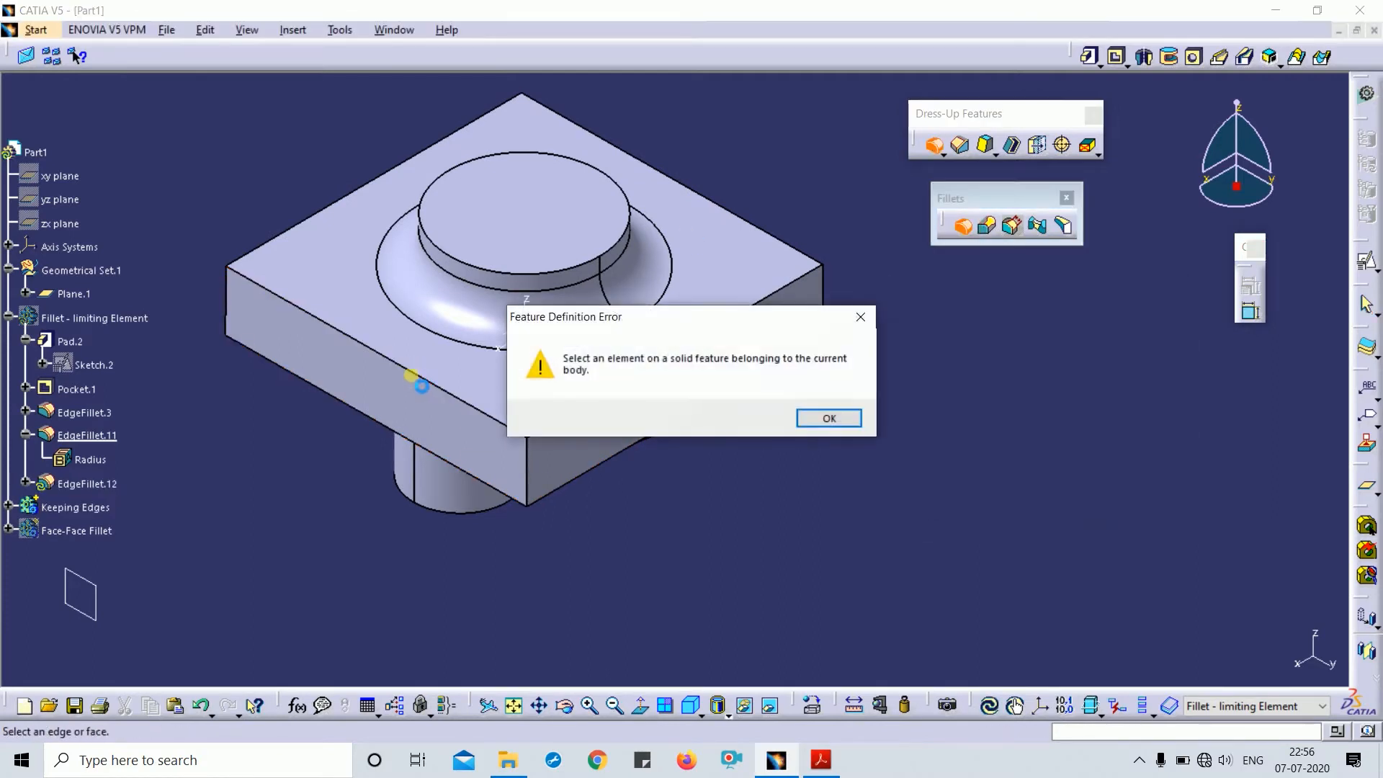
{"action": "left_click", "coordinate": [860, 317]}
{"action": "key", "text": "Escape"}
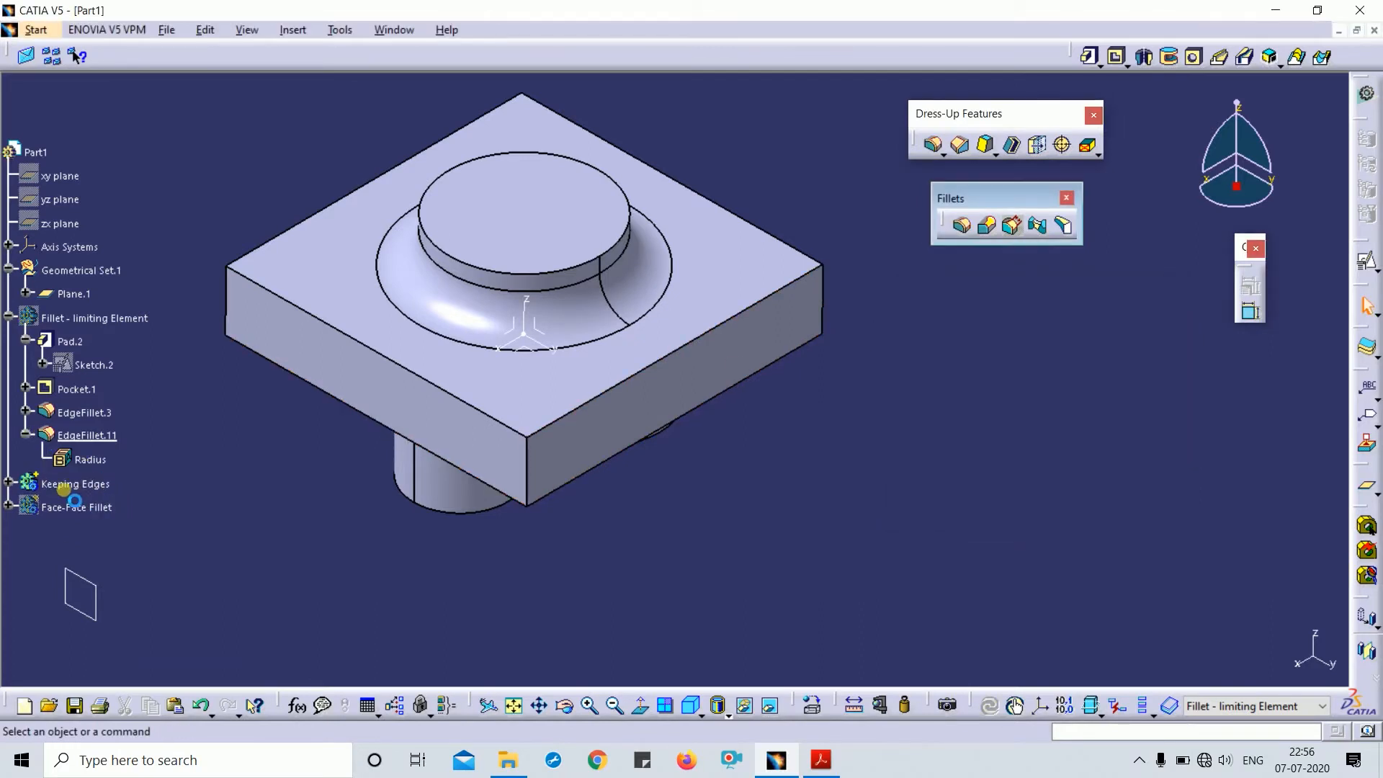
- Make Keeping Edges the work object and start a 10mm fillet on the front-right top edge
{"action": "right_click", "coordinate": [68, 484]}
{"action": "left_click", "coordinate": [149, 243]}
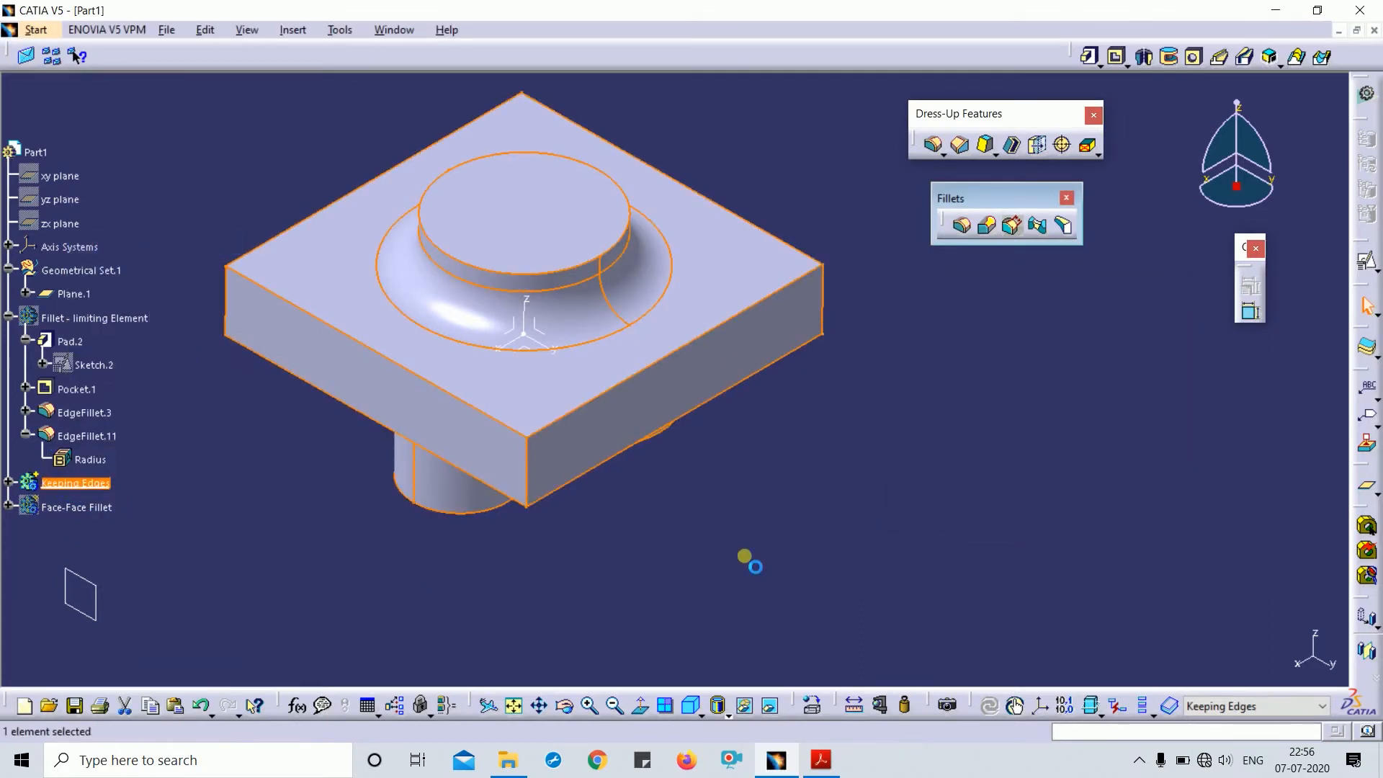
{"action": "left_click", "coordinate": [865, 439]}
{"action": "left_click", "coordinate": [963, 227]}
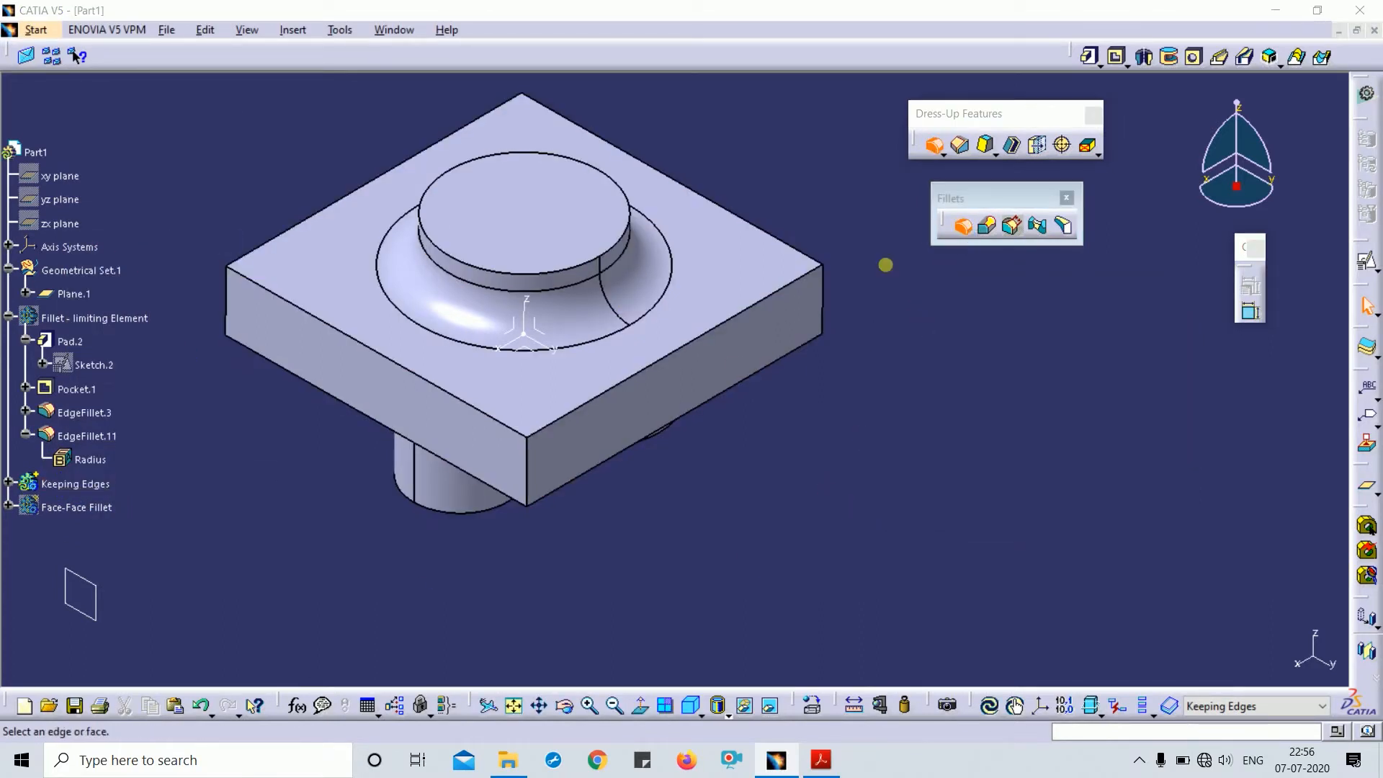
{"action": "left_click", "coordinate": [657, 375]}
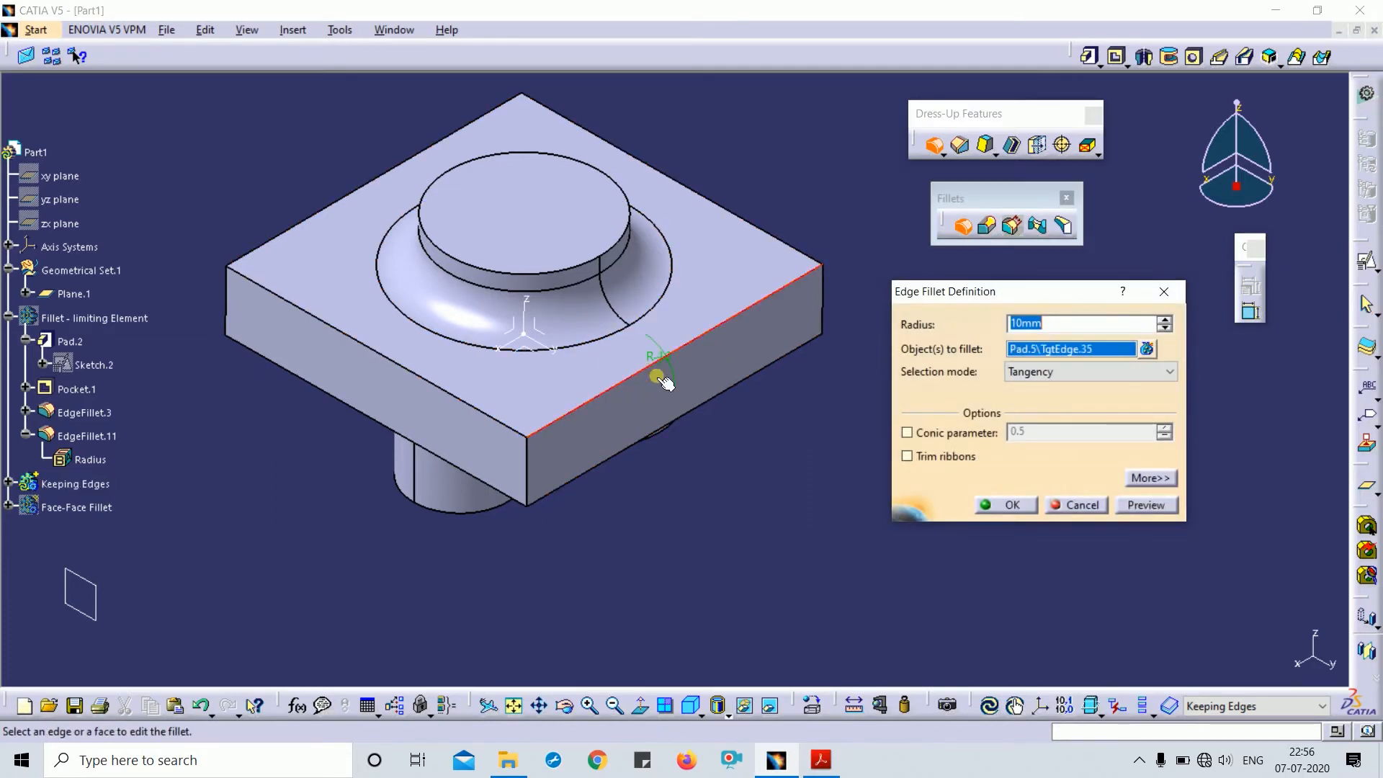
{"action": "left_click", "coordinate": [1138, 478]}
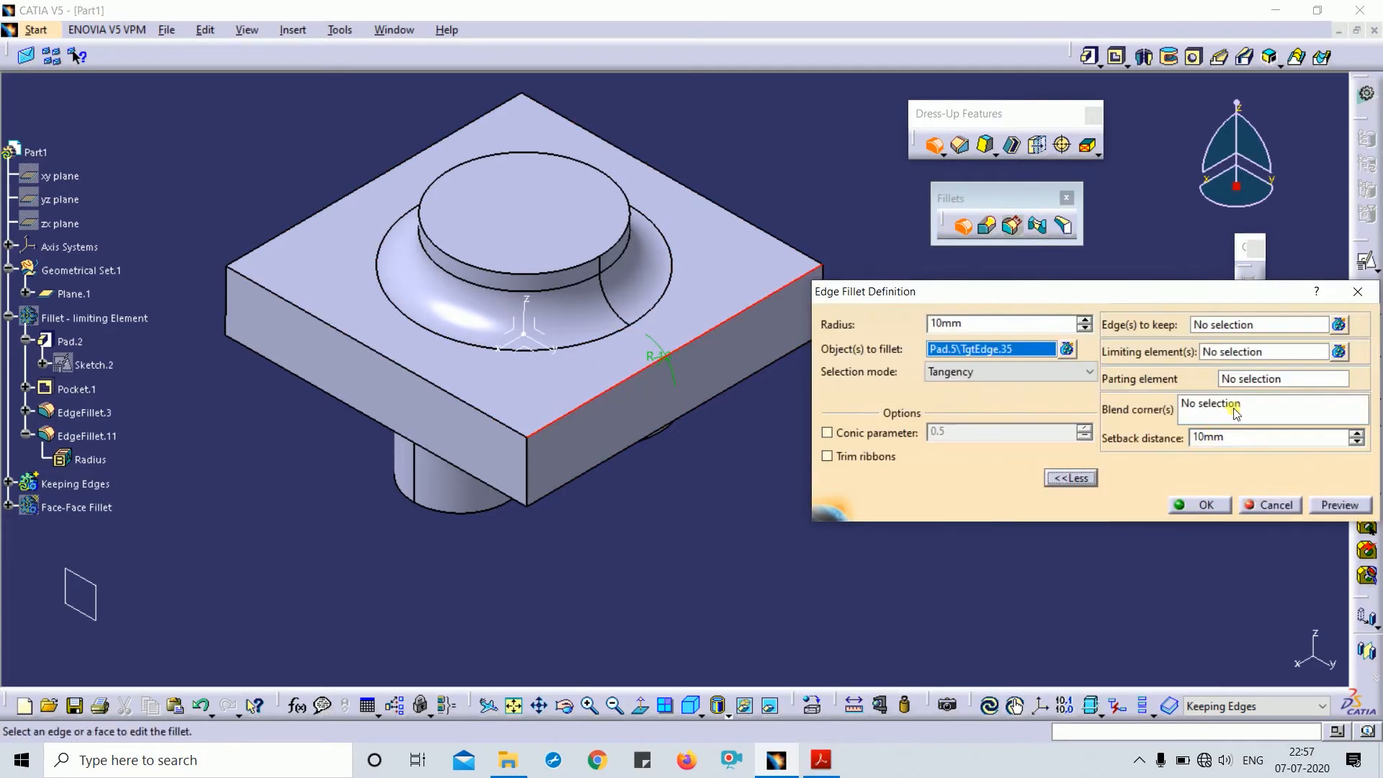
- Define a blended corner by vertex at the block's front corner
{"action": "left_click", "coordinate": [1237, 410]}
{"action": "right_click", "coordinate": [1225, 405]}
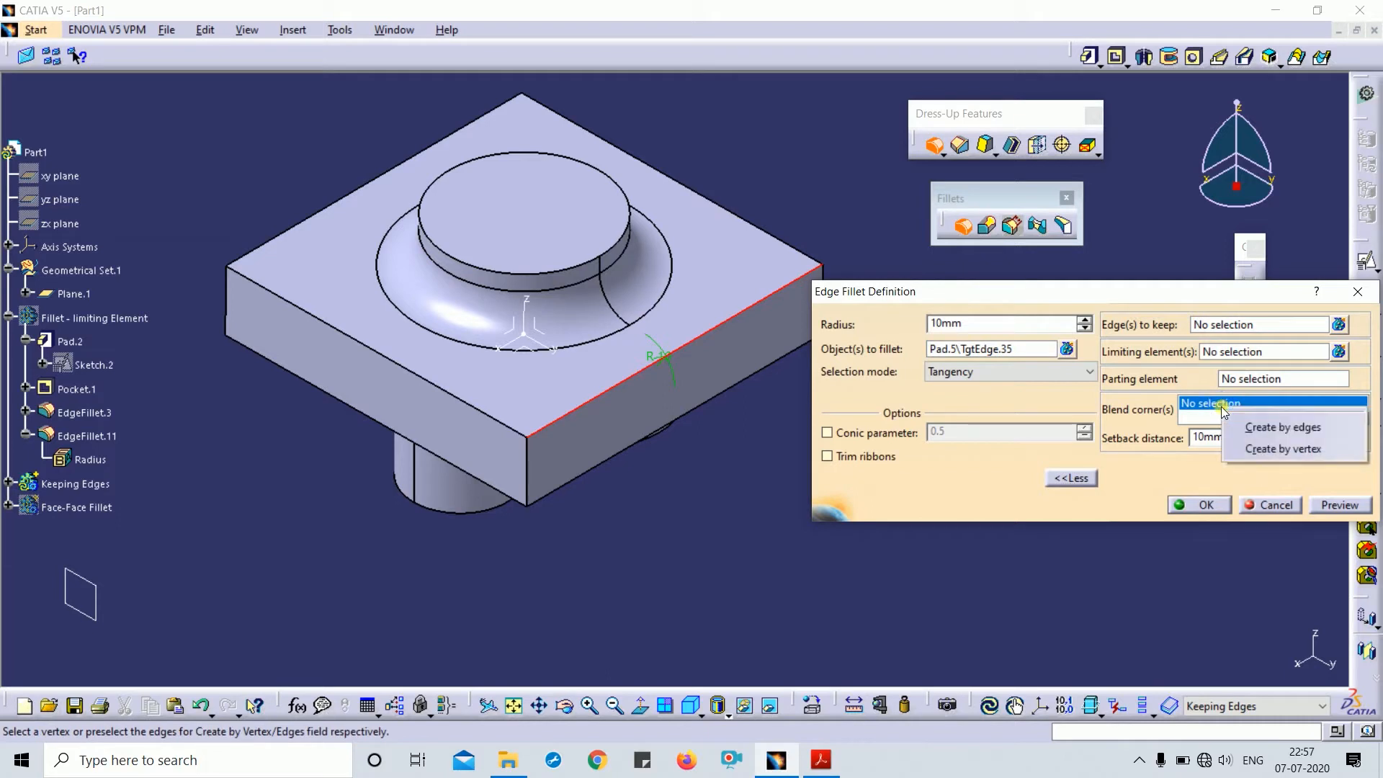
{"action": "left_click", "coordinate": [1301, 447]}
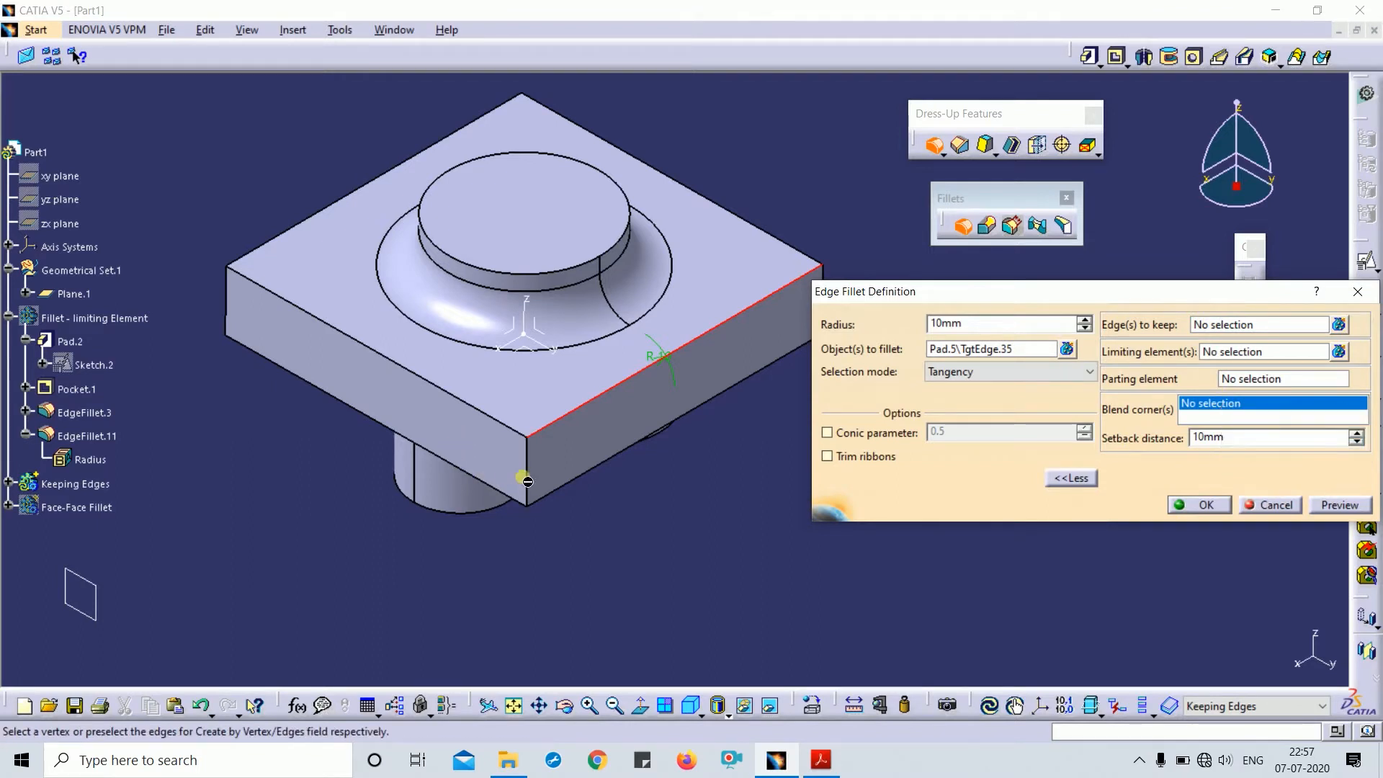
{"action": "left_click", "coordinate": [528, 440]}
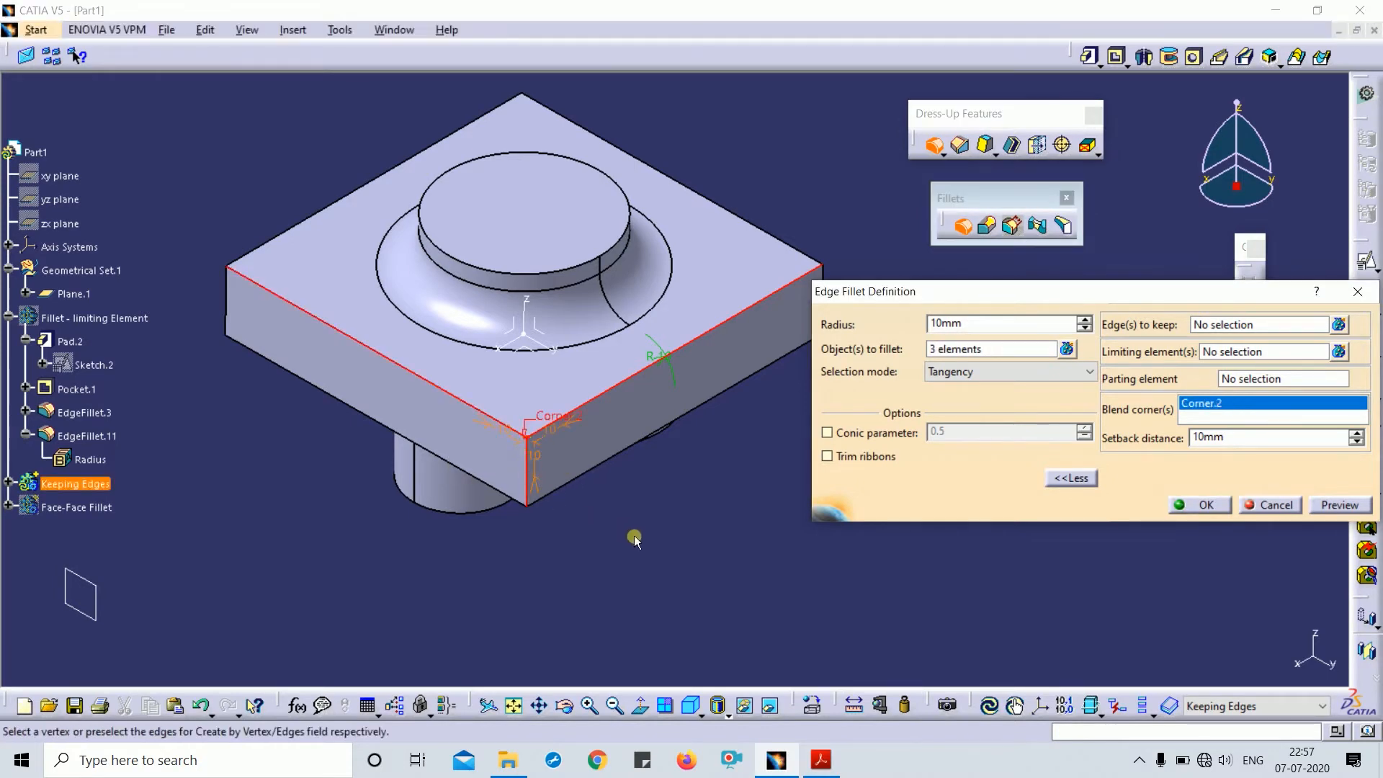
{"action": "middle_click_drag", "start_coordinate": [634, 540], "coordinate": [636, 360]}
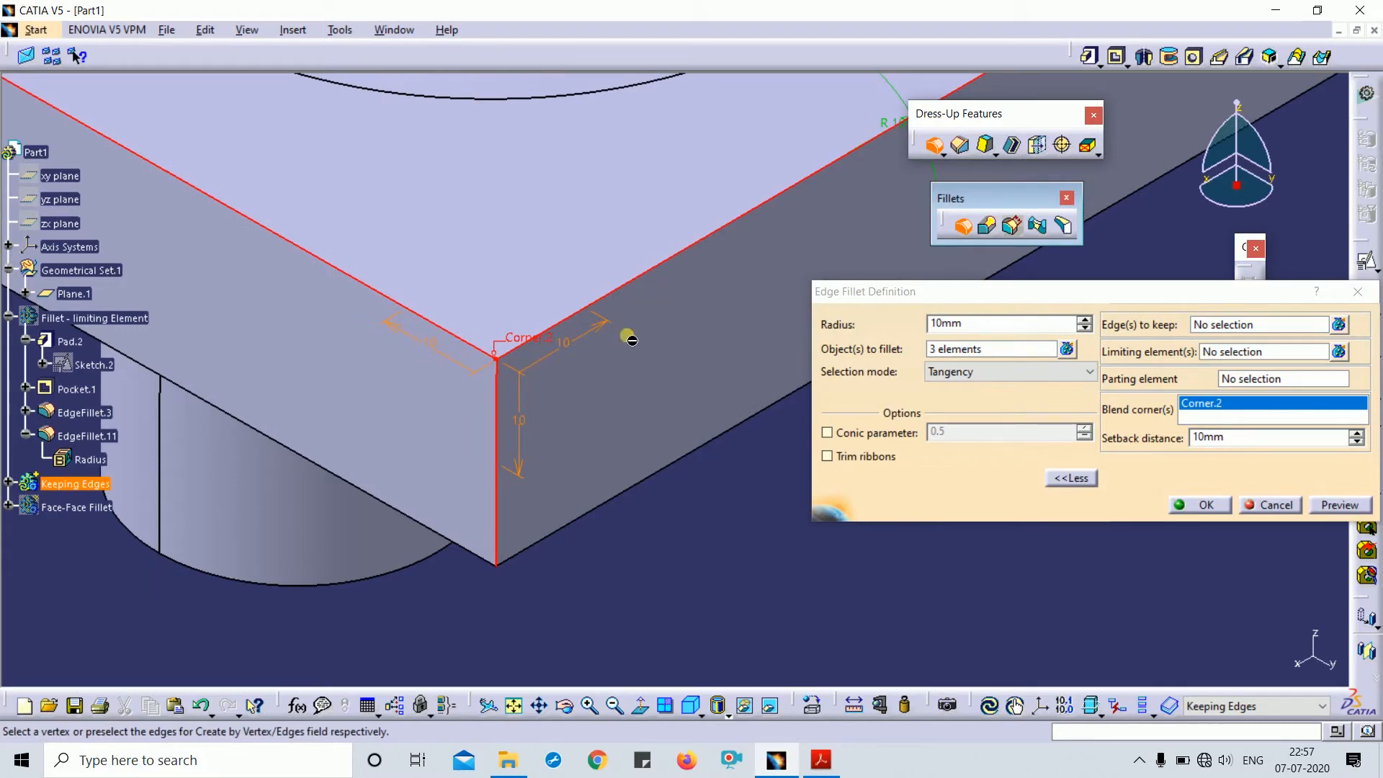
- Set the fillet radius to 5mm, preview and apply it as EdgeFillet.12
{"action": "left_click", "coordinate": [842, 326]}
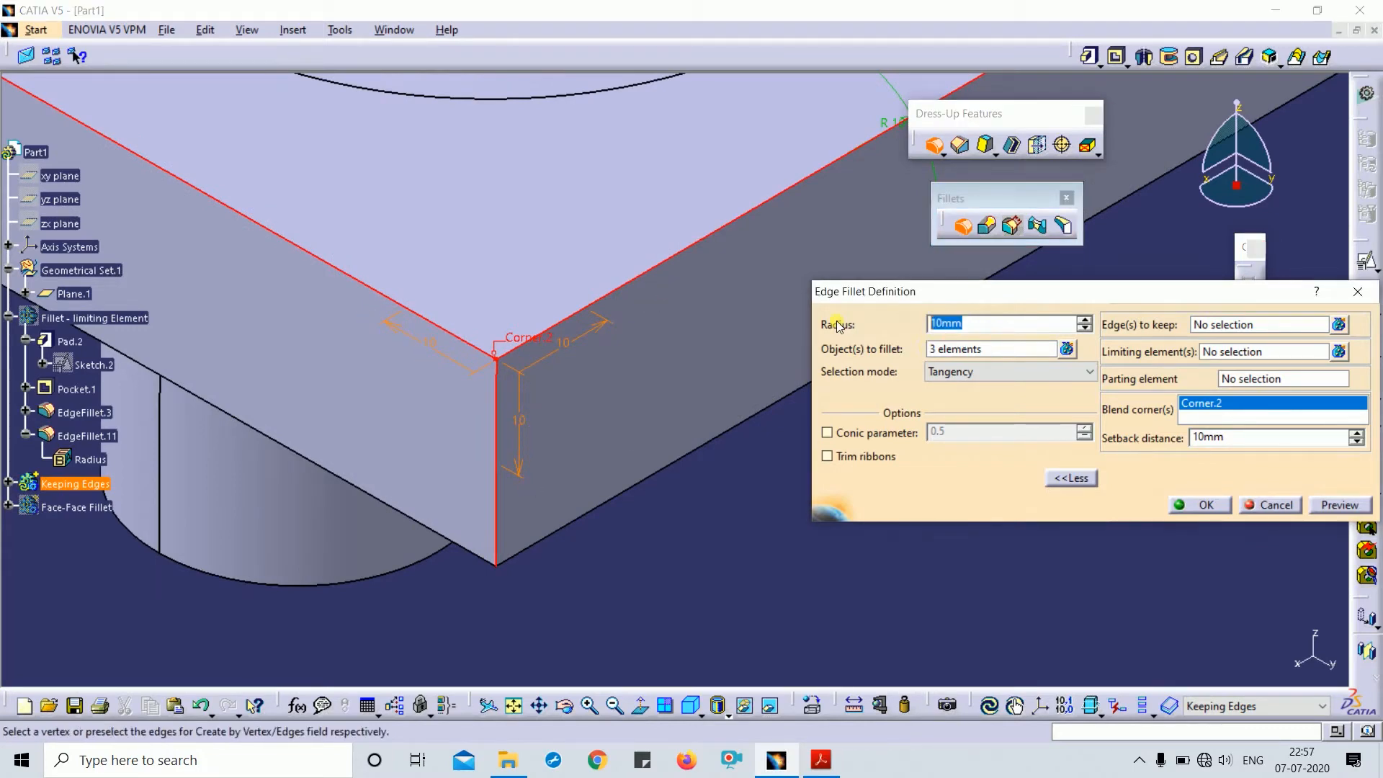
{"action": "type", "text": "5"}
{"action": "left_click", "coordinate": [767, 525]}
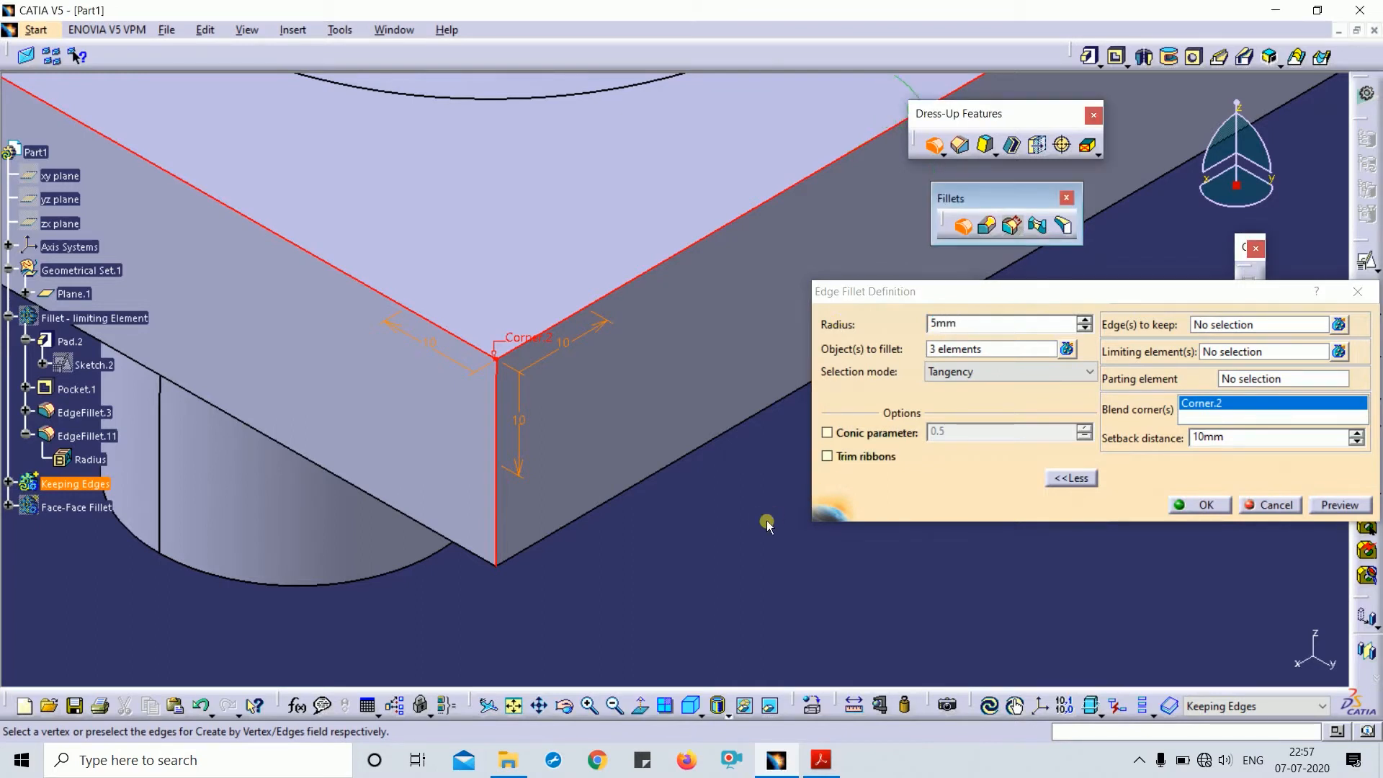
{"action": "left_click", "coordinate": [1335, 507]}
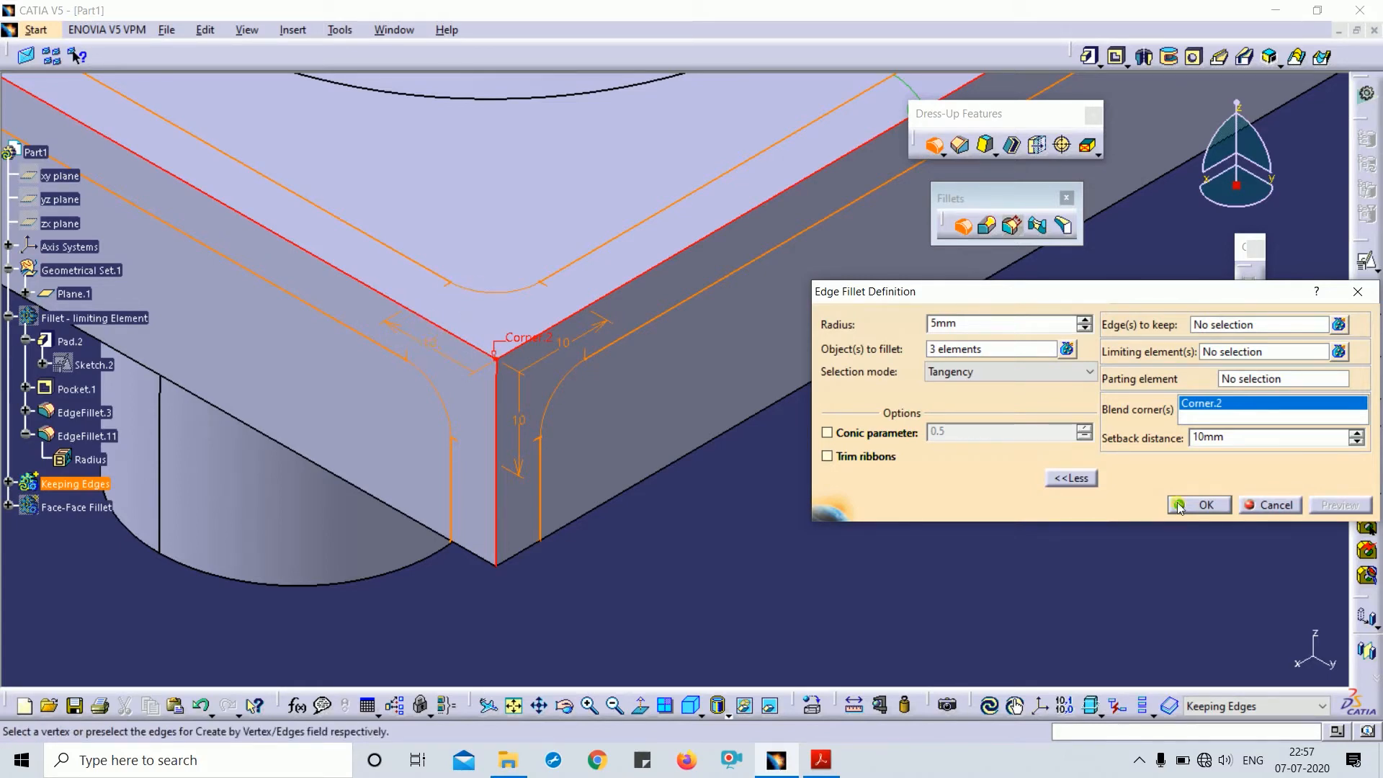
{"action": "left_click", "coordinate": [1201, 506]}
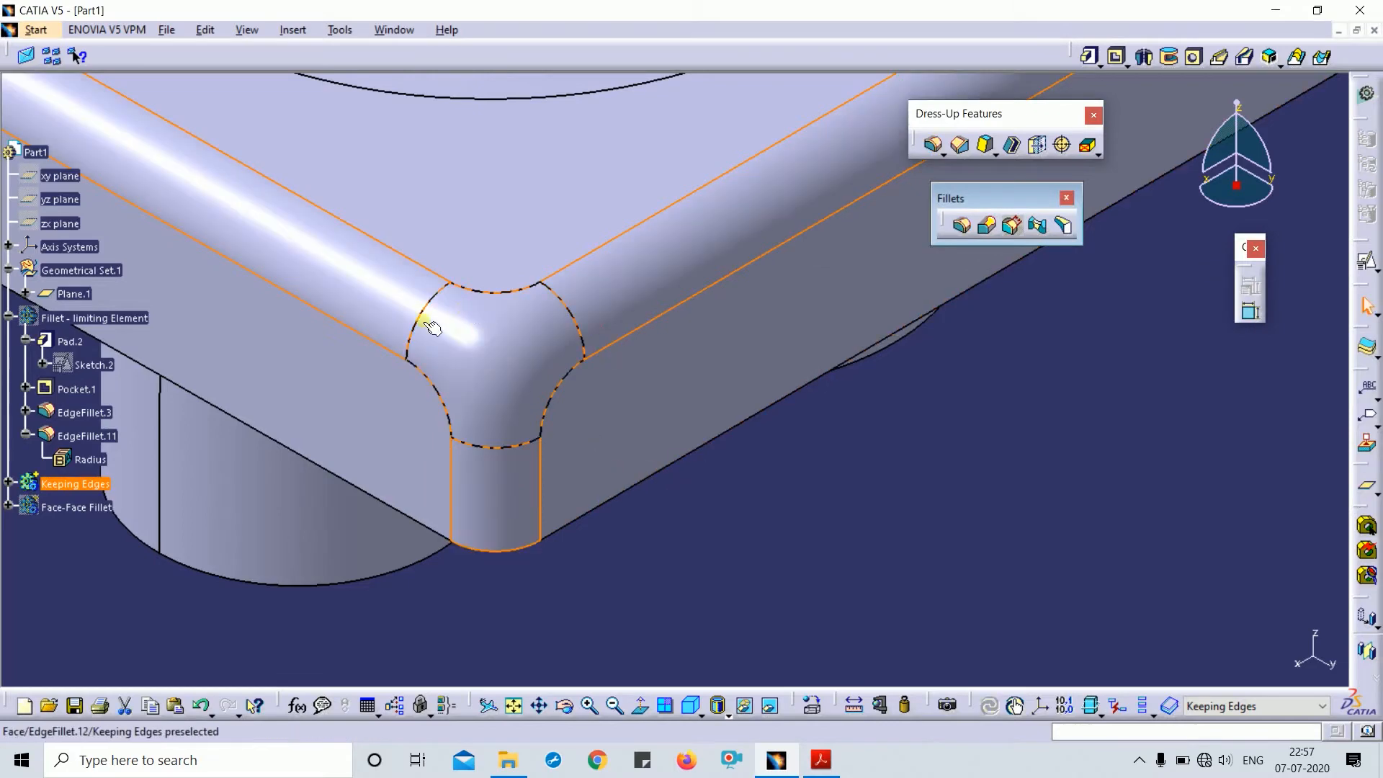
- Expand the Keeping Edges tree and reopen EdgeFillet.12
{"action": "left_click", "coordinate": [22, 496]}
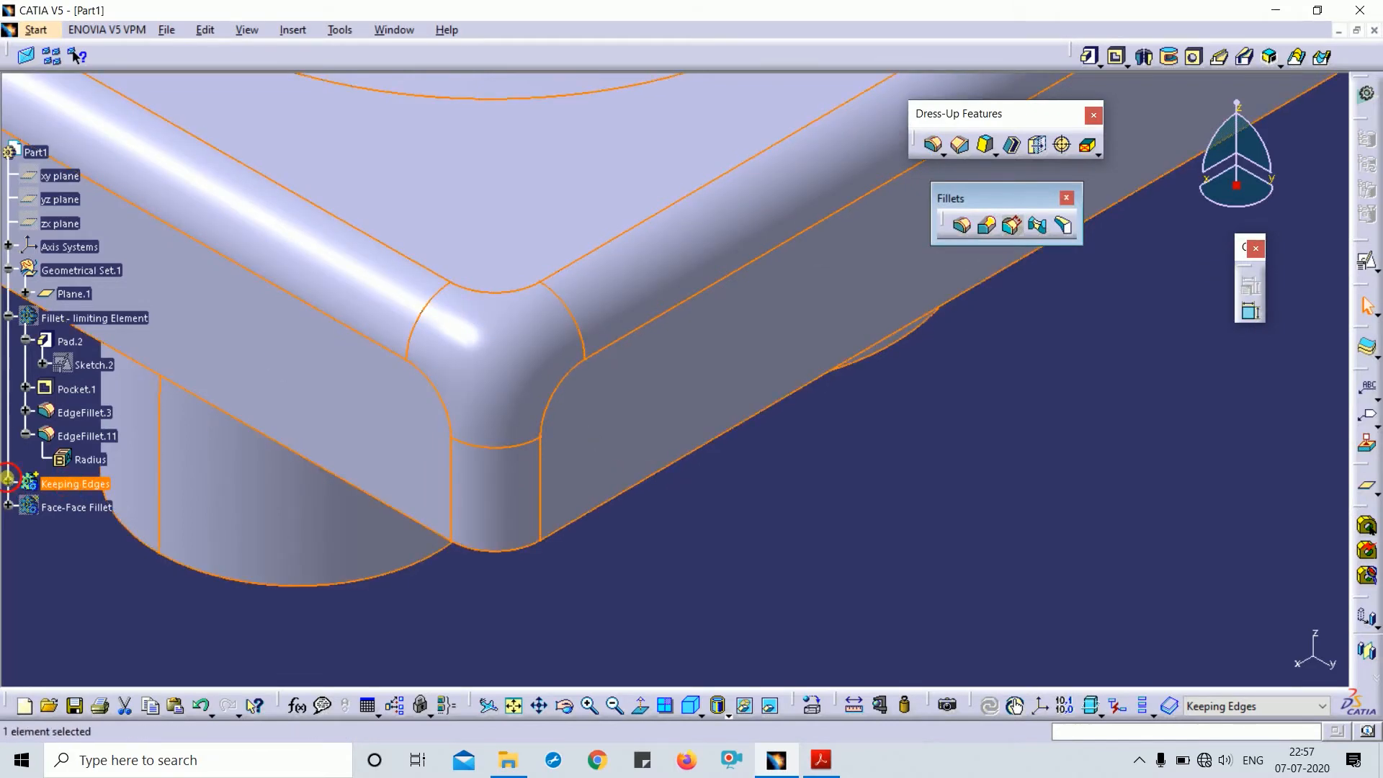
{"action": "left_click", "coordinate": [7, 480]}
{"action": "left_click", "coordinate": [169, 568]}
{"action": "scroll", "coordinate": [72, 649], "scroll_direction": "down", "scroll_amount": 3}
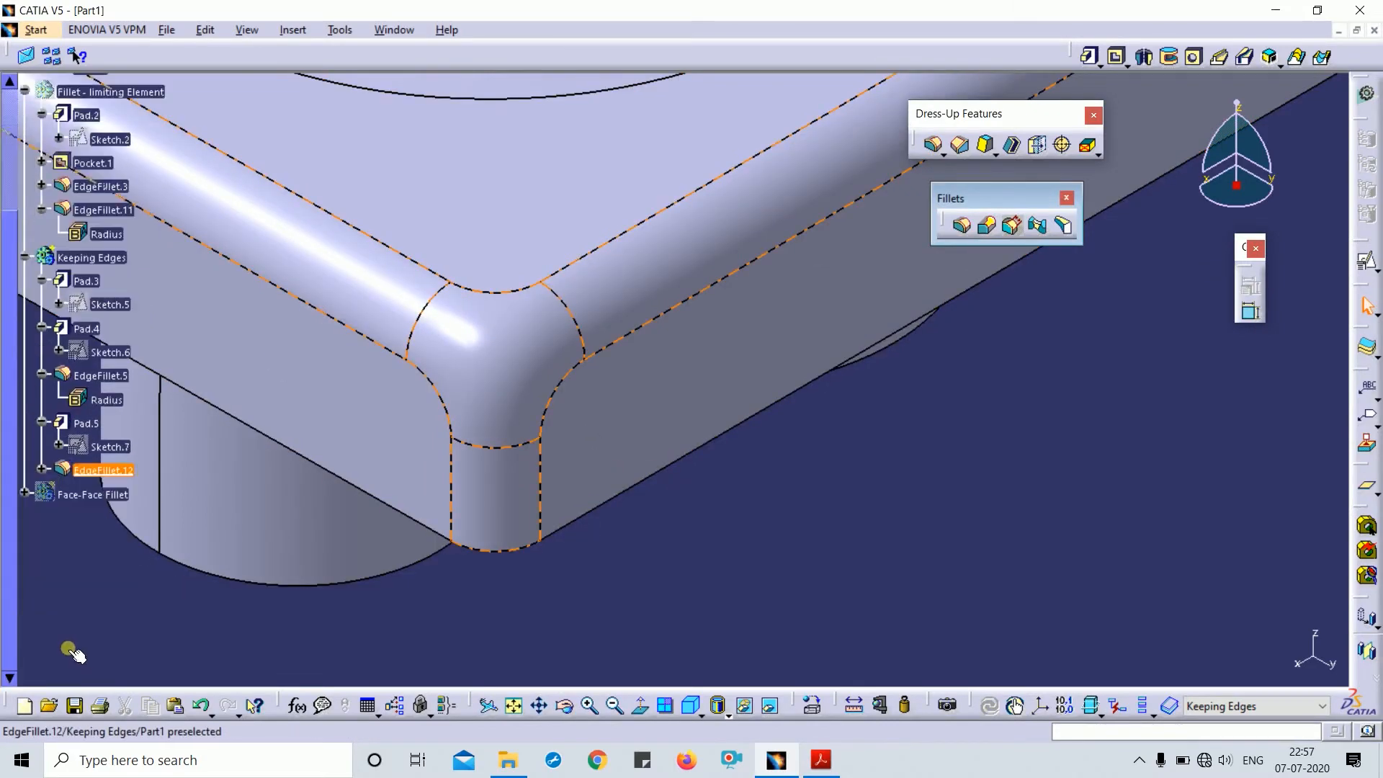
{"action": "double_click", "coordinate": [91, 469]}
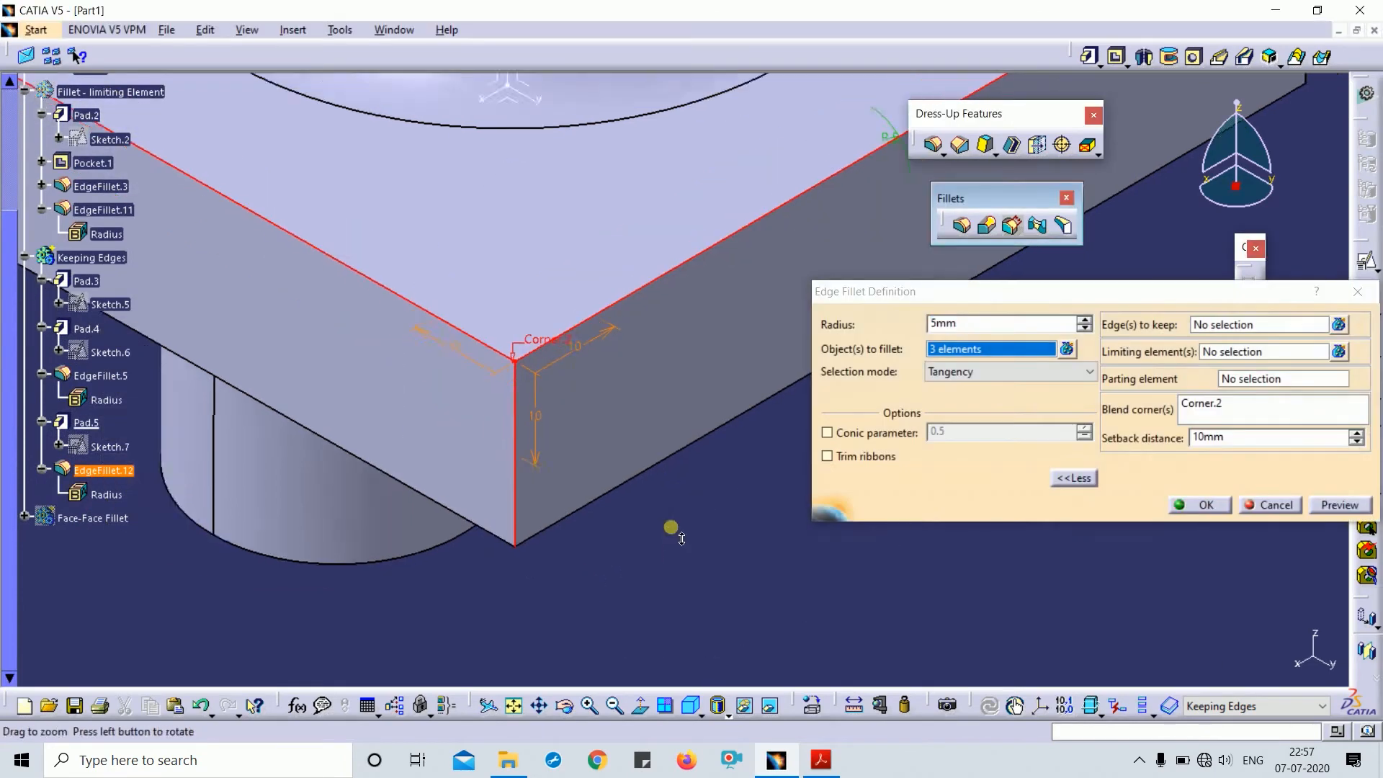
{"action": "middle_click_drag", "start_coordinate": [671, 527], "coordinate": [648, 550]}
- Set the corner setbacks to 15, 8 (vertical edge) and 10, preview and apply
{"action": "double_click", "coordinate": [553, 373]}
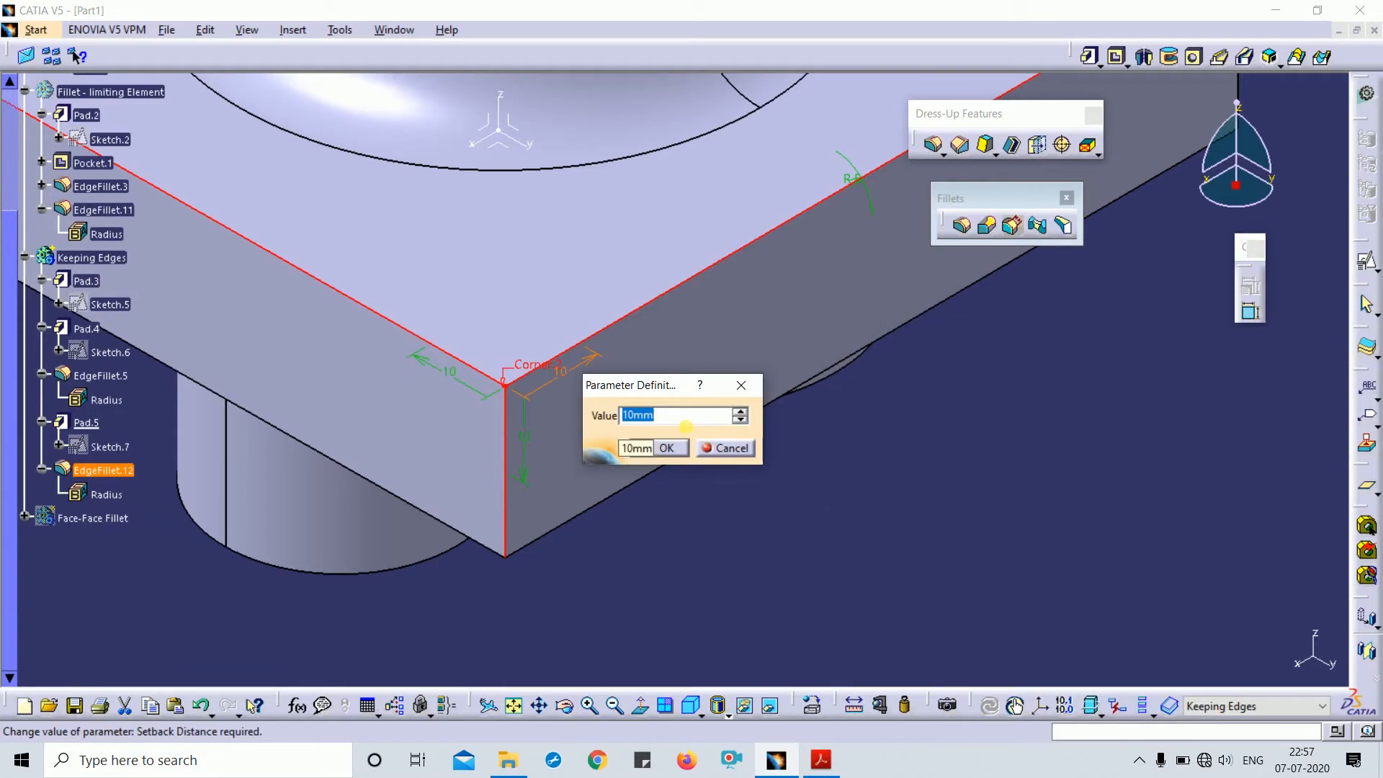
{"action": "left_click", "coordinate": [656, 448]}
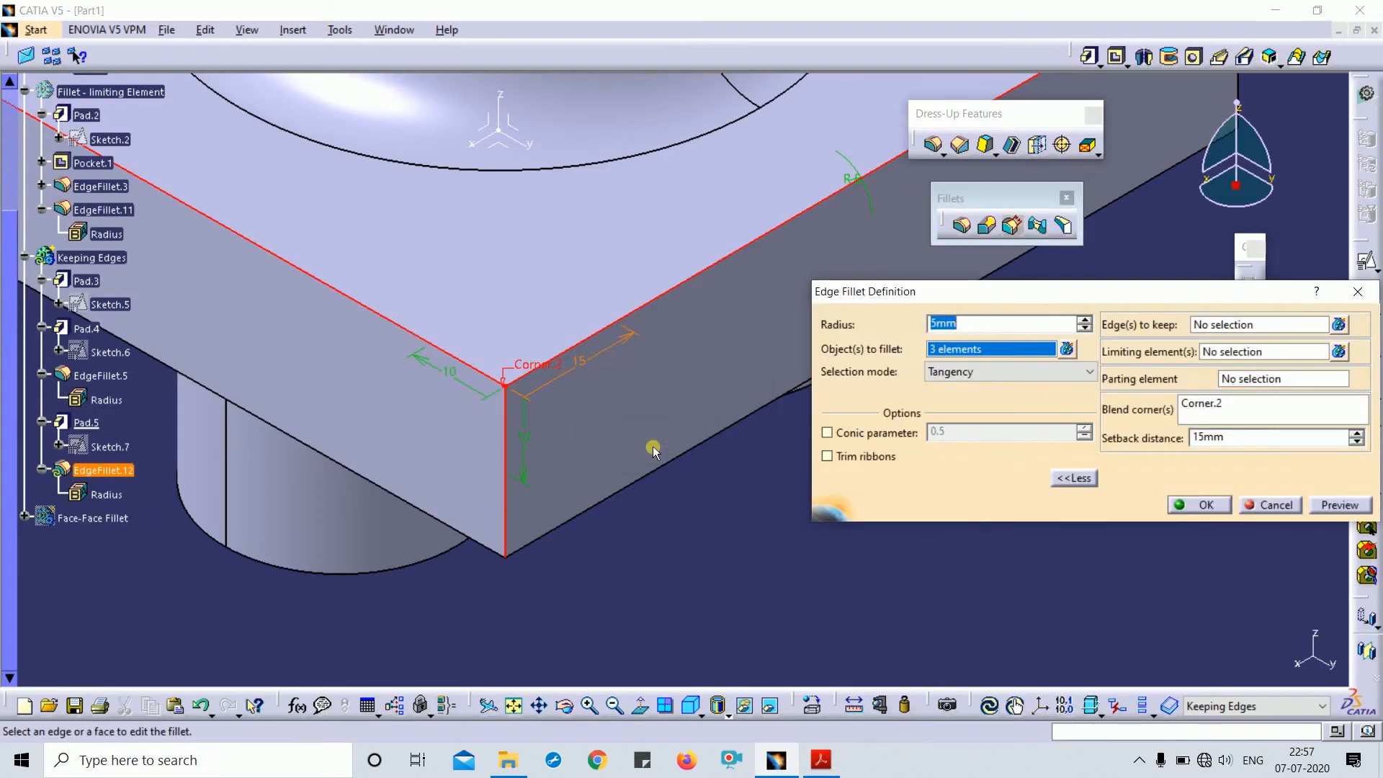
{"action": "double_click", "coordinate": [527, 436]}
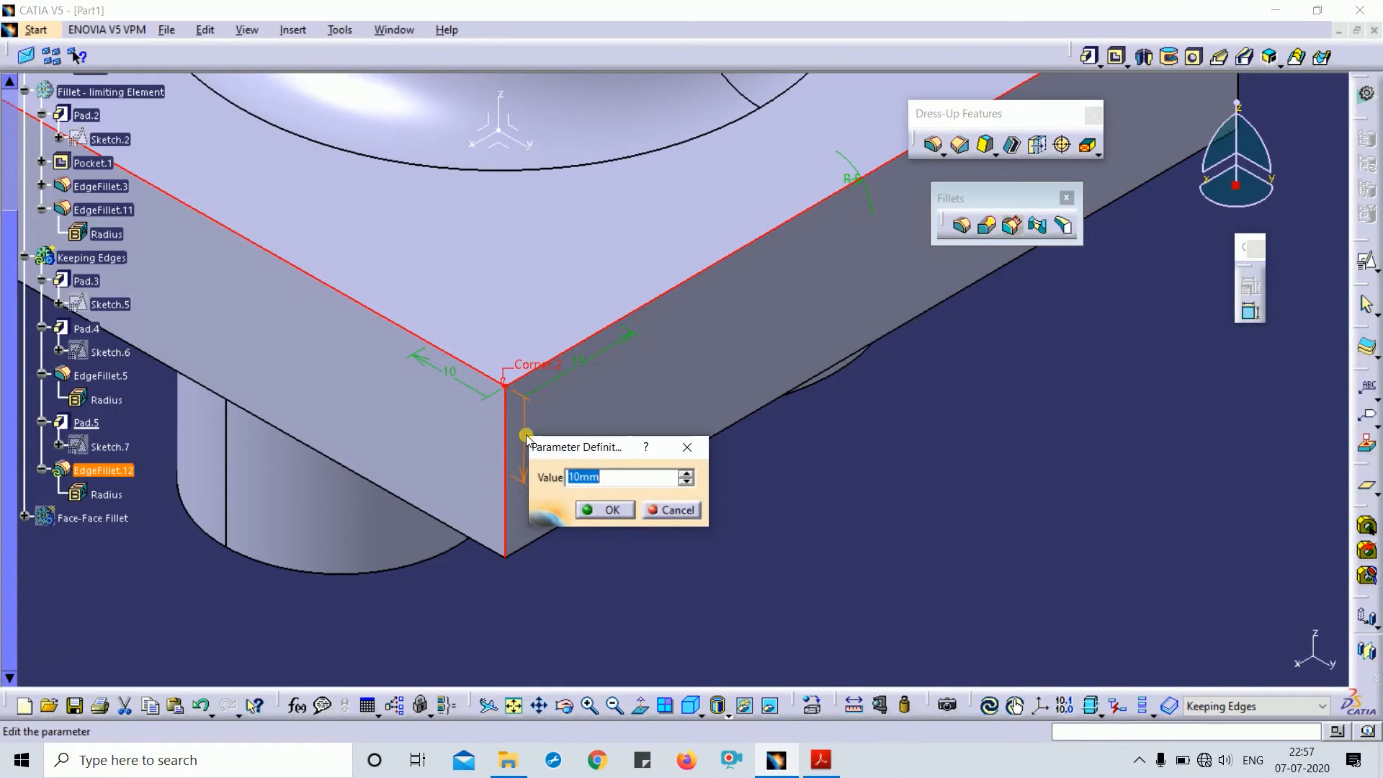
{"action": "type", "text": "8"}
{"action": "key", "text": "Return"}
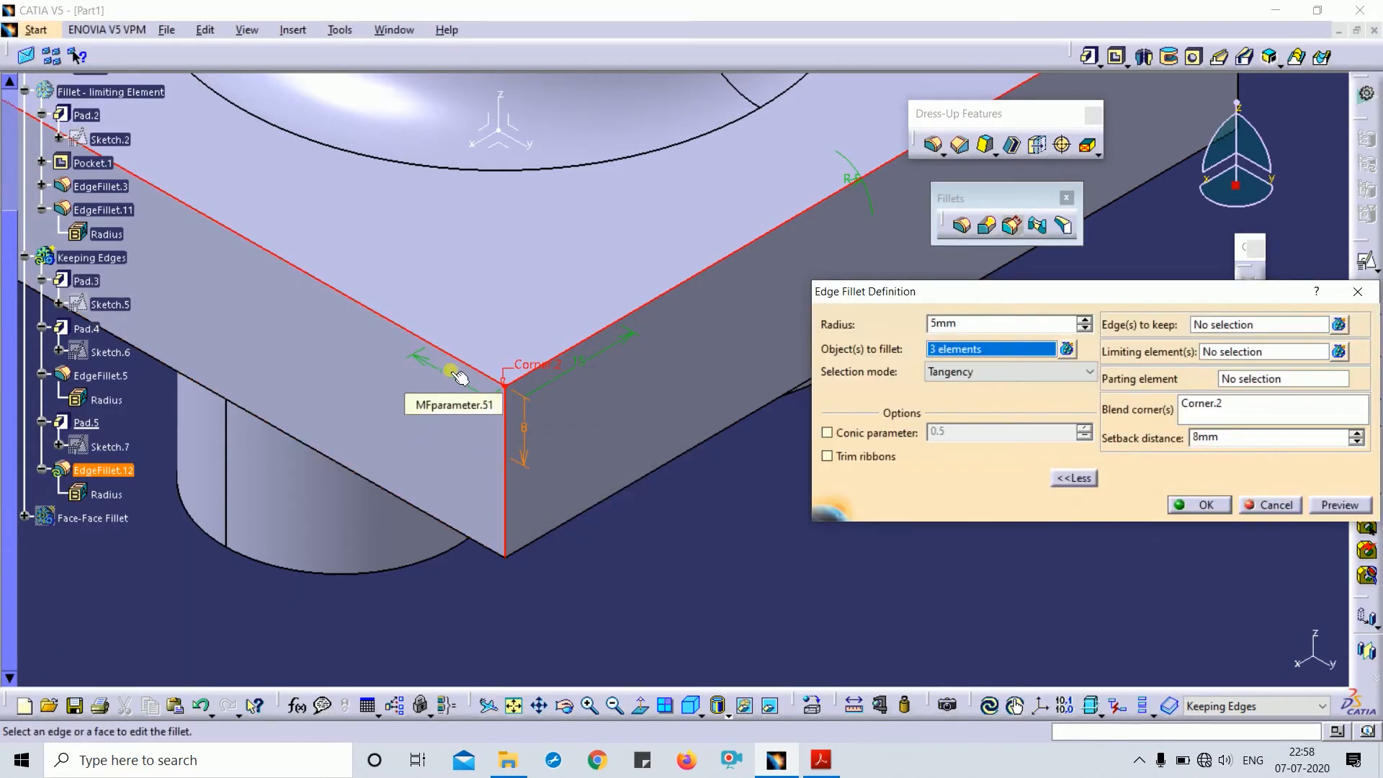
{"action": "left_click", "coordinate": [459, 378]}
{"action": "double_click", "coordinate": [458, 378]}
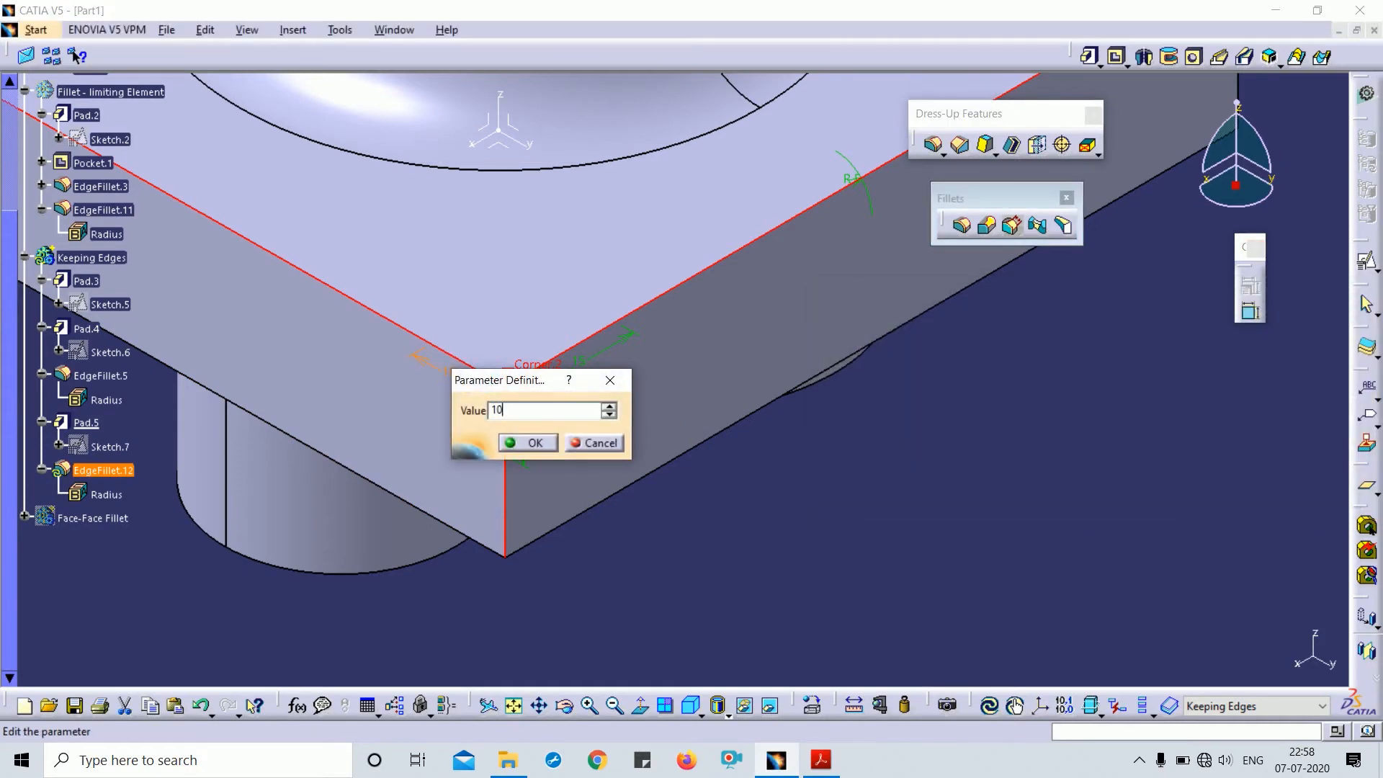
{"action": "type", "text": "10"}
{"action": "key", "text": "Return"}
{"action": "left_click", "coordinate": [1338, 506]}
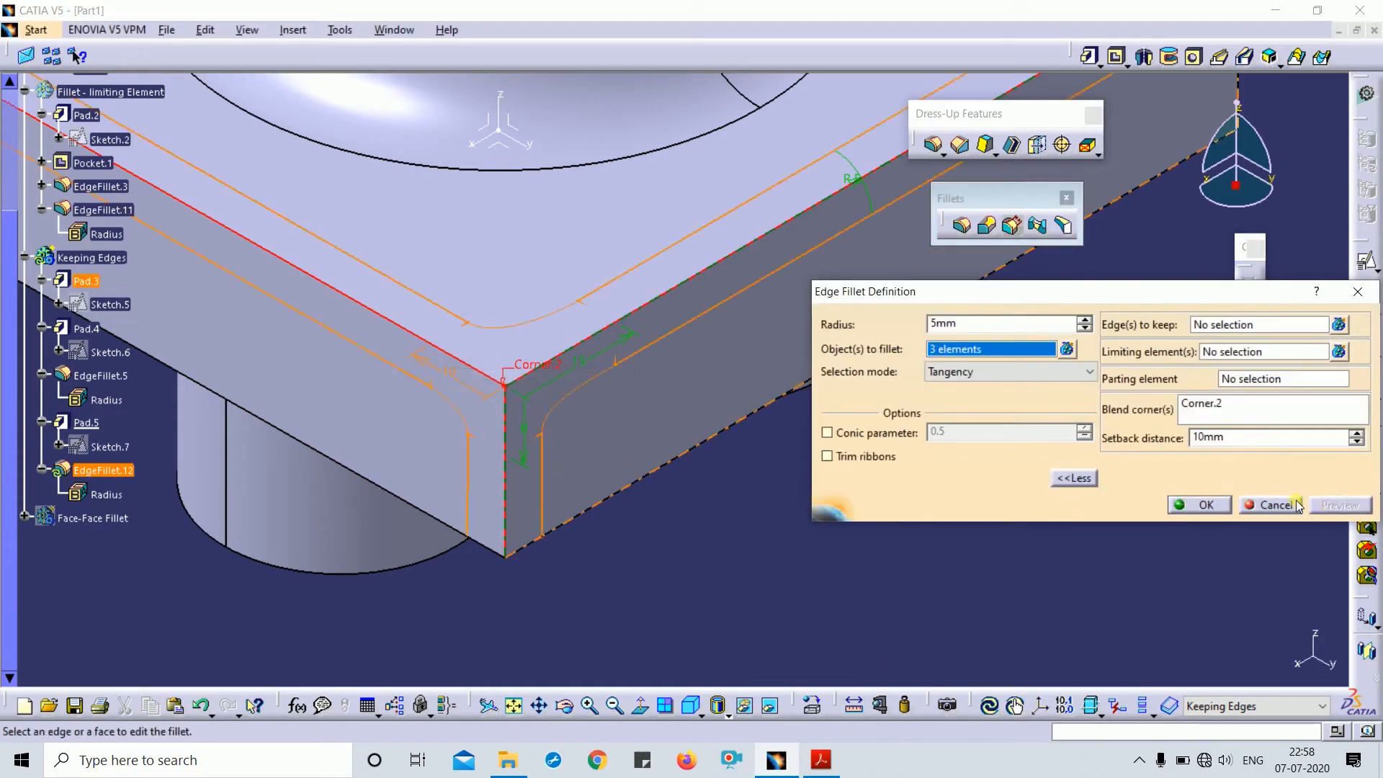
{"action": "left_click", "coordinate": [1199, 504]}
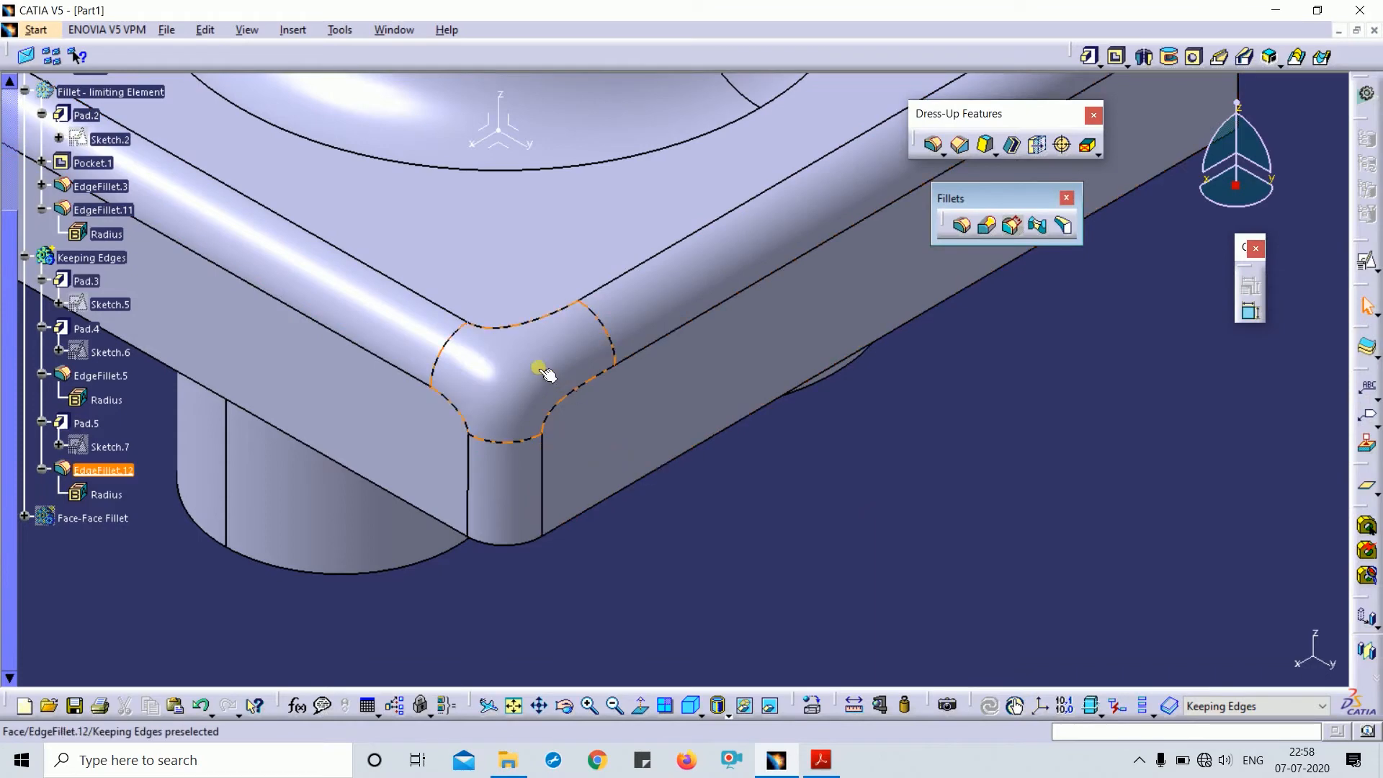
- Change the corner fillet's setback distance to 15 and accept the fillet
{"action": "mouse_move", "coordinate": [597, 336]}
{"action": "middle_mouse_down"}
{"action": "mouse_move", "coordinate": [587, 408]}
{"action": "mouse_move", "coordinate": [608, 448]}
{"action": "mouse_move", "coordinate": [581, 324]}
{"action": "middle_mouse_up"}
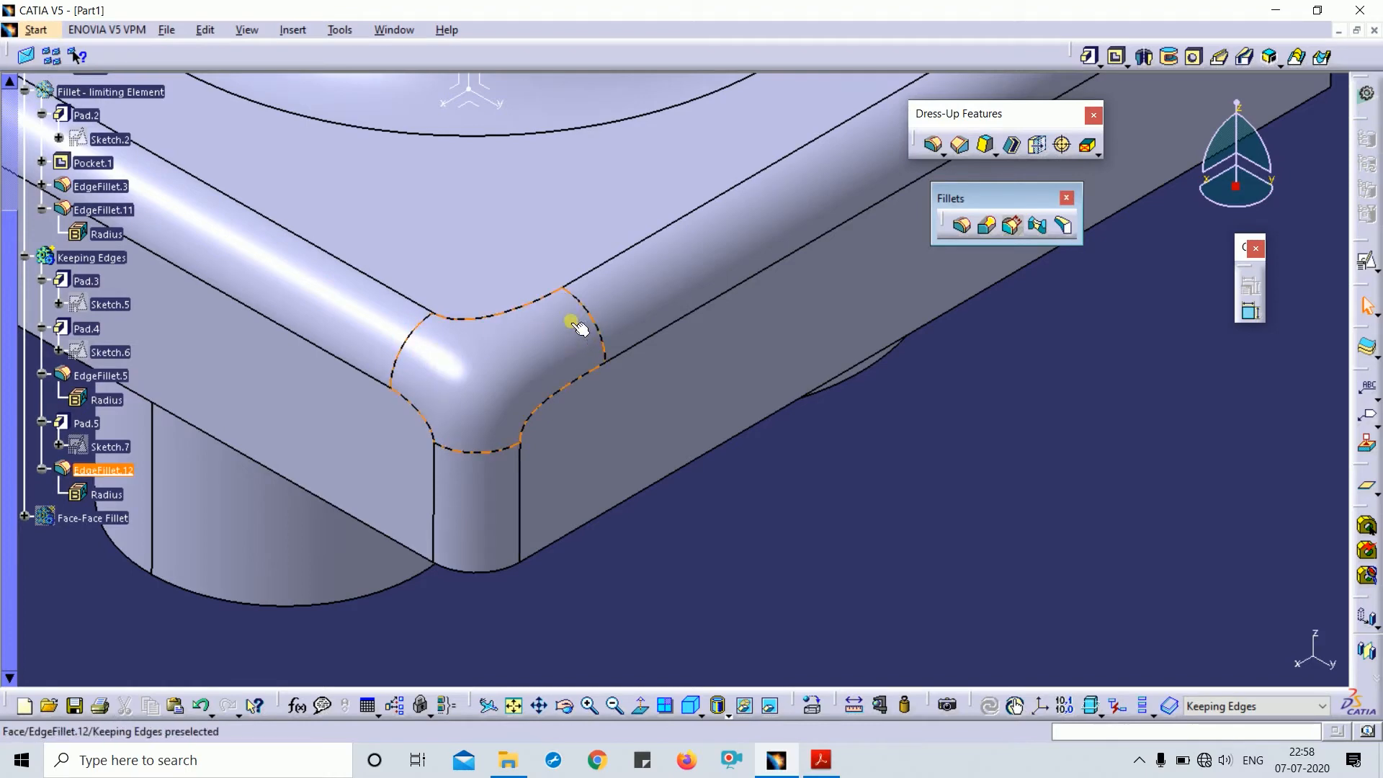
{"action": "double_click", "coordinate": [508, 356]}
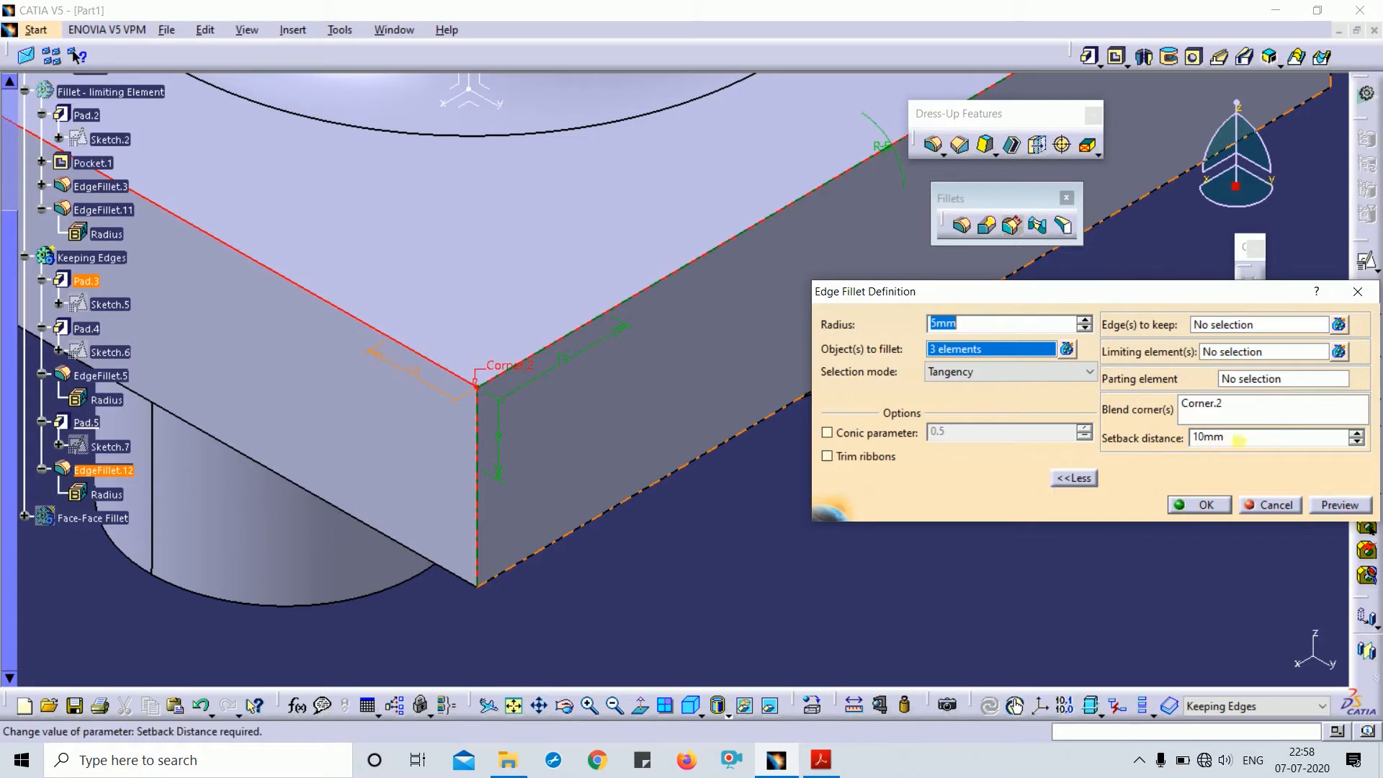
{"action": "left_click_drag", "start_coordinate": [1230, 437], "coordinate": [1140, 444]}
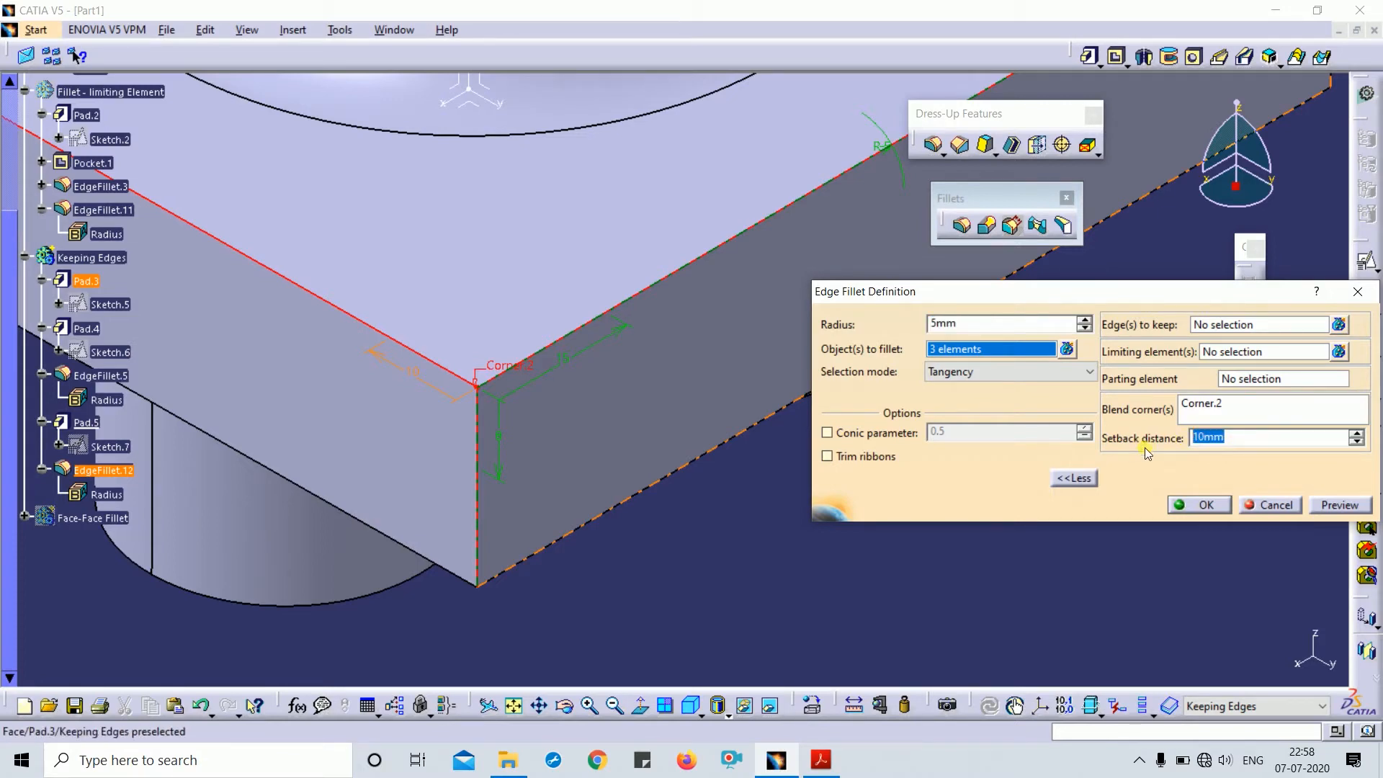
{"action": "type", "text": "15"}
{"action": "key", "text": "Return"}
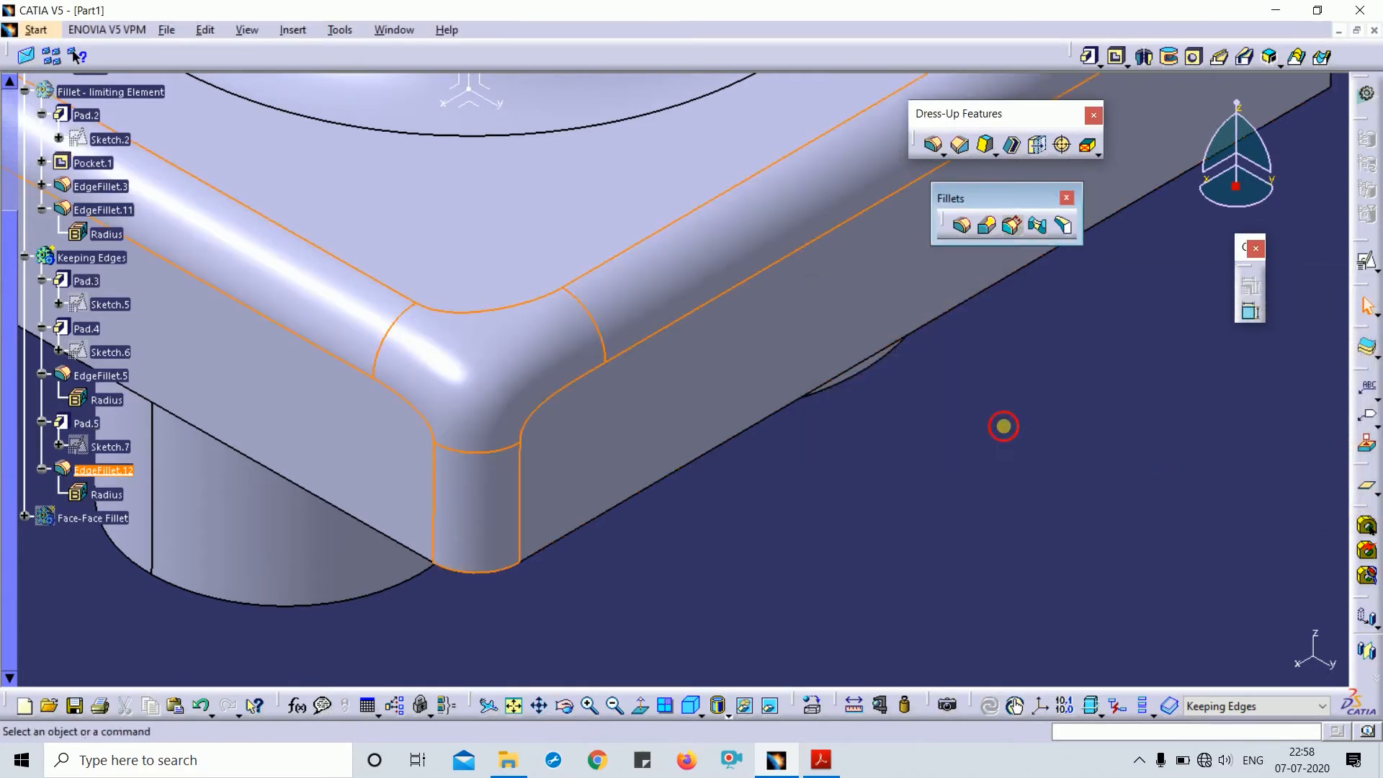
{"action": "double_click", "coordinate": [455, 397]}
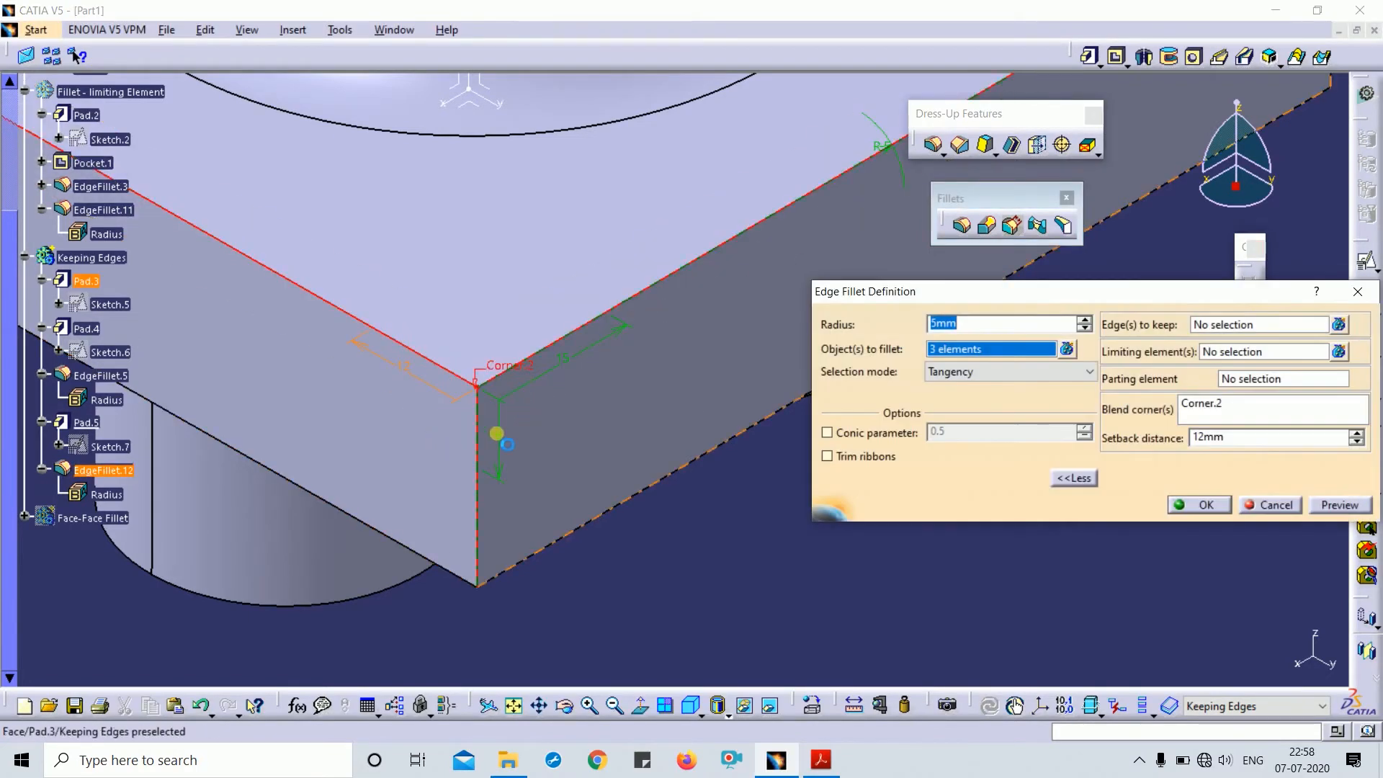
{"action": "left_click", "coordinate": [1201, 506]}
- Return to the isometric view, review EdgeFillet.12, then delete it
{"action": "middle_click_drag", "start_coordinate": [807, 389], "coordinate": [887, 474]}
{"action": "middle_click_drag", "start_coordinate": [790, 427], "coordinate": [742, 654]}
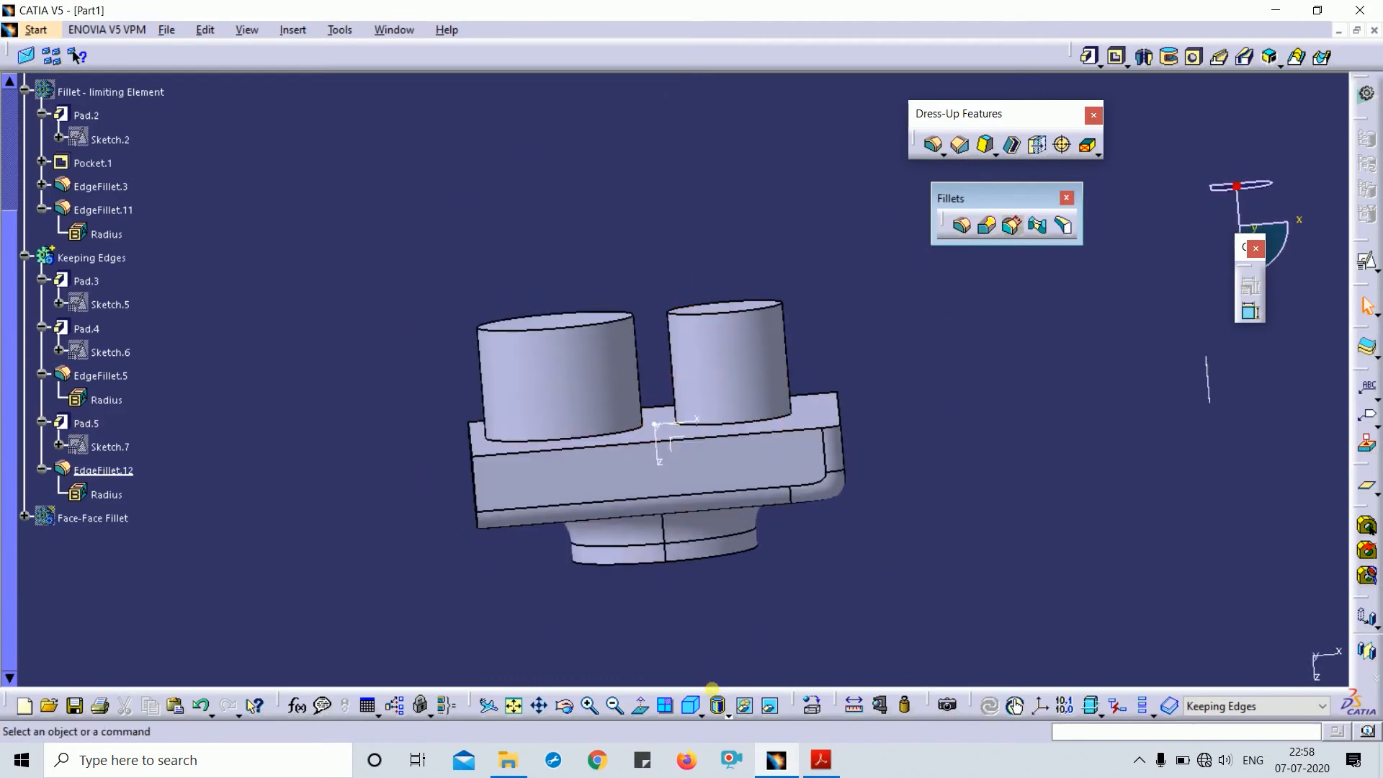
{"action": "left_click", "coordinate": [715, 700]}
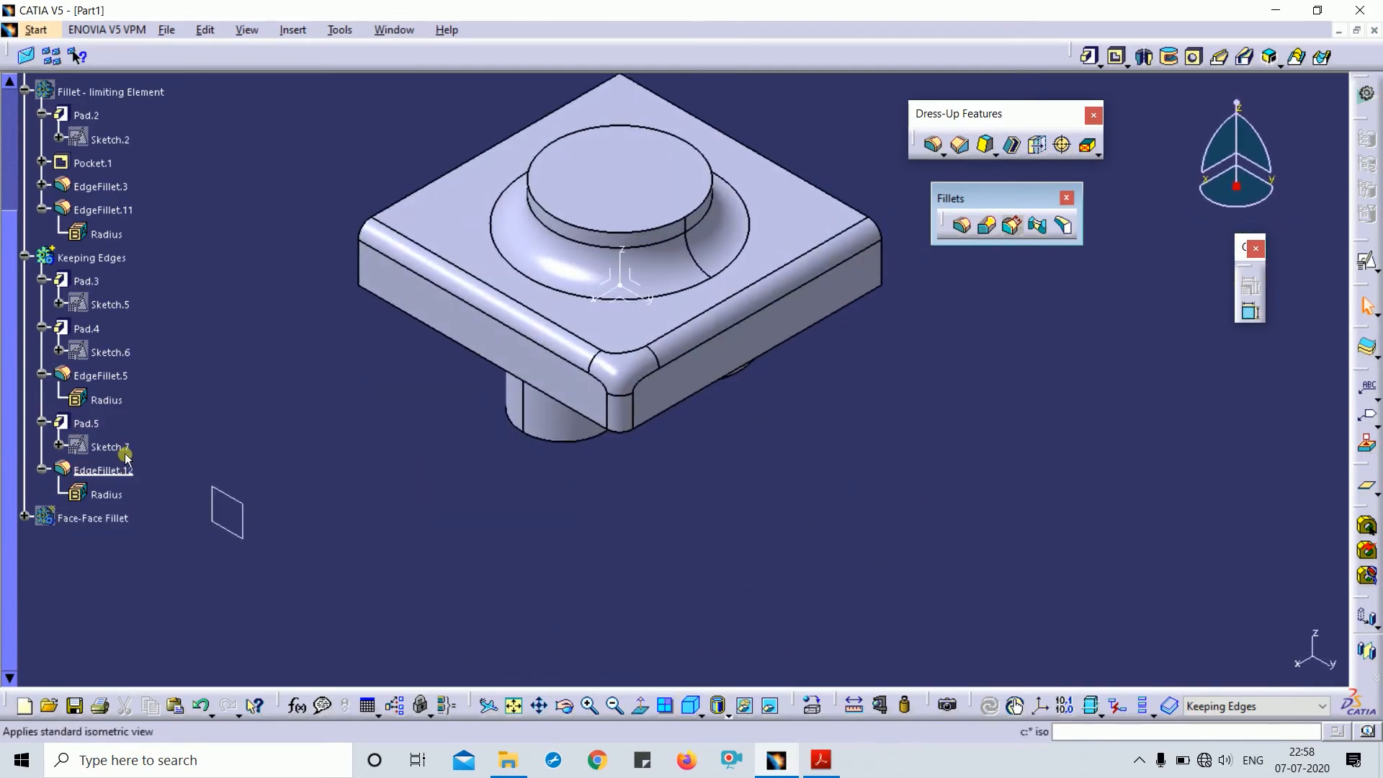
{"action": "double_click", "coordinate": [115, 470]}
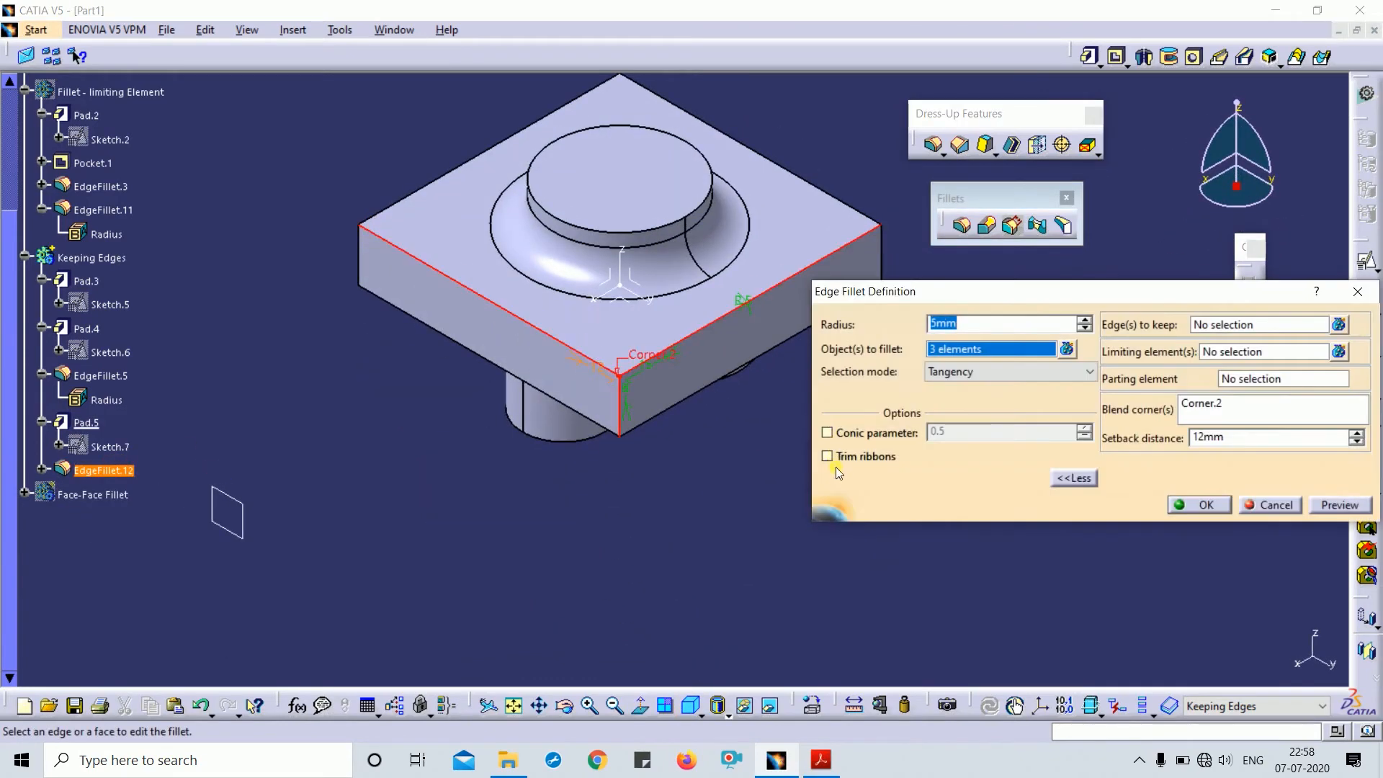
{"action": "middle_click_drag", "start_coordinate": [679, 471], "coordinate": [677, 530]}
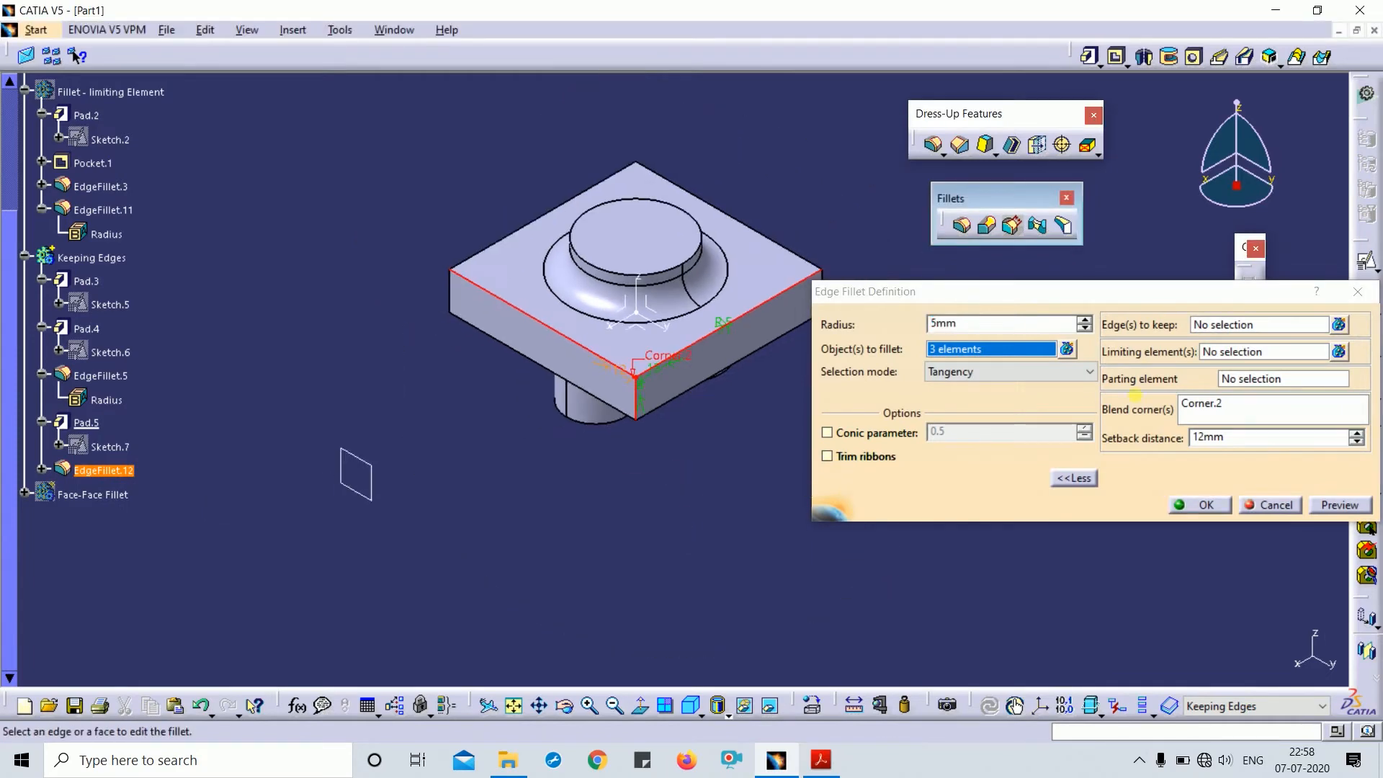
{"action": "left_click", "coordinate": [1358, 292]}
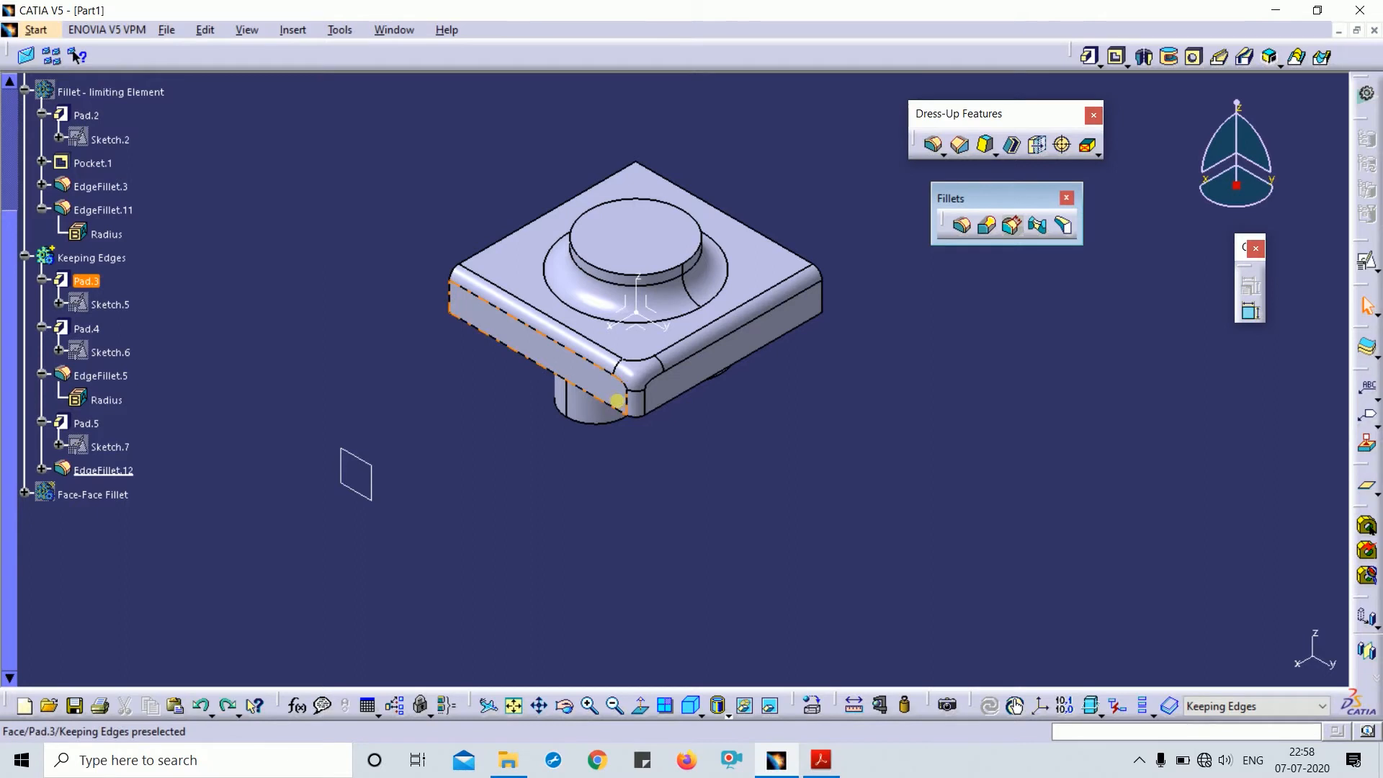
{"action": "left_click", "coordinate": [634, 411]}
{"action": "key", "text": "Delete"}
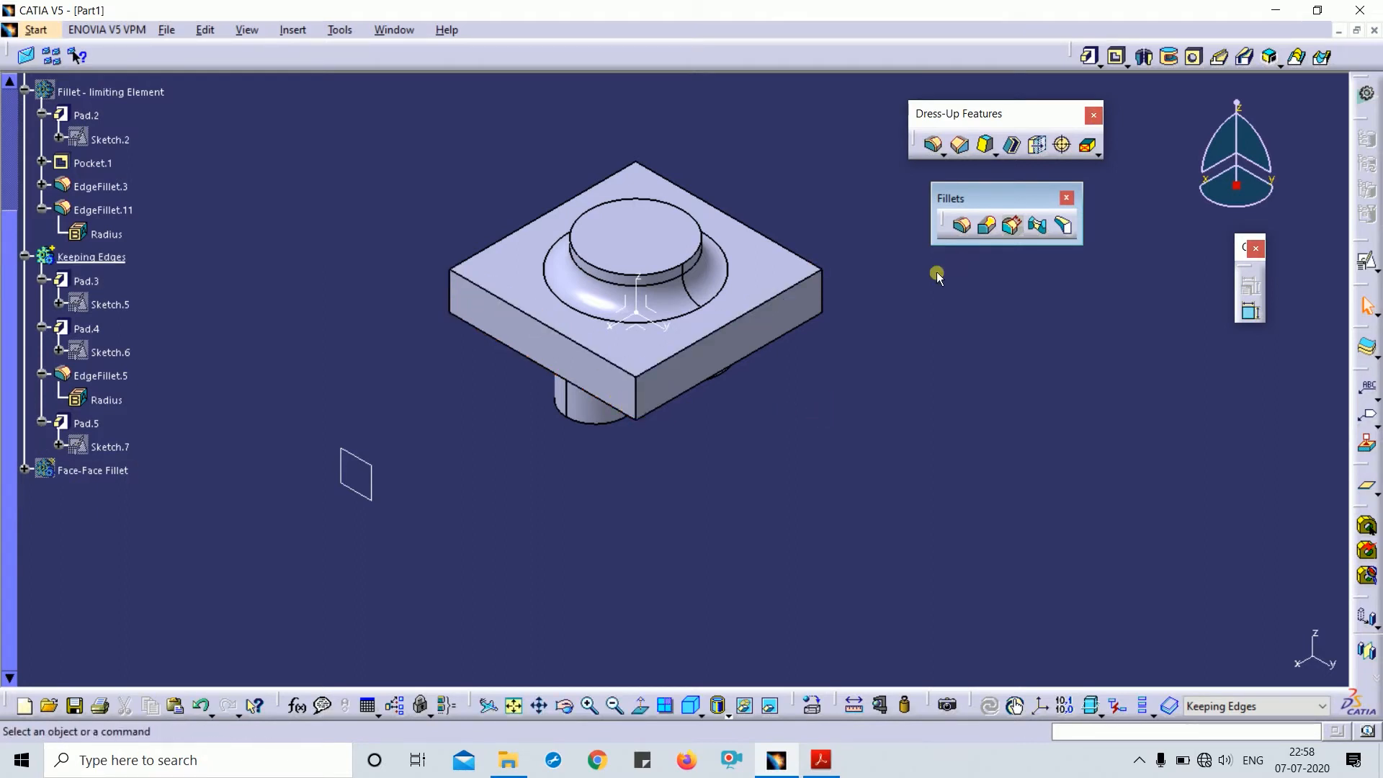
- Cancel the variable radius fillet and delete EdgeFillet.5 around the cylinder base
{"action": "left_click", "coordinate": [988, 228]}
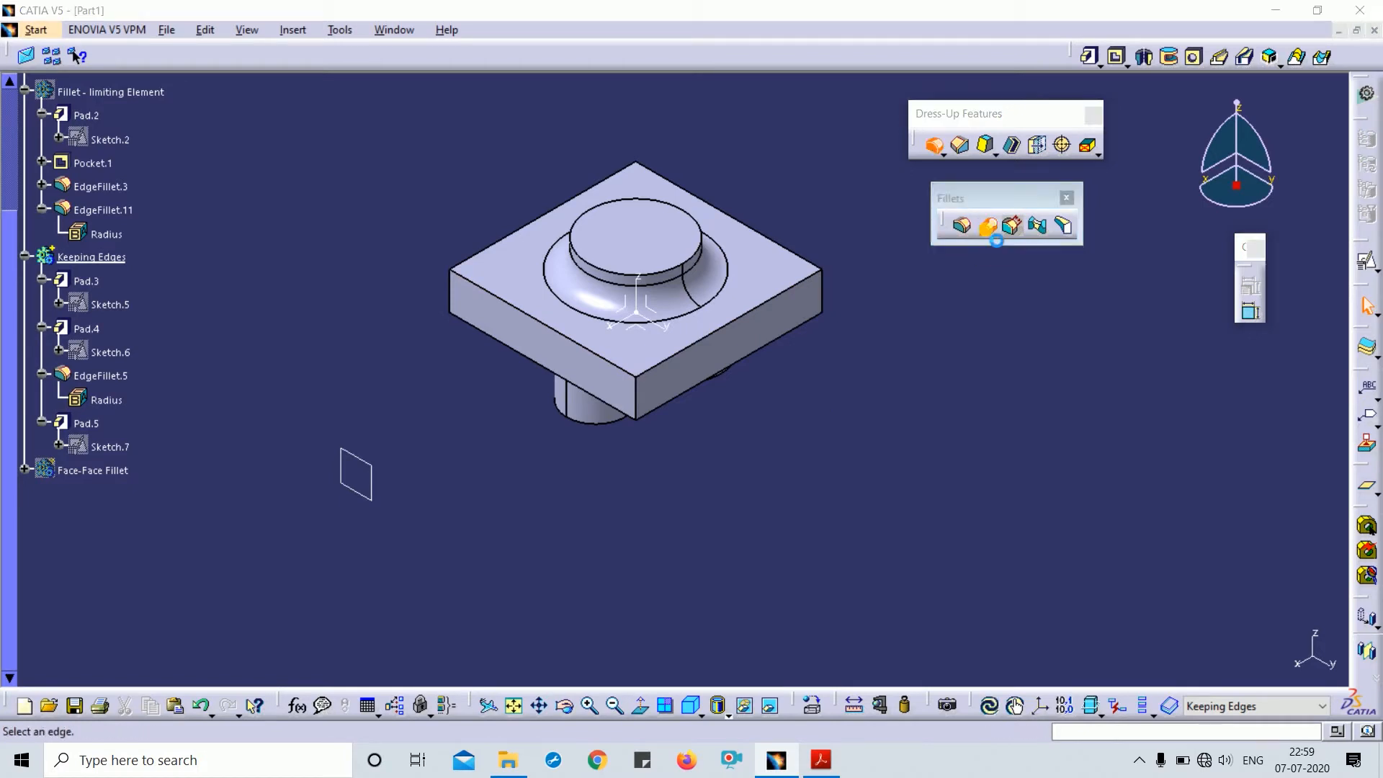
{"action": "middle_click_drag", "start_coordinate": [661, 504], "coordinate": [670, 423]}
{"action": "key", "text": "Escape"}
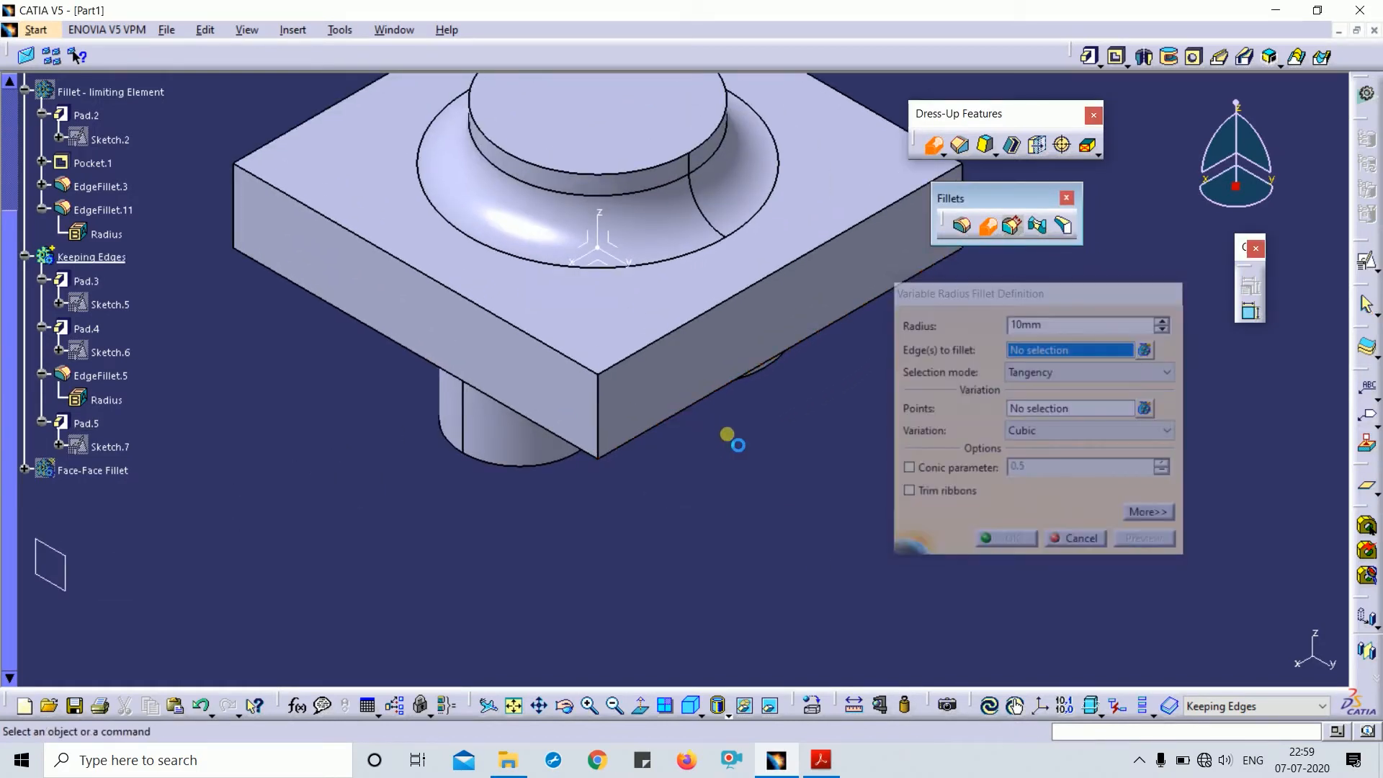
{"action": "double_click", "coordinate": [690, 219]}
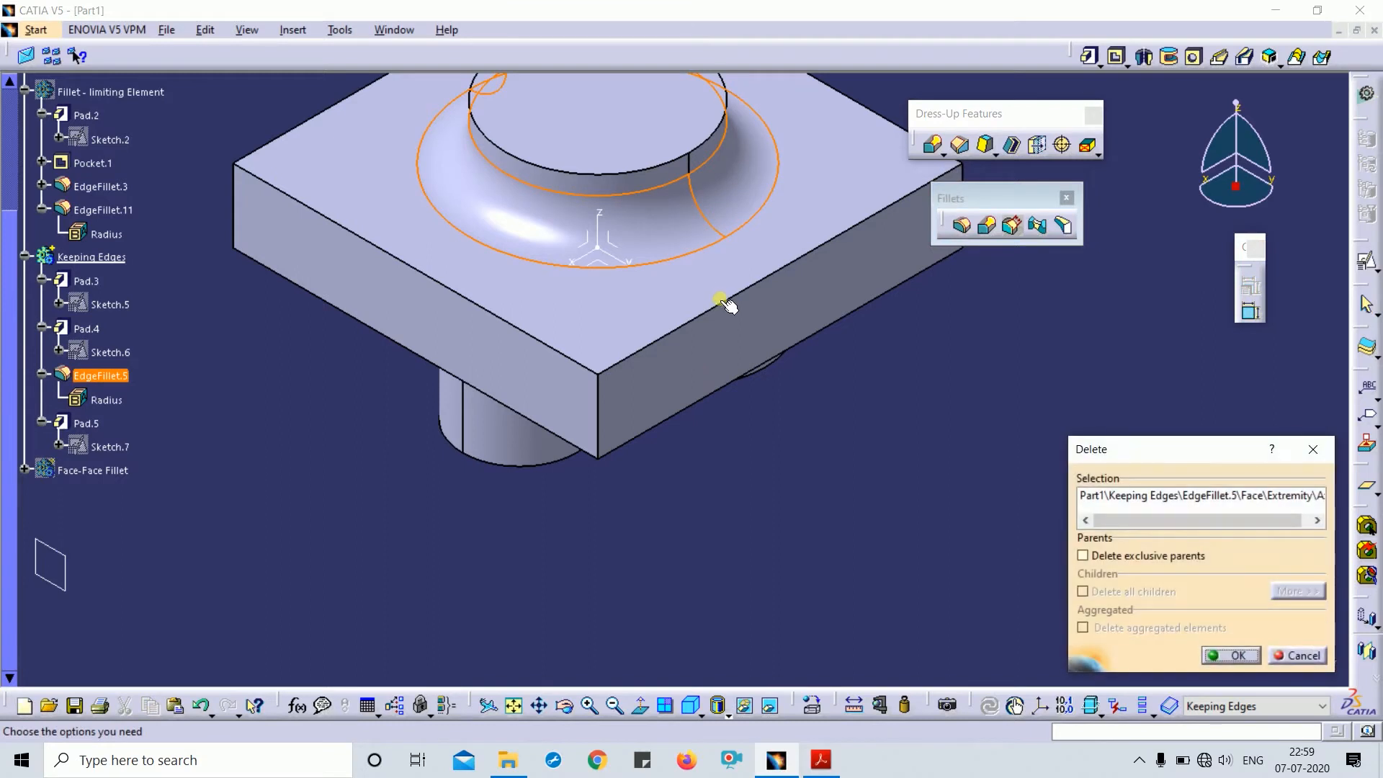
{"action": "key", "text": "Return"}
{"action": "middle_click_drag", "start_coordinate": [728, 310], "coordinate": [952, 269]}
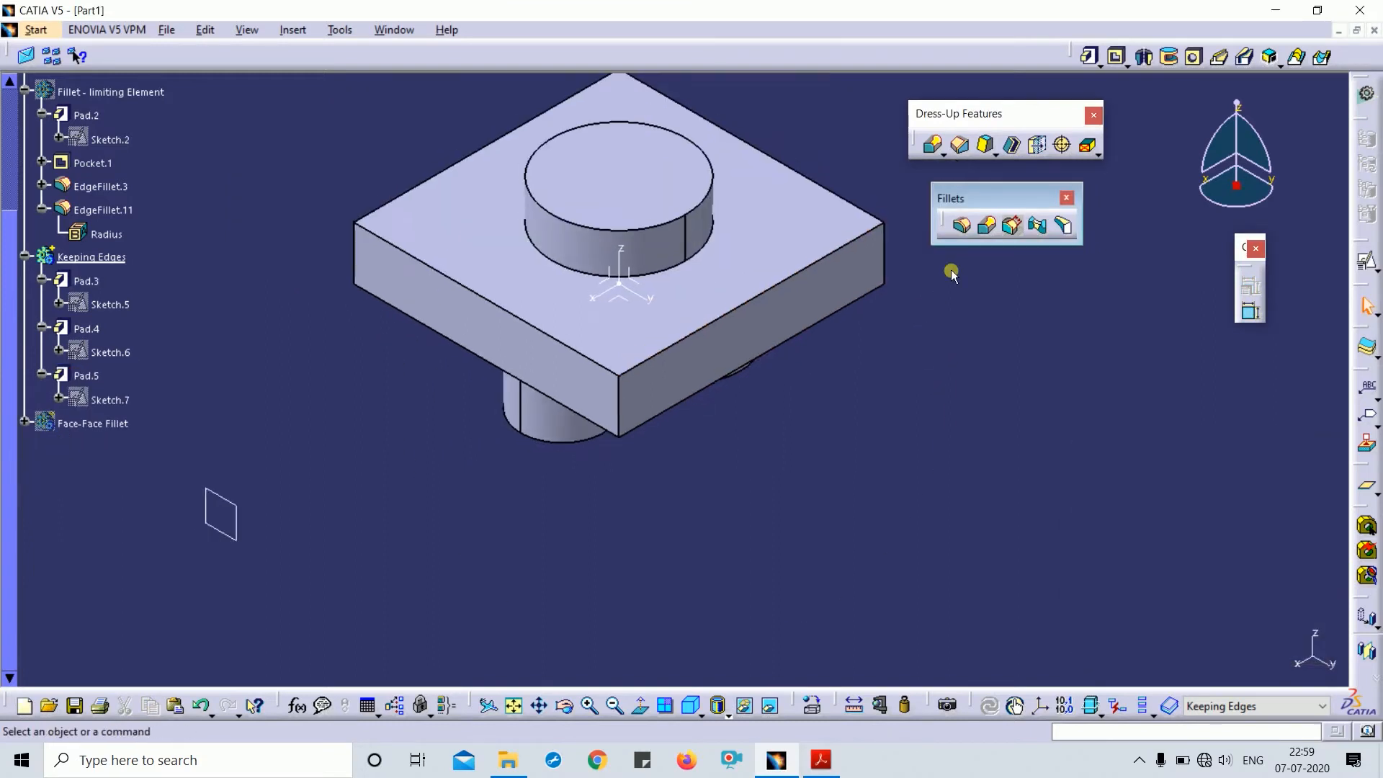
- Start a variable radius fillet on the block's front top edge
{"action": "left_click", "coordinate": [981, 238]}
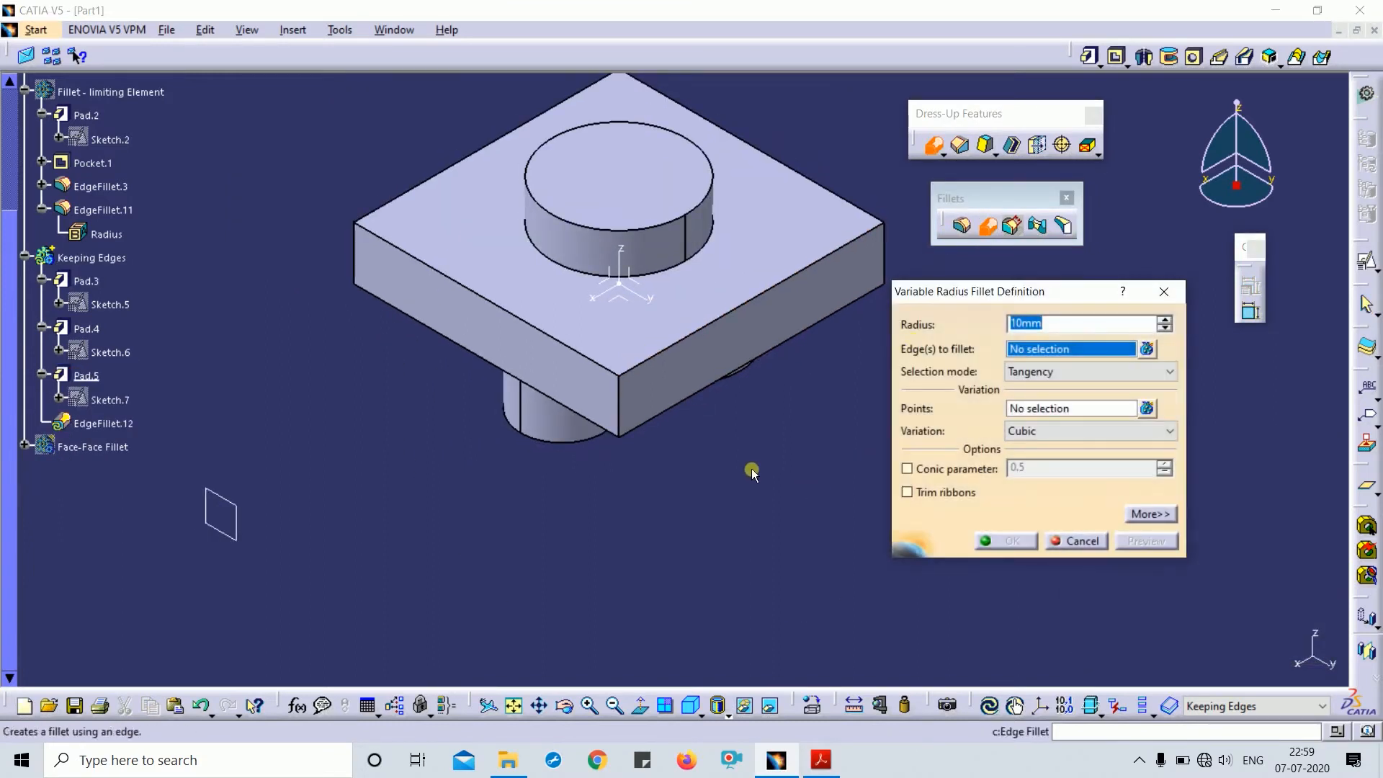
{"action": "middle_click_drag", "start_coordinate": [751, 472], "coordinate": [750, 450]}
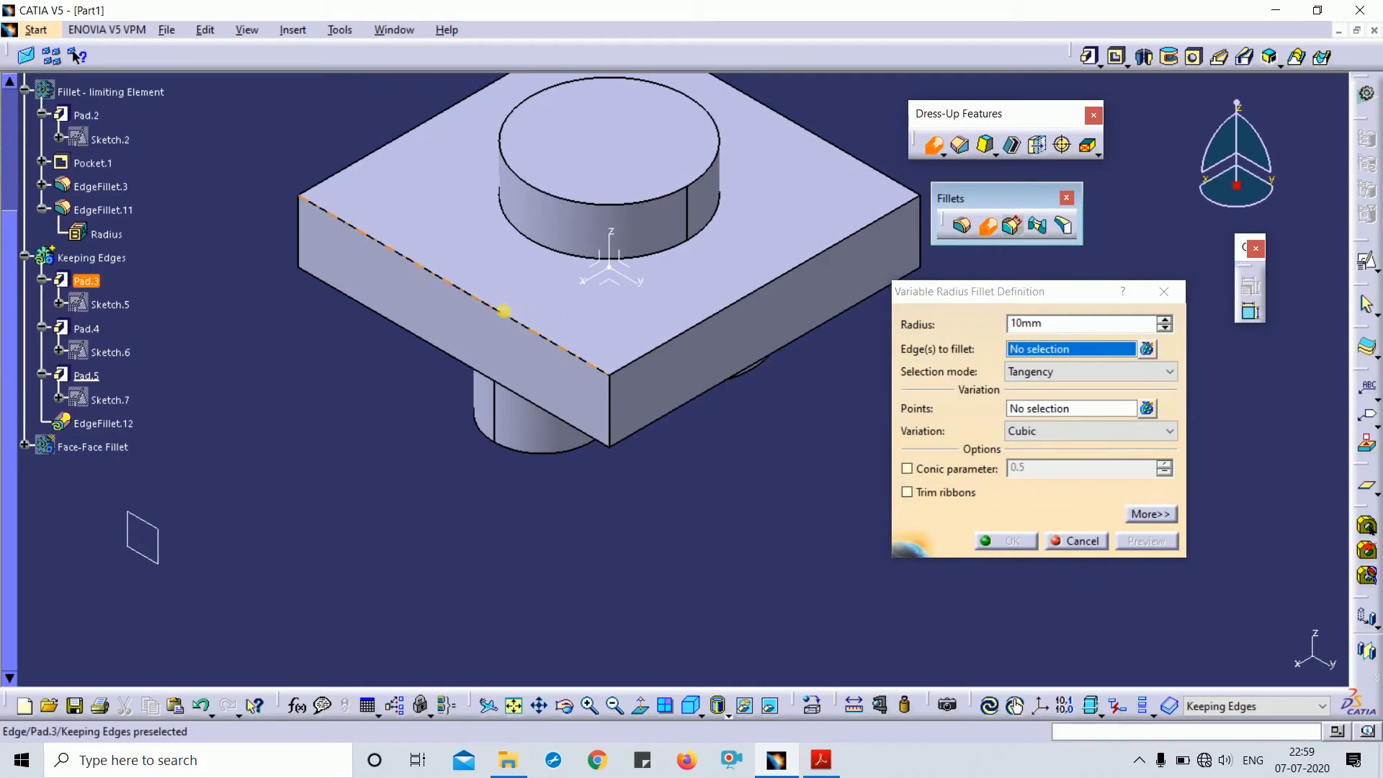
{"action": "left_click", "coordinate": [513, 318]}
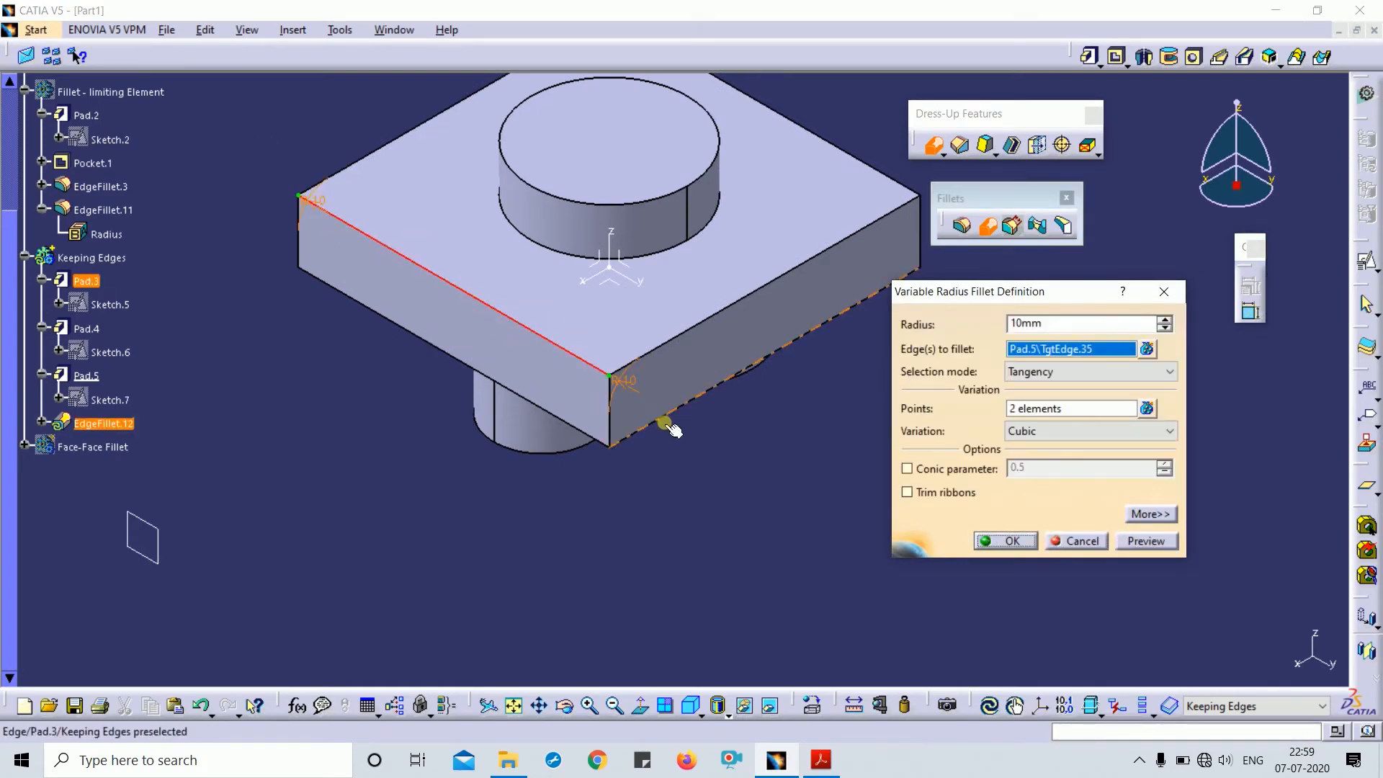
{"action": "middle_click_drag", "start_coordinate": [589, 426], "coordinate": [559, 494]}
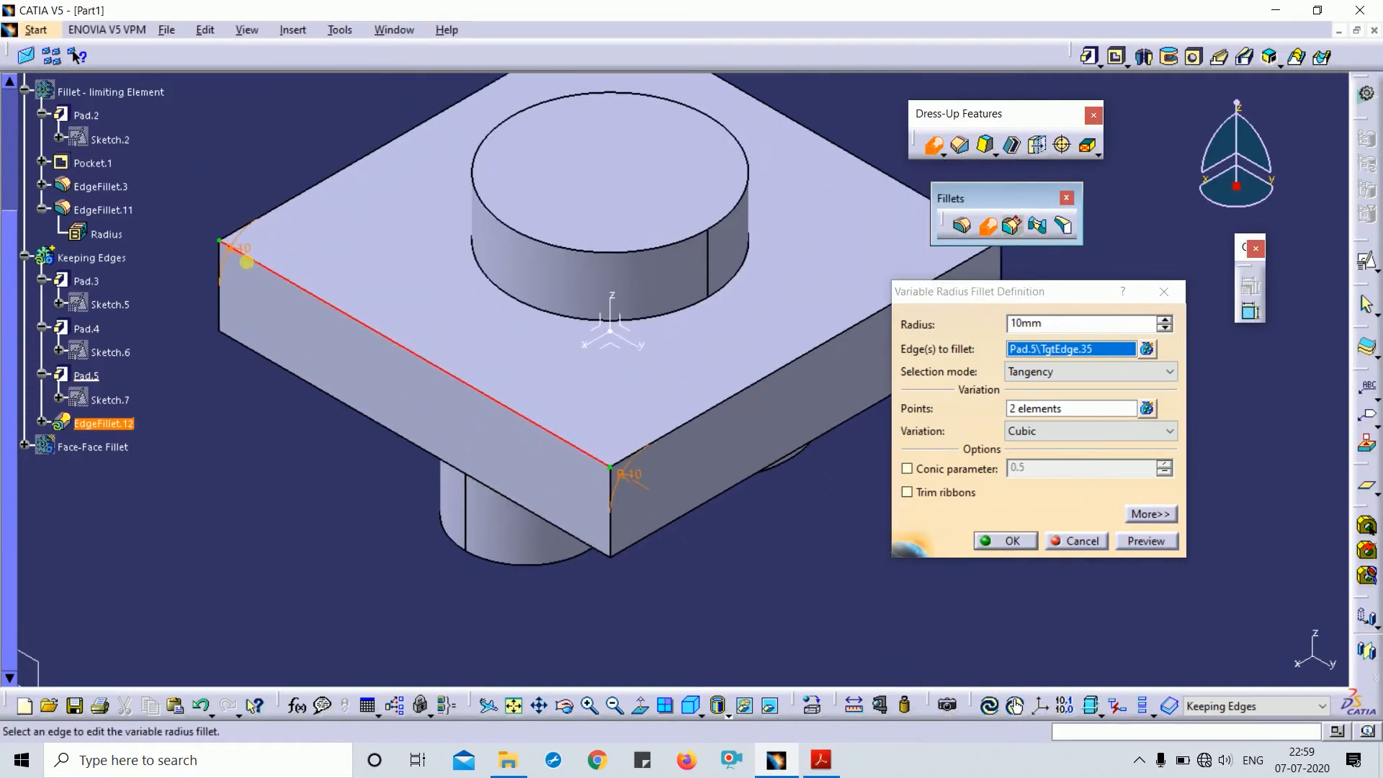
- Set the edge's endpoint radius to 20mm, creating a 10-to-20mm variable fillet, then reopen it
{"action": "double_click", "coordinate": [629, 475]}
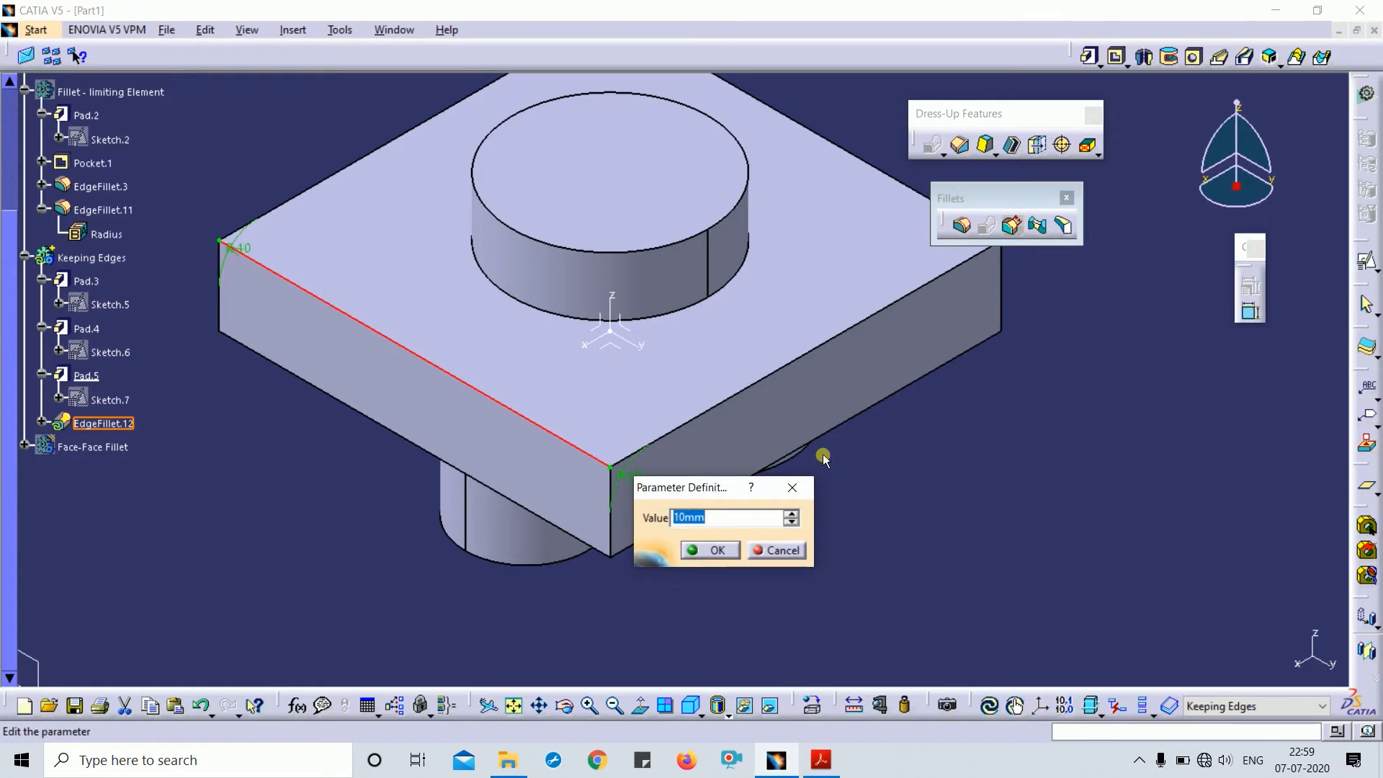
{"action": "type", "text": "20"}
{"action": "key", "text": "Return"}
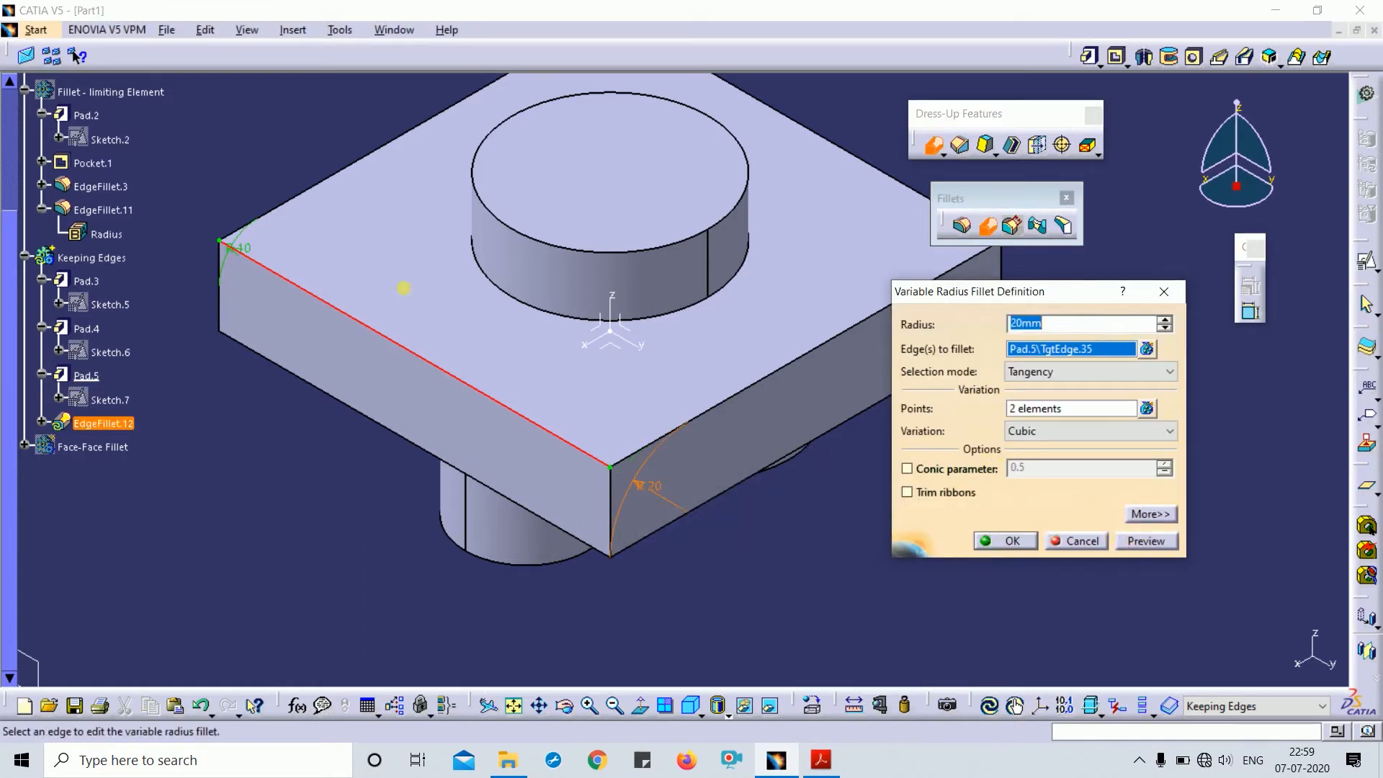
{"action": "left_click", "coordinate": [1146, 541]}
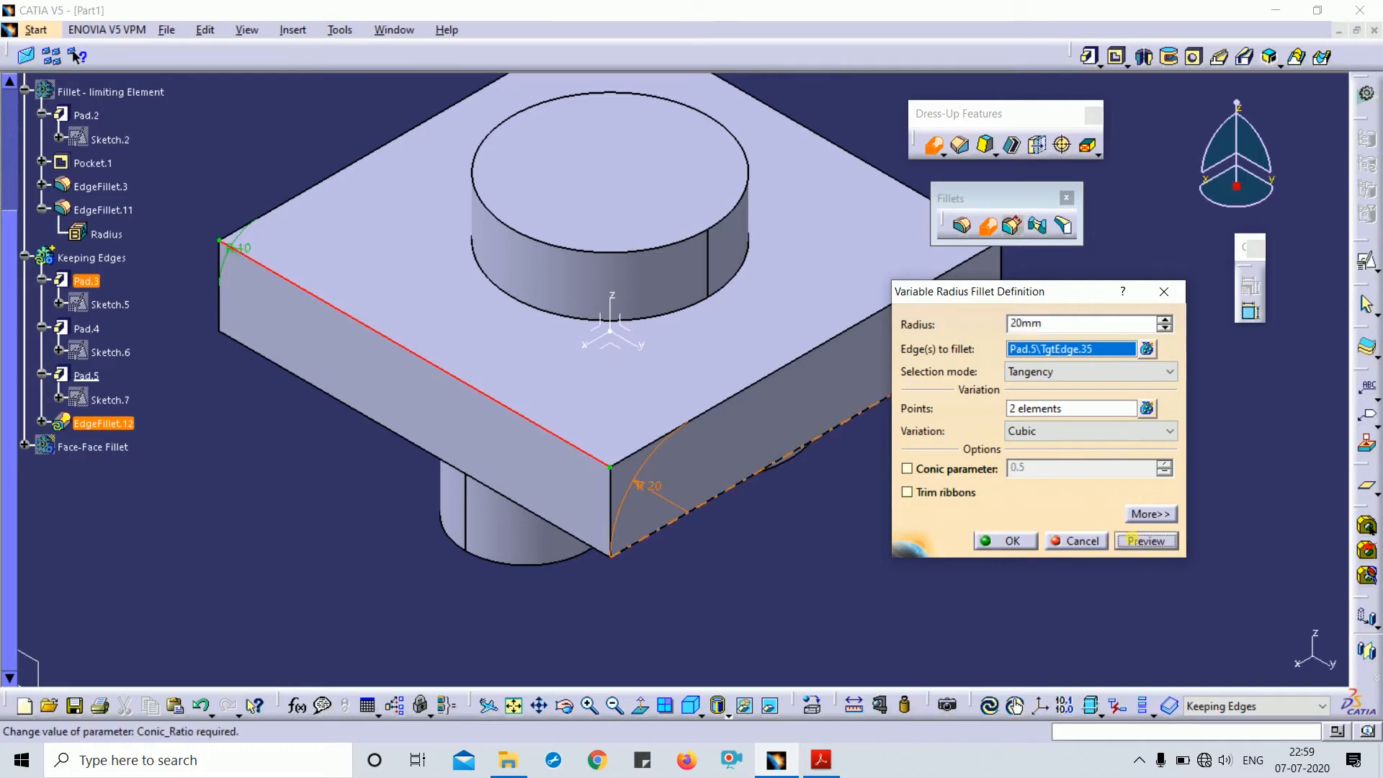
{"action": "left_click", "coordinate": [1026, 552]}
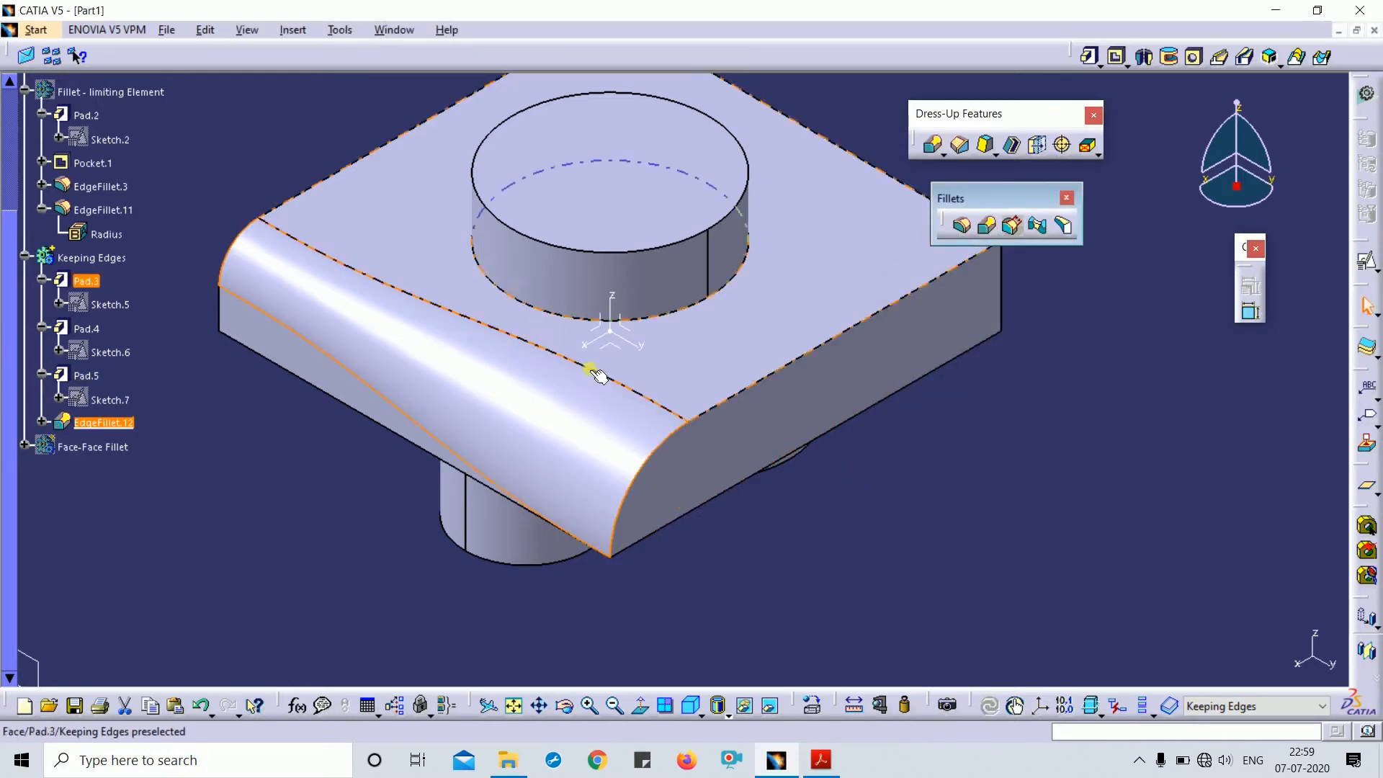
{"action": "middle_click_drag", "start_coordinate": [701, 581], "coordinate": [743, 573]}
{"action": "double_click", "coordinate": [434, 319]}
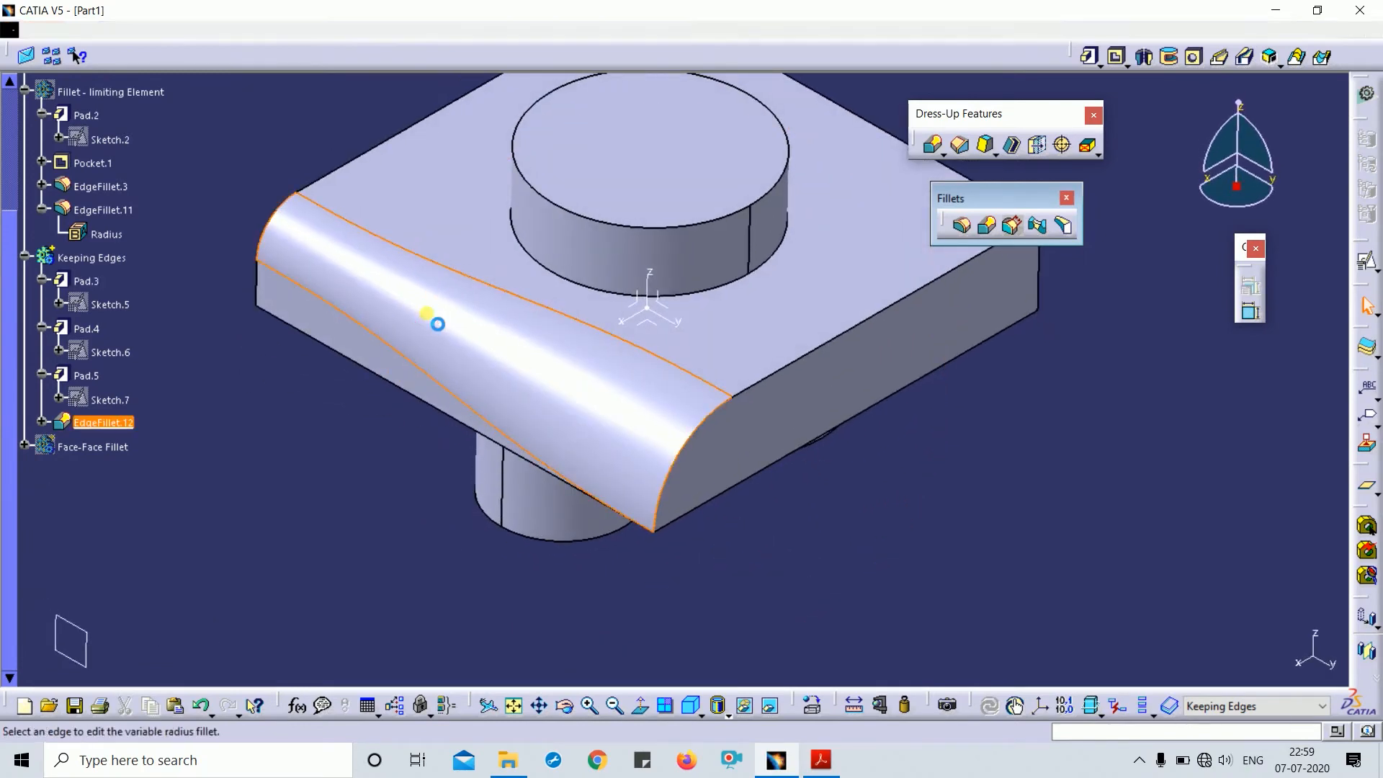
{"action": "middle_click_drag", "start_coordinate": [503, 370], "coordinate": [526, 309]}
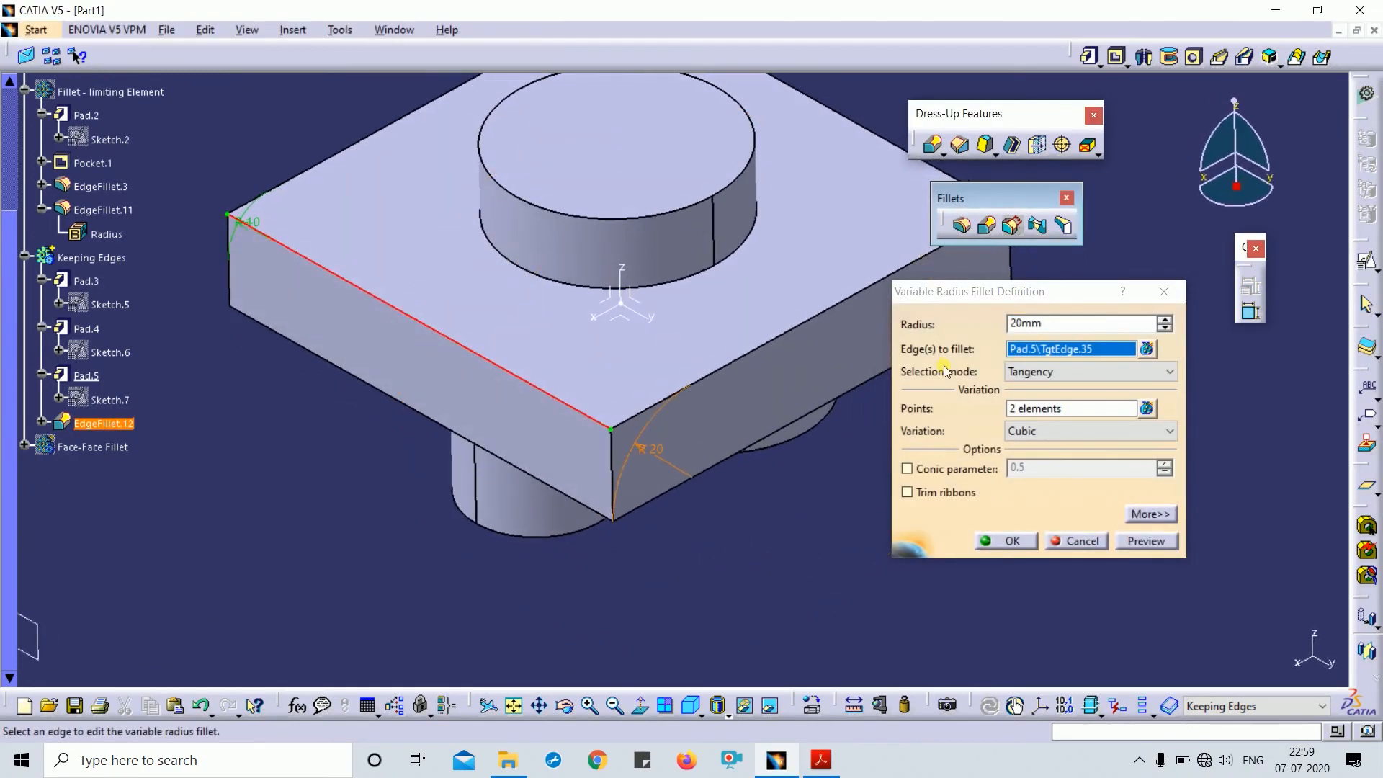
- Keep Tangency selection mode and Cubic radius variation, and preview the fillet
{"action": "left_click", "coordinate": [1048, 373]}
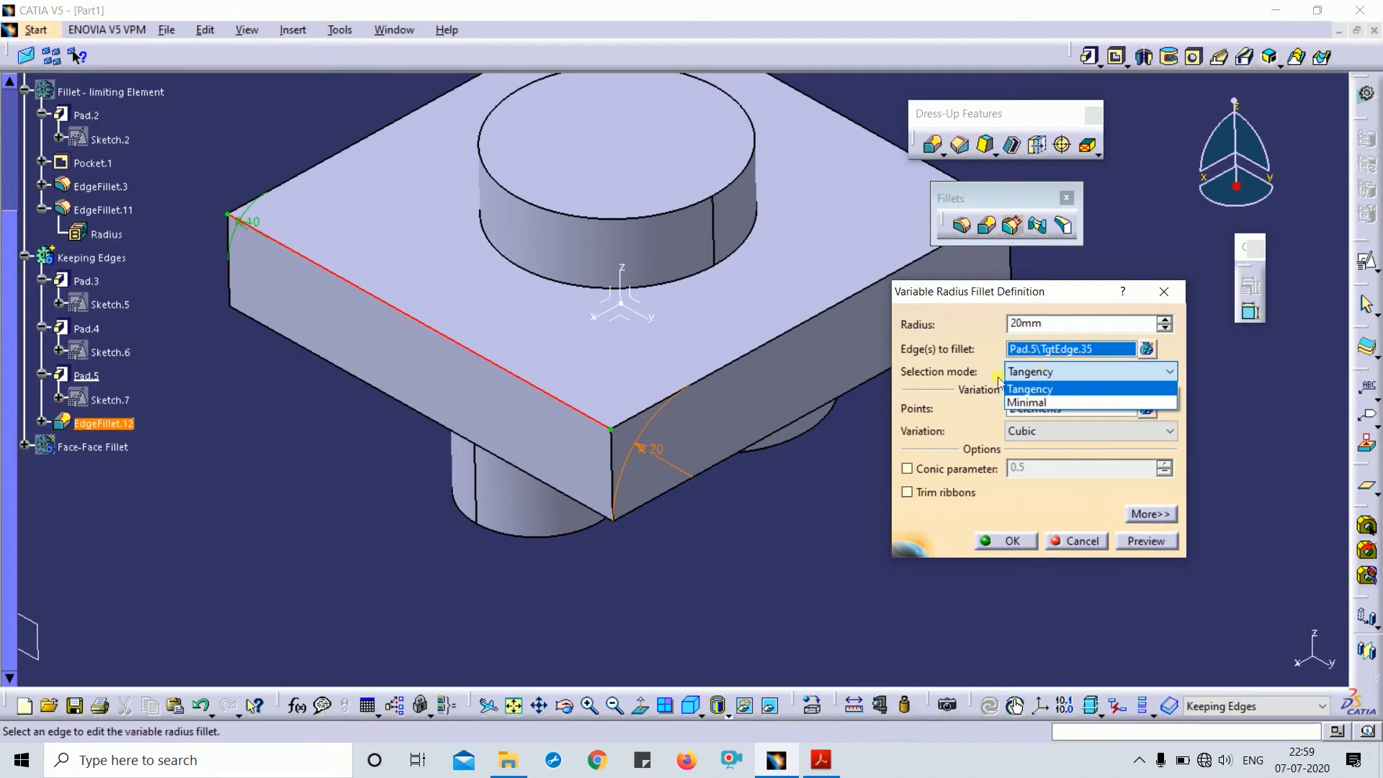
{"action": "left_click", "coordinate": [1052, 392]}
{"action": "left_click", "coordinate": [1055, 376]}
{"action": "left_click", "coordinate": [1043, 387]}
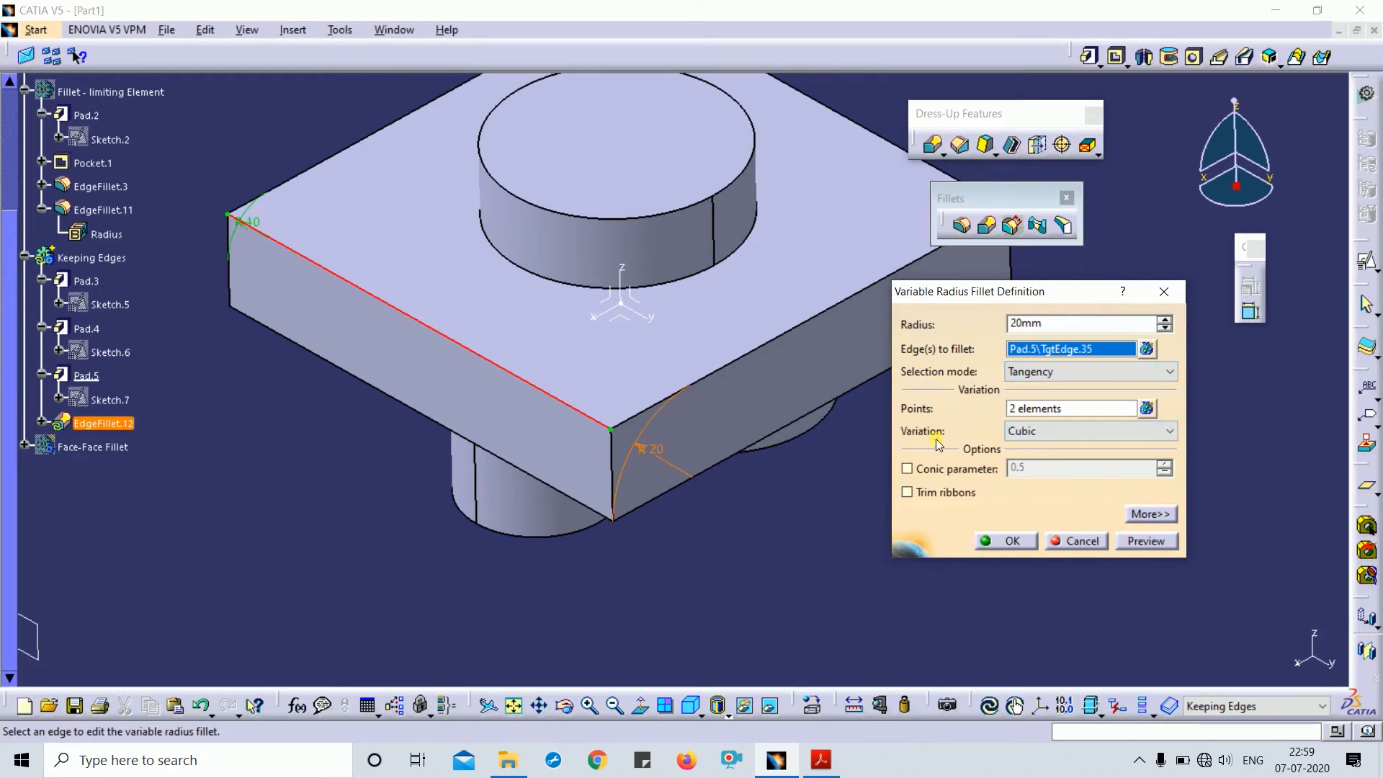
{"action": "left_click", "coordinate": [1069, 435]}
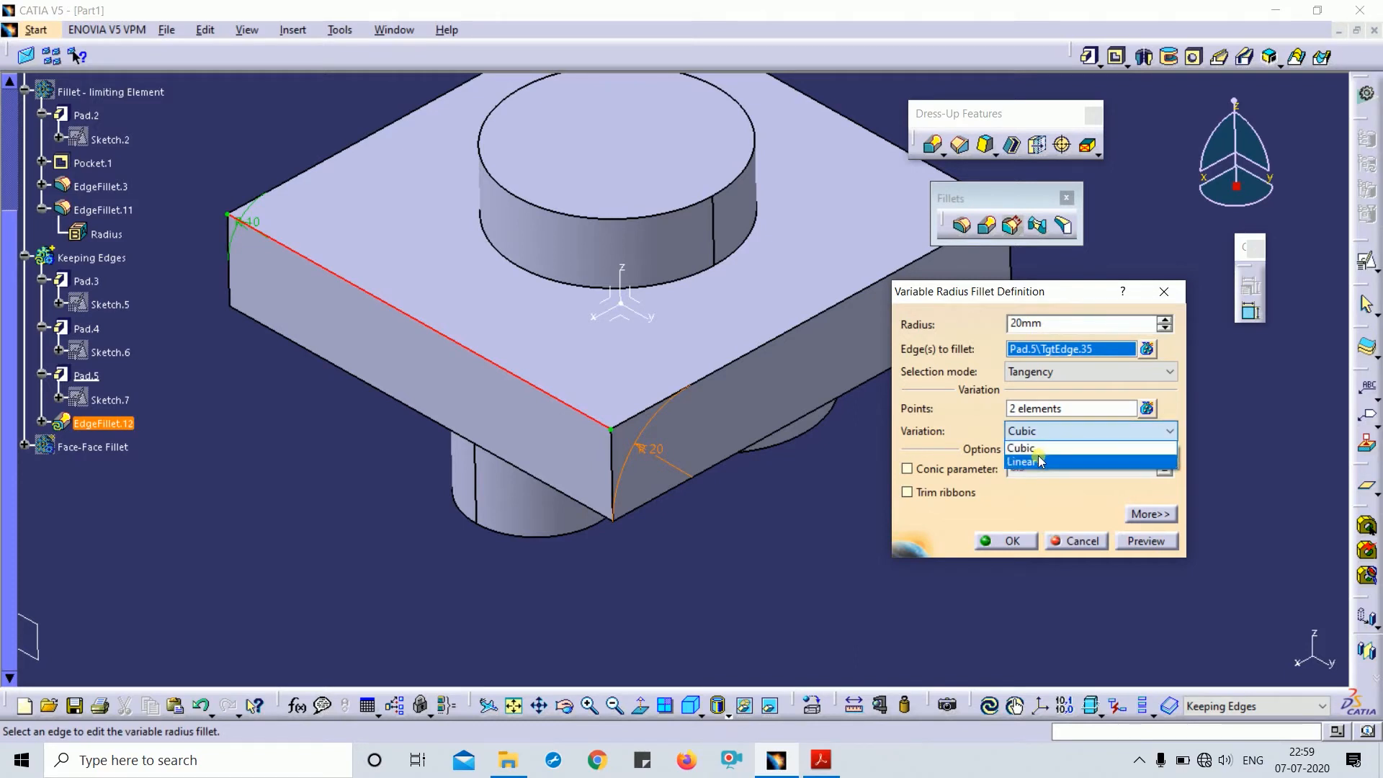
{"action": "left_click", "coordinate": [1035, 449]}
{"action": "left_click", "coordinate": [1146, 541]}
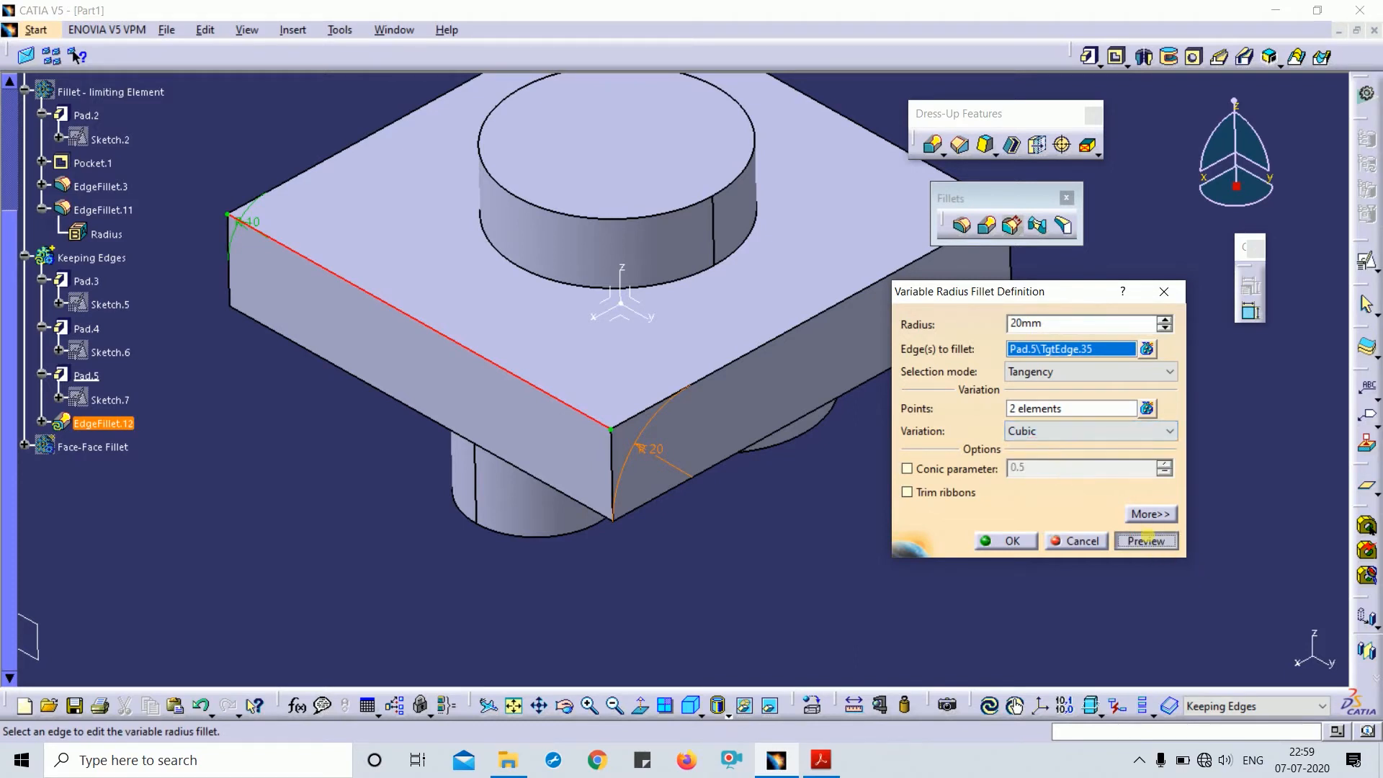
- Switch the radius variation to Linear, preview, and create the variable fillet
{"action": "left_click", "coordinate": [1038, 432]}
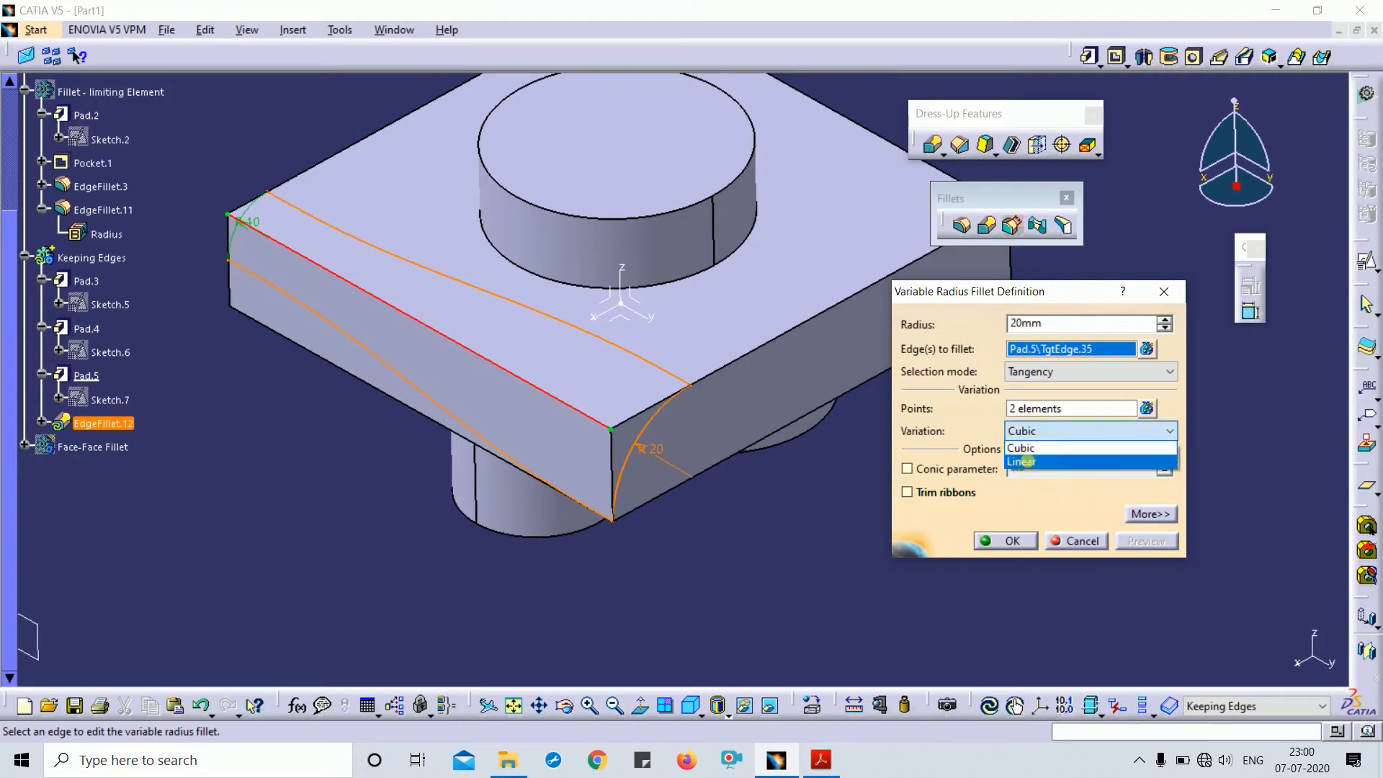
{"action": "left_click", "coordinate": [1024, 461]}
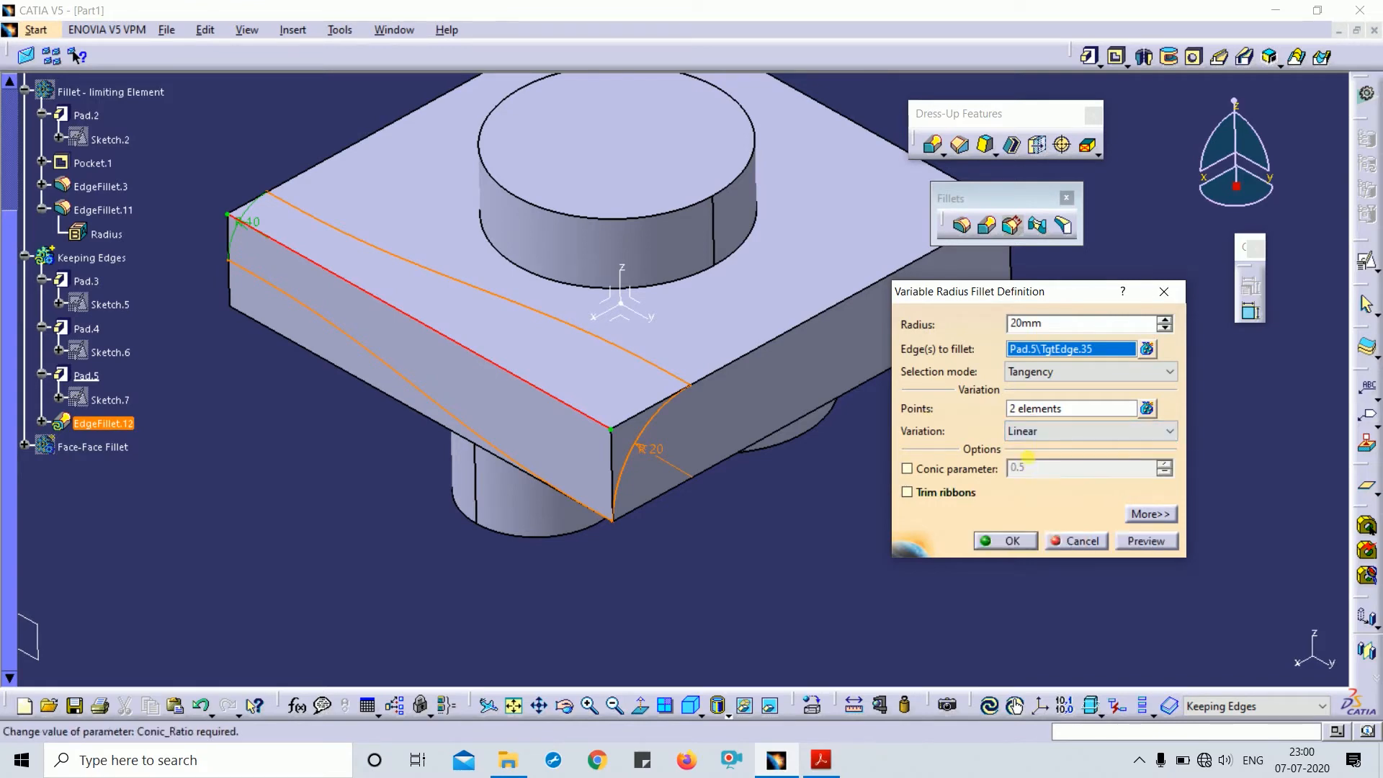
{"action": "left_click", "coordinate": [1147, 541]}
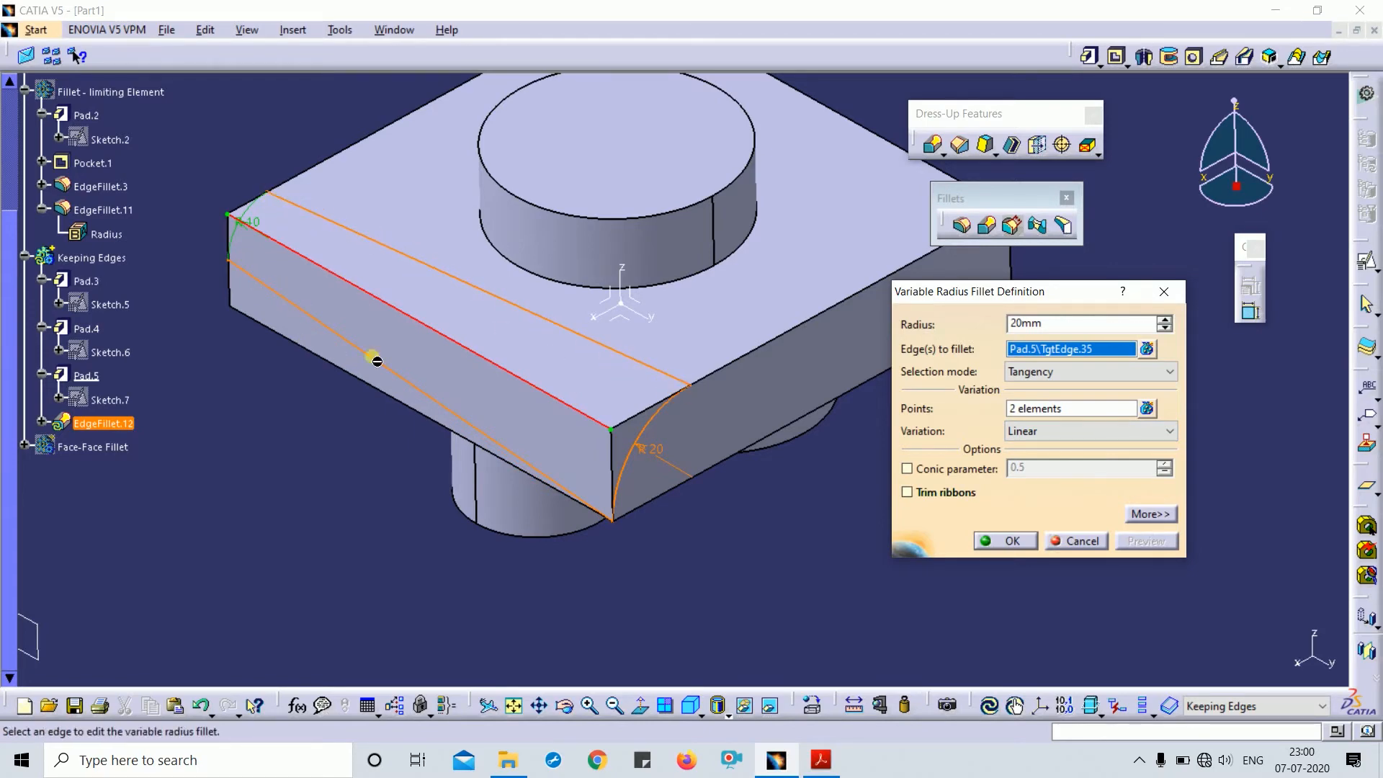
{"action": "left_click", "coordinate": [1008, 541]}
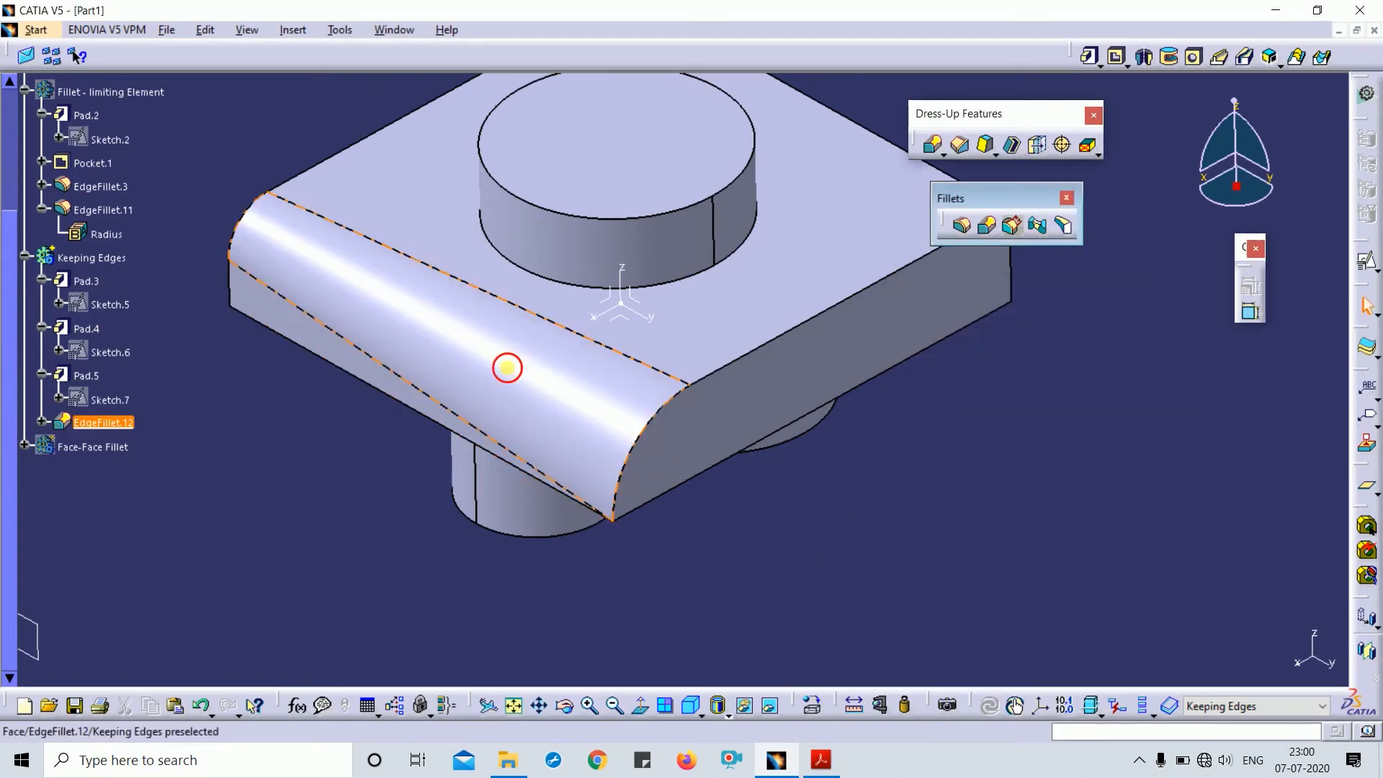
- Reopen the variable fillet, review its extra options, rebuild it, then undo it with Ctrl+Z
{"action": "double_click", "coordinate": [507, 368]}
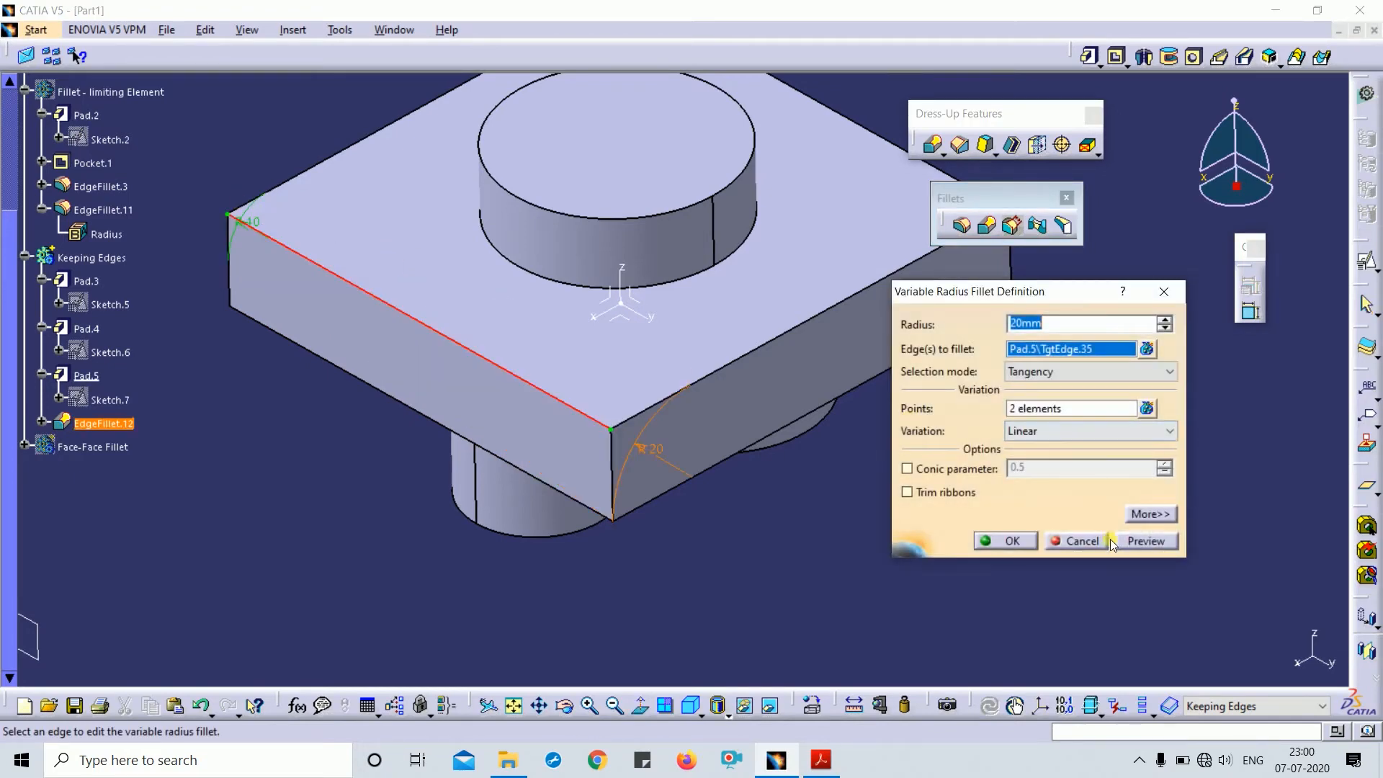
{"action": "left_click", "coordinate": [1151, 542]}
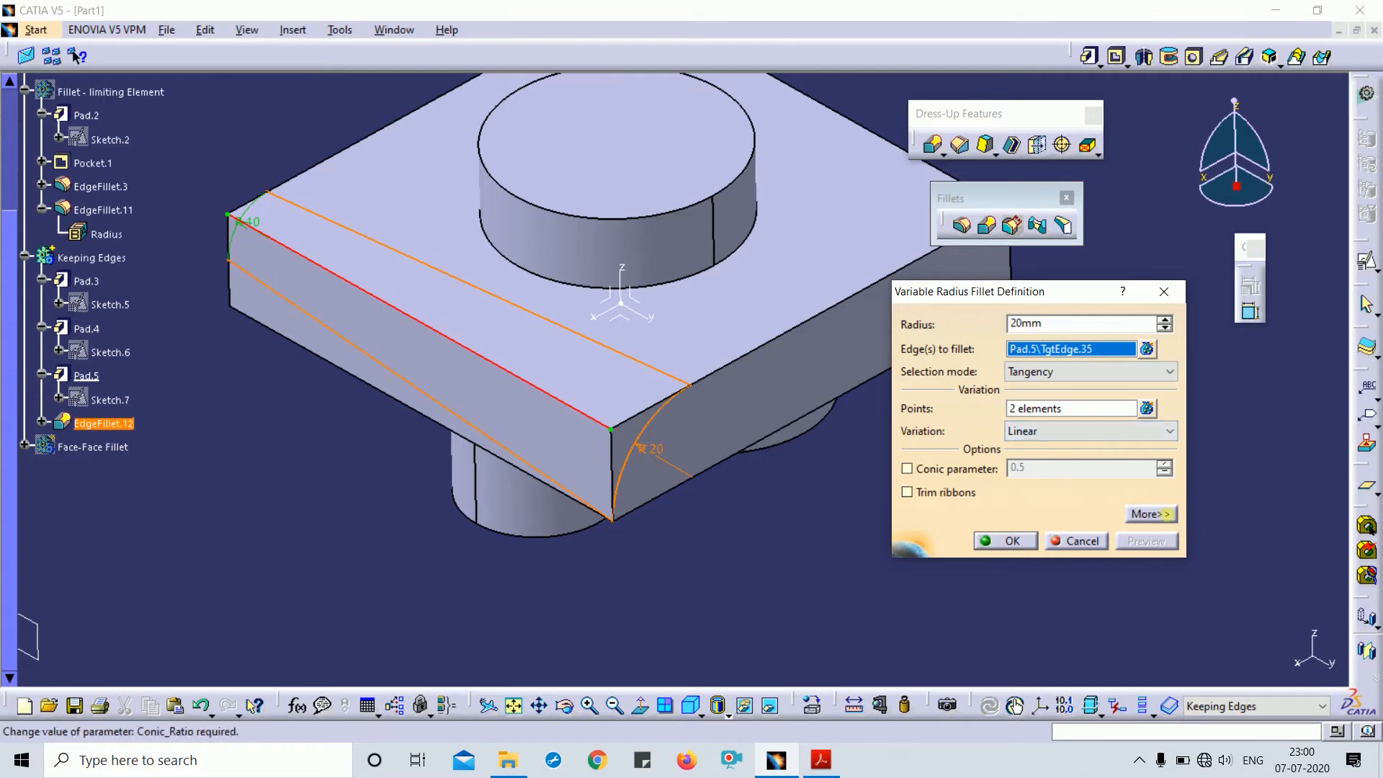
{"action": "left_click", "coordinate": [1153, 514]}
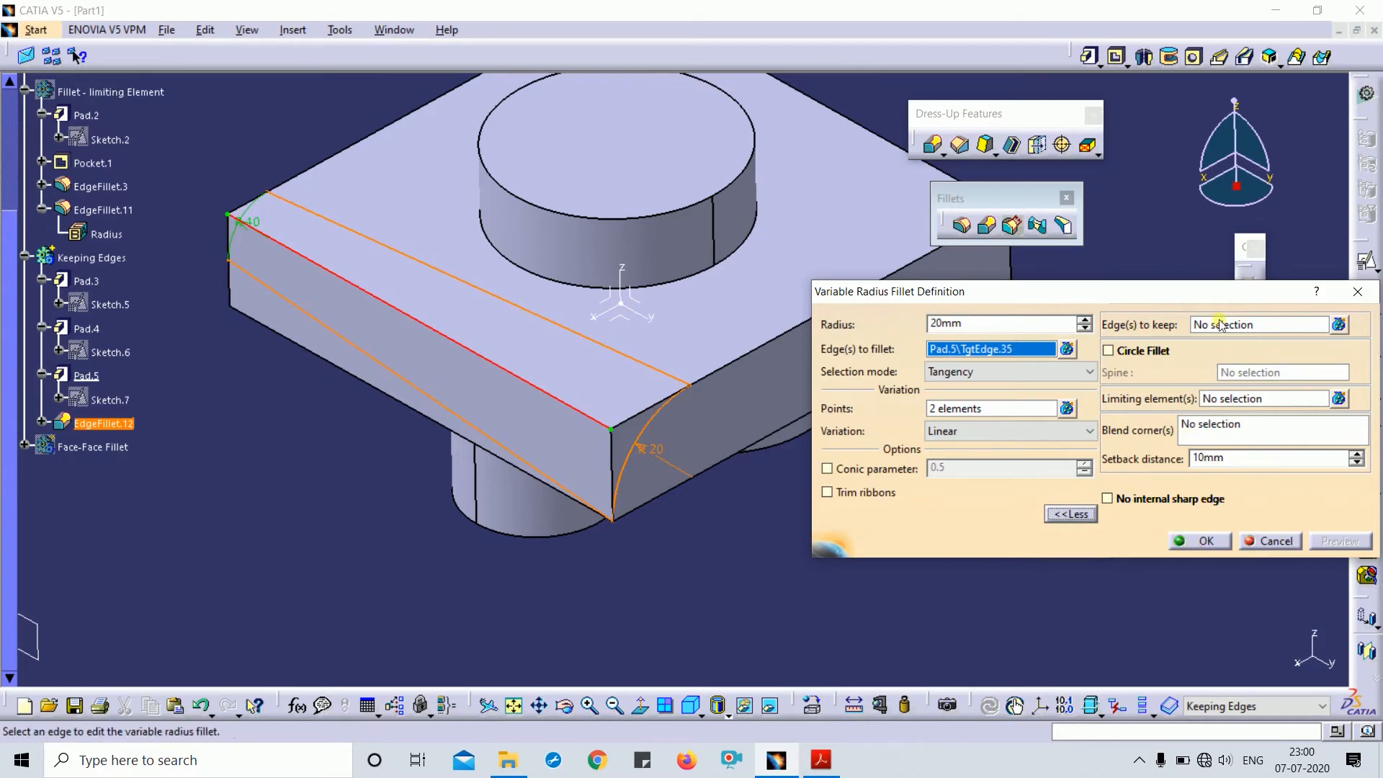
{"action": "left_click", "coordinate": [1187, 542]}
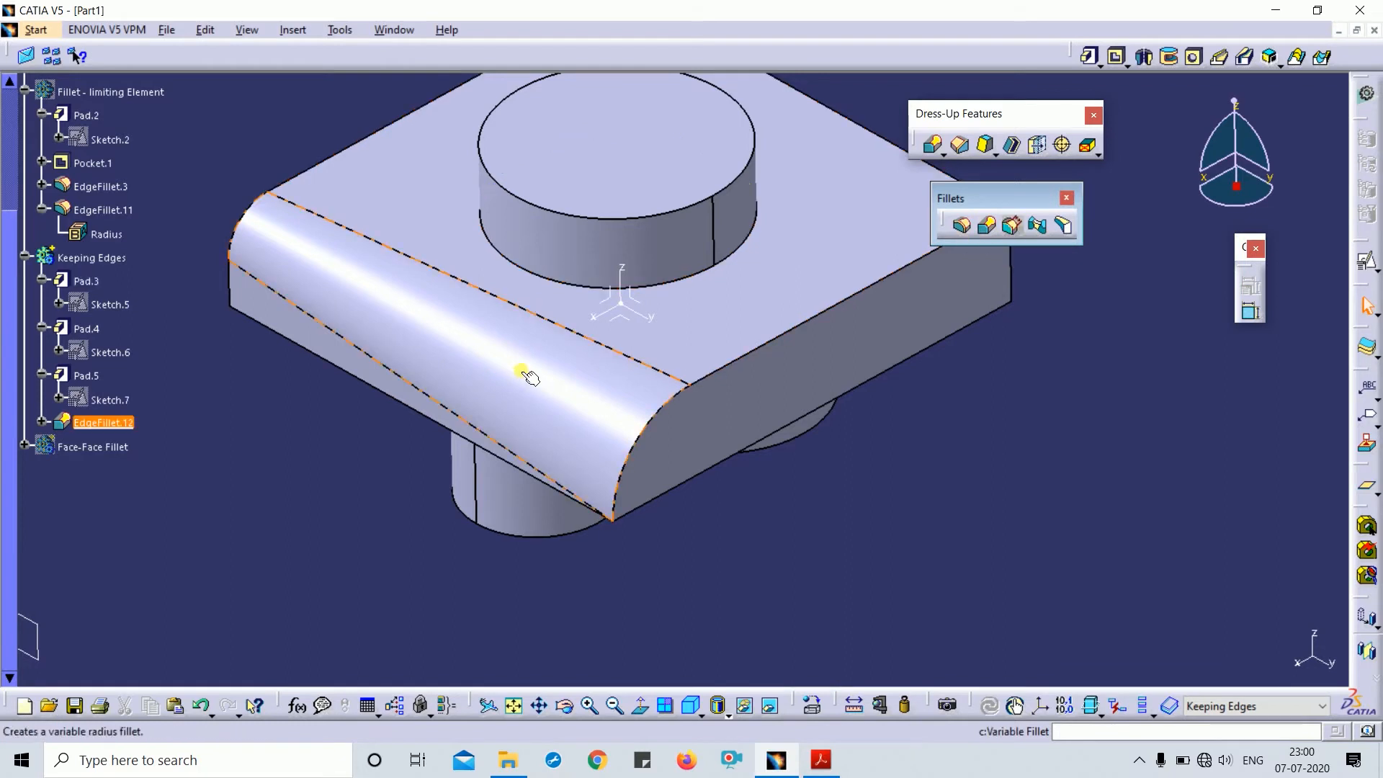
{"action": "key", "text": "ctrl+z"}
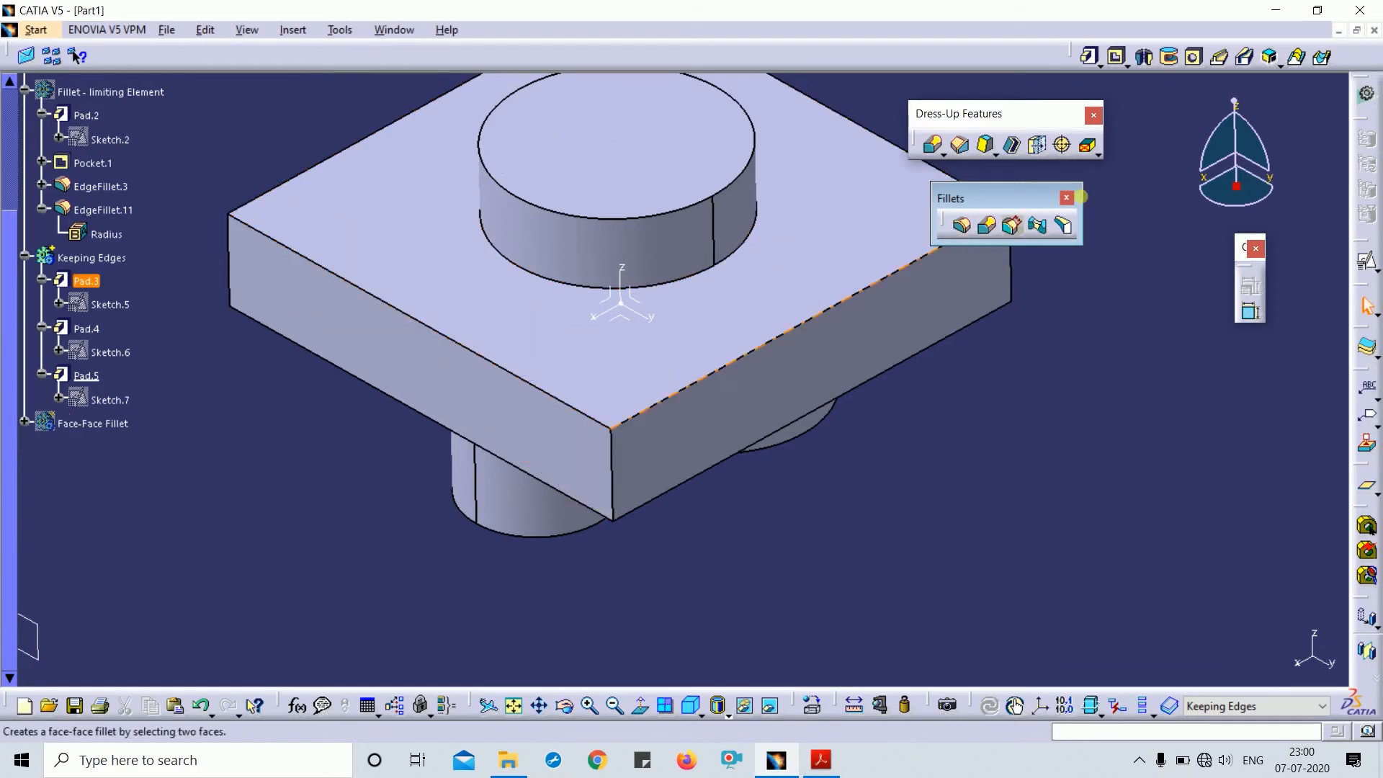
- Start a chordal fillet on the block's front top edge
{"action": "left_click", "coordinate": [1012, 225]}
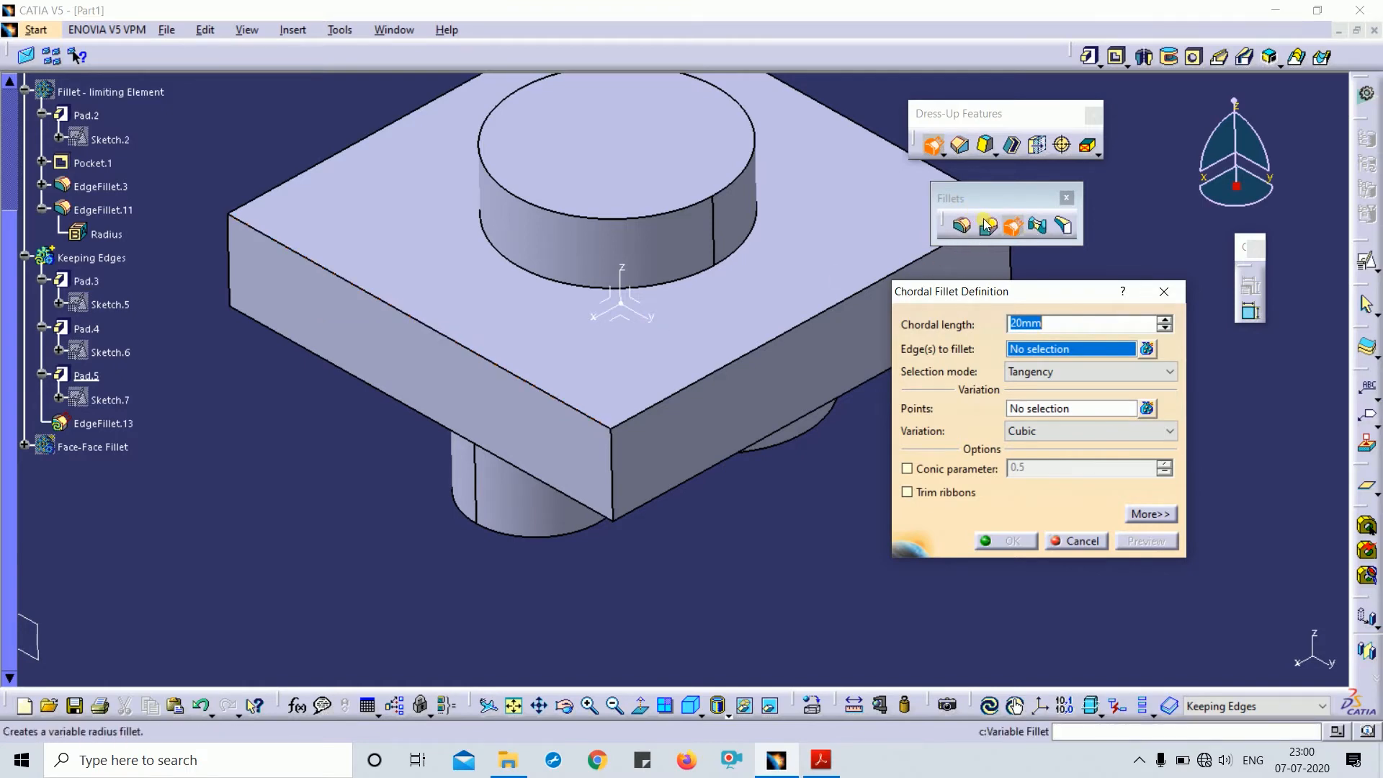
{"action": "left_click", "coordinate": [375, 301]}
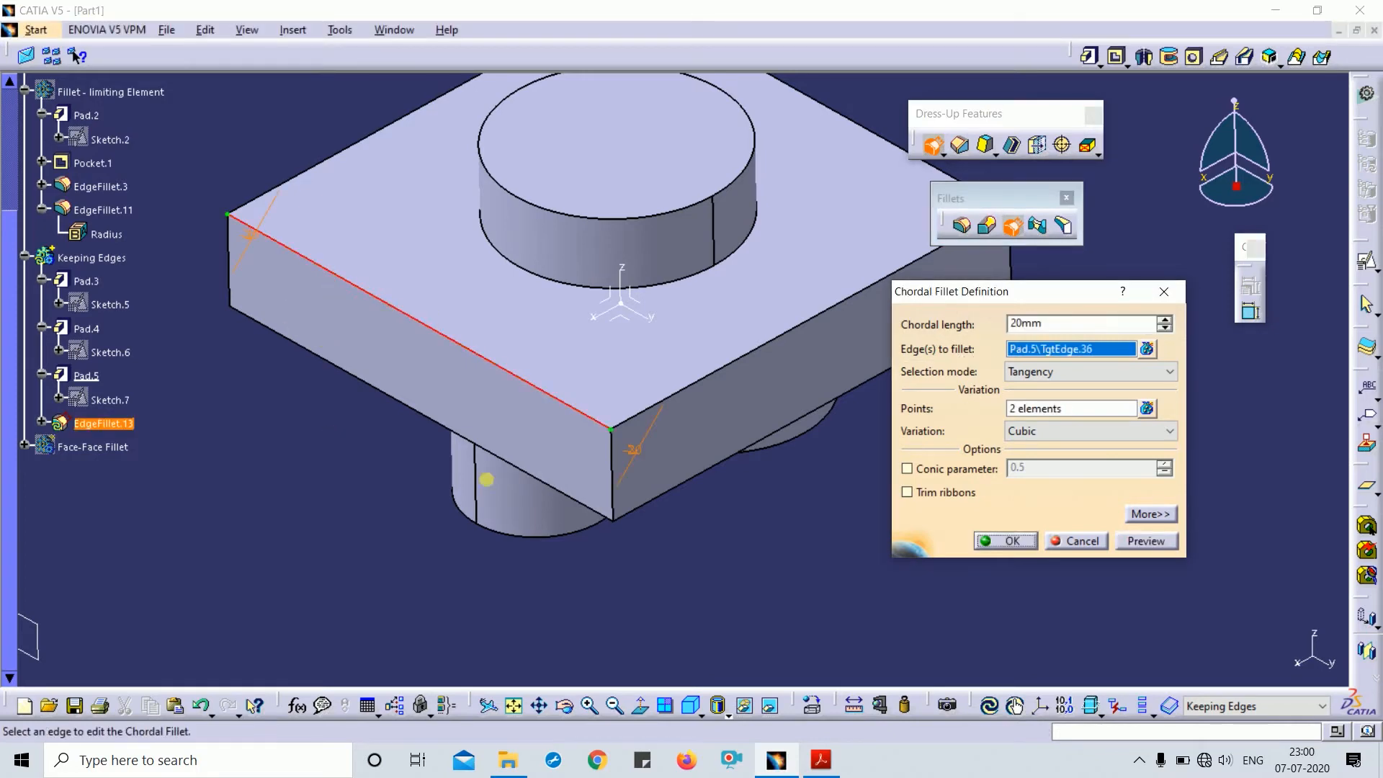
{"action": "middle_click_drag", "start_coordinate": [745, 494], "coordinate": [750, 403]}
- Set the chordal length to 15mm at both the left and right ends
{"action": "double_click", "coordinate": [246, 296]}
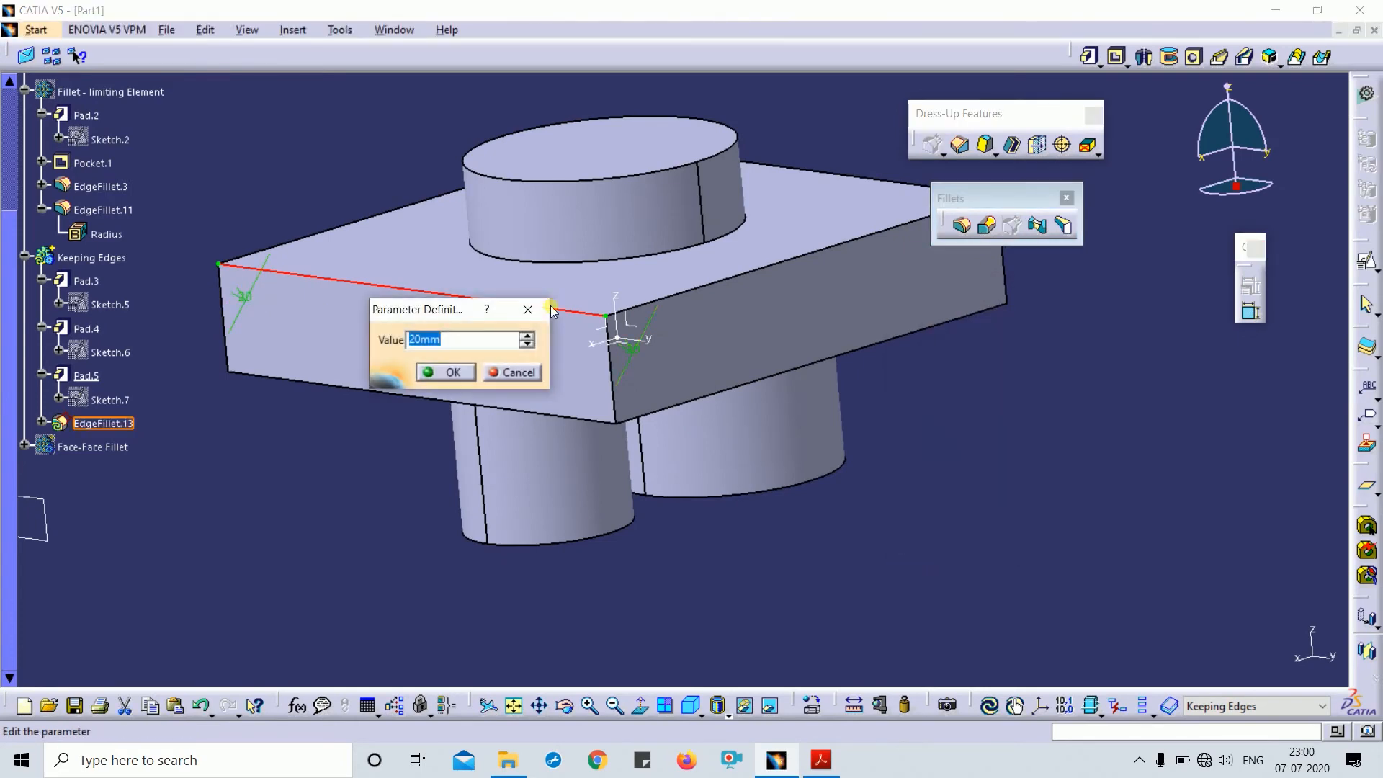
{"action": "type", "text": "15mm"}
{"action": "key", "text": "Return"}
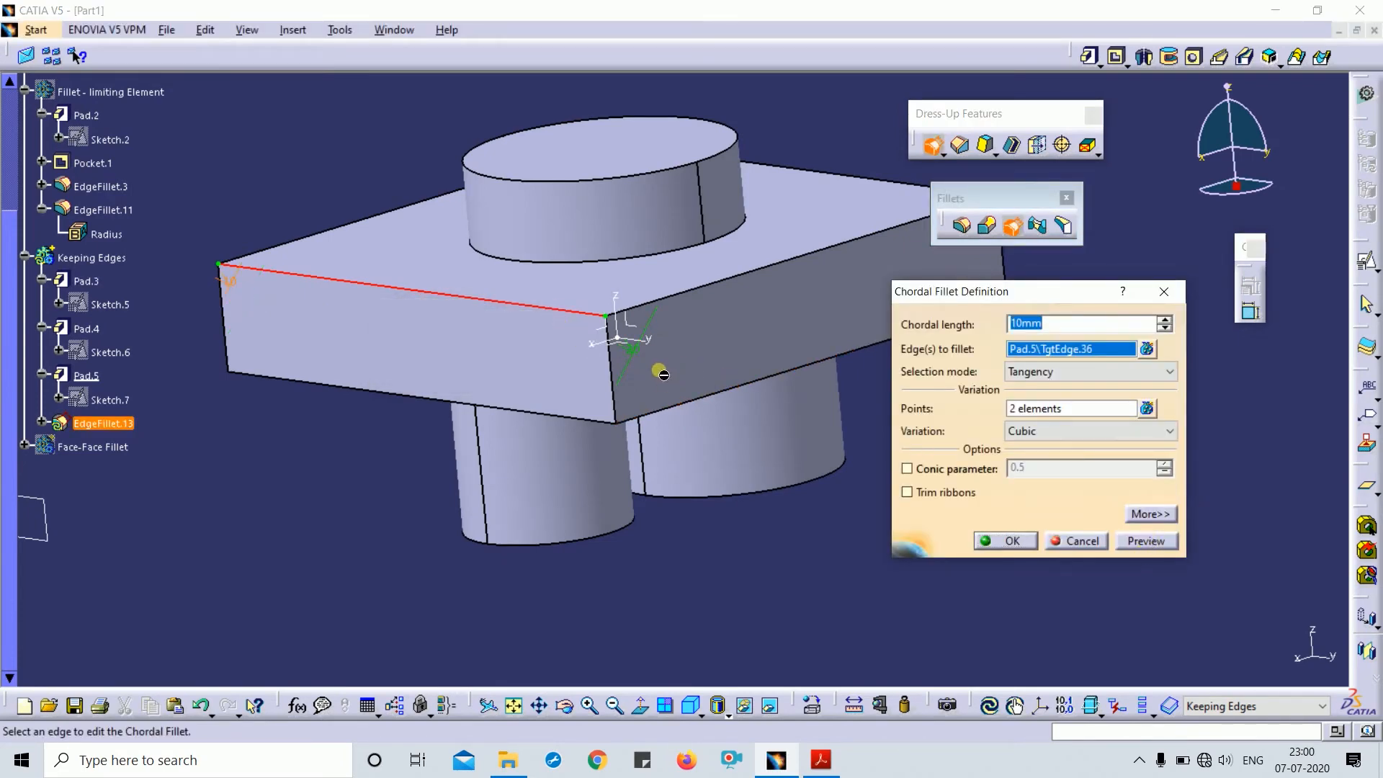
{"action": "double_click", "coordinate": [632, 350]}
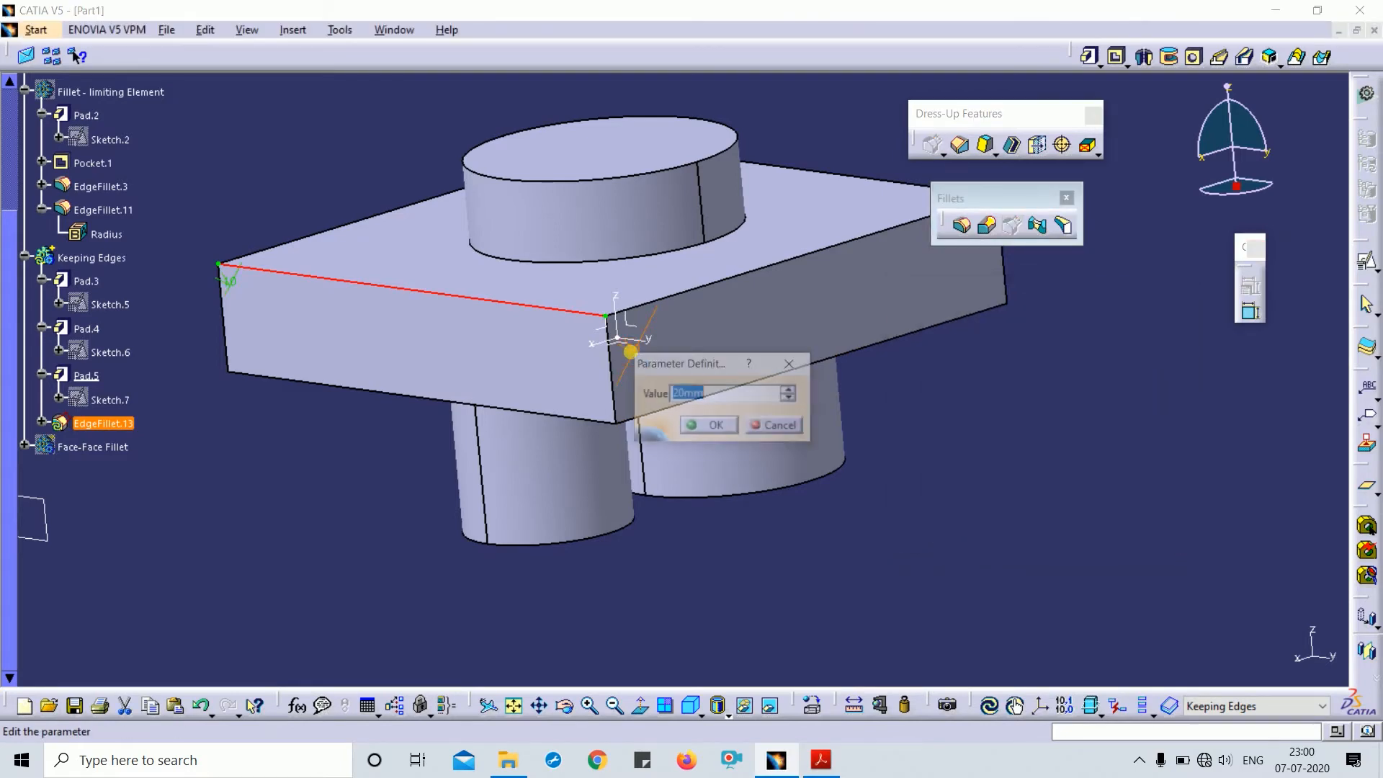
{"action": "type", "text": "15"}
{"action": "key", "text": "Return"}
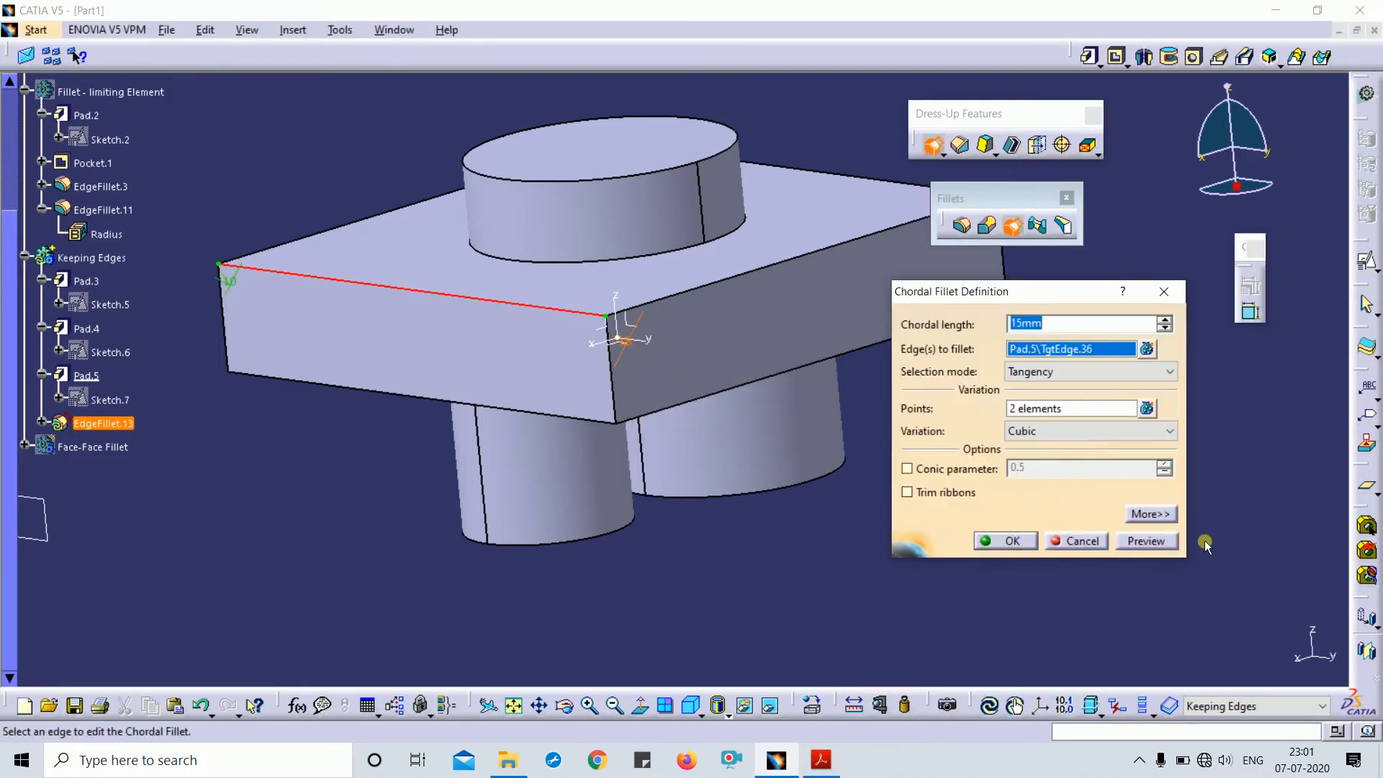
- Preview and create the 15mm chordal fillet with Cubic variation
{"action": "left_click", "coordinate": [1153, 551]}
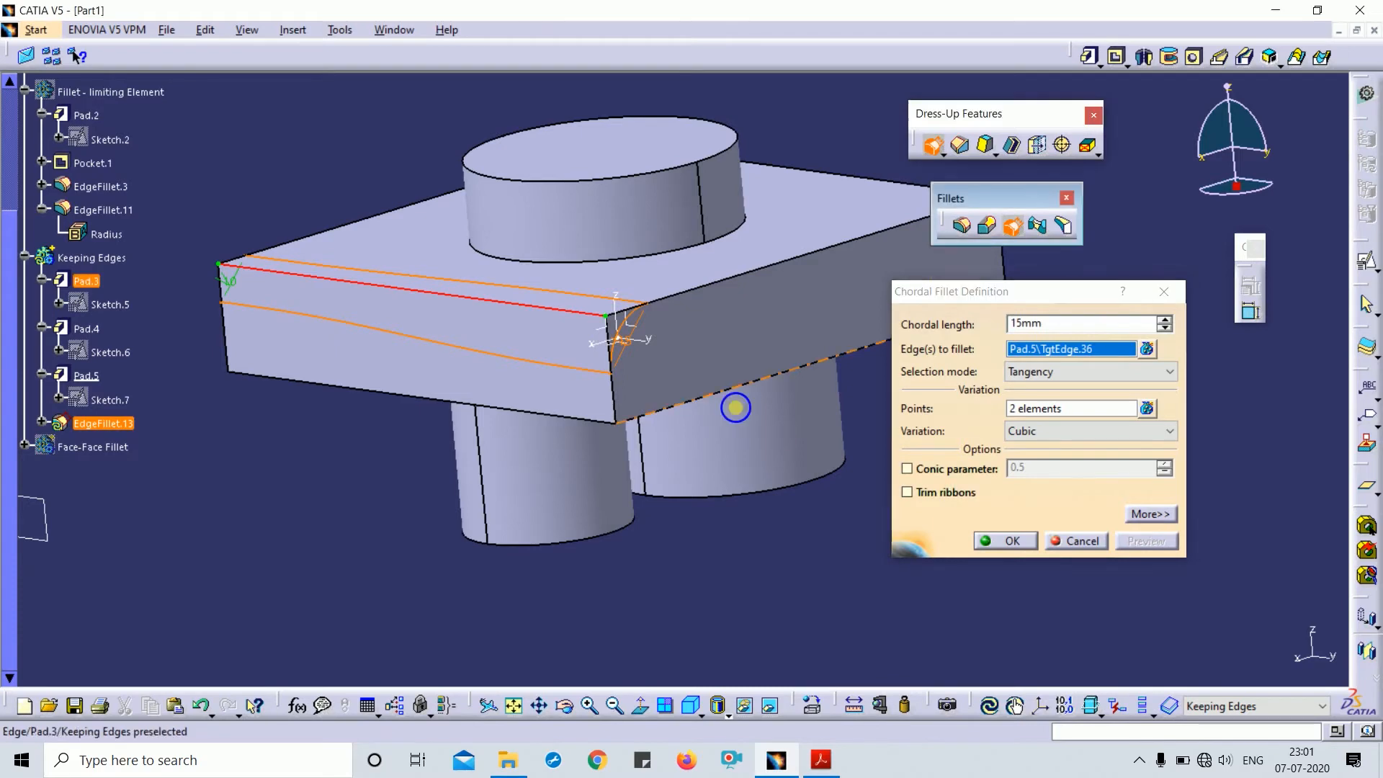
{"action": "middle_click_drag", "start_coordinate": [735, 404], "coordinate": [778, 434]}
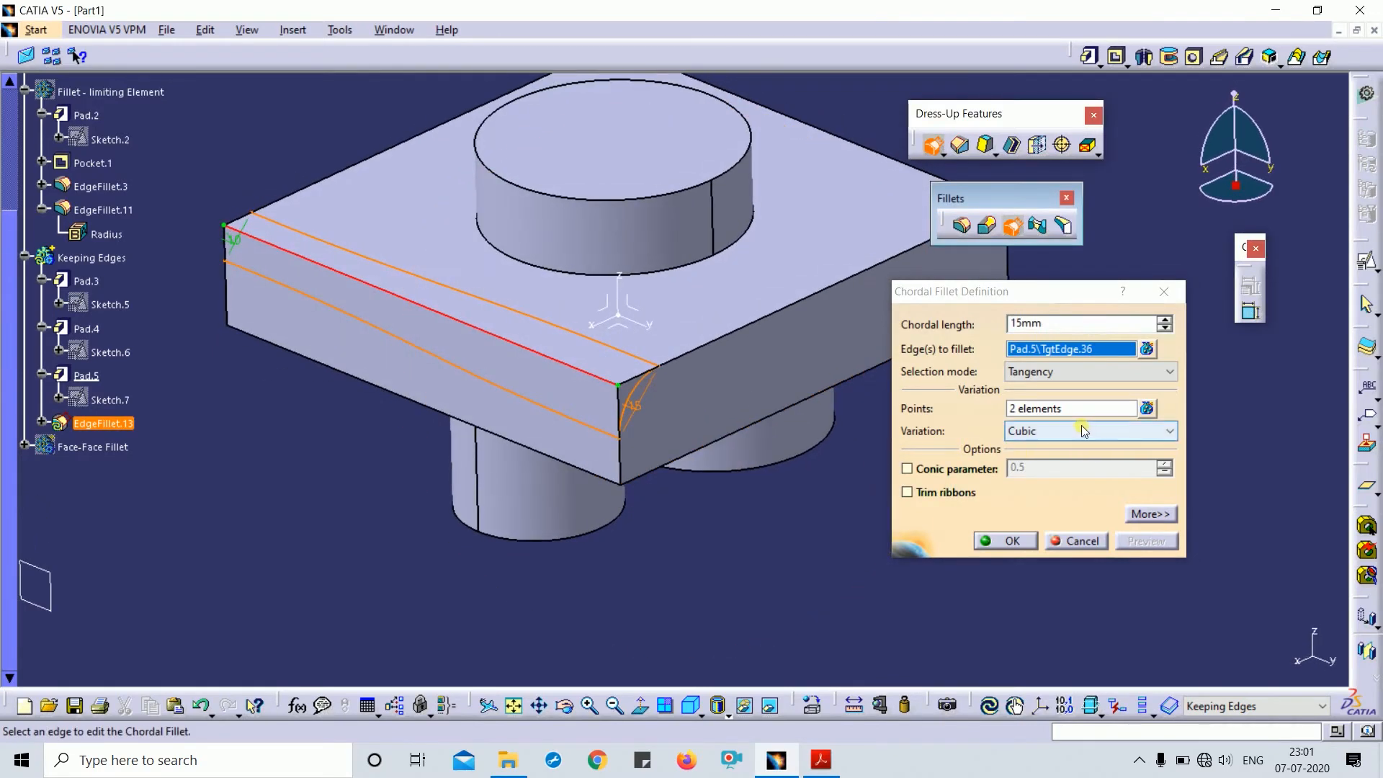
{"action": "left_click", "coordinate": [1073, 431]}
{"action": "left_click", "coordinate": [1074, 436]}
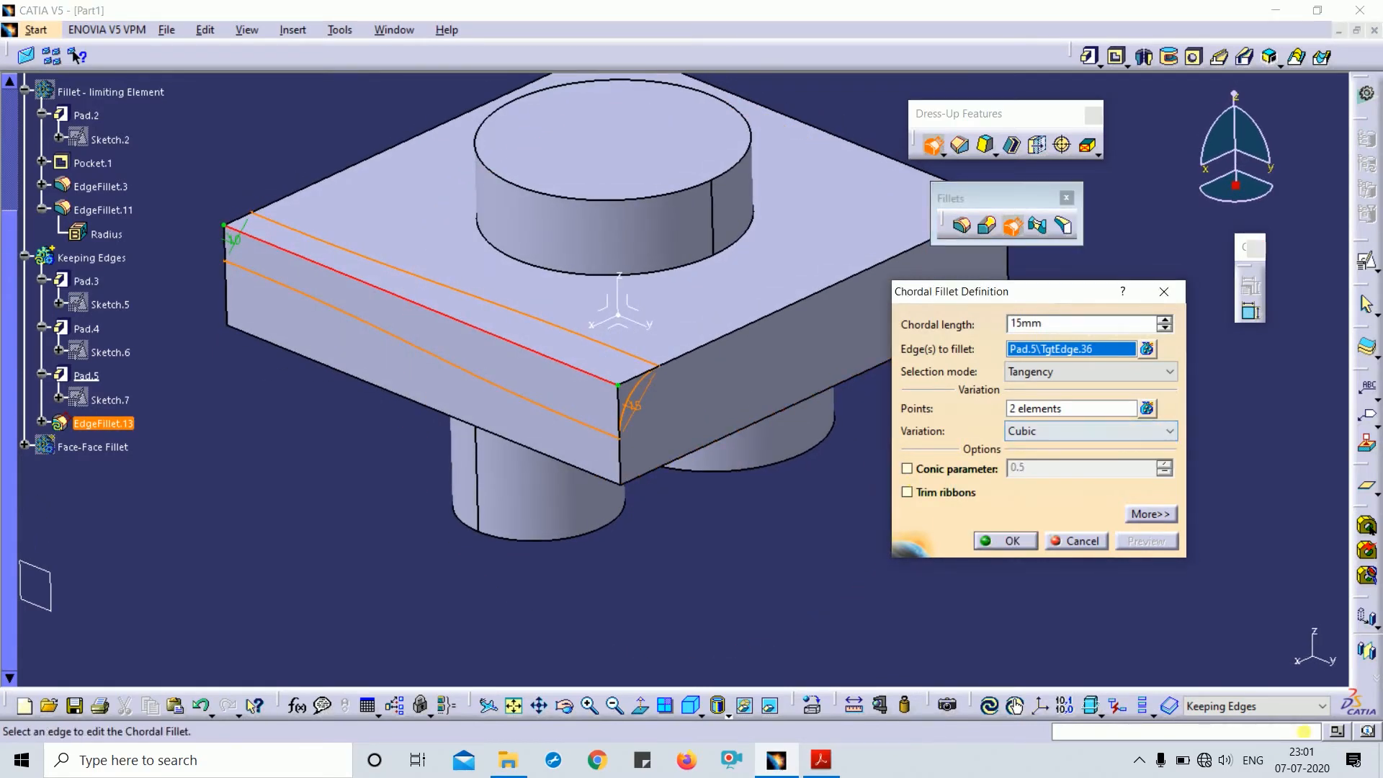
{"action": "left_click", "coordinate": [1007, 542]}
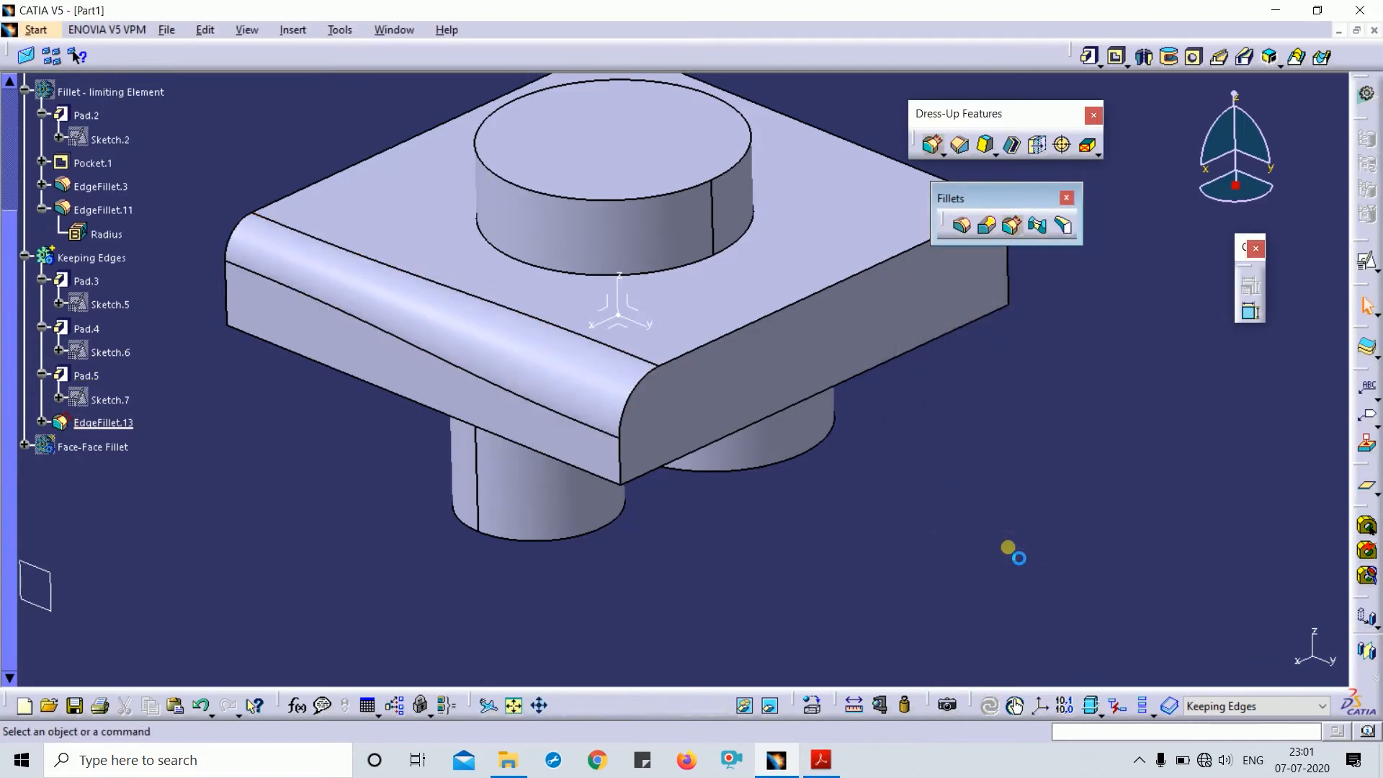
- Switch the chordal fillet's variation to Linear and apply it
{"action": "double_click", "coordinate": [520, 370]}
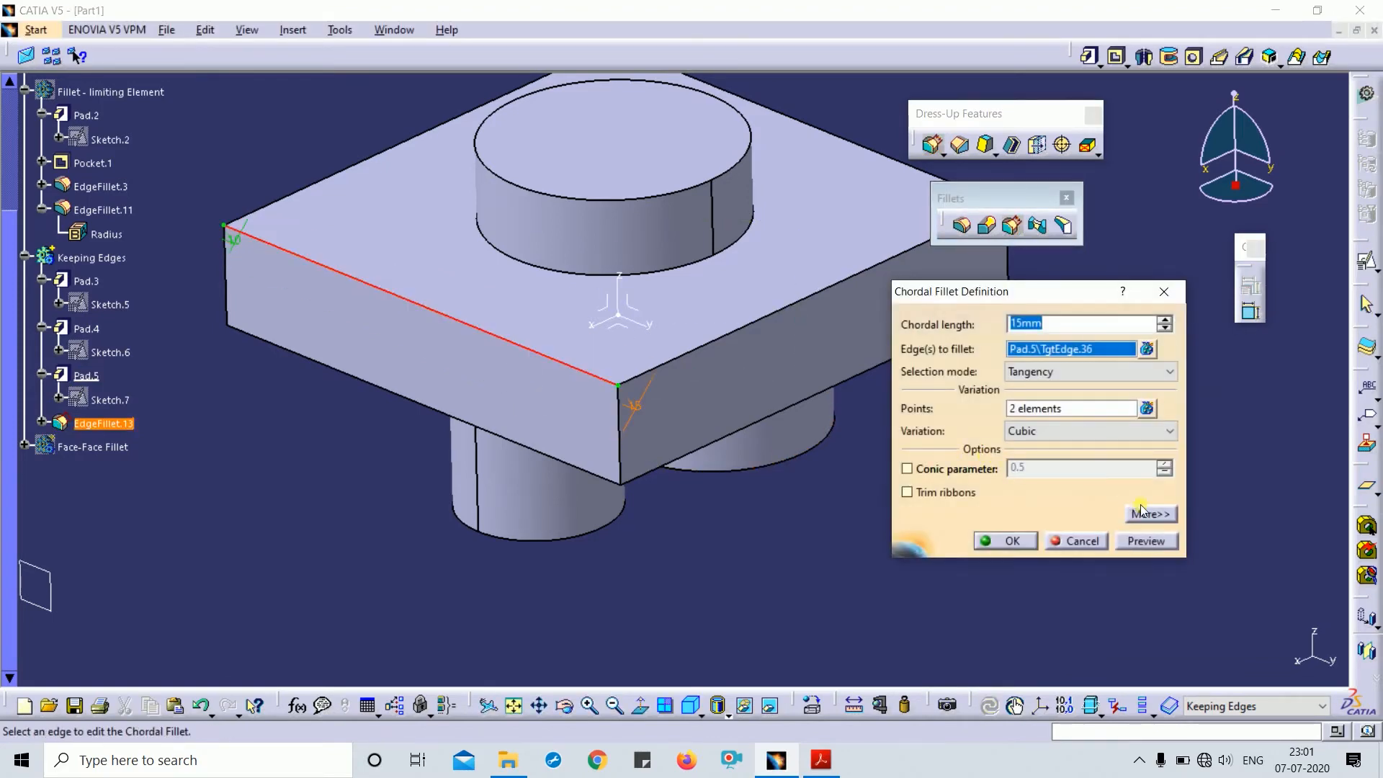
{"action": "left_click", "coordinate": [1121, 433]}
{"action": "left_click", "coordinate": [1056, 468]}
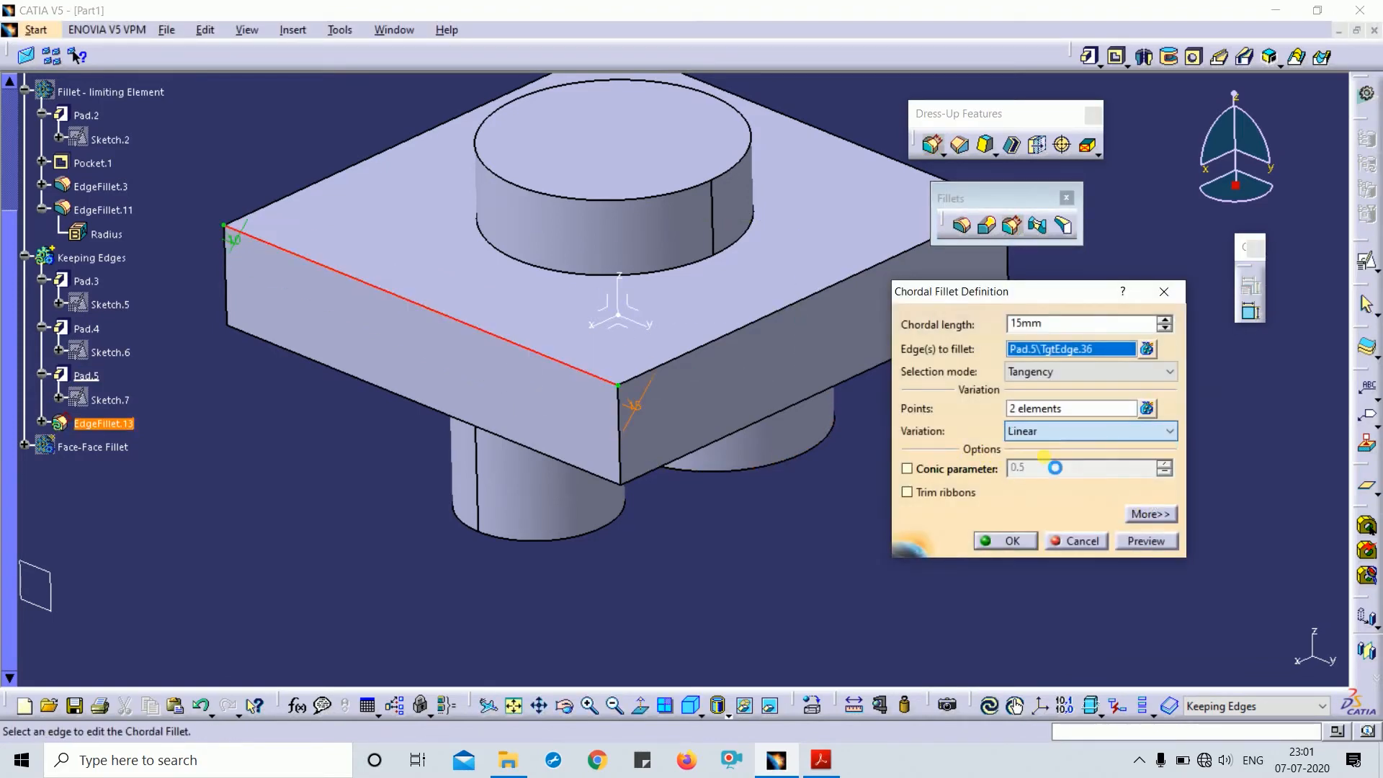
{"action": "left_click", "coordinate": [1148, 541]}
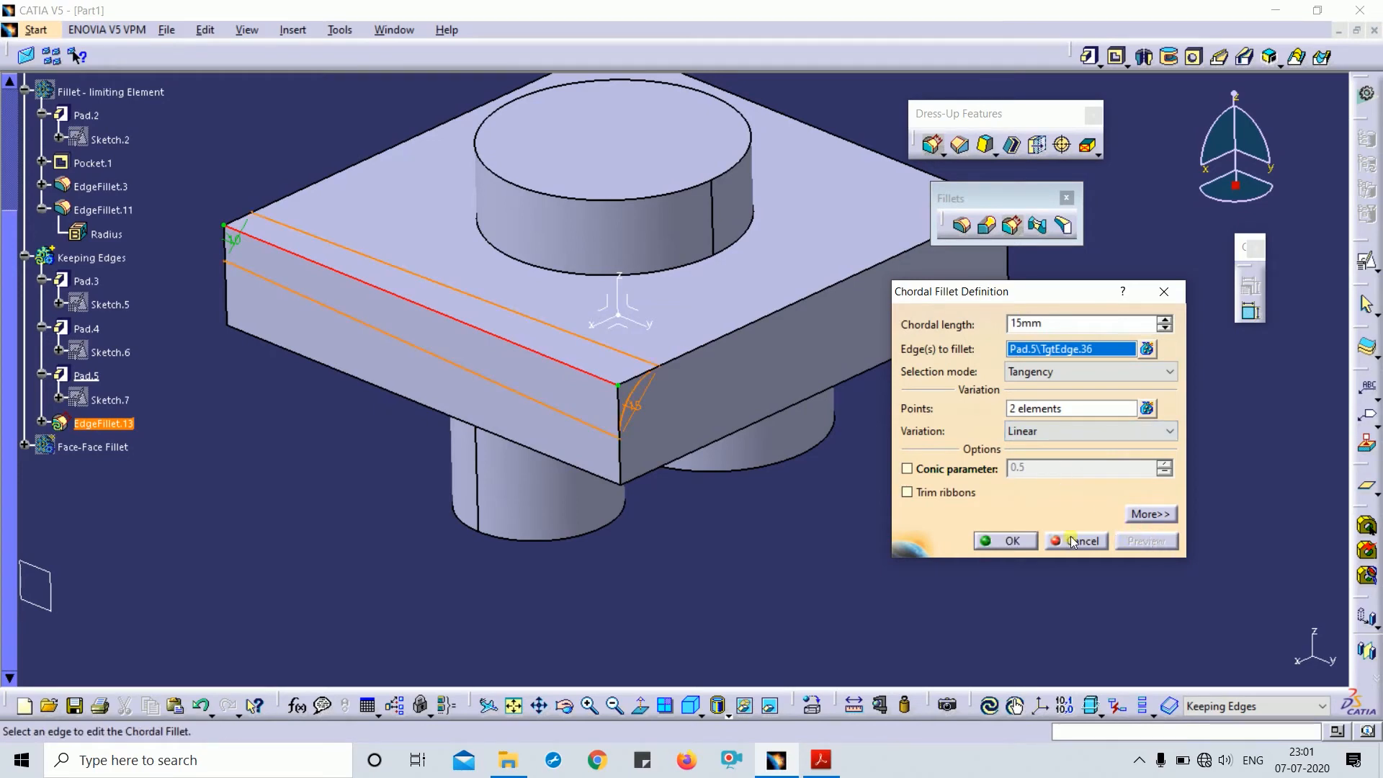
{"action": "left_click", "coordinate": [1023, 539]}
{"action": "middle_click_drag", "start_coordinate": [859, 544], "coordinate": [503, 253]}
- Limit the chordal fillet at the ZX plane and rebuild it, dismissing the tangency warning
{"action": "double_click", "coordinate": [537, 334]}
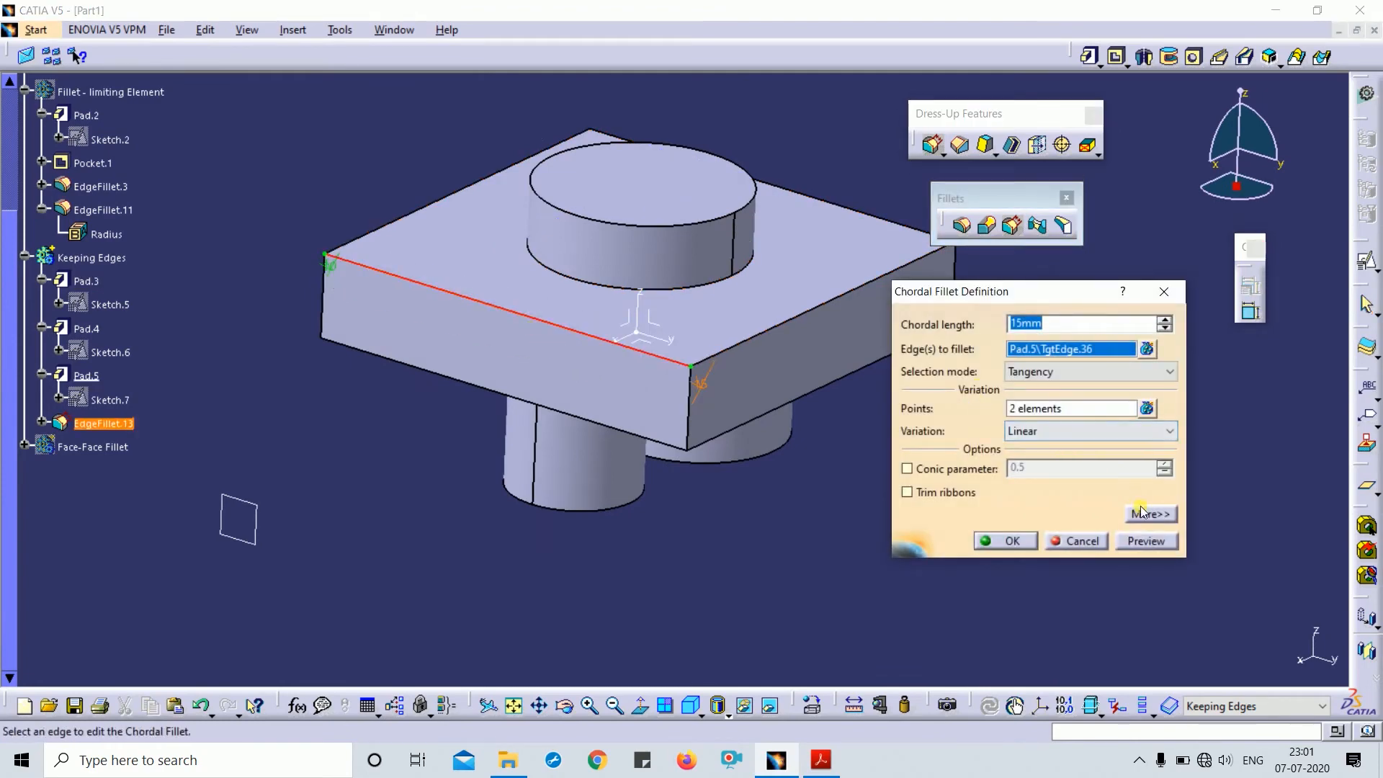
{"action": "left_click", "coordinate": [1148, 512]}
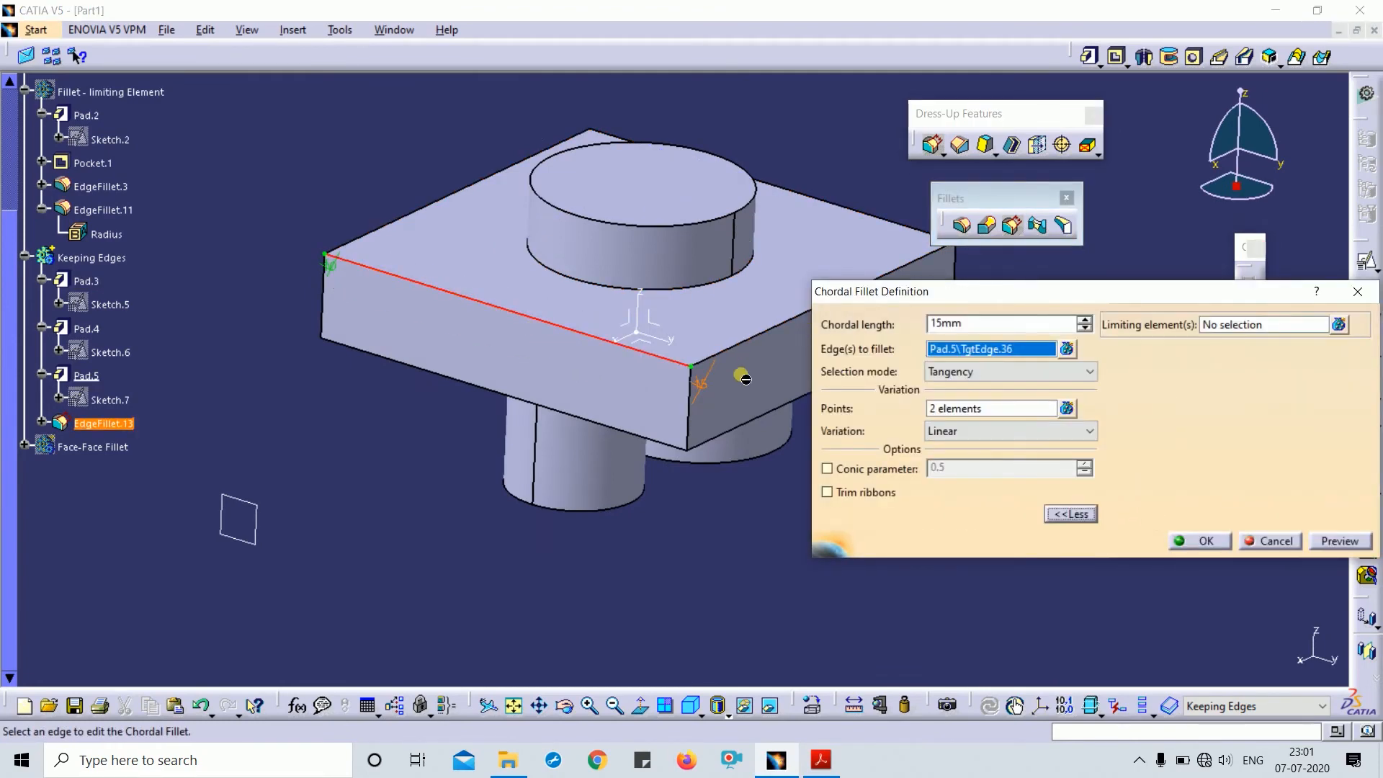
{"action": "middle_click_drag", "start_coordinate": [745, 379], "coordinate": [640, 332]}
{"action": "left_click", "coordinate": [1250, 324]}
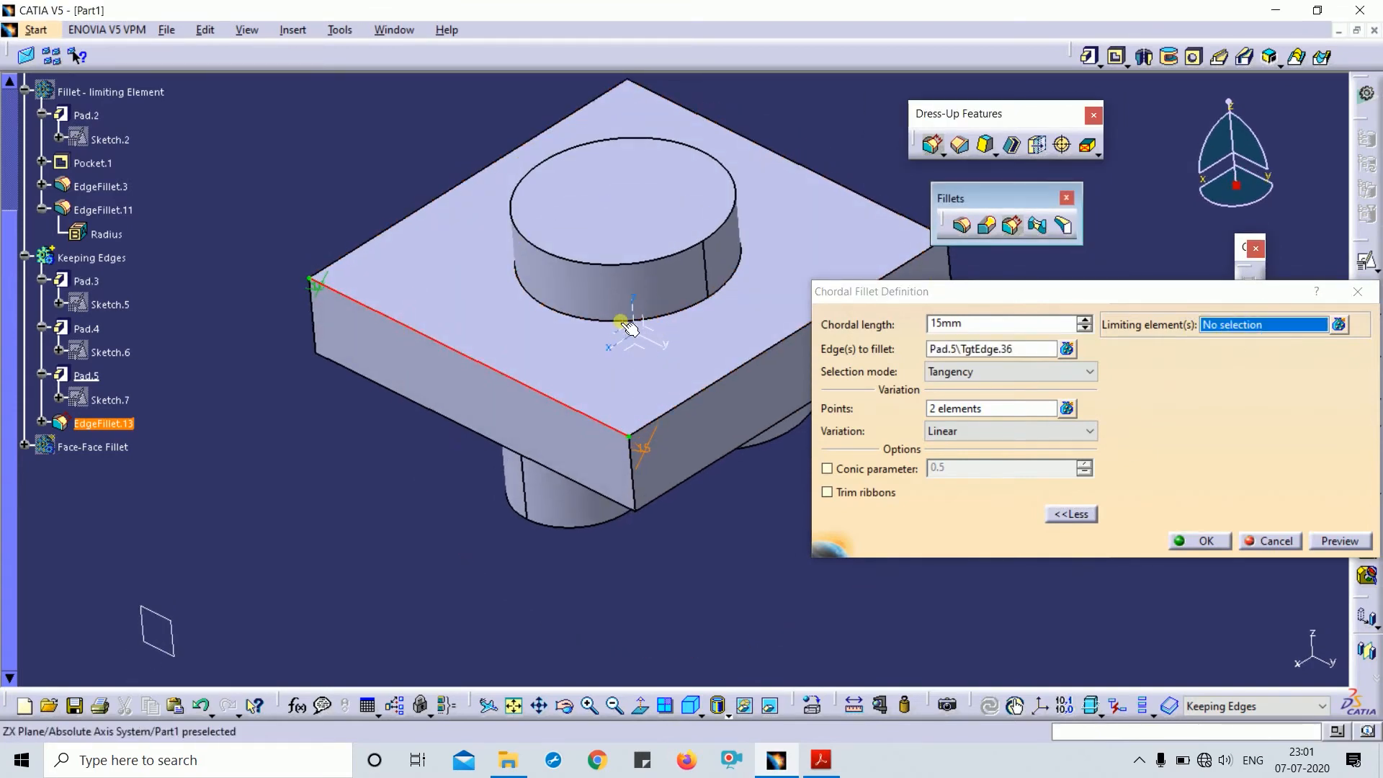
{"action": "left_click", "coordinate": [628, 324]}
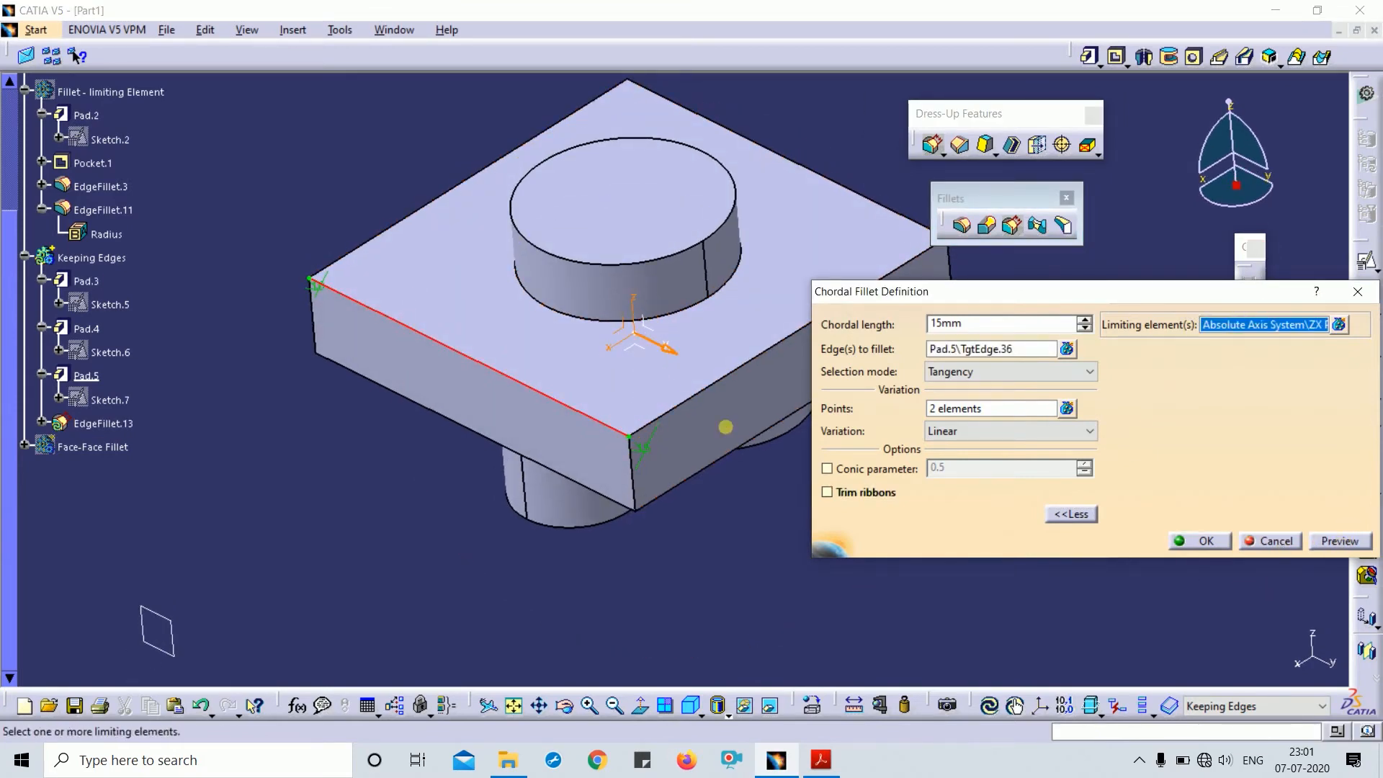
{"action": "middle_click_drag", "start_coordinate": [725, 426], "coordinate": [562, 412]}
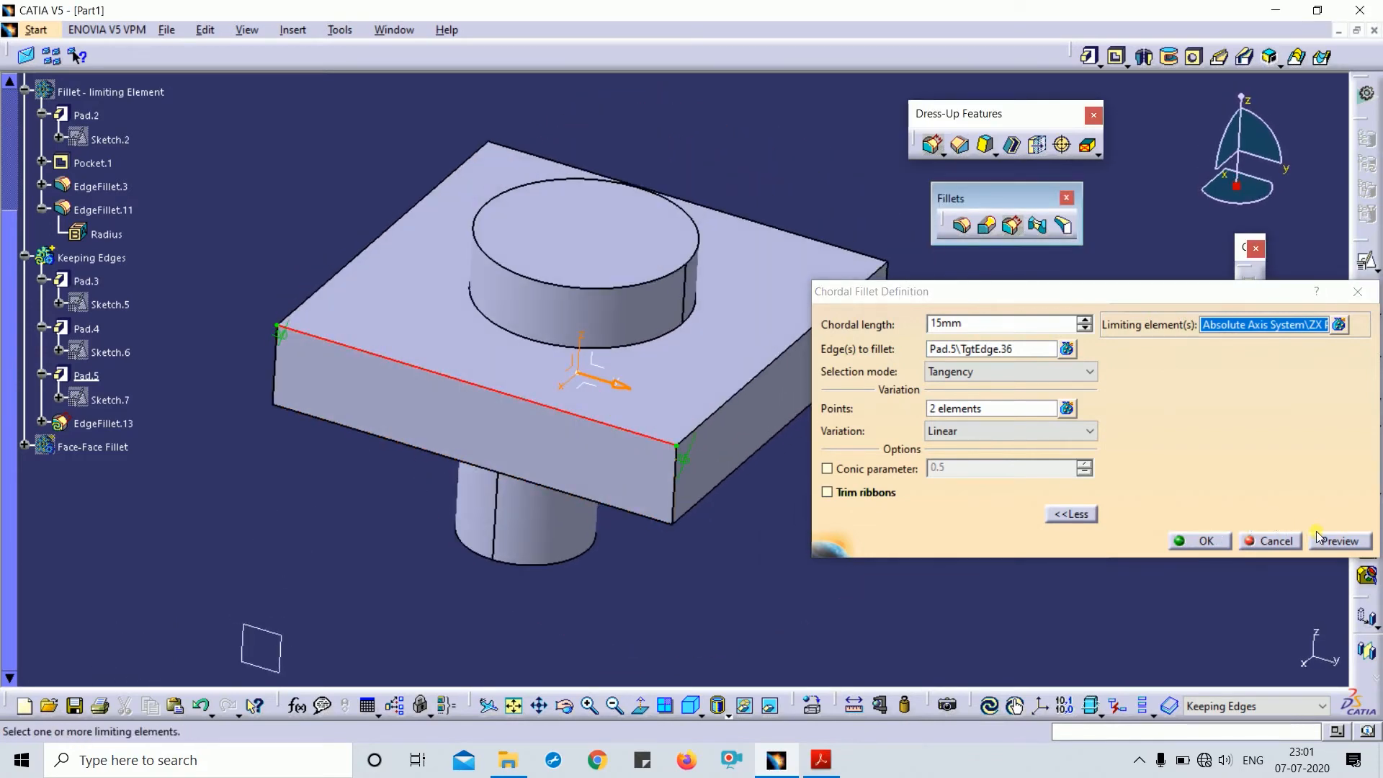
{"action": "left_click", "coordinate": [1320, 539]}
{"action": "left_click", "coordinate": [1208, 543]}
{"action": "middle_click_drag", "start_coordinate": [636, 505], "coordinate": [692, 433]}
{"action": "left_click", "coordinate": [1312, 464]}
- Rebuild the limited chordal fillet again, dismissing the tangency discontinuity warning
{"action": "middle_click_drag", "start_coordinate": [1056, 402], "coordinate": [853, 392]}
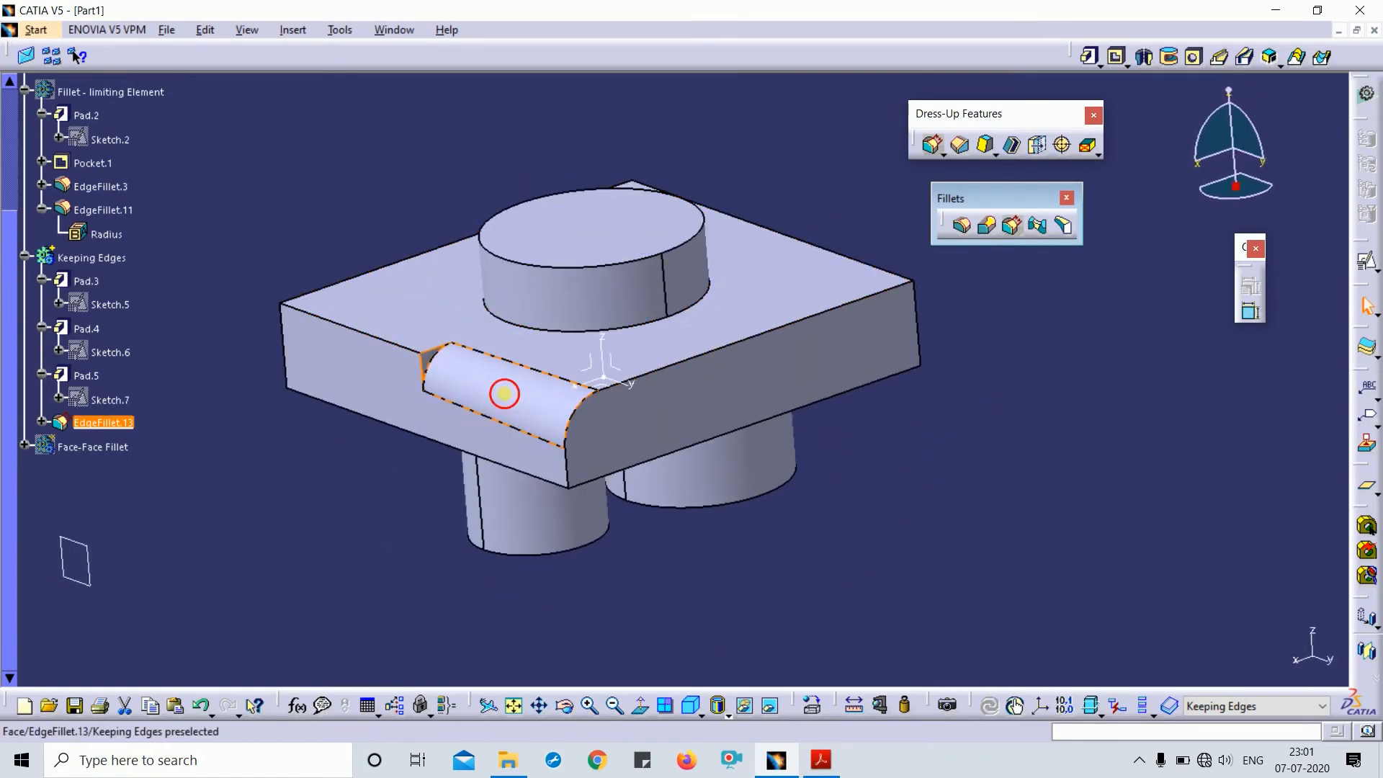
{"action": "double_click", "coordinate": [504, 393]}
{"action": "middle_click_drag", "start_coordinate": [620, 302], "coordinate": [607, 402]}
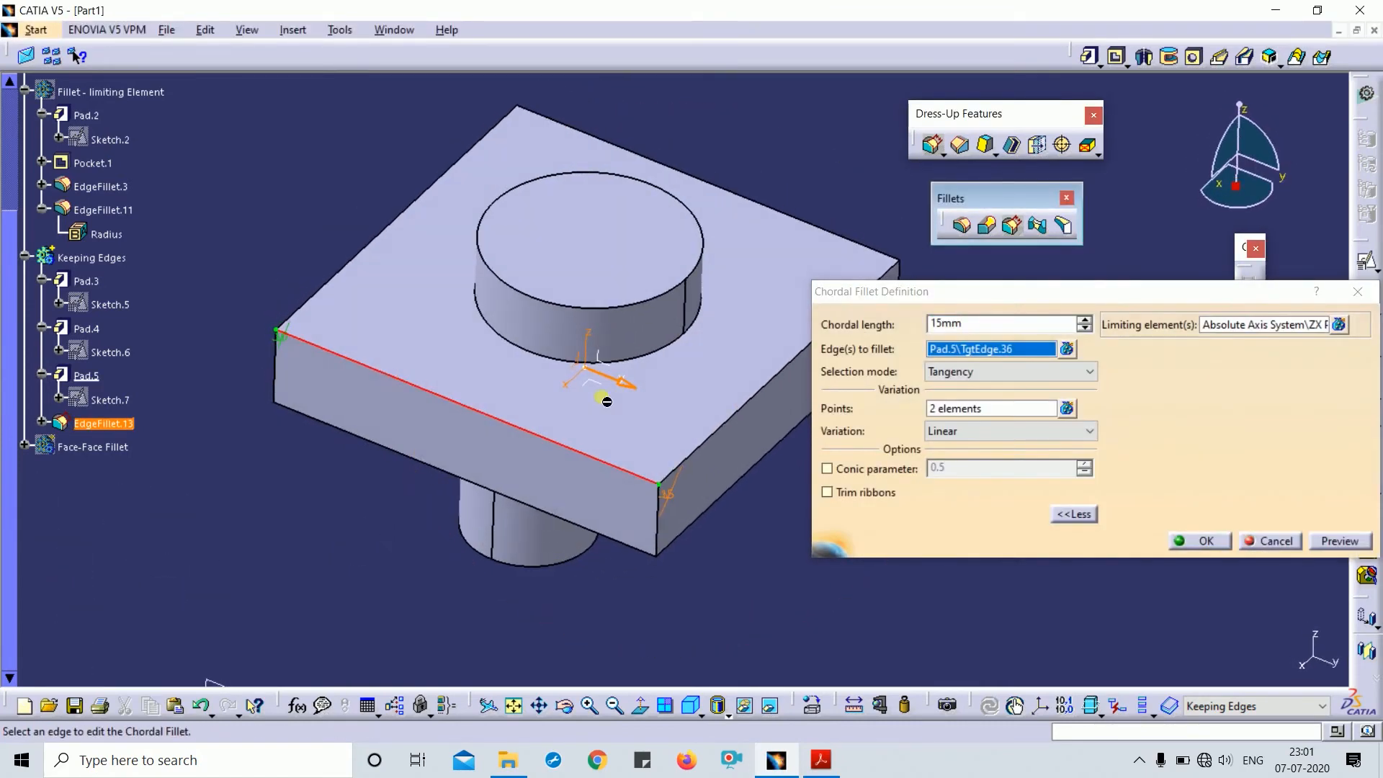
{"action": "left_click", "coordinate": [1200, 541]}
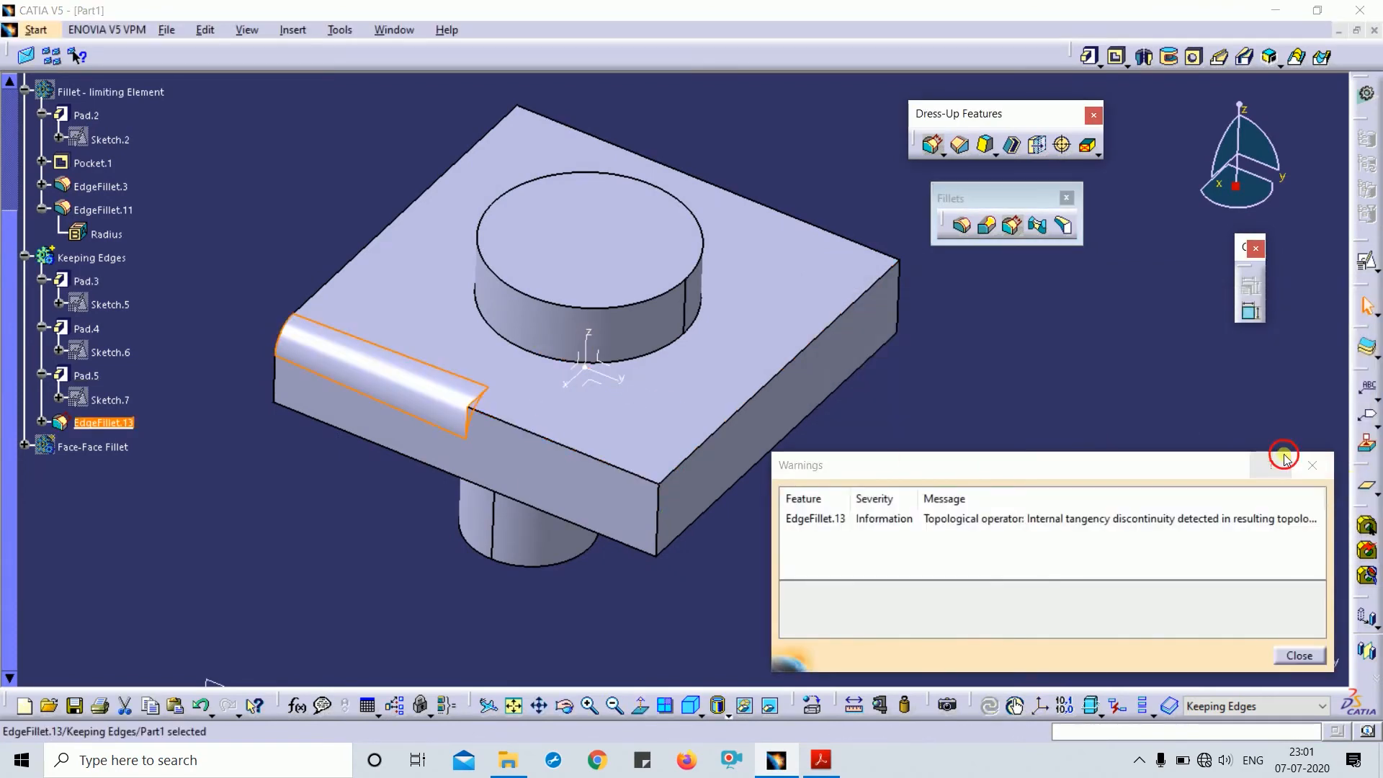
{"action": "left_click", "coordinate": [1310, 465]}
{"action": "middle_click_drag", "start_coordinate": [917, 457], "coordinate": [958, 395]}
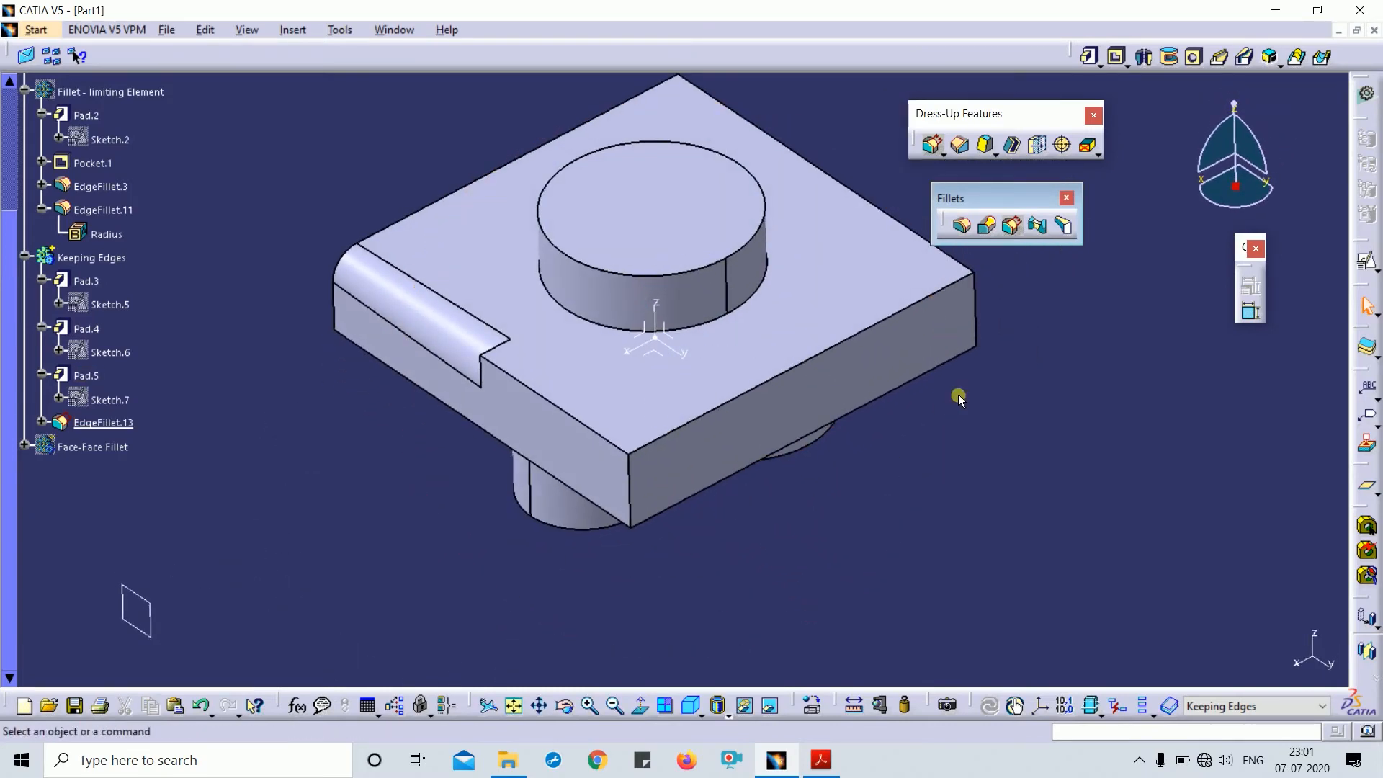
- Inspect the existing fillet in the Chordal Fillet dialog, close it, and select the Keeping Edges body
{"action": "left_click", "coordinate": [1012, 229]}
{"action": "left_click", "coordinate": [421, 325]}
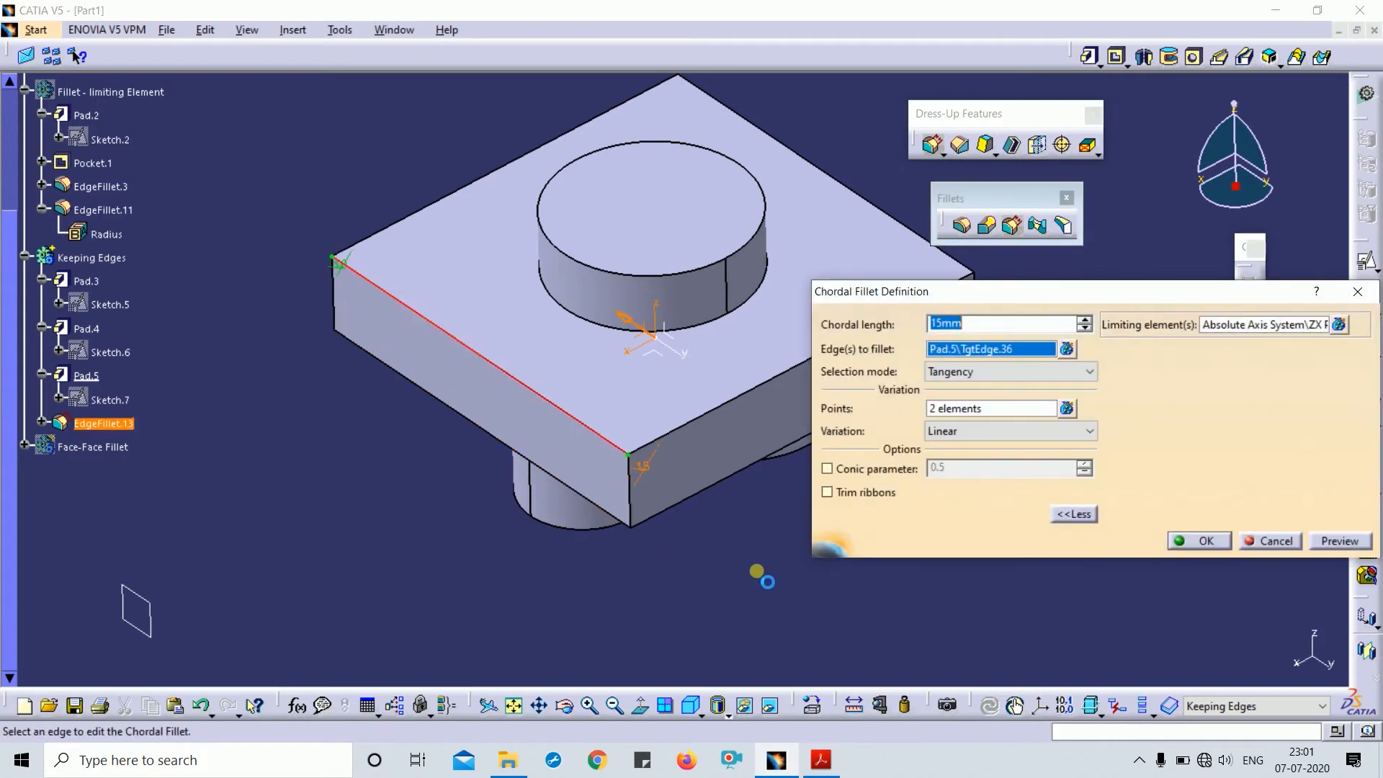
{"action": "middle_click_drag", "start_coordinate": [758, 573], "coordinate": [591, 504]}
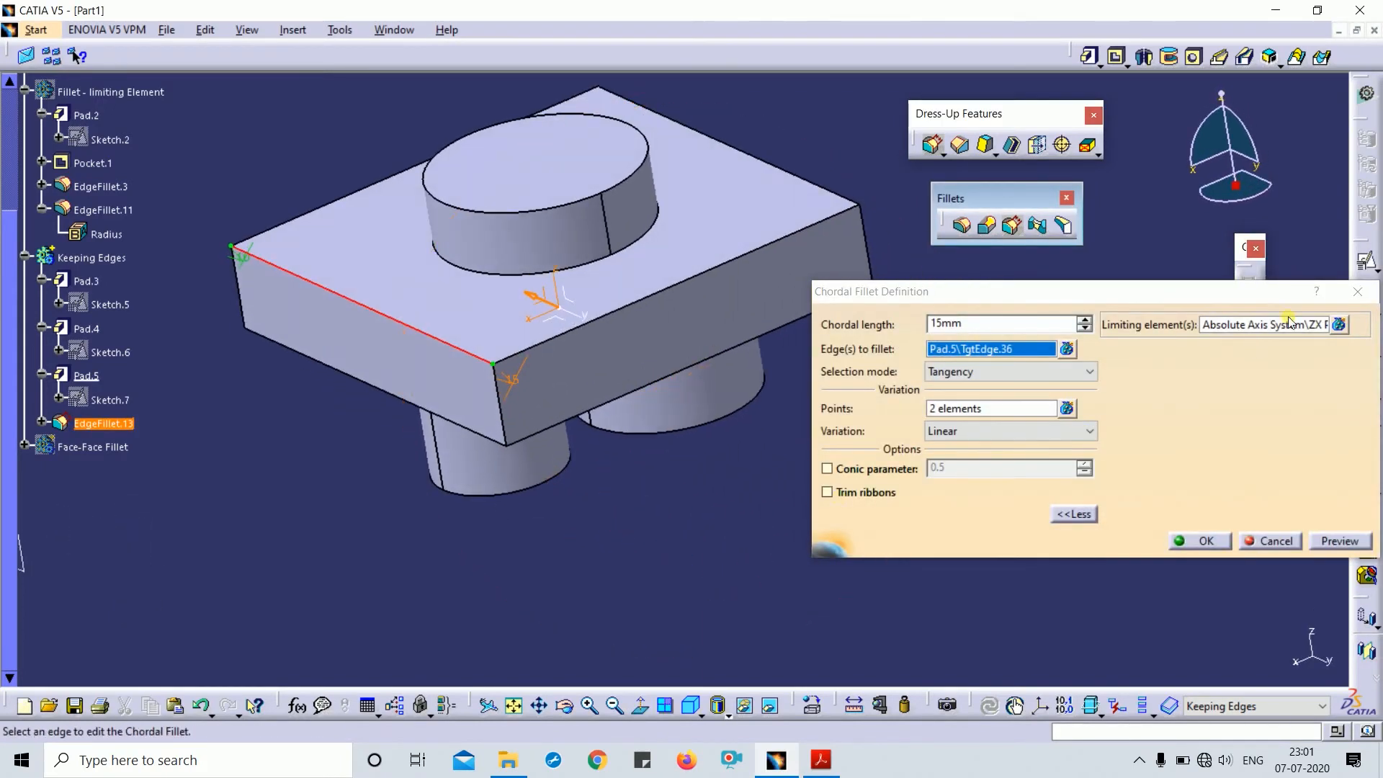
{"action": "left_click", "coordinate": [1357, 292]}
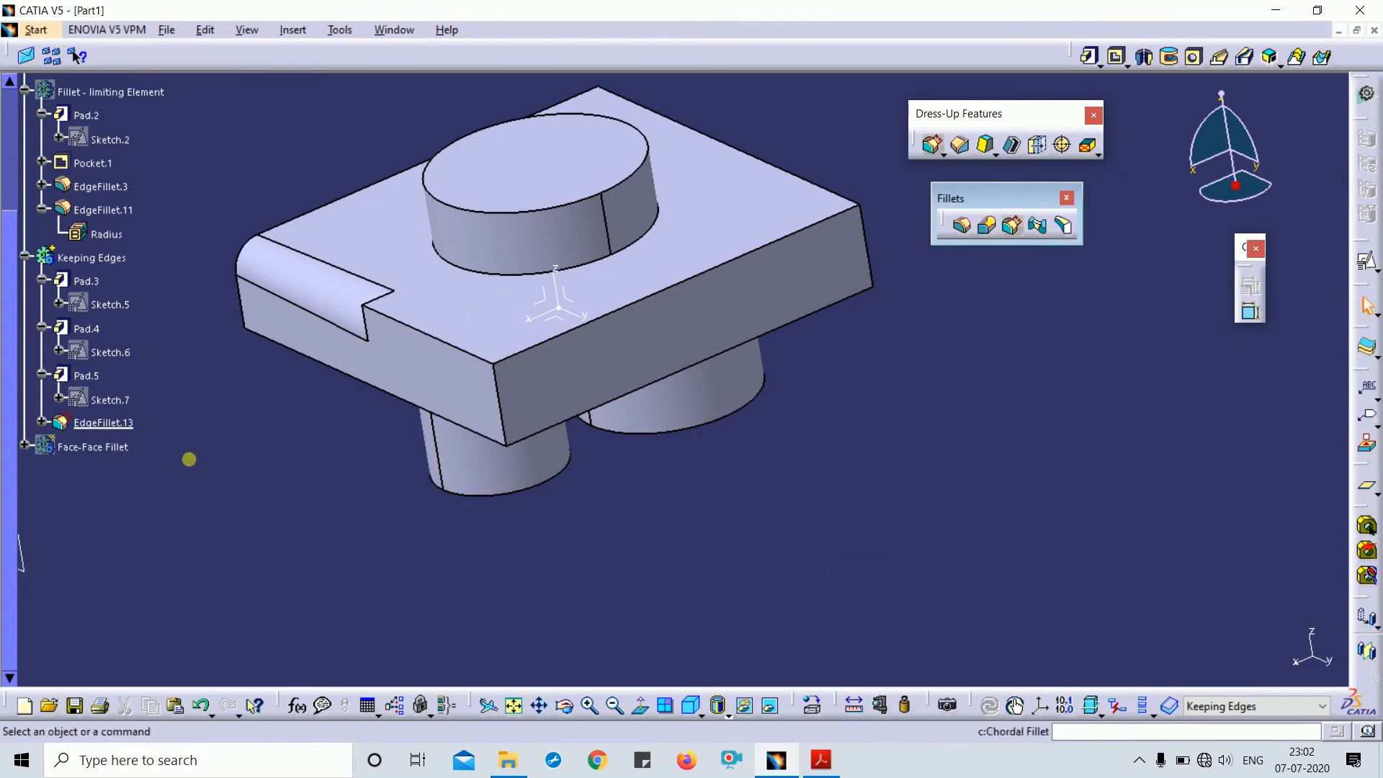
{"action": "left_click", "coordinate": [108, 260]}
- Hide Keeping Edges and show the Face-Face Fillet body in isometric view
{"action": "key", "text": "space"}
{"action": "left_click", "coordinate": [97, 447]}
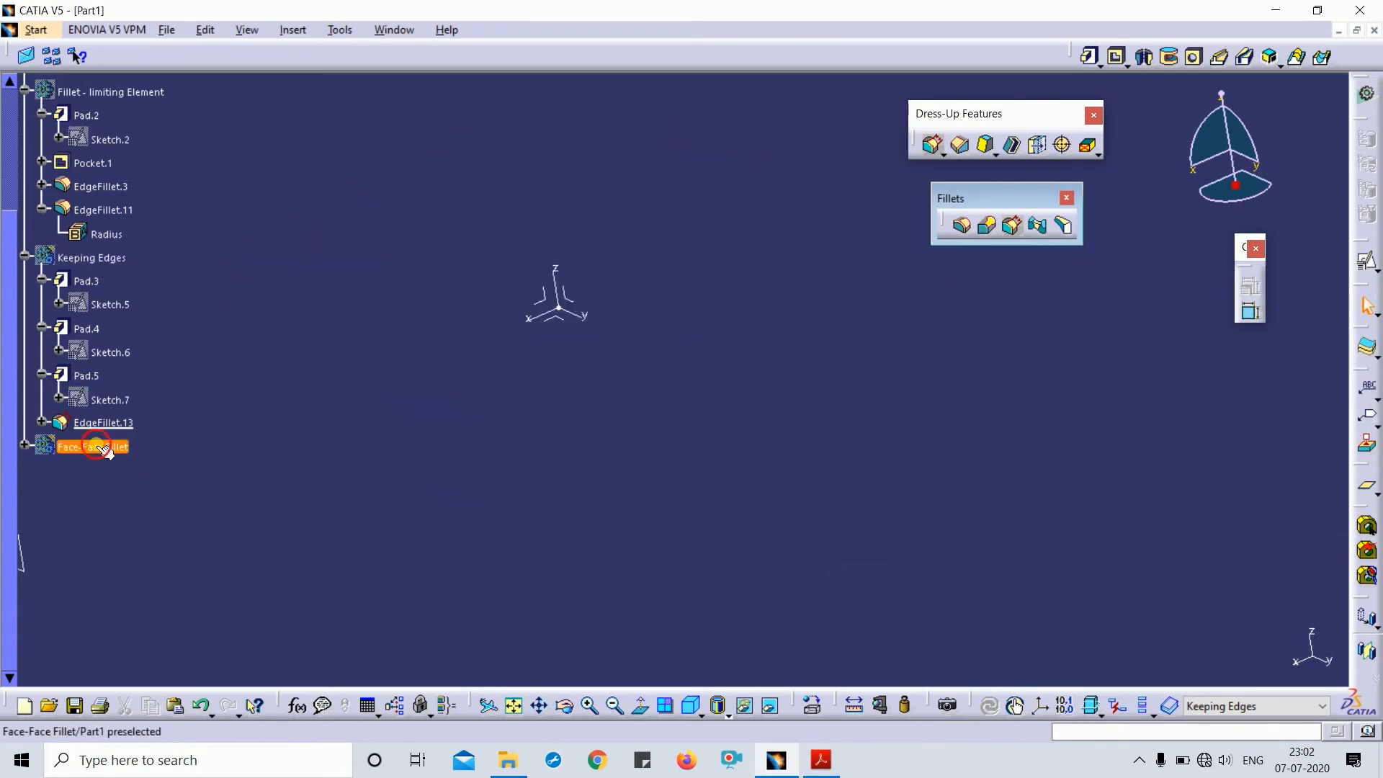
{"action": "key", "text": "space"}
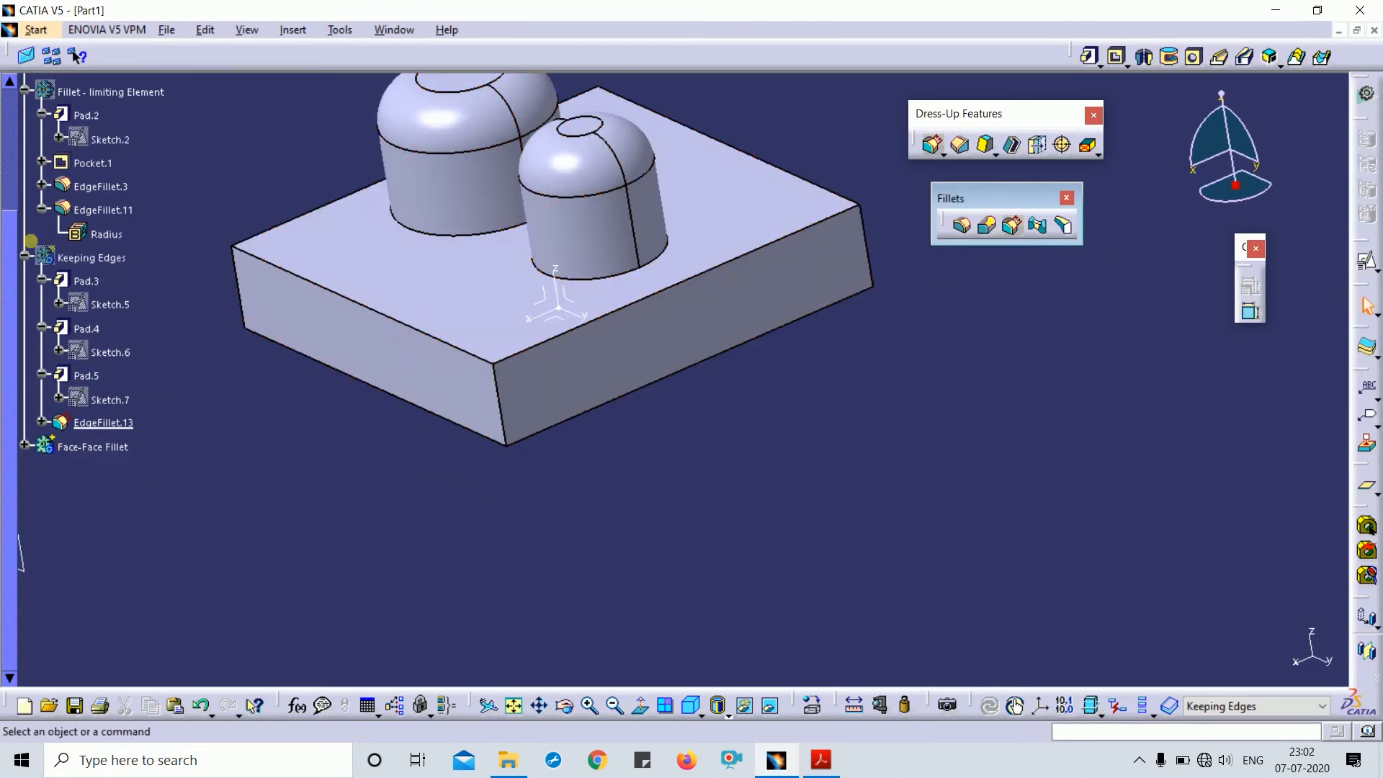
{"action": "left_click", "coordinate": [26, 260]}
{"action": "middle_click_drag", "start_coordinate": [726, 490], "coordinate": [882, 505]}
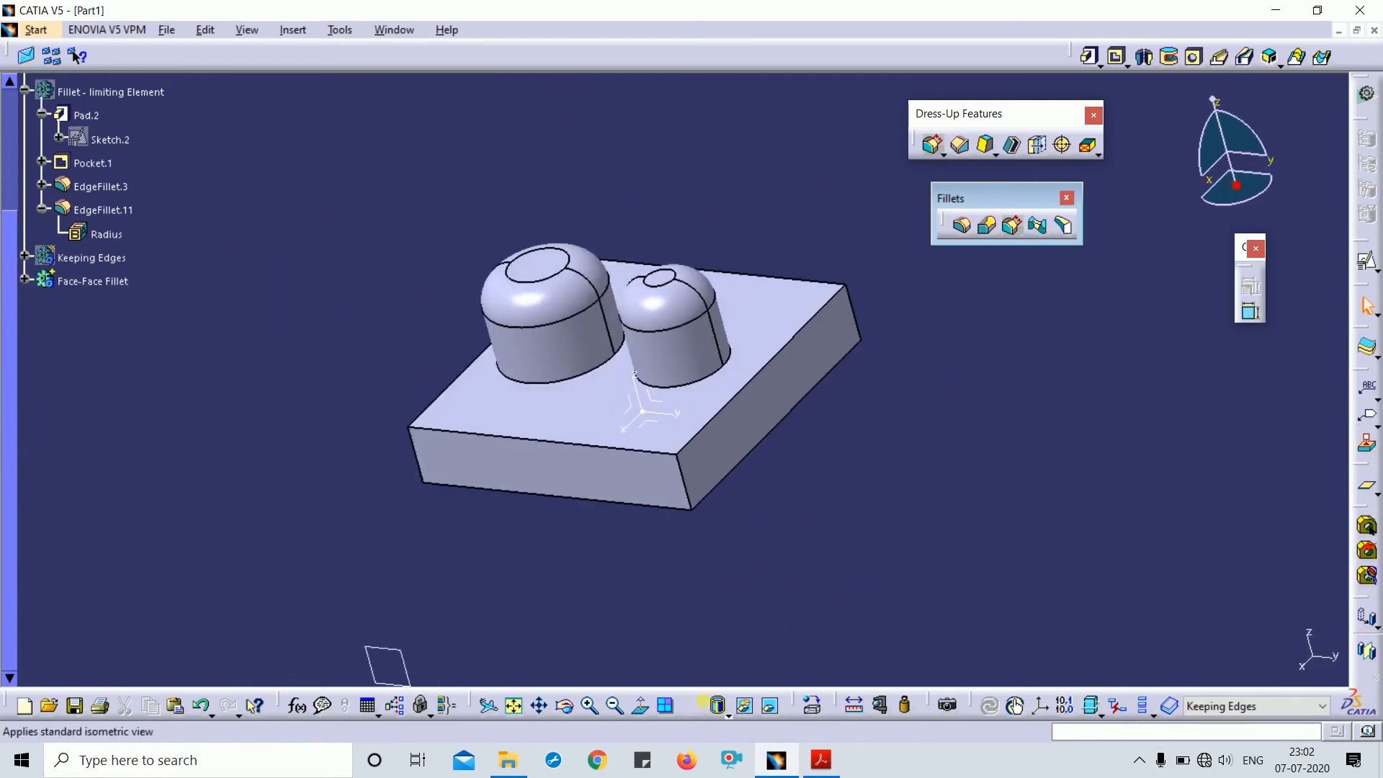
{"action": "left_click", "coordinate": [692, 706]}
- Inspect the cylinders and check the dome fillet's 10mm radius
{"action": "middle_click_drag", "start_coordinate": [812, 562], "coordinate": [790, 383]}
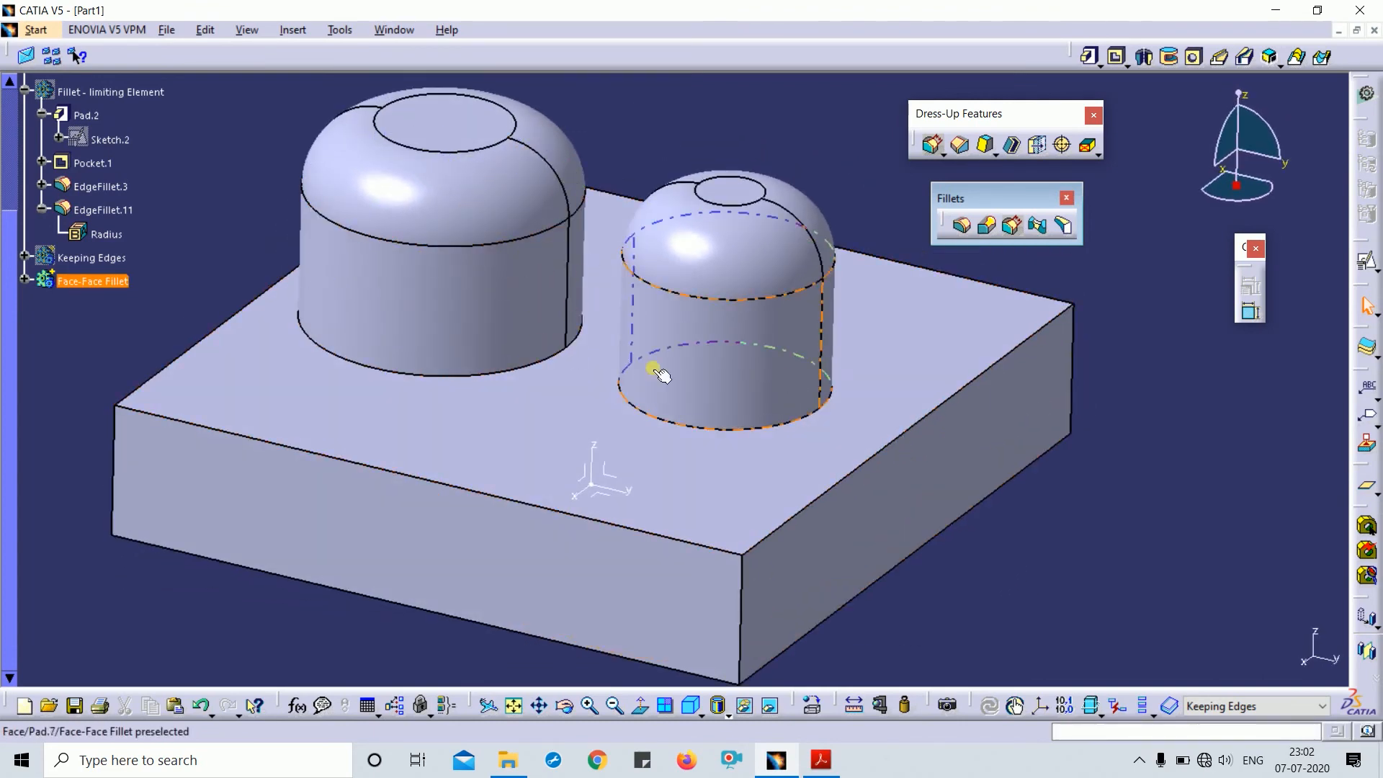
{"action": "middle_click_drag", "start_coordinate": [655, 370], "coordinate": [735, 482]}
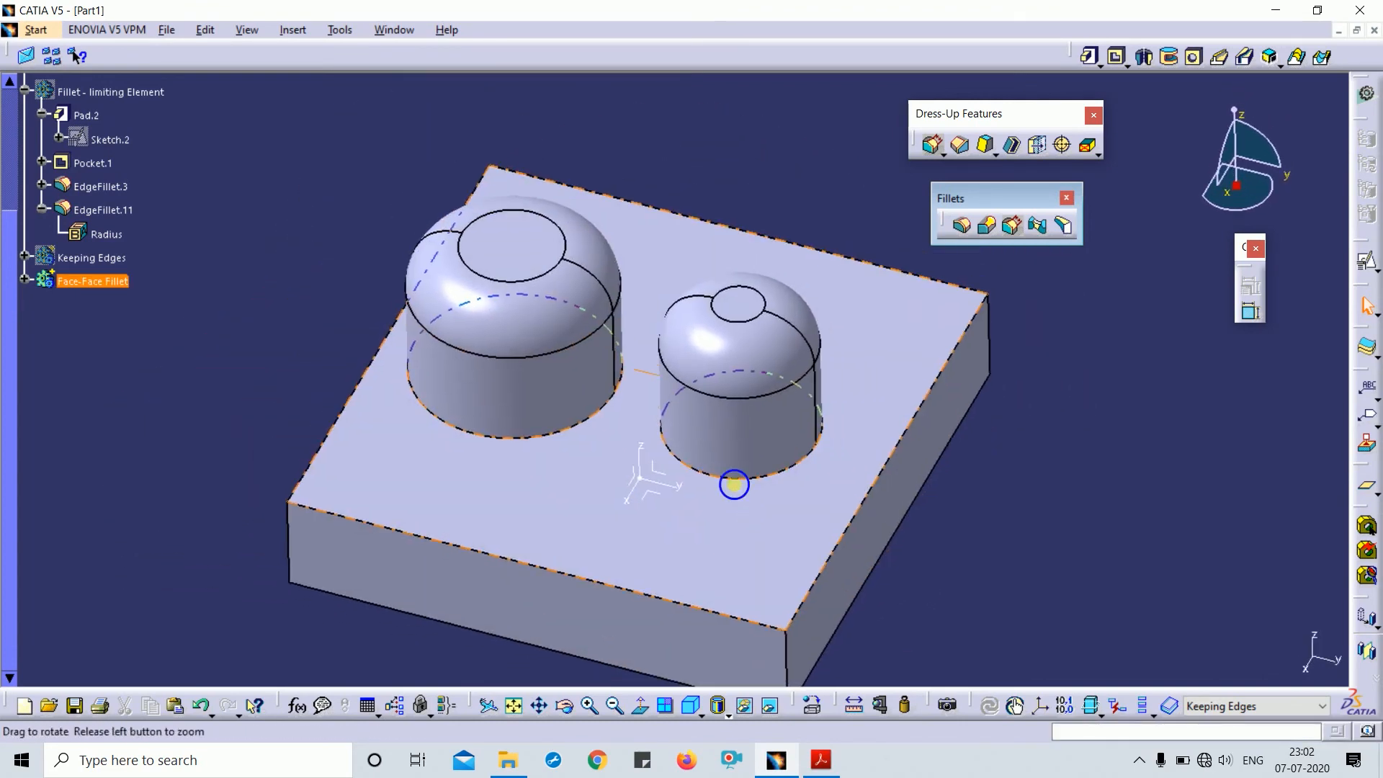
{"action": "left_click", "coordinate": [702, 713]}
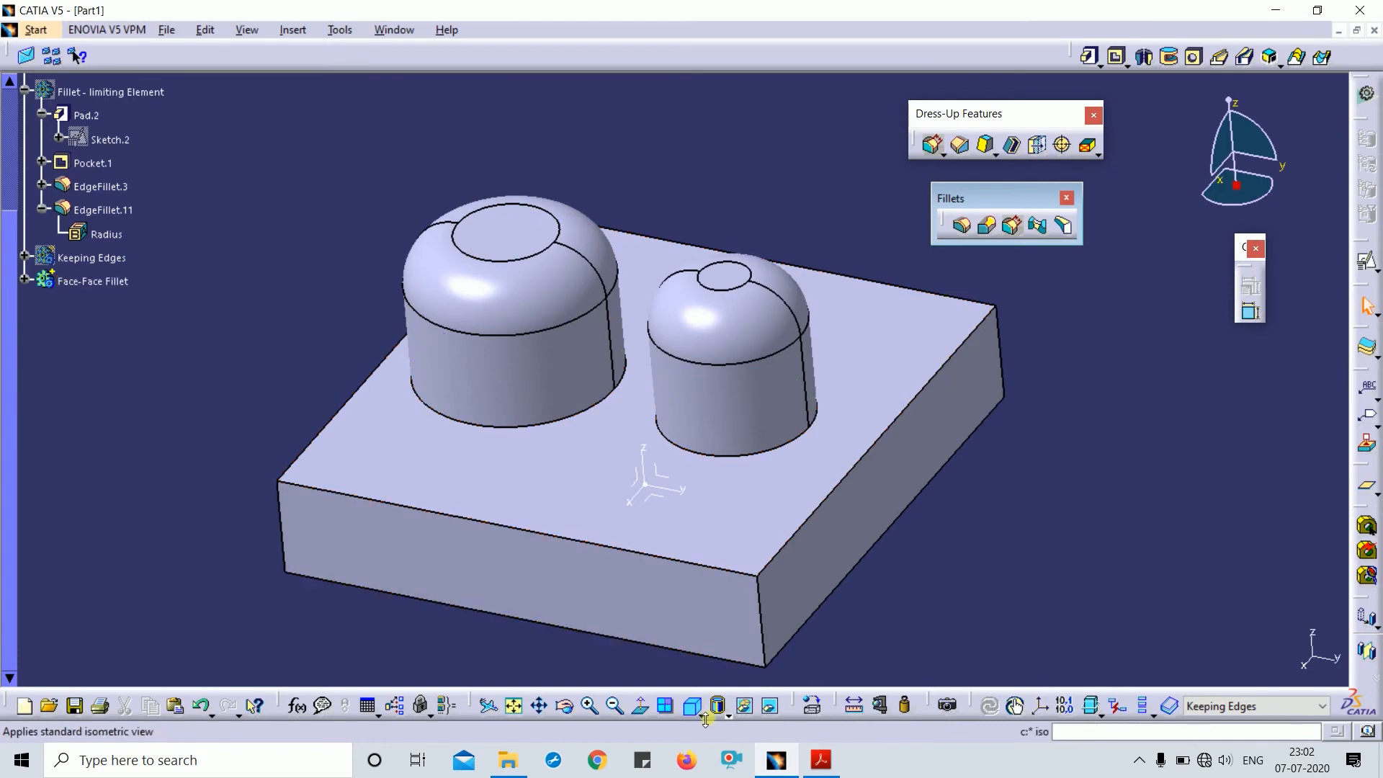
{"action": "double_click", "coordinate": [548, 261]}
{"action": "left_click", "coordinate": [547, 260]}
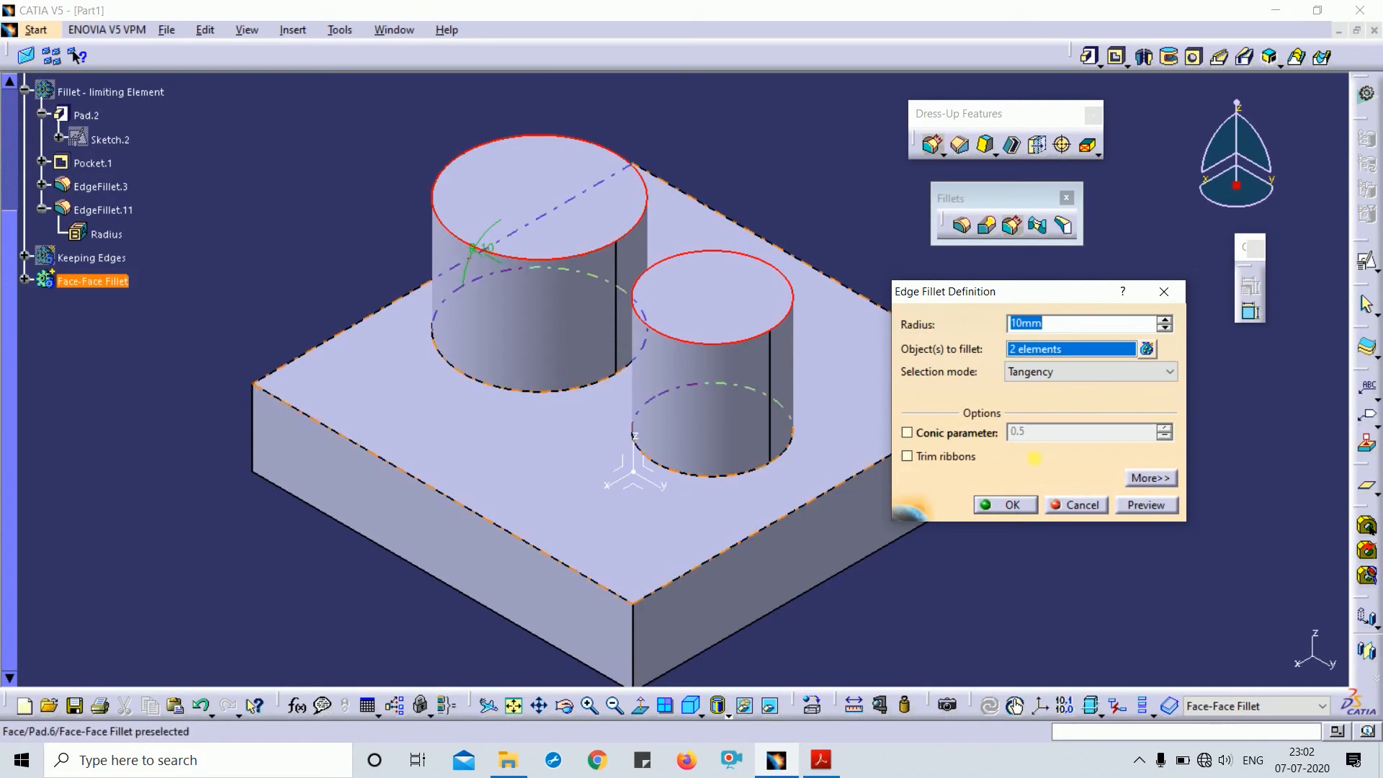
{"action": "left_click", "coordinate": [1017, 505]}
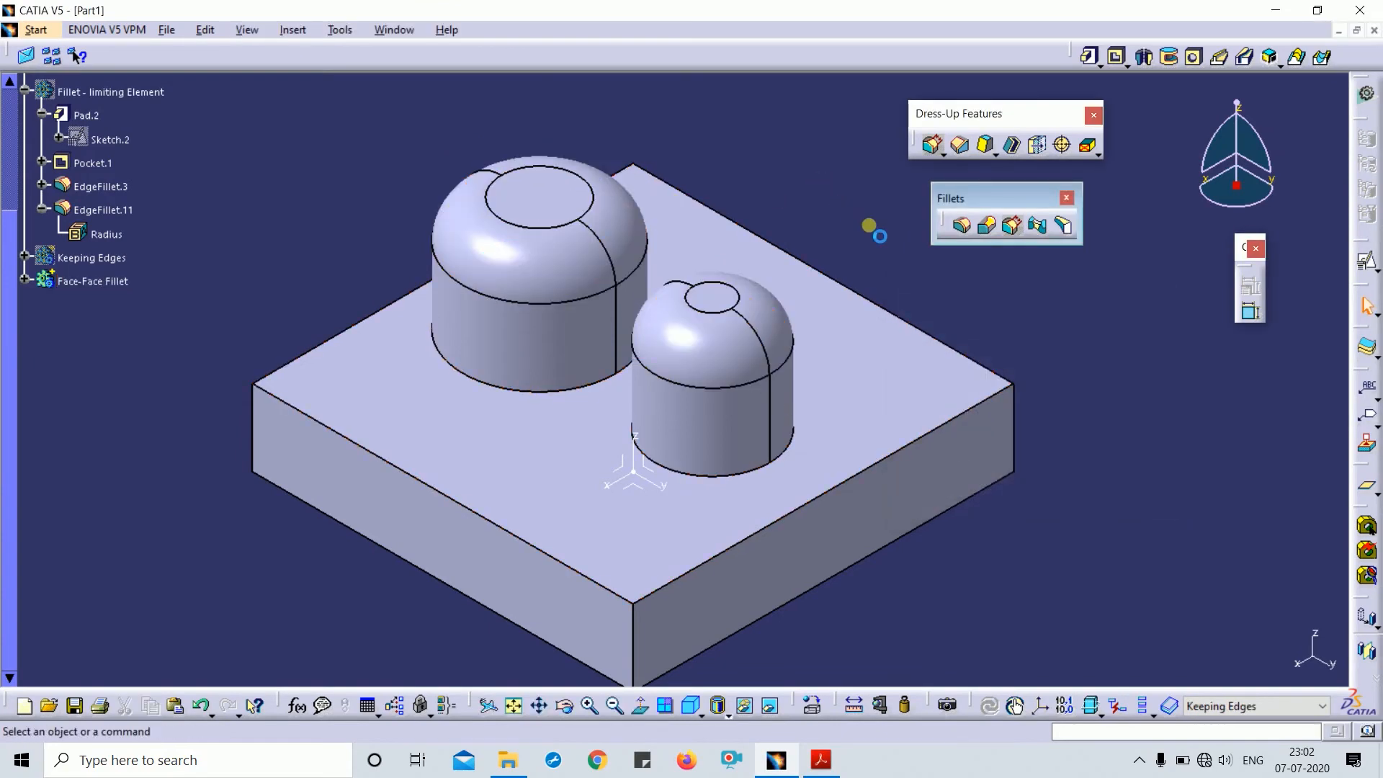
- Define Face-Face Fillet as the in-work object after the first face pick fails
{"action": "left_click", "coordinate": [1041, 228]}
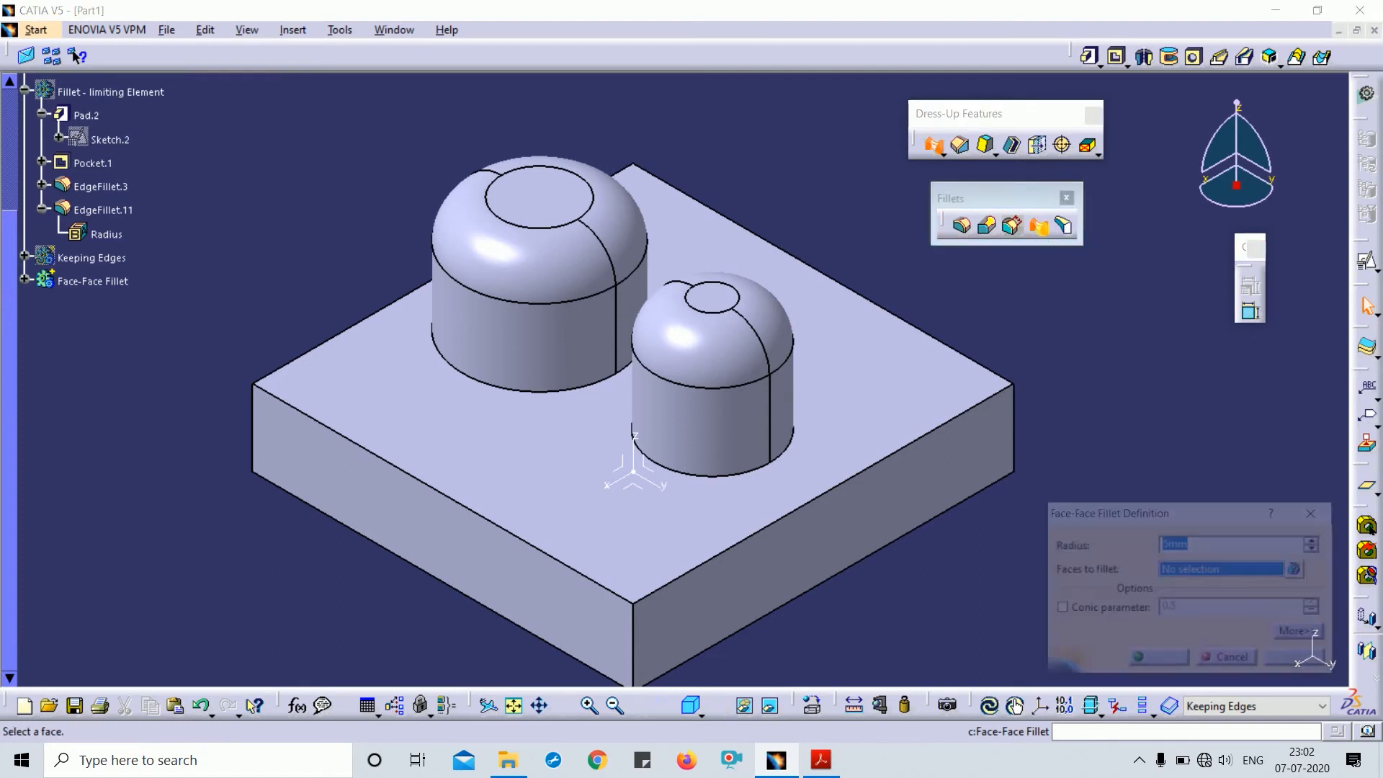
{"action": "left_click", "coordinate": [494, 349]}
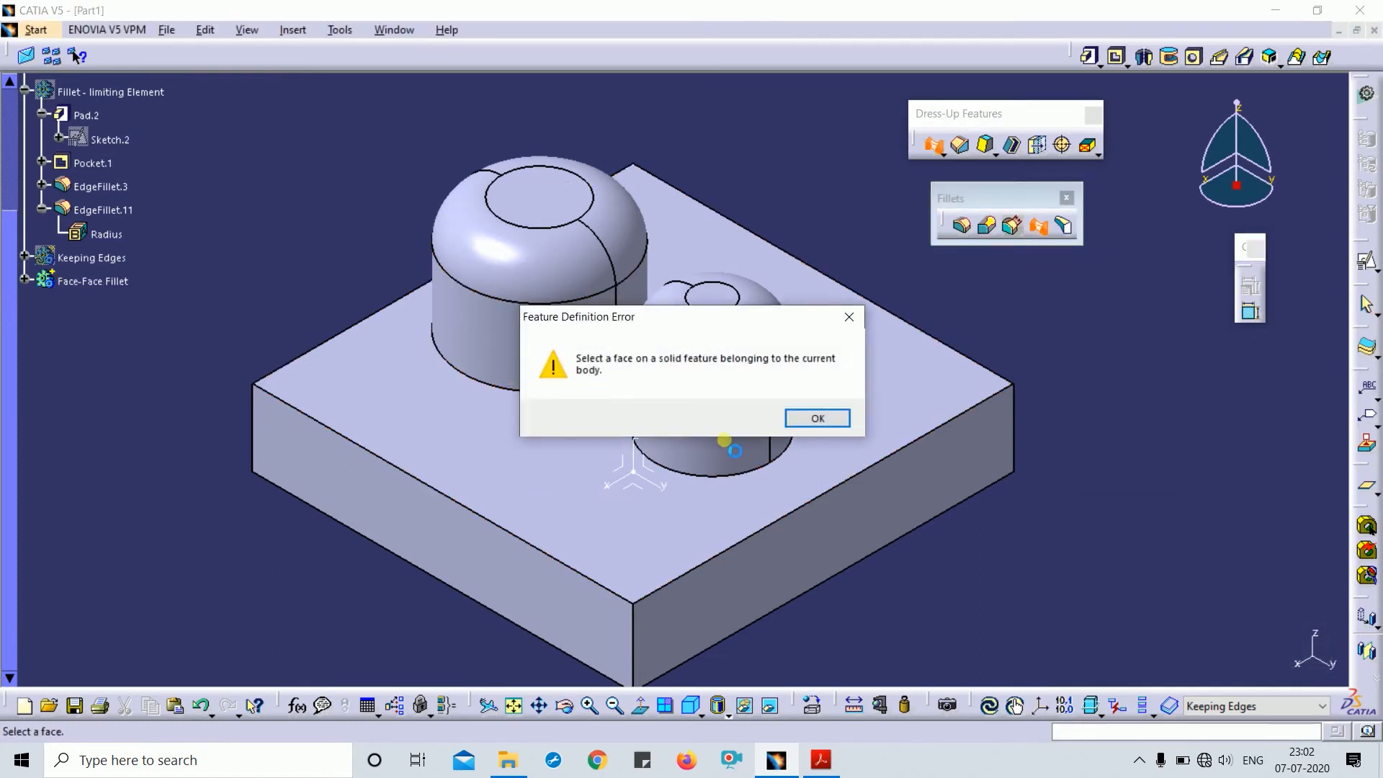
{"action": "left_click", "coordinate": [820, 409]}
{"action": "right_click", "coordinate": [91, 281]}
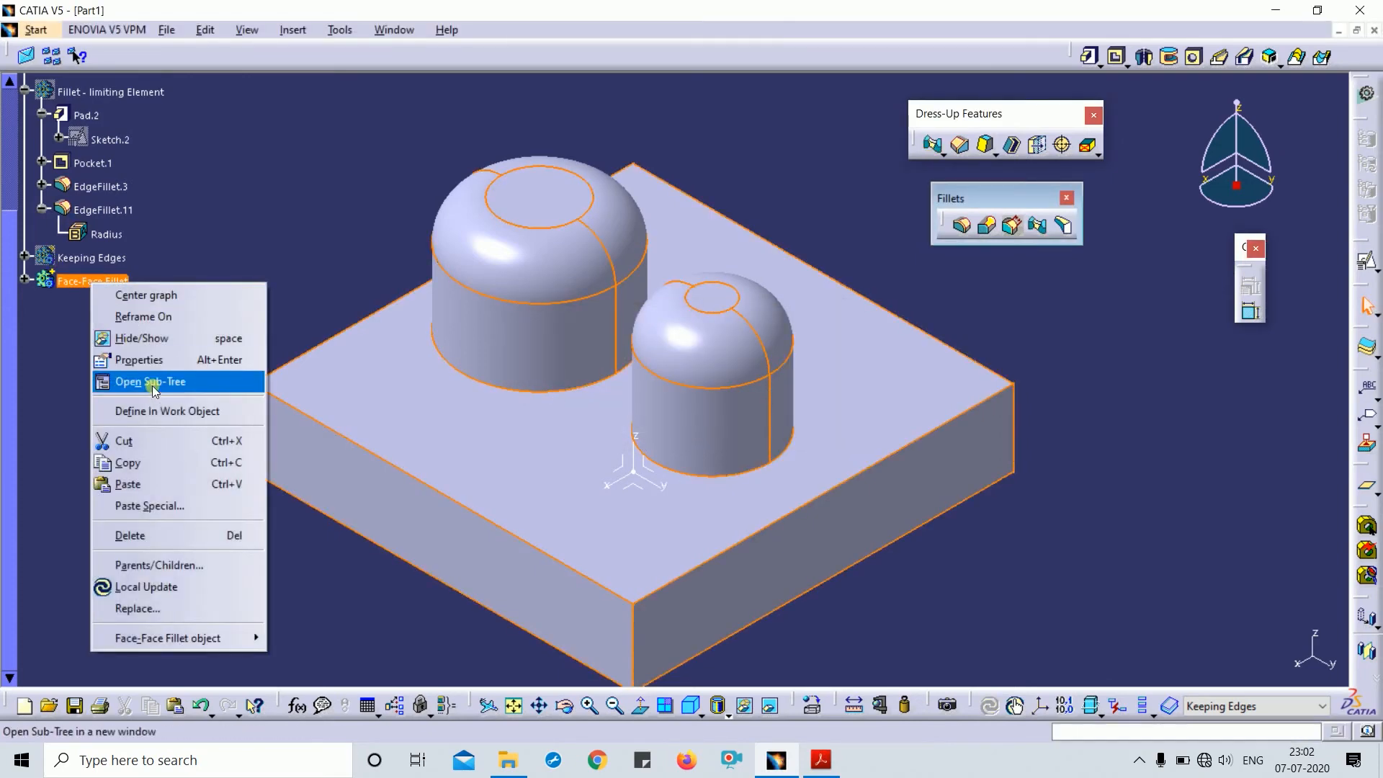
{"action": "left_click", "coordinate": [148, 411]}
{"action": "left_click", "coordinate": [975, 327]}
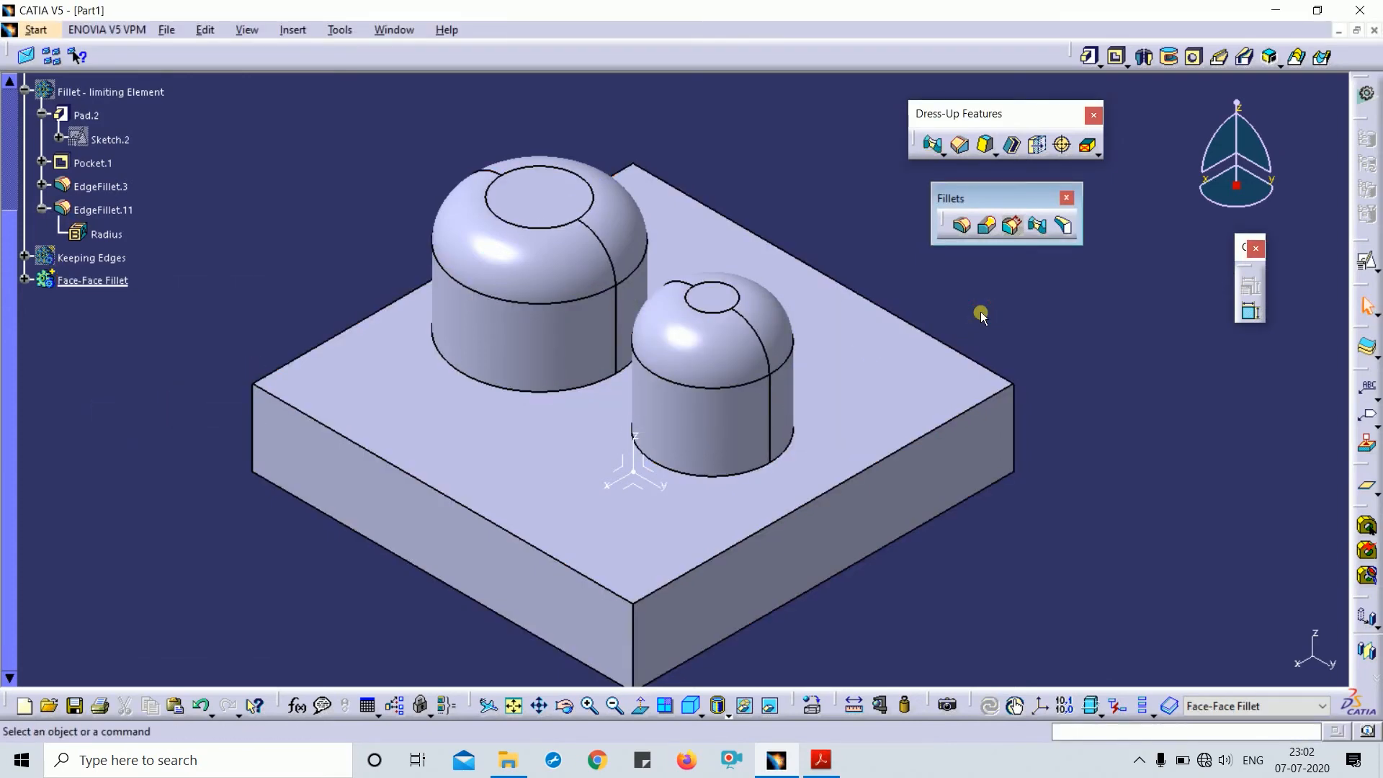
- Create a 20mm face-face fillet between the larger and smaller dome faces
{"action": "left_click", "coordinate": [1038, 226]}
{"action": "left_click", "coordinate": [504, 328]}
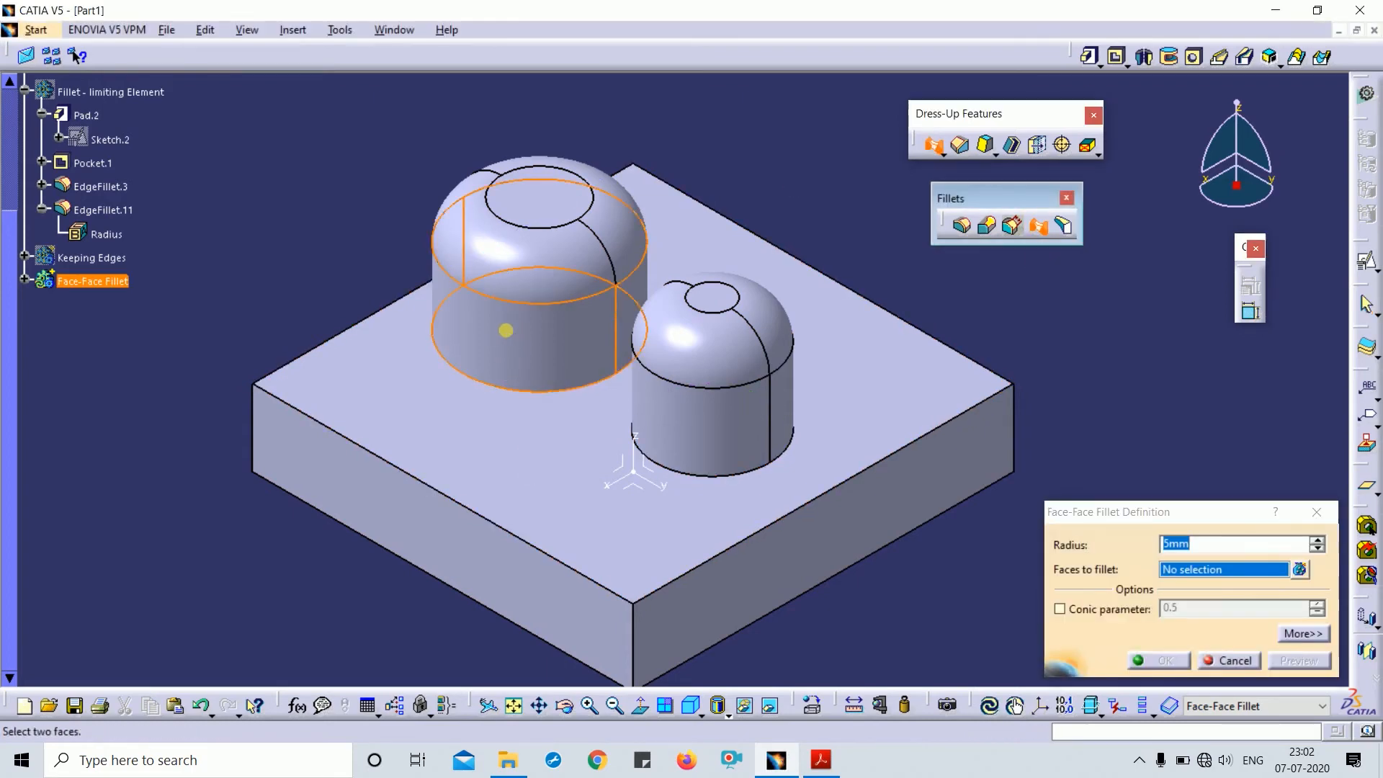
{"action": "left_click", "coordinate": [721, 428]}
{"action": "middle_click_drag", "start_coordinate": [634, 459], "coordinate": [775, 437]}
{"action": "left_click", "coordinate": [1215, 546]}
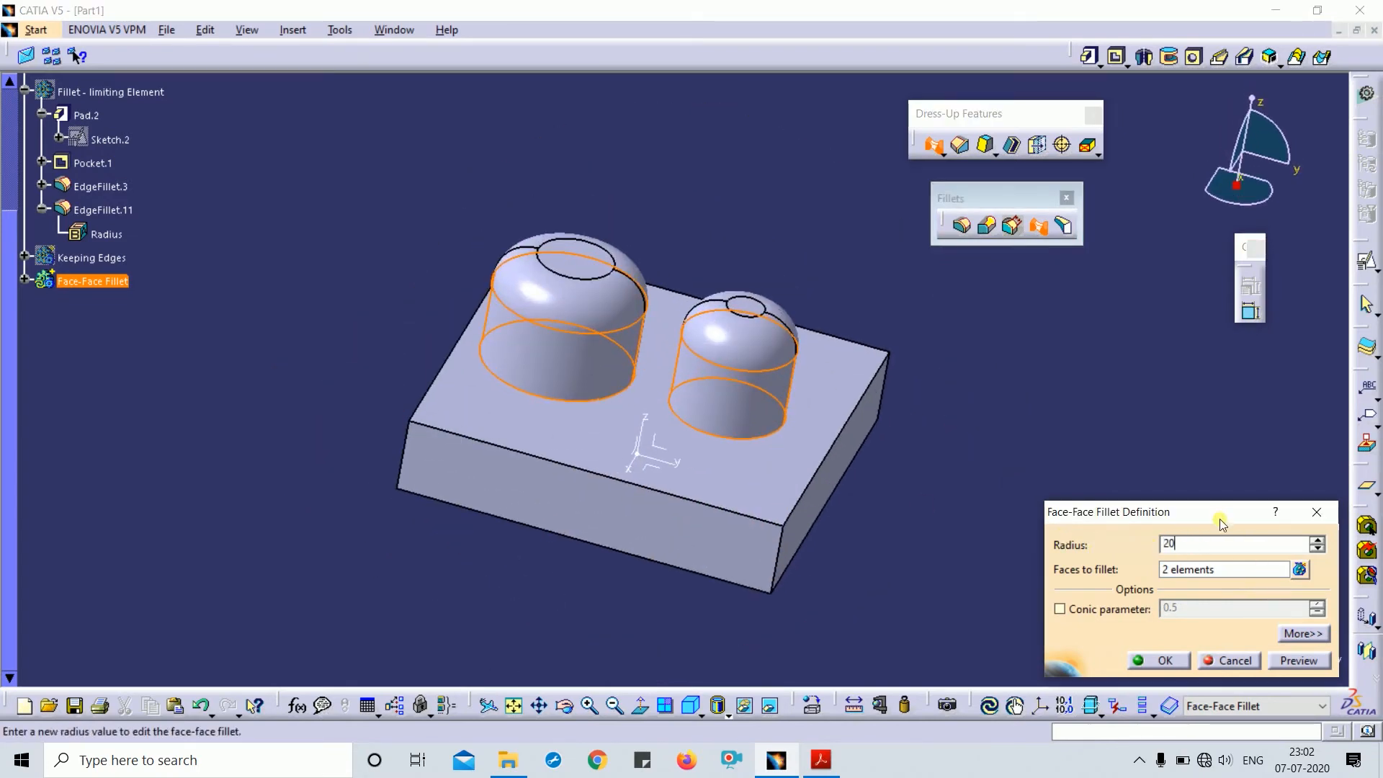
{"action": "left_click_drag", "start_coordinate": [1223, 524], "coordinate": [1160, 265]}
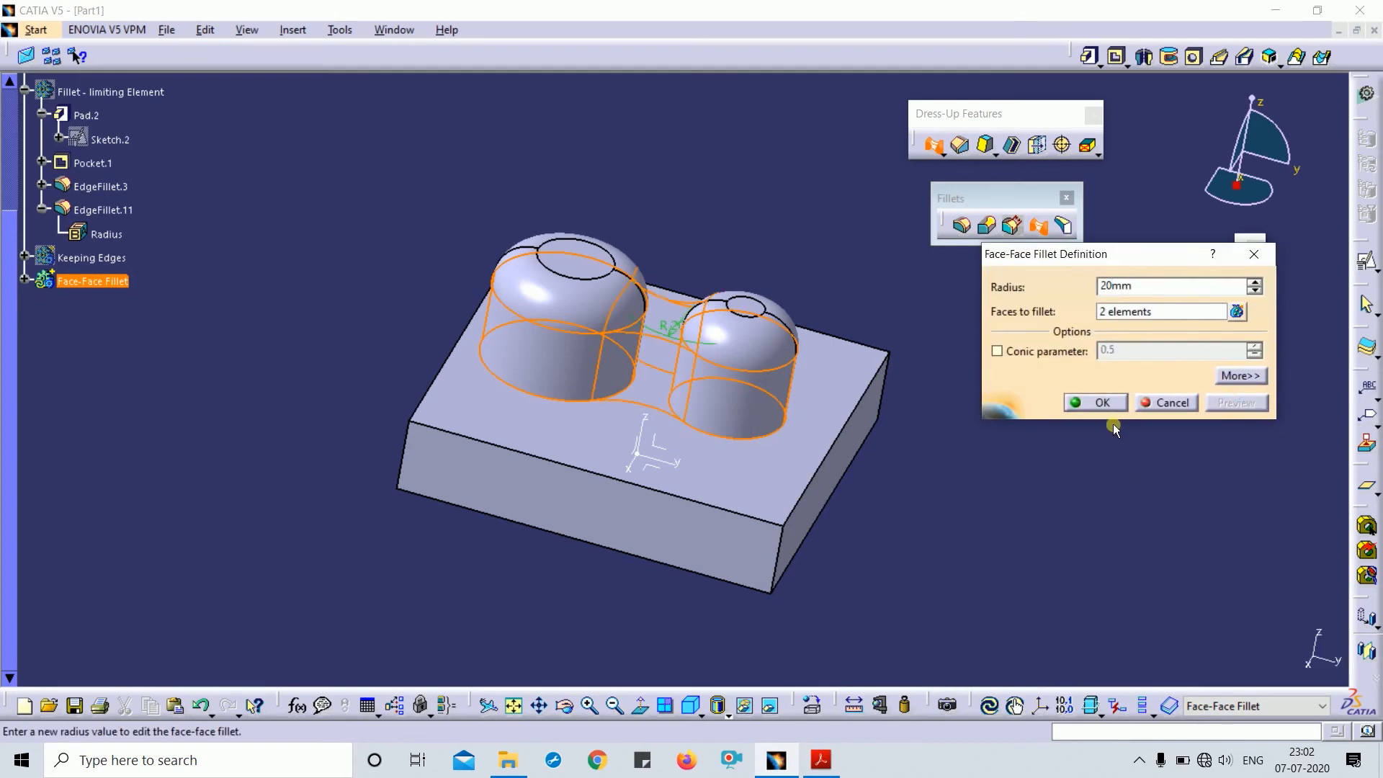
{"action": "middle_click_drag", "start_coordinate": [798, 439], "coordinate": [747, 368]}
{"action": "left_click", "coordinate": [1099, 403]}
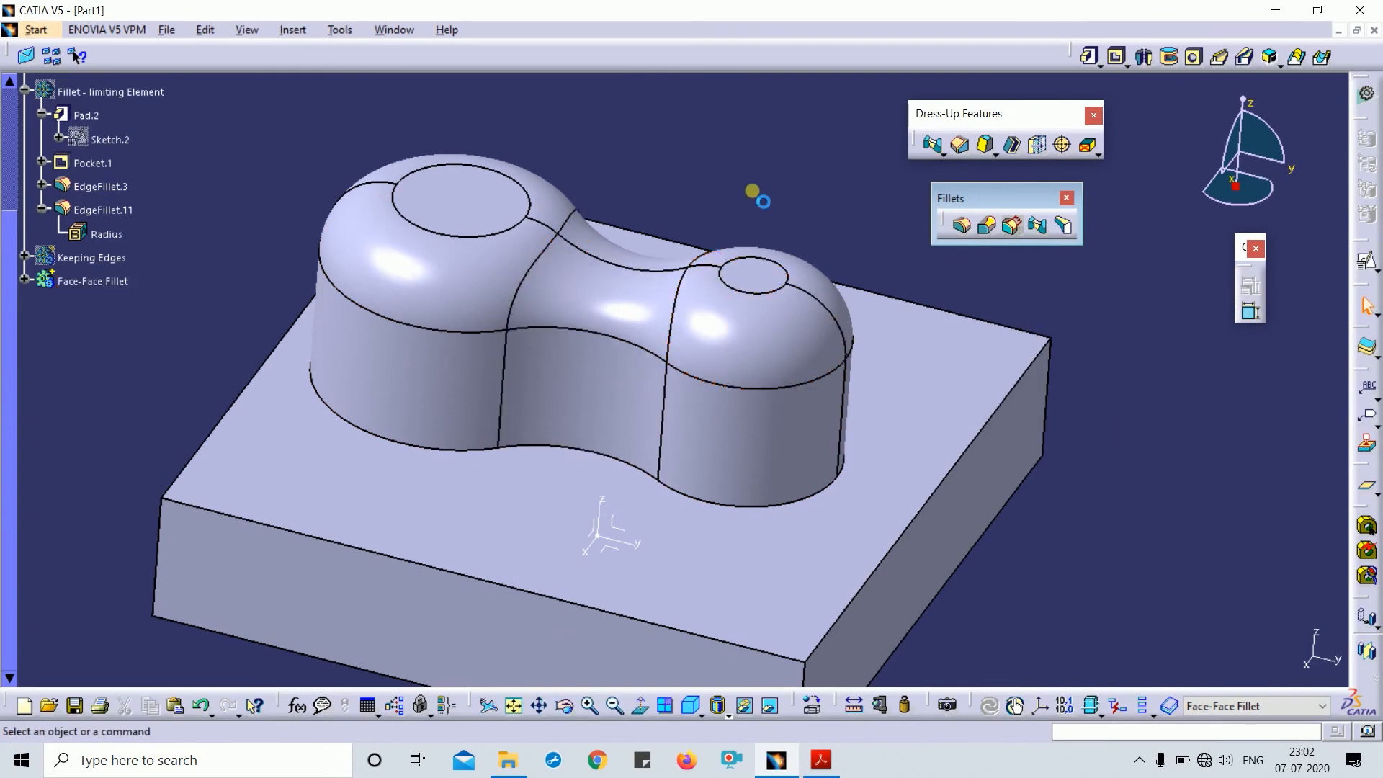
{"action": "middle_click_drag", "start_coordinate": [757, 194], "coordinate": [643, 359]}
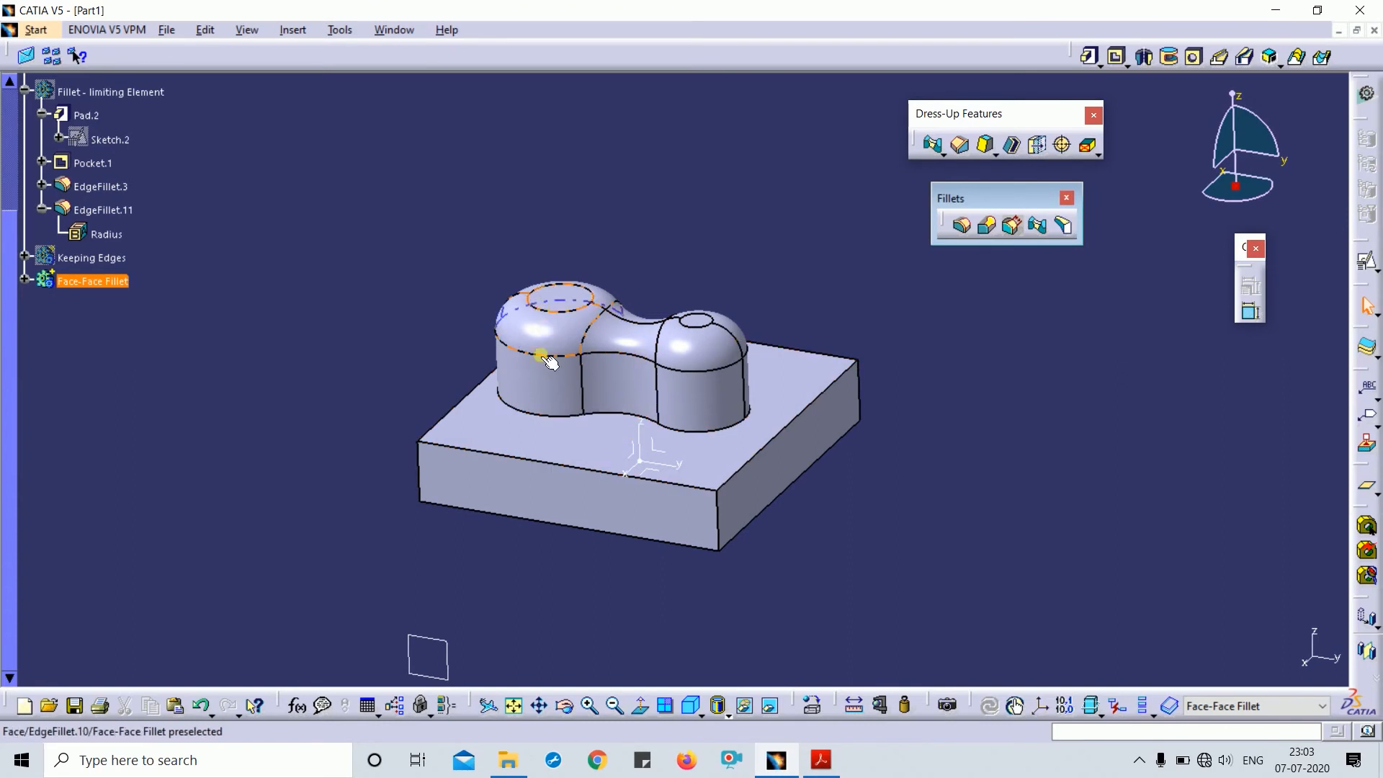
- Delete the dome edge fillet from the cylinders
{"action": "double_click", "coordinate": [551, 317]}
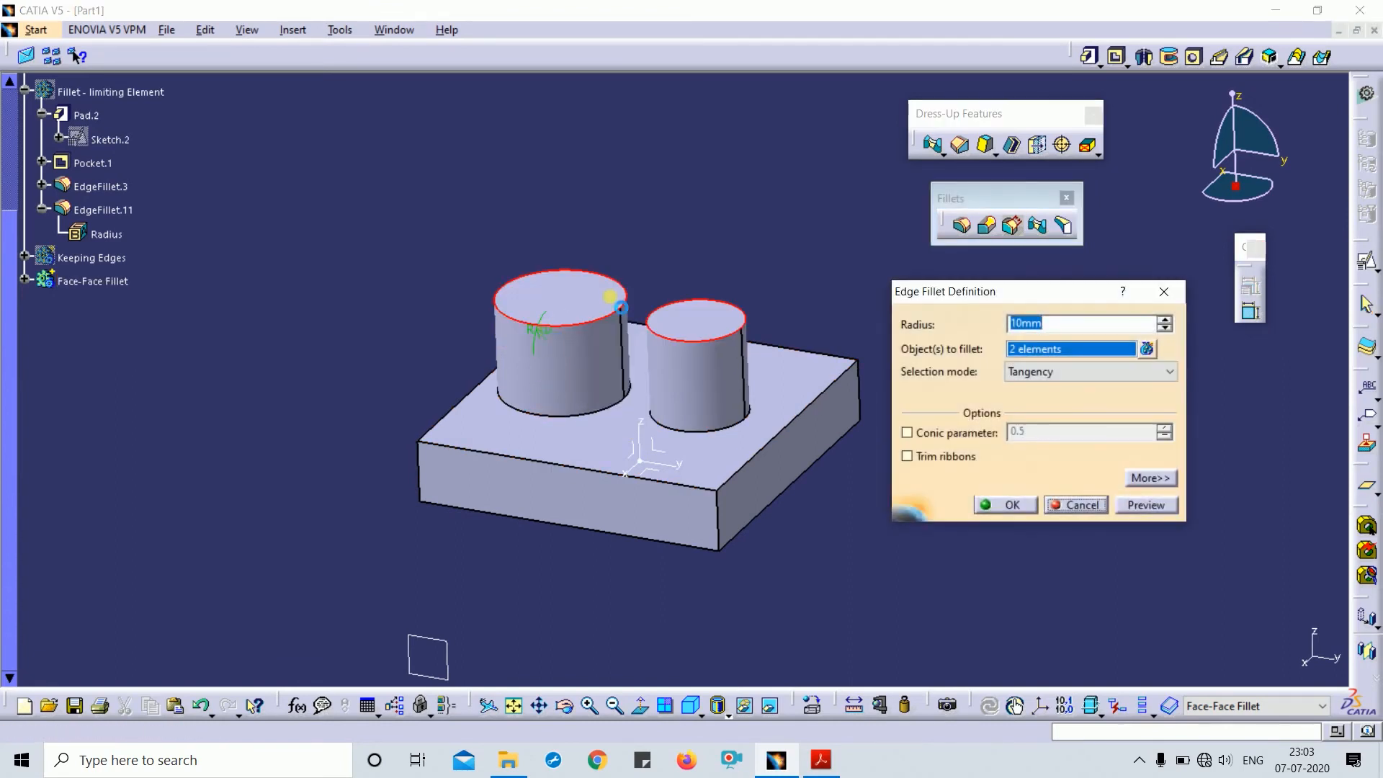
{"action": "key", "text": "Return"}
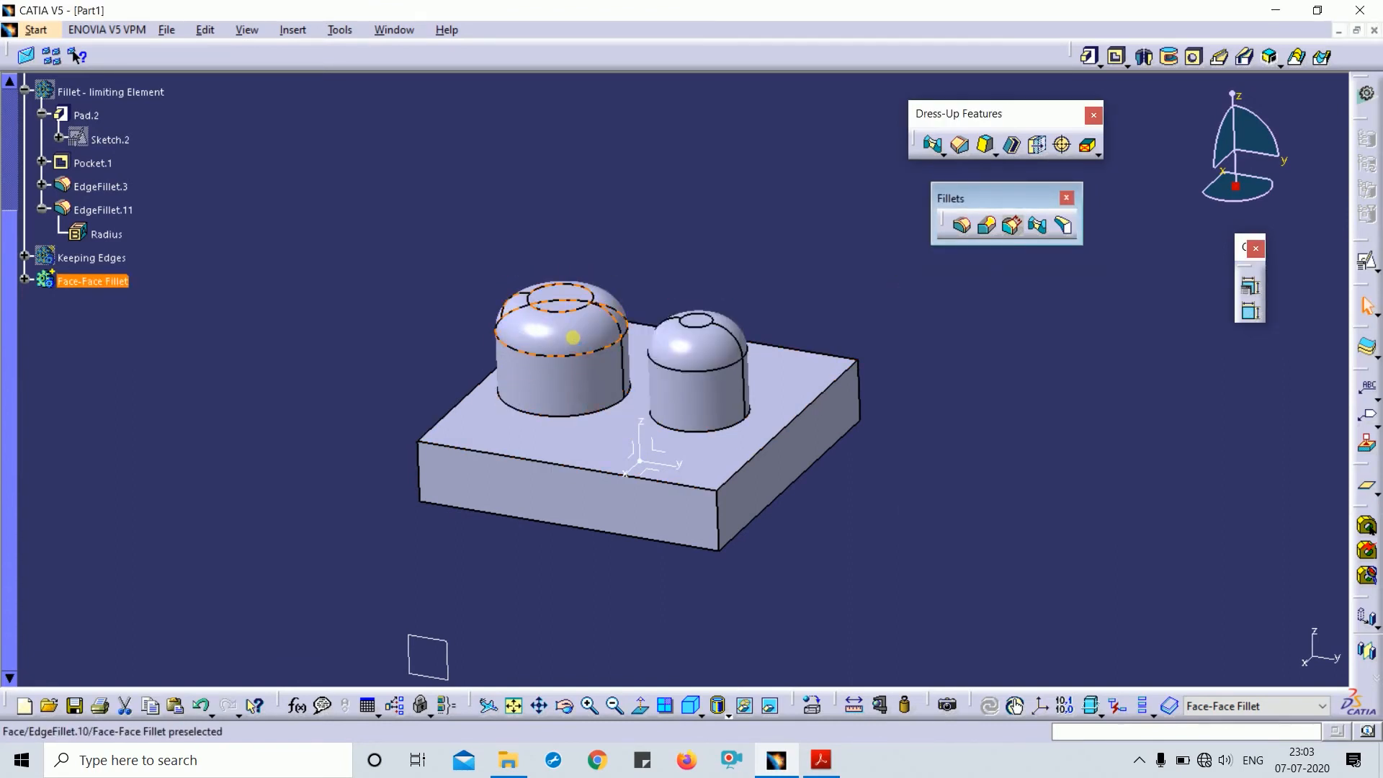
{"action": "left_click", "coordinate": [572, 337]}
{"action": "key", "text": "Delete"}
{"action": "key", "text": "Return"}
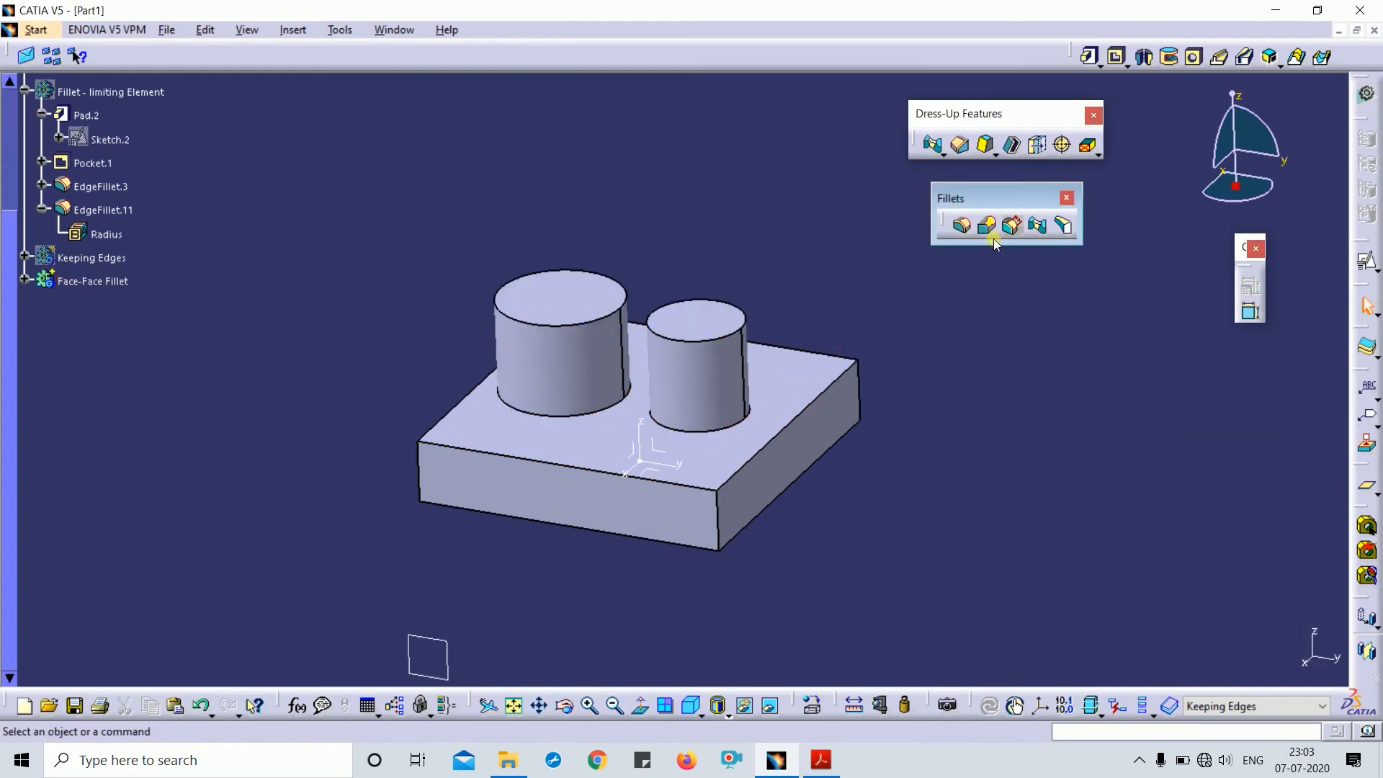
- Make Face-Face Fillet the in-work object after a rejected face selection
{"action": "left_click", "coordinate": [1042, 232]}
{"action": "left_click", "coordinate": [565, 392]}
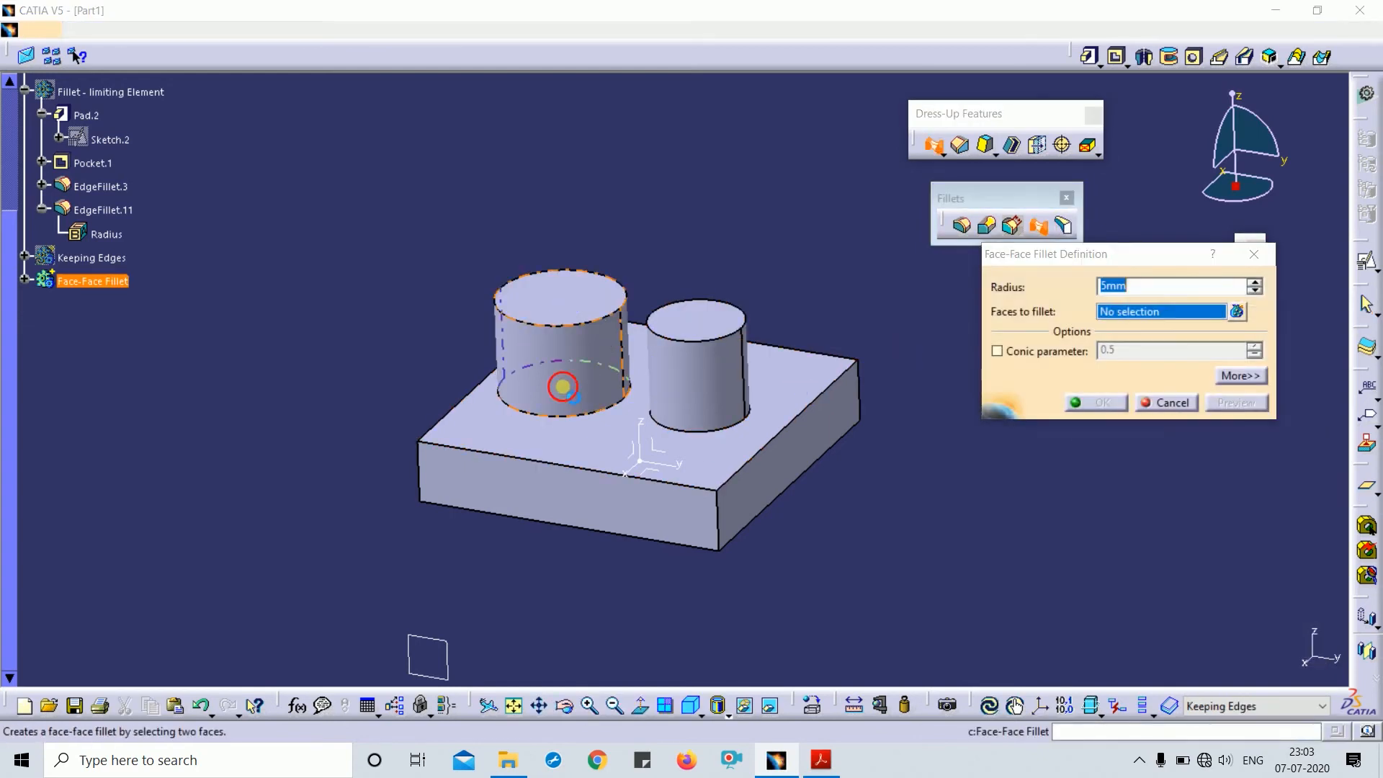
{"action": "left_click", "coordinate": [846, 420]}
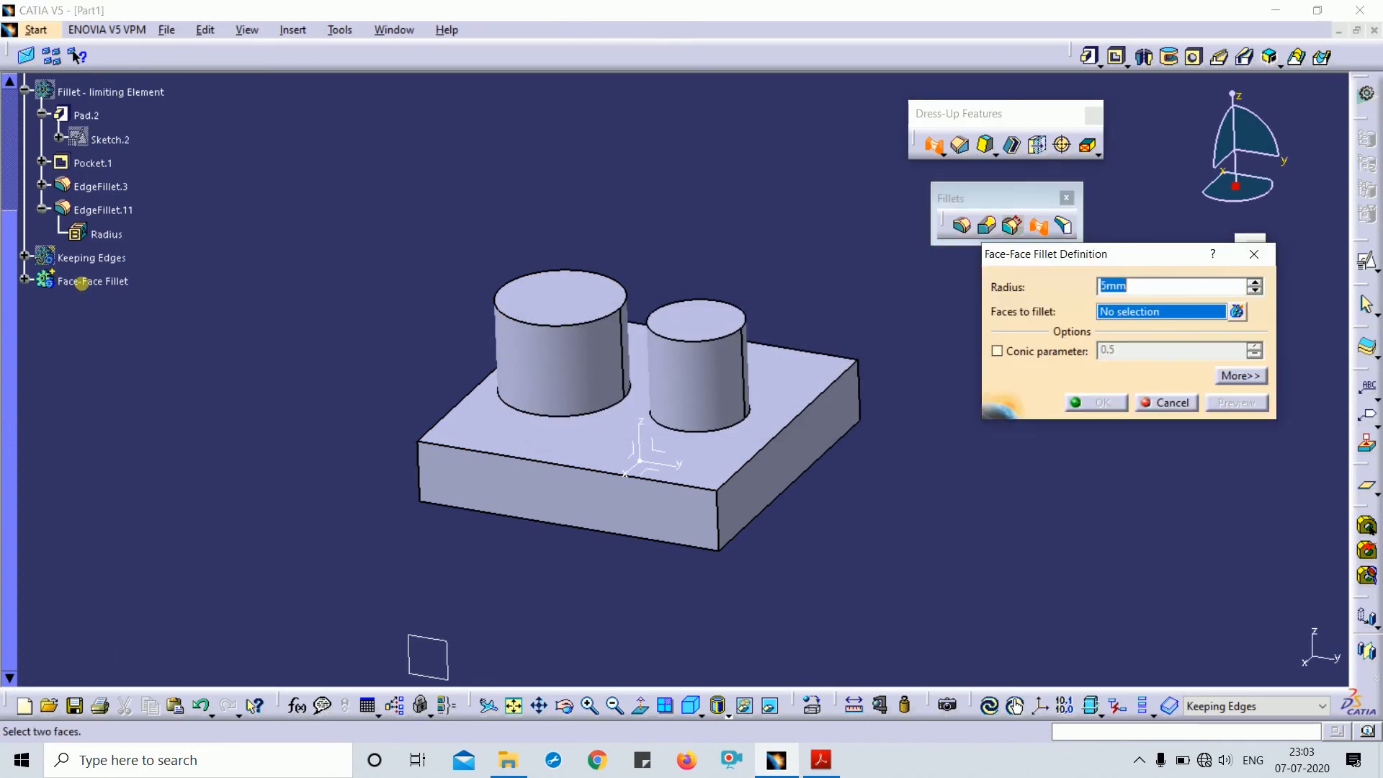
{"action": "left_click", "coordinate": [1166, 402]}
{"action": "right_click", "coordinate": [87, 282]}
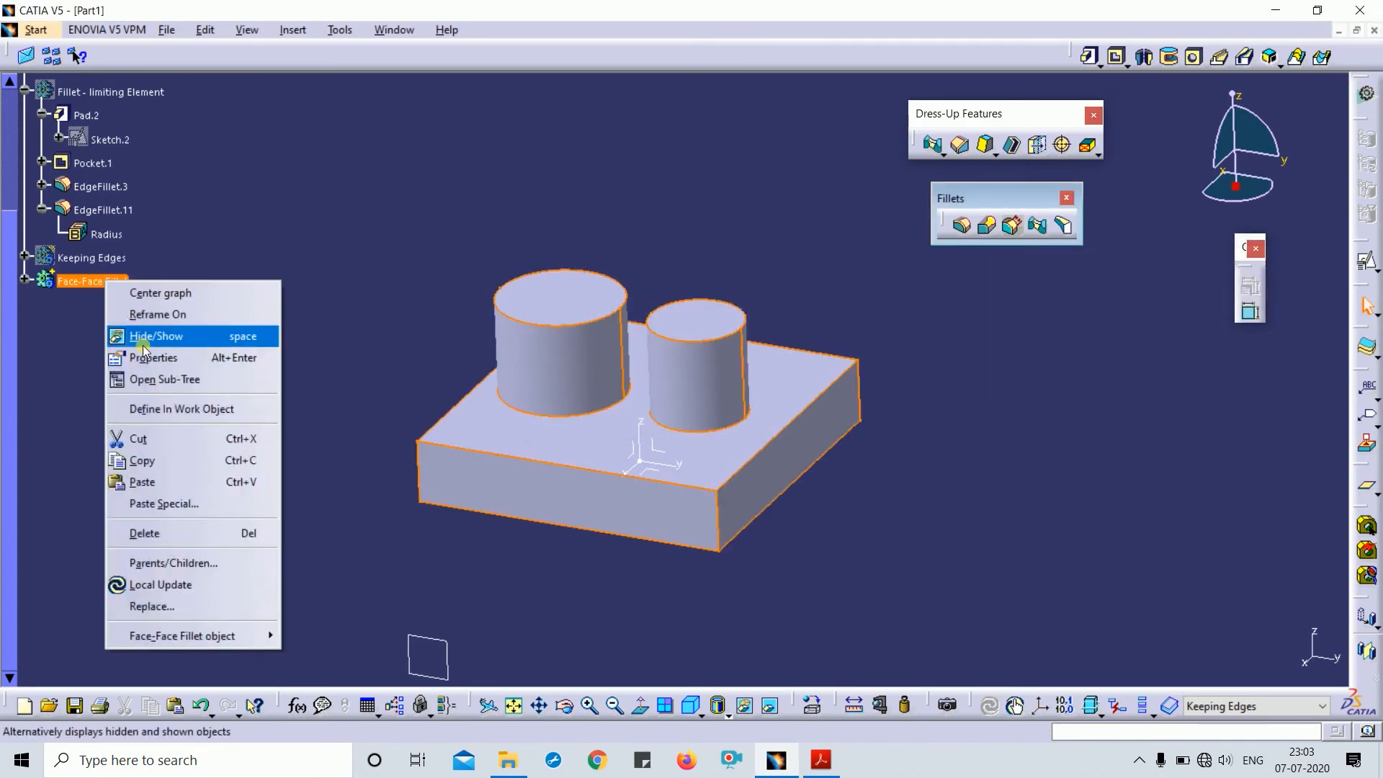
{"action": "left_click", "coordinate": [209, 409]}
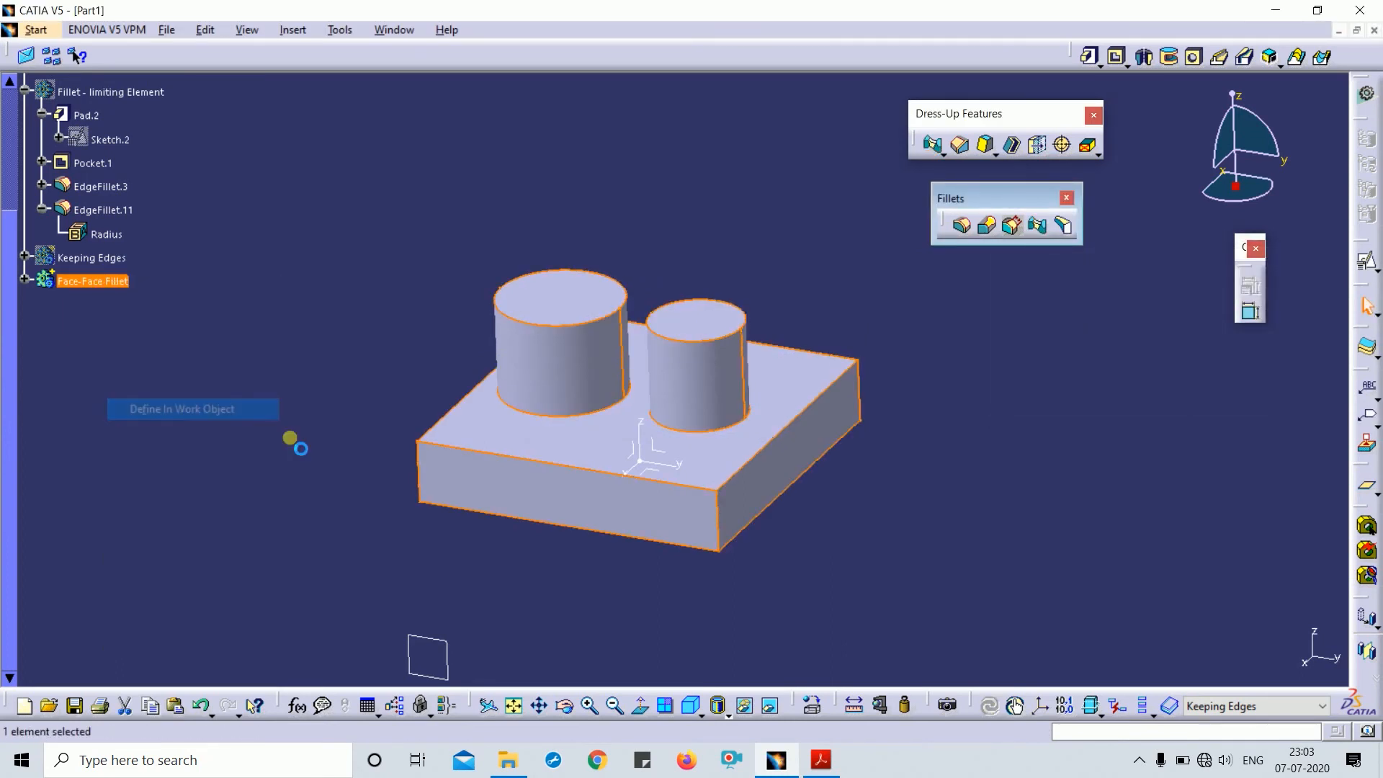
- Attempt a 20mm face-face fillet between the cylinder side faces, then cancel after the update error
{"action": "left_click", "coordinate": [1037, 225]}
{"action": "left_click", "coordinate": [609, 342]}
{"action": "left_click", "coordinate": [701, 392]}
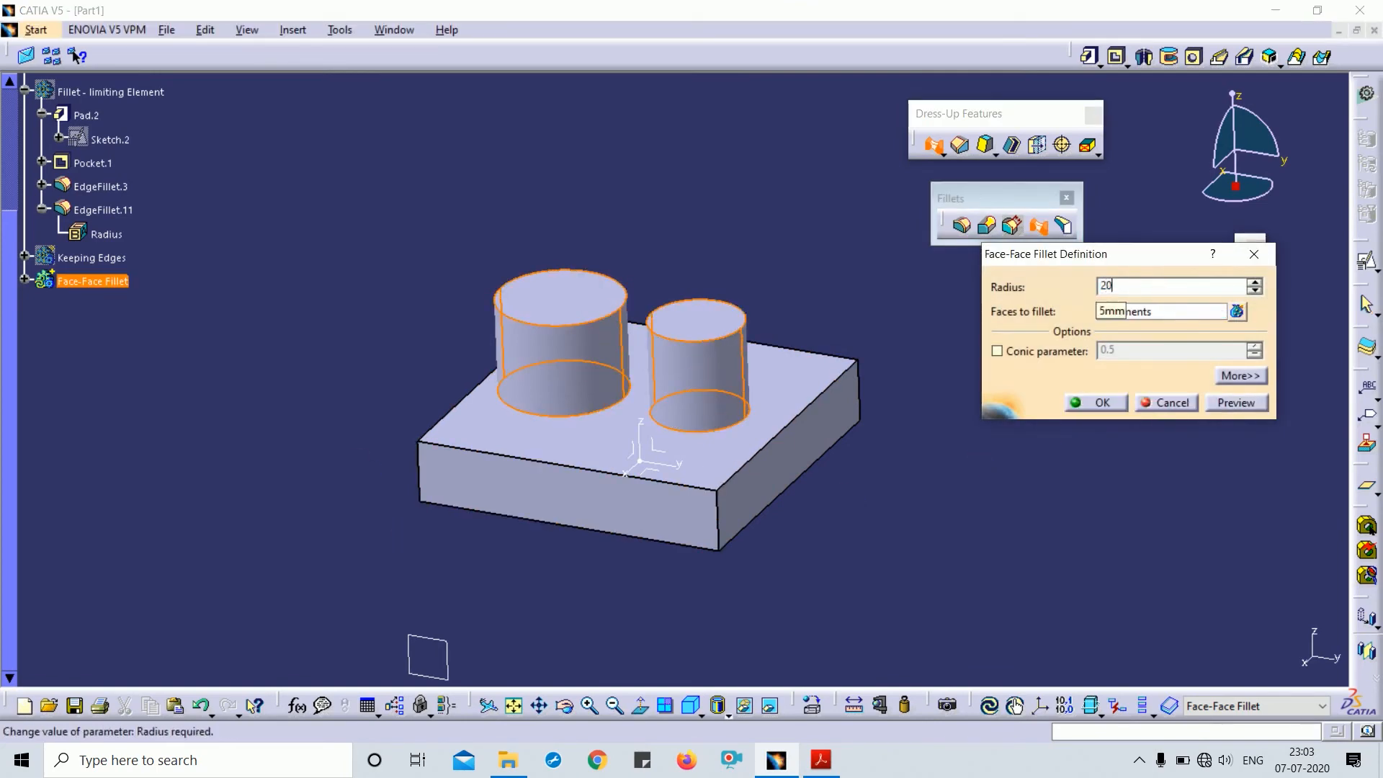
{"action": "key", "text": "Return"}
{"action": "left_click_drag", "start_coordinate": [826, 302], "coordinate": [1134, 501]}
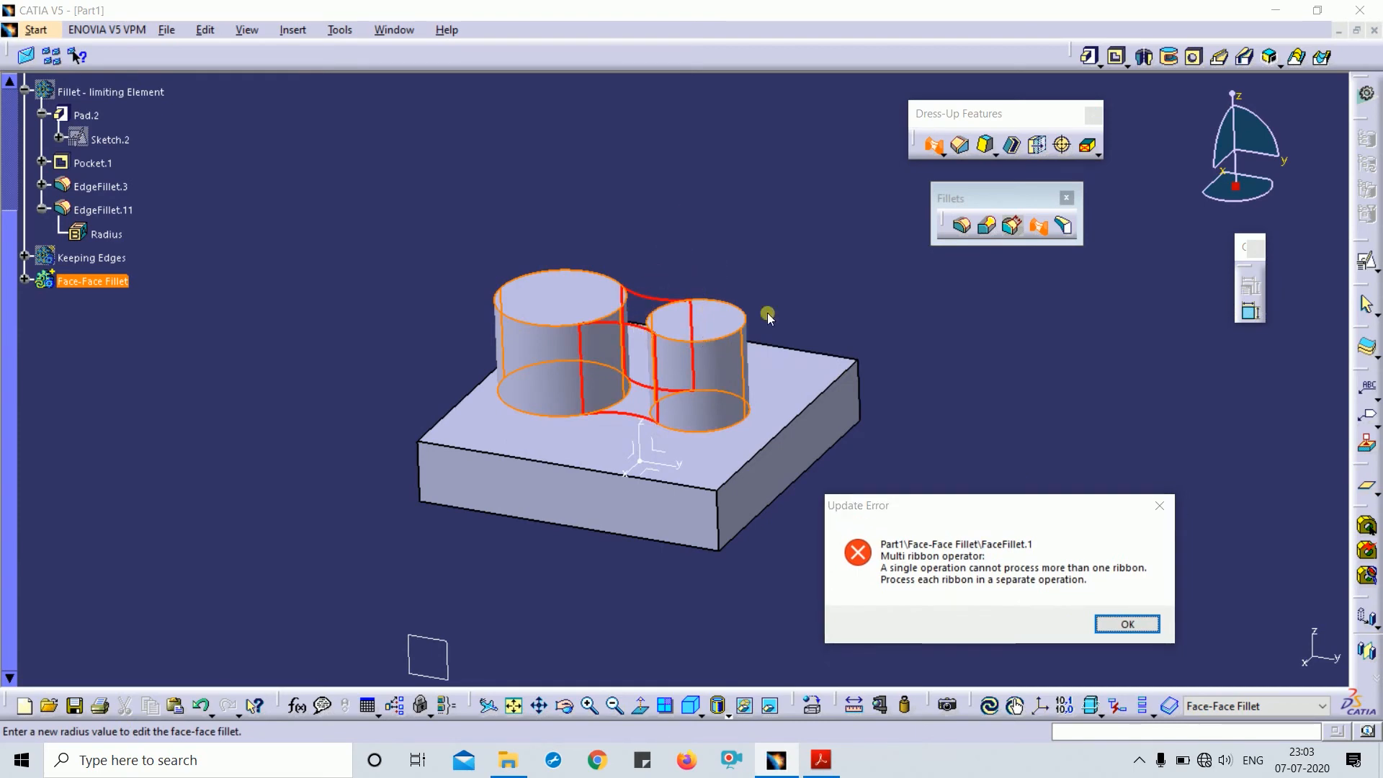
{"action": "left_click", "coordinate": [1142, 624]}
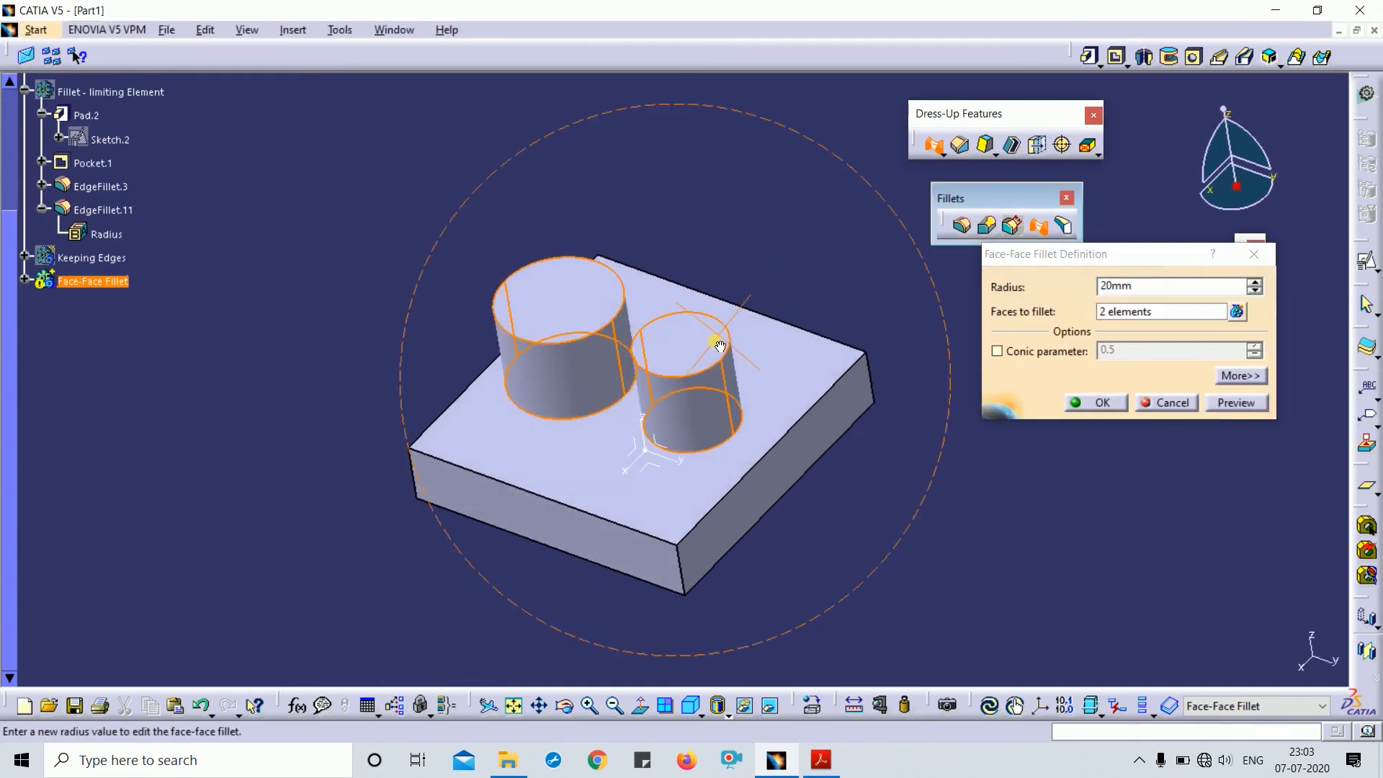
{"action": "left_click", "coordinate": [1255, 253]}
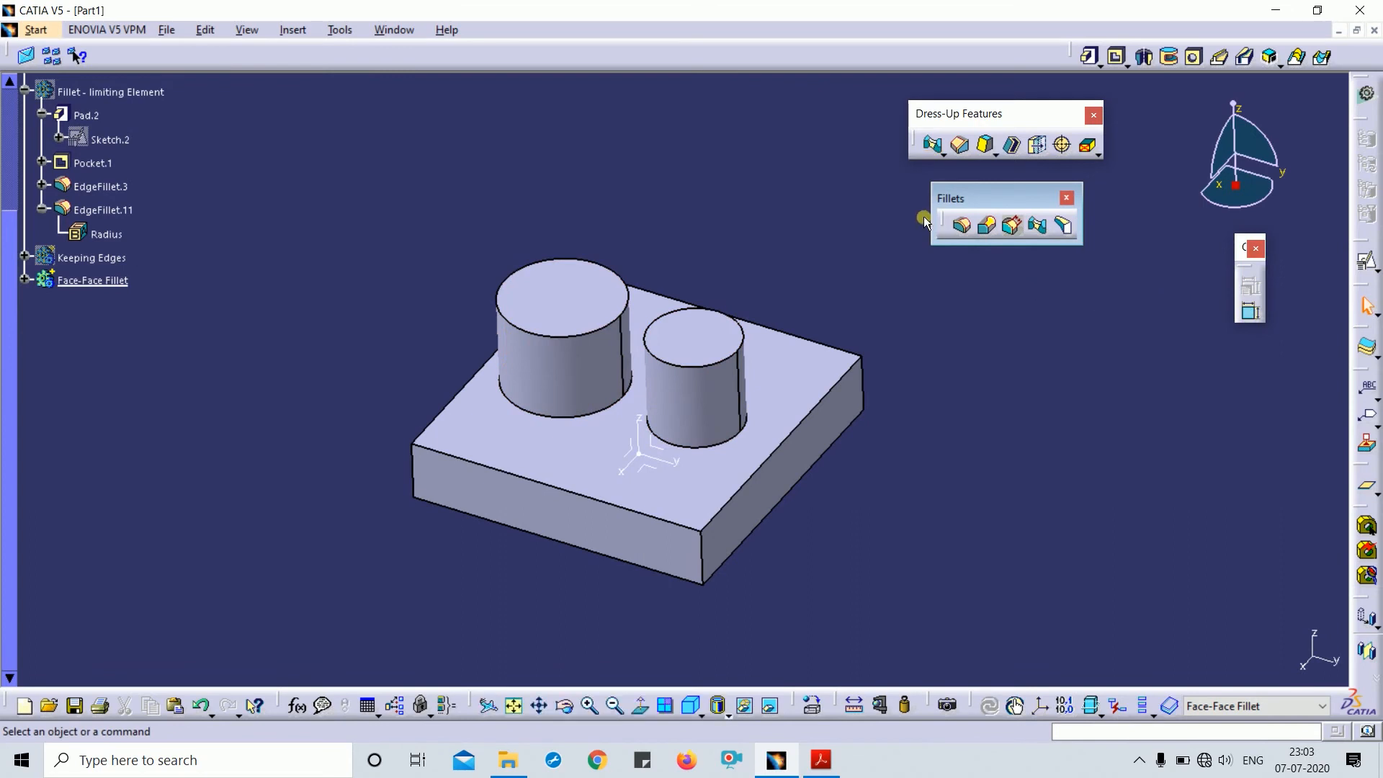
- Apply a 10mm edge fillet to both cylinders' top edges
{"action": "left_click", "coordinate": [960, 227]}
{"action": "left_click", "coordinate": [576, 292]}
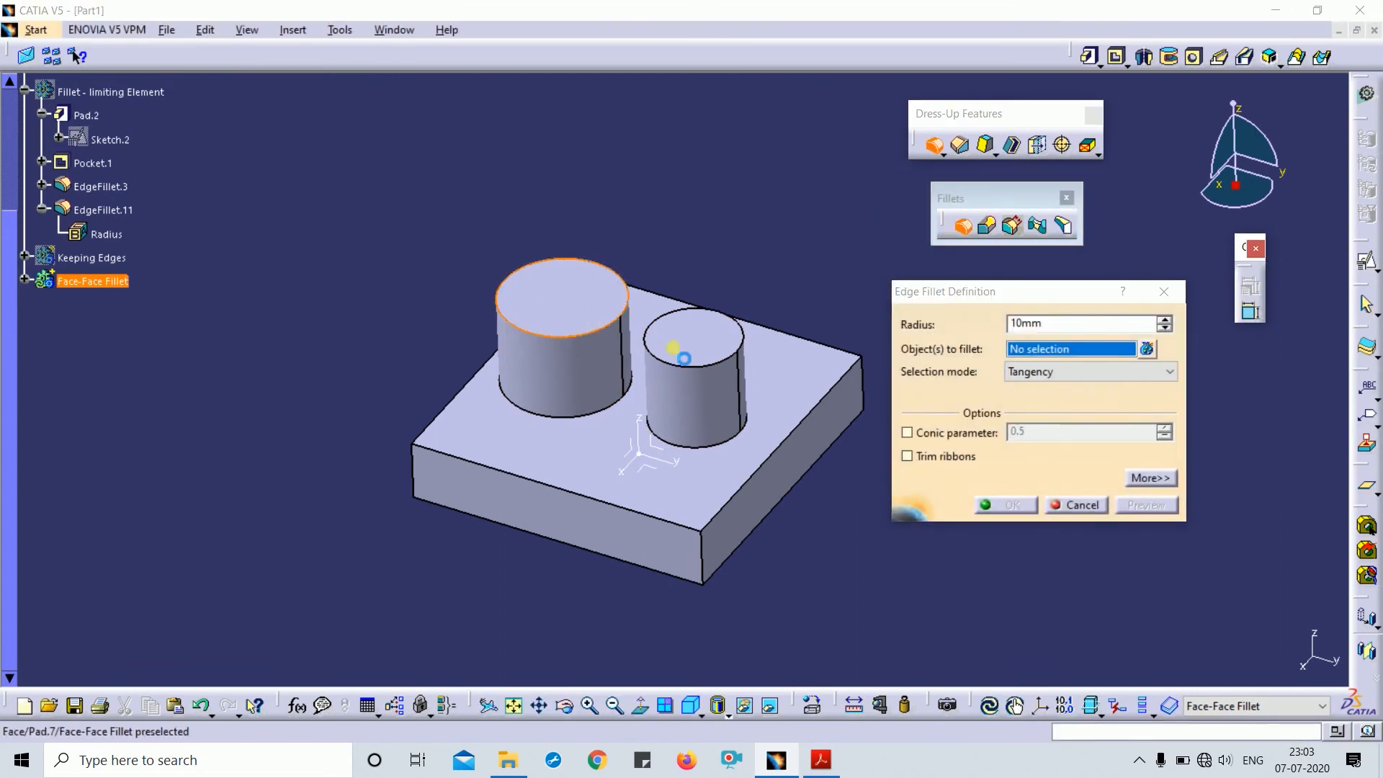
{"action": "left_click", "coordinate": [716, 345]}
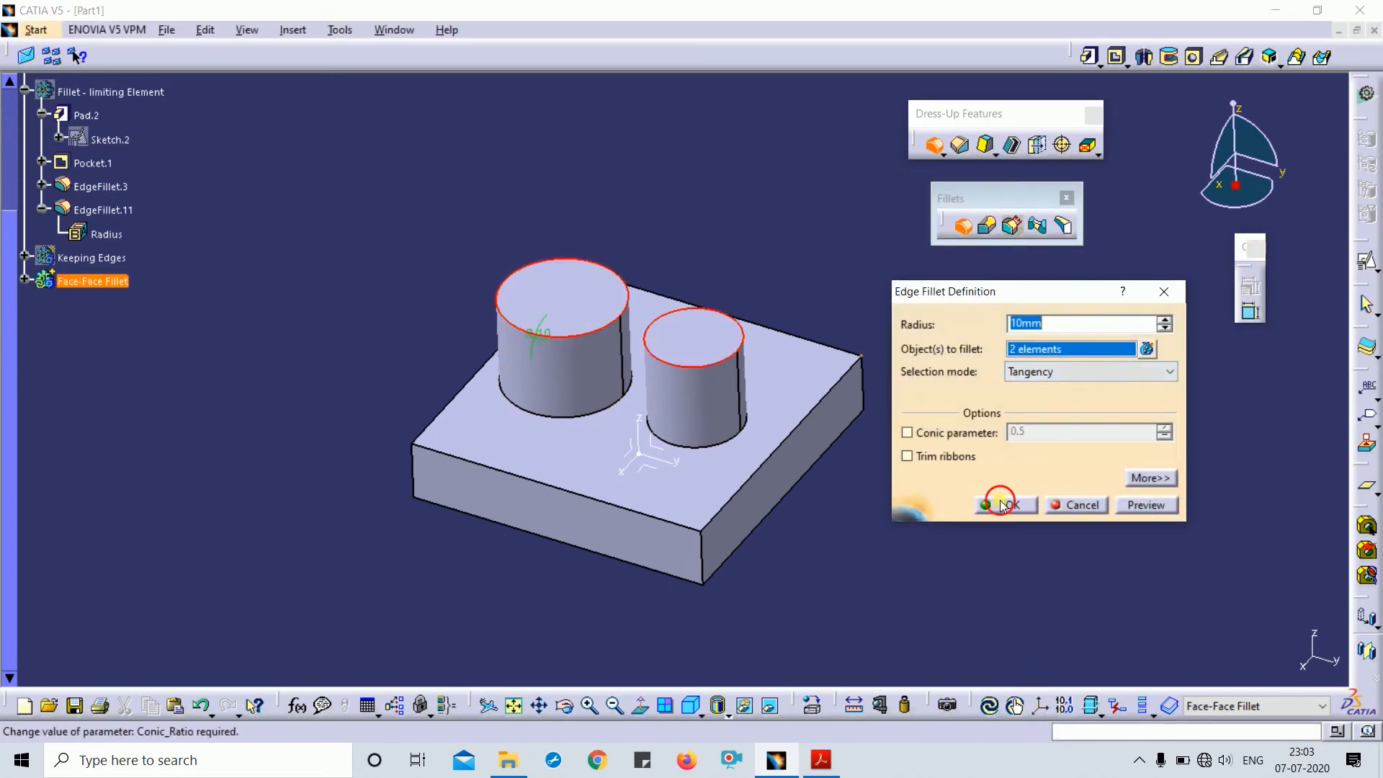
{"action": "left_click", "coordinate": [1002, 504]}
{"action": "middle_click_drag", "start_coordinate": [694, 237], "coordinate": [1076, 259]}
- Add a 30 mm face-face fillet between the large and small cylinders' side faces
{"action": "left_click", "coordinate": [1035, 223]}
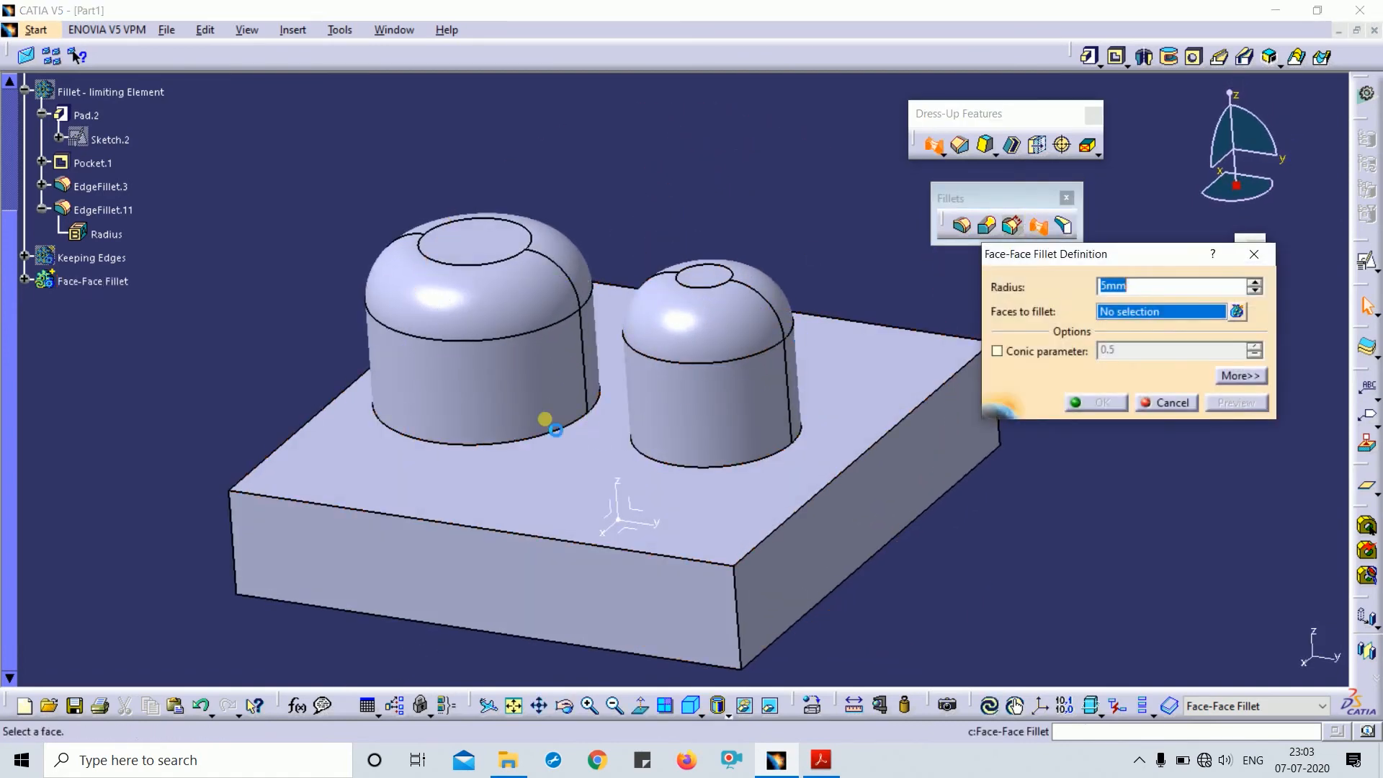
{"action": "left_click", "coordinate": [531, 411]}
{"action": "left_click", "coordinate": [663, 416]}
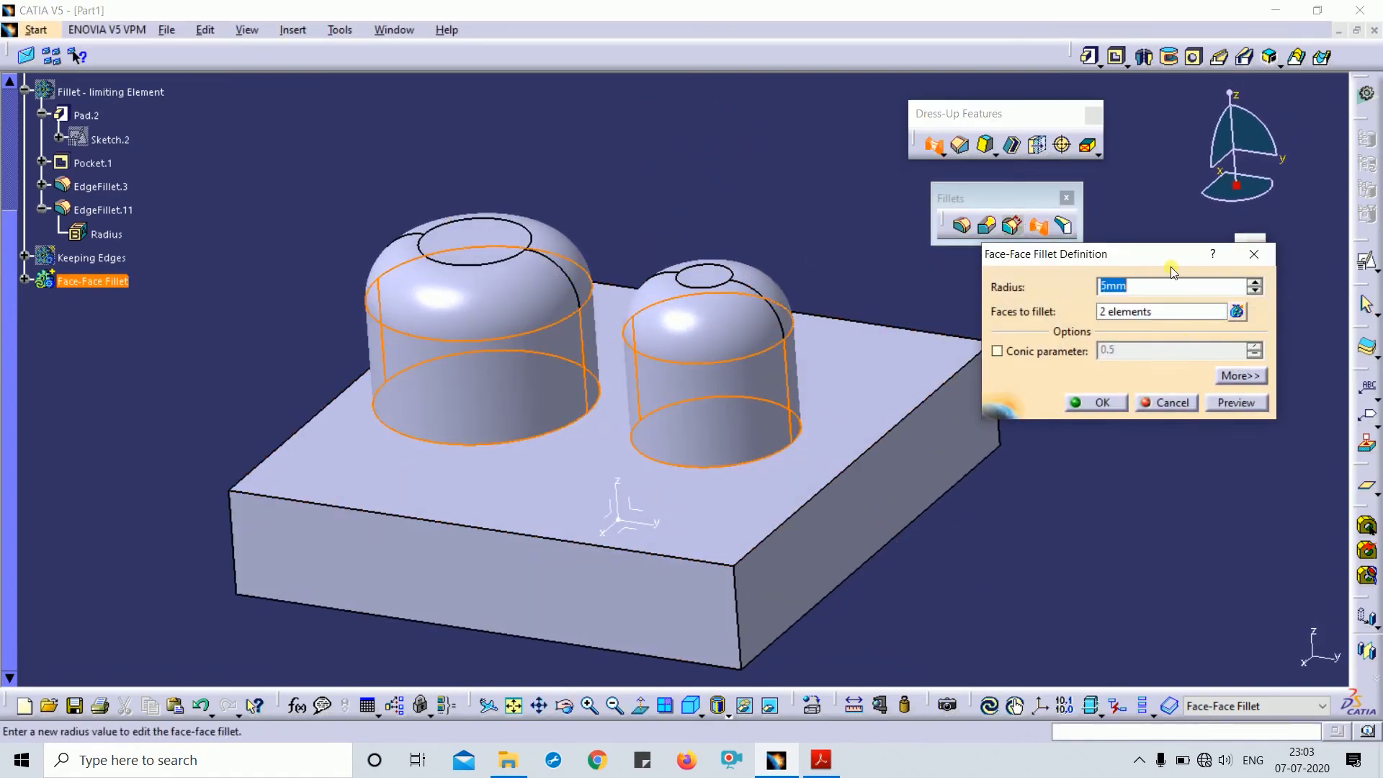
{"action": "type", "text": "30"}
{"action": "key", "text": "Return"}
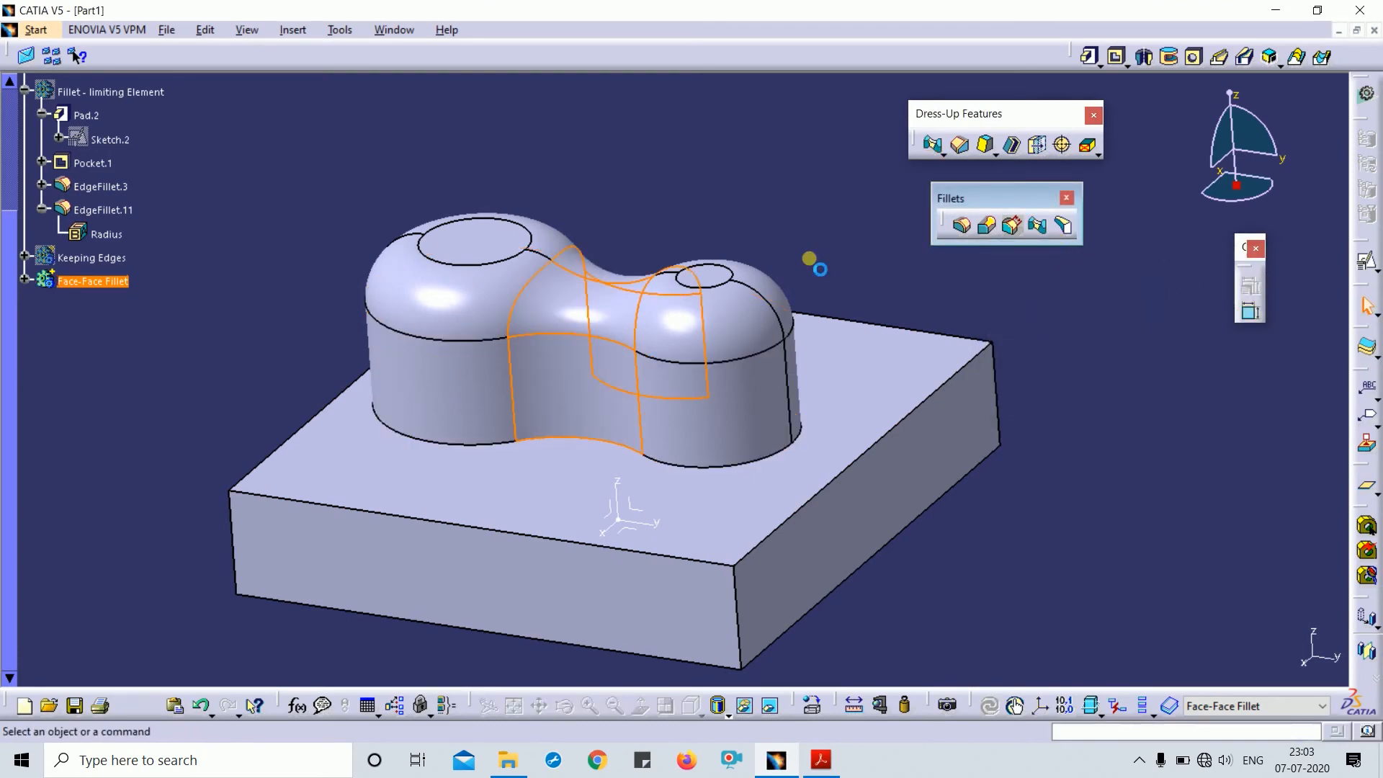
{"action": "middle_click_drag", "start_coordinate": [810, 258], "coordinate": [857, 317]}
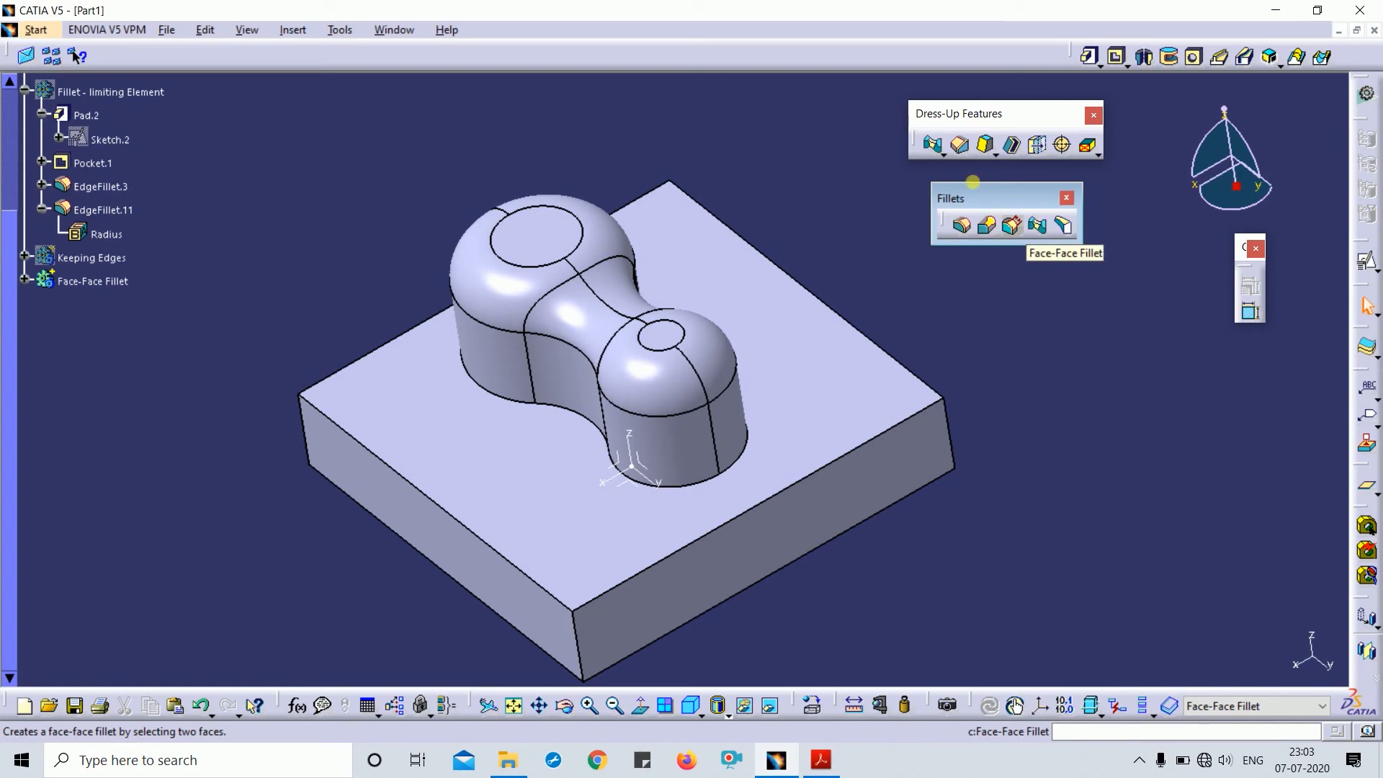
{"action": "middle_click_drag", "start_coordinate": [1019, 376], "coordinate": [812, 370]}
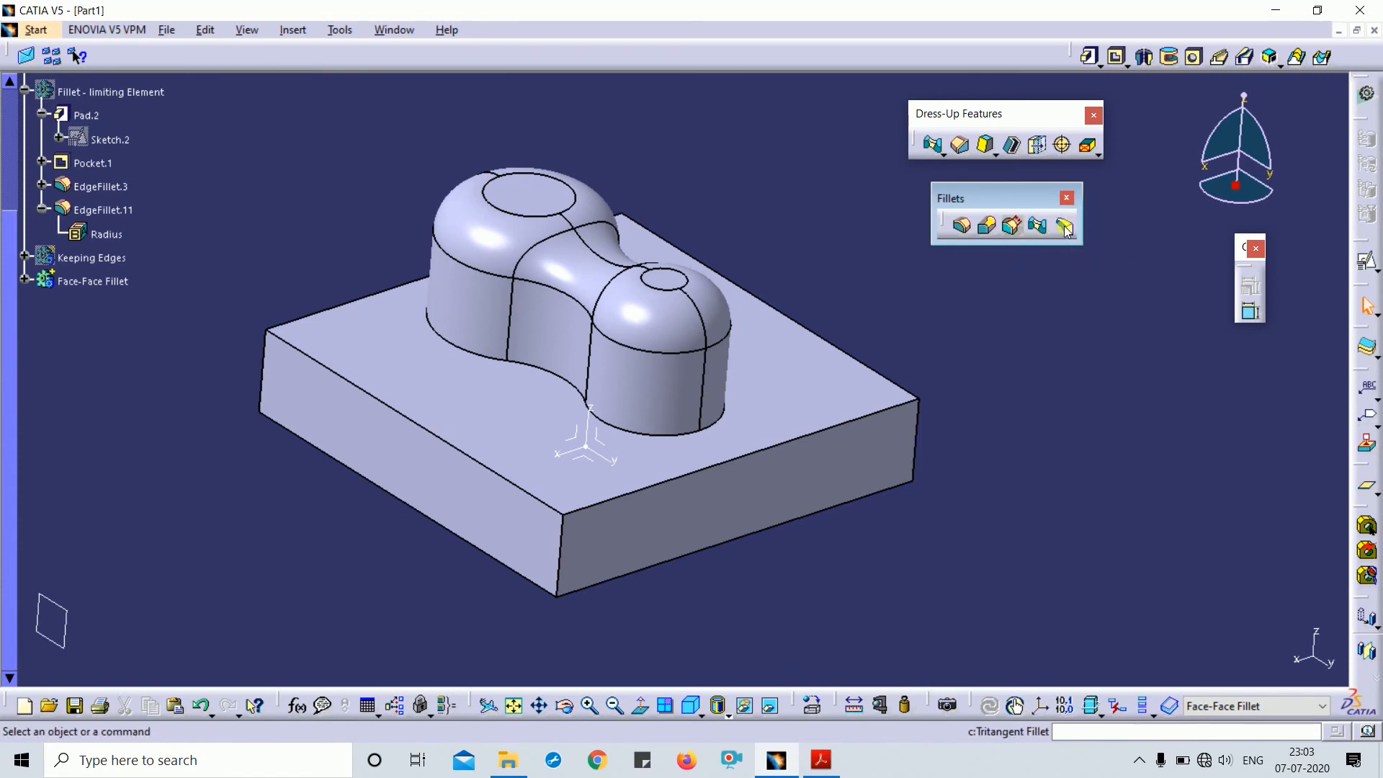
{"action": "middle_click_drag", "start_coordinate": [836, 532], "coordinate": [369, 333]}
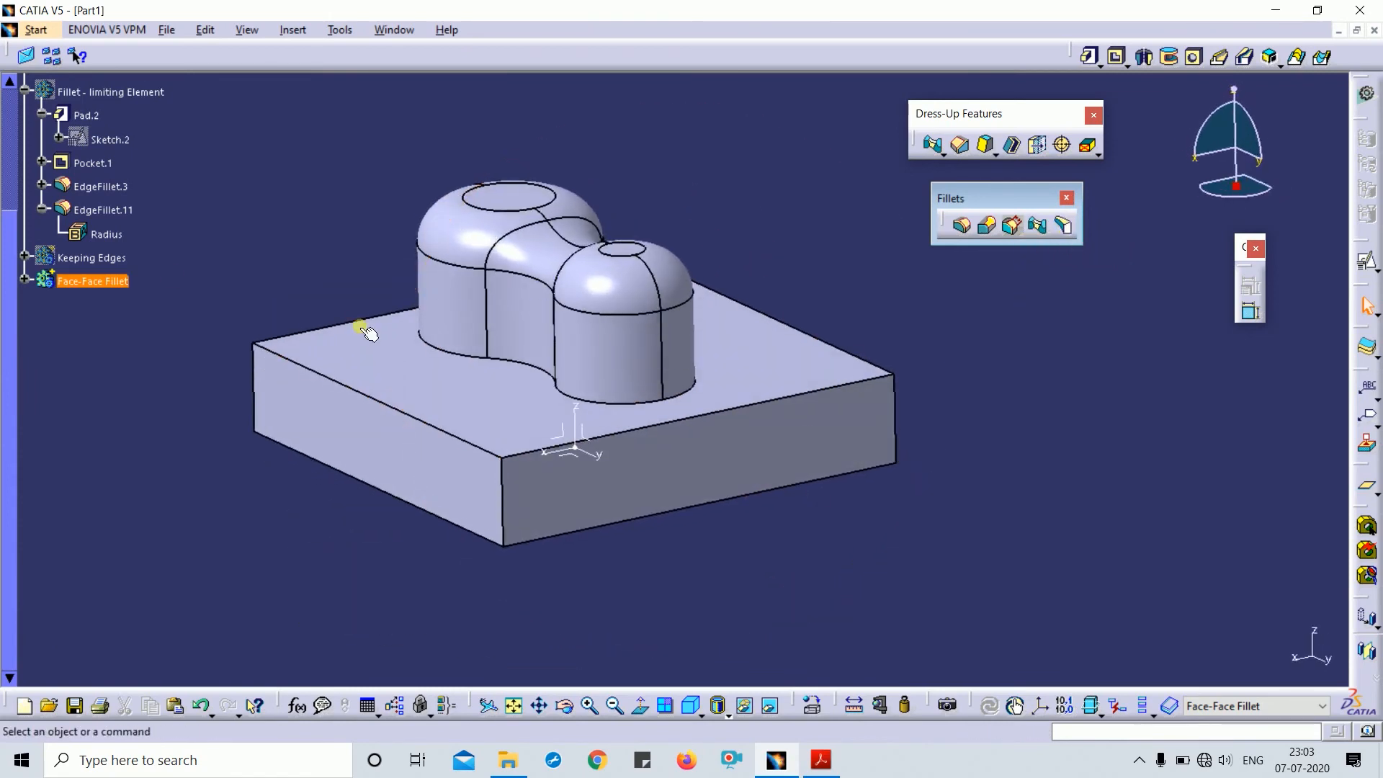
- Hide the Face-Face Fillet body and show the Keeping Edges body, viewing it from below
{"action": "left_click", "coordinate": [101, 282]}
{"action": "key", "text": "space"}
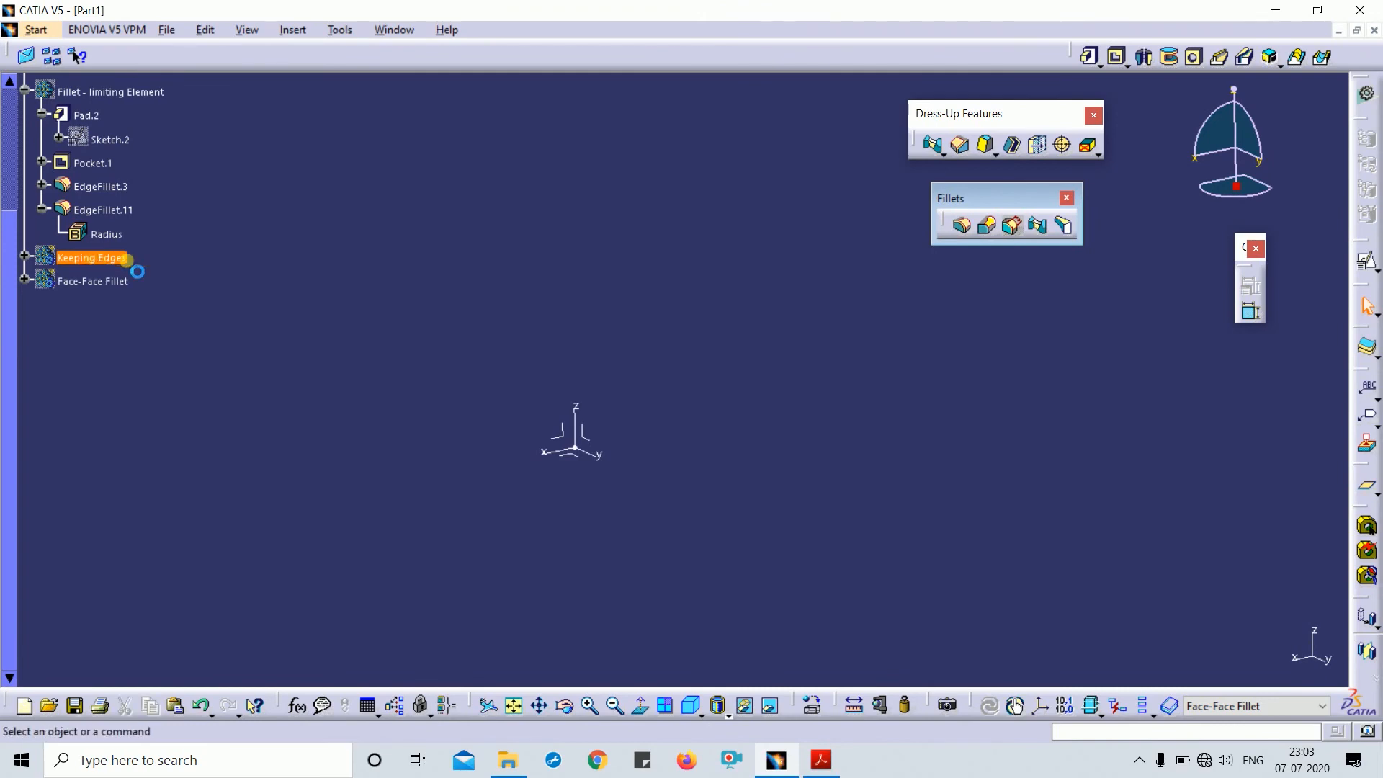
{"action": "key", "text": "space"}
{"action": "middle_click_drag", "start_coordinate": [624, 501], "coordinate": [476, 465]}
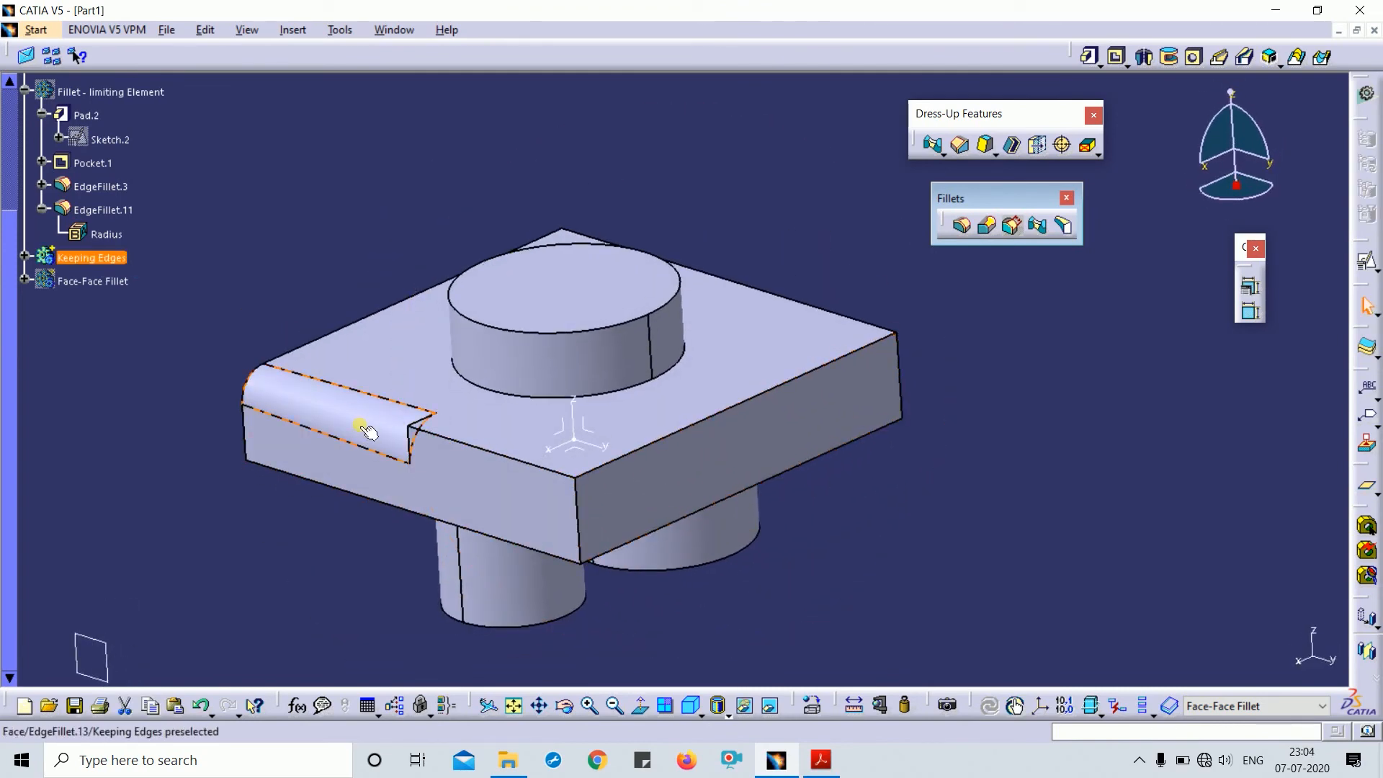
{"action": "middle_click_drag", "start_coordinate": [754, 547], "coordinate": [568, 470]}
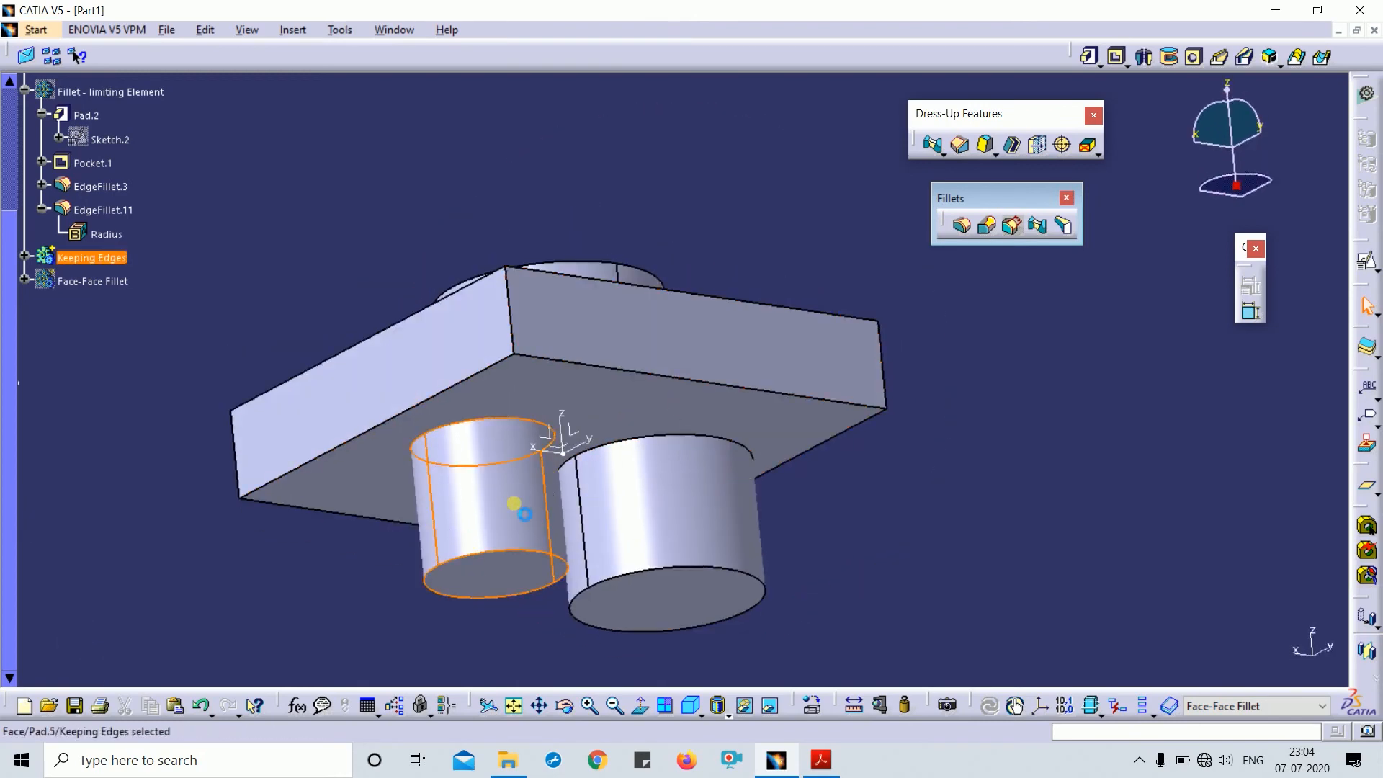
- Expand Keeping Edges and delete Pad.5, the underside cylinders
{"action": "left_click", "coordinate": [24, 255]}
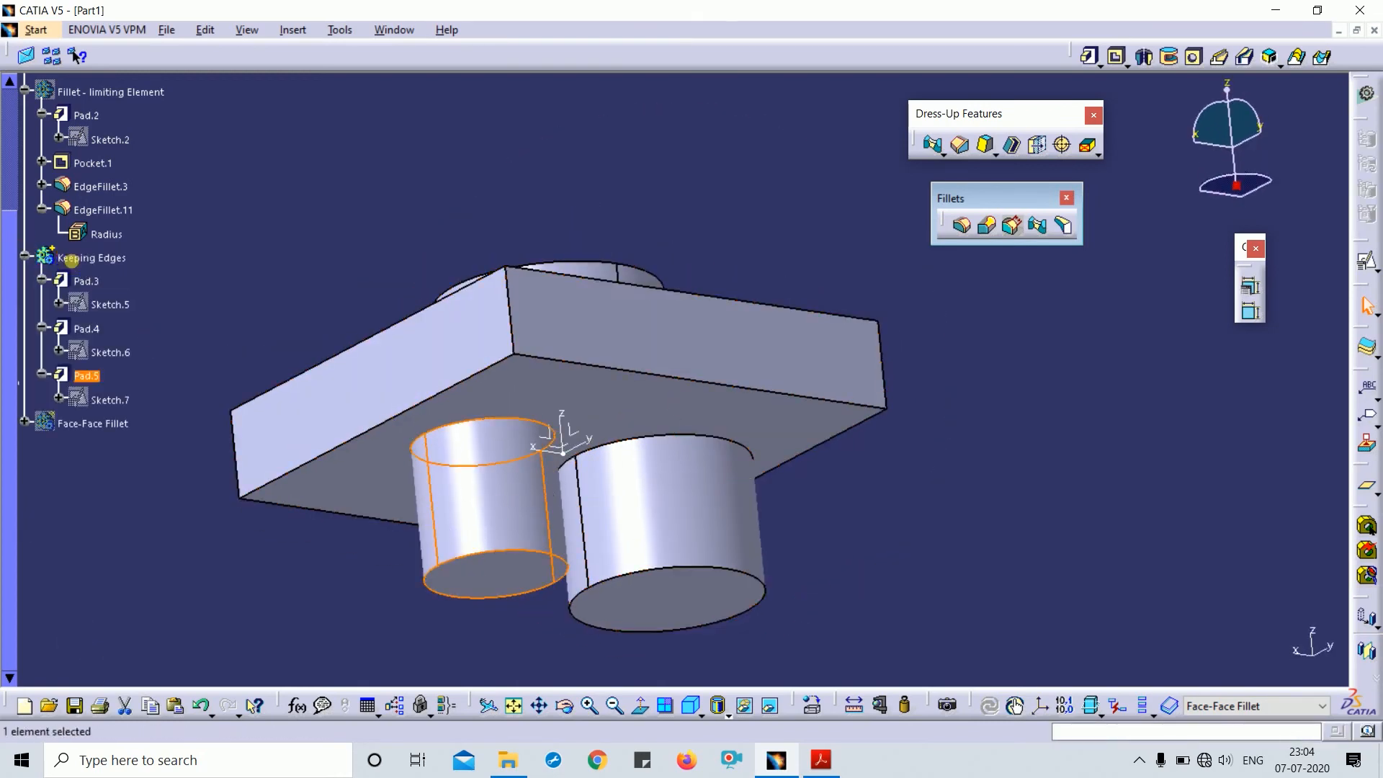
{"action": "right_click", "coordinate": [74, 261]}
{"action": "left_click", "coordinate": [146, 418]}
{"action": "left_click", "coordinate": [88, 377]}
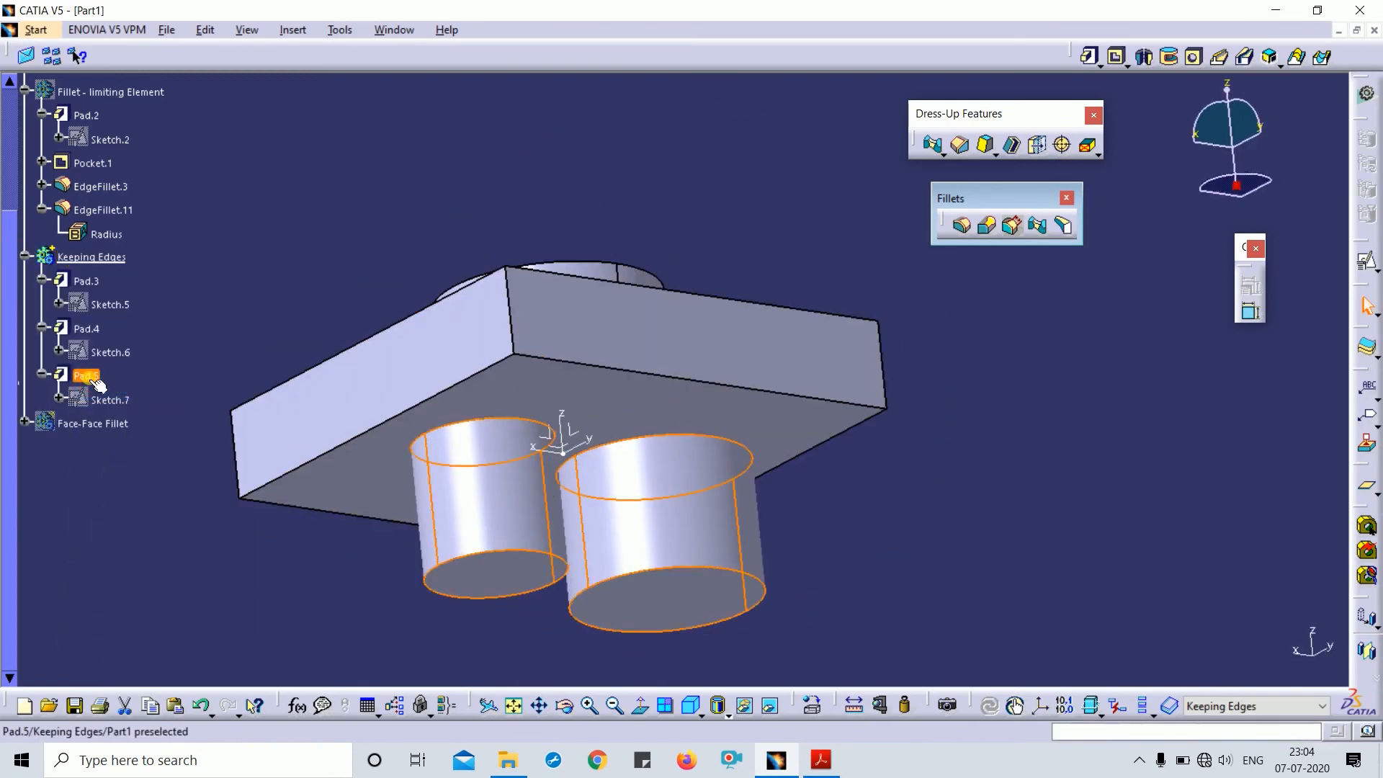
{"action": "key", "text": "Delete"}
{"action": "key", "text": "Return"}
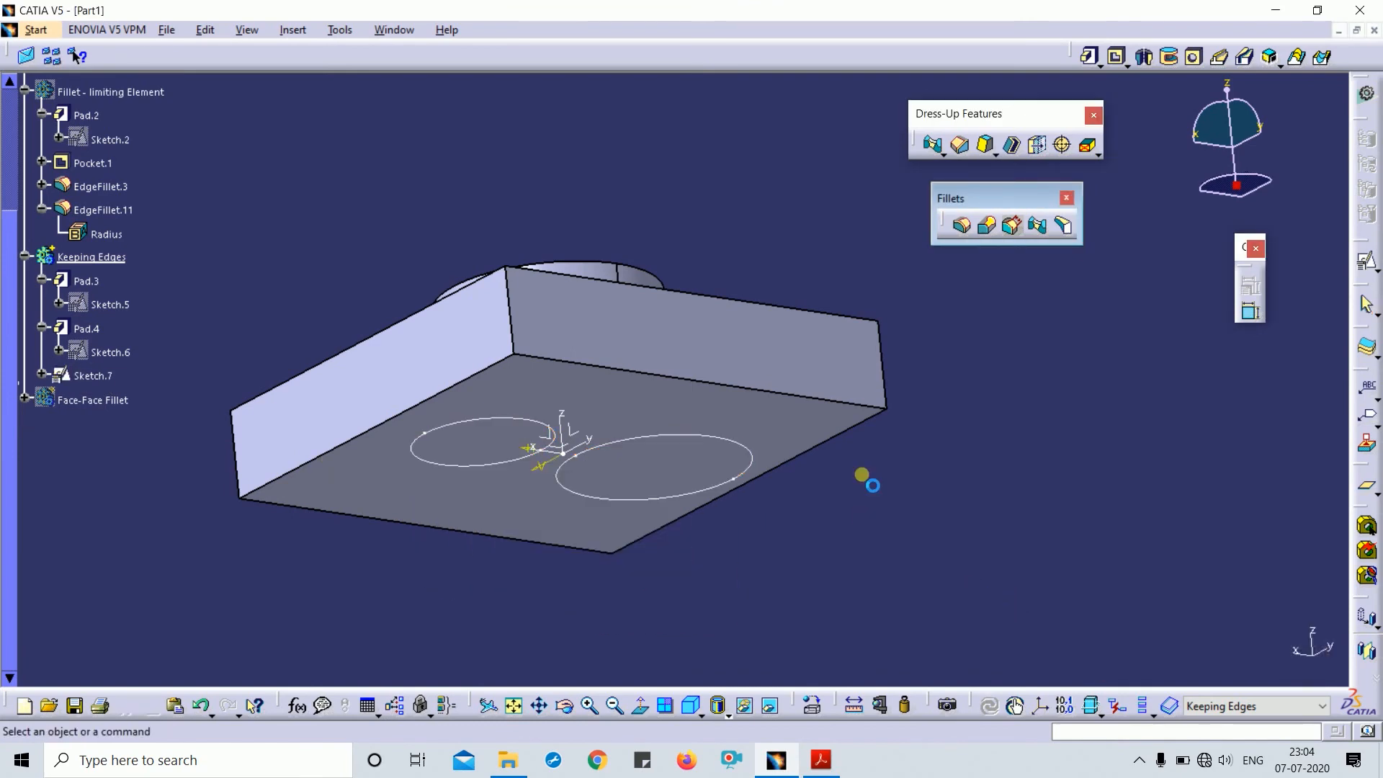
- Hide the Sketch.7 circles from the top view
{"action": "mouse_move", "coordinate": [867, 475]}
{"action": "middle_mouse_down"}
{"action": "mouse_move", "coordinate": [740, 439]}
{"action": "mouse_move", "coordinate": [729, 407]}
{"action": "mouse_move", "coordinate": [673, 404]}
{"action": "middle_mouse_up"}
{"action": "left_click", "coordinate": [666, 400]}
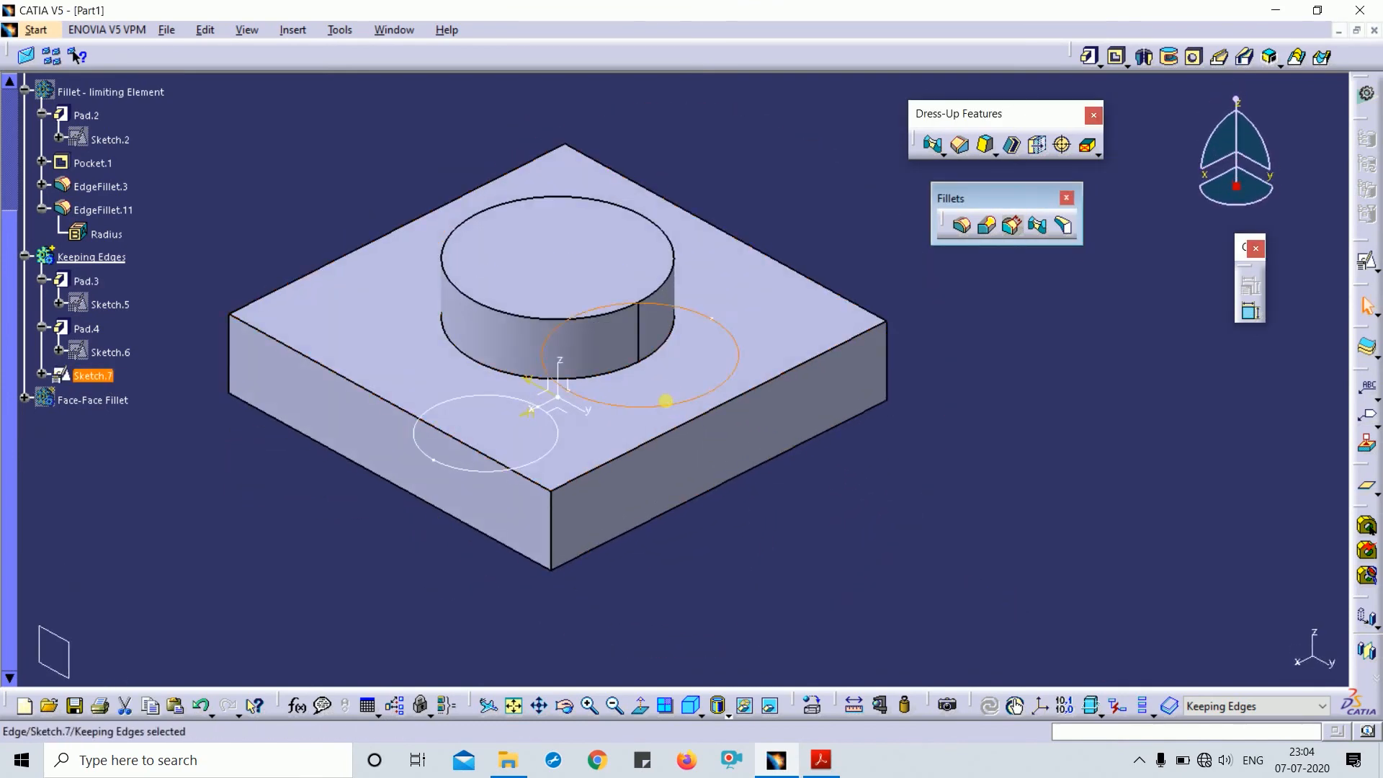
{"action": "right_click", "coordinate": [667, 402]}
{"action": "left_click", "coordinate": [756, 448]}
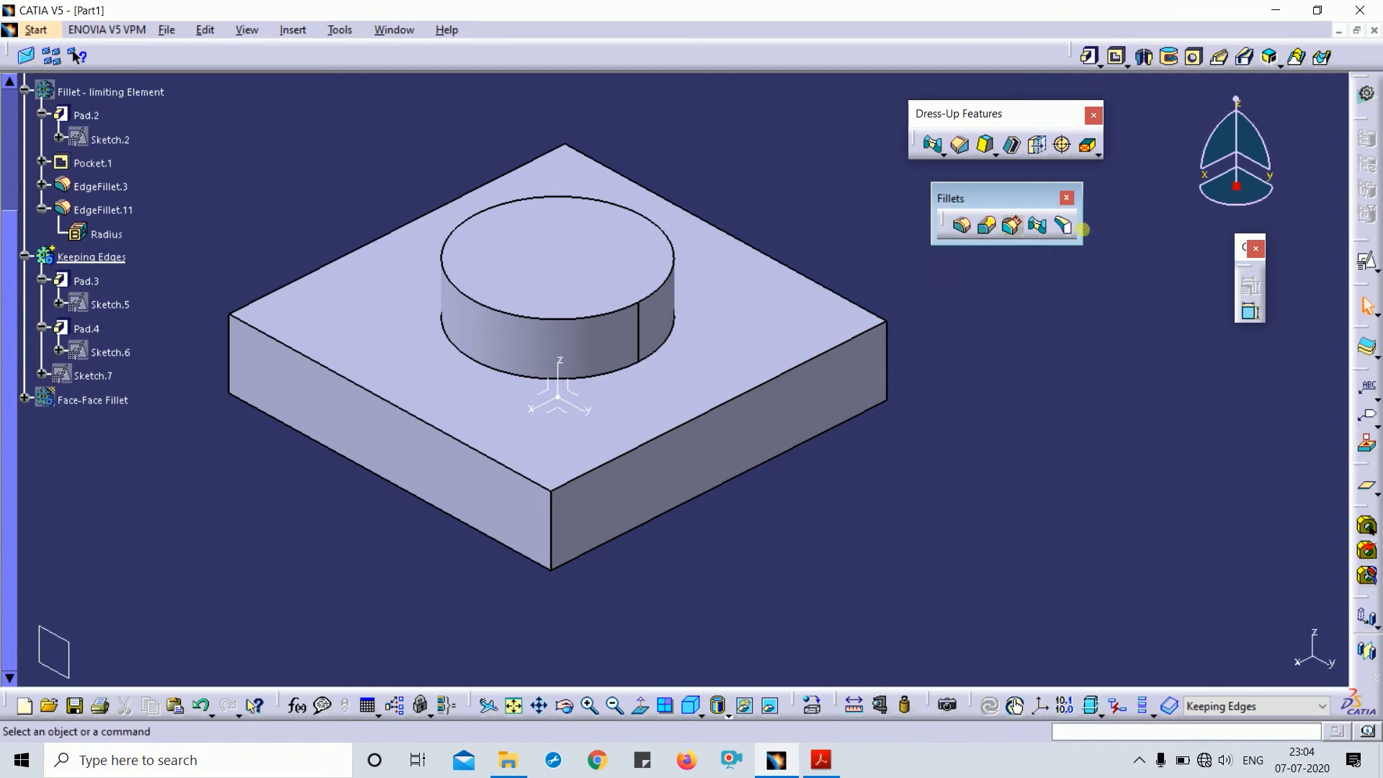
- Create a tritangent fillet between the front-right and front-left side faces, removing the cylinder top
{"action": "left_click", "coordinate": [1066, 226]}
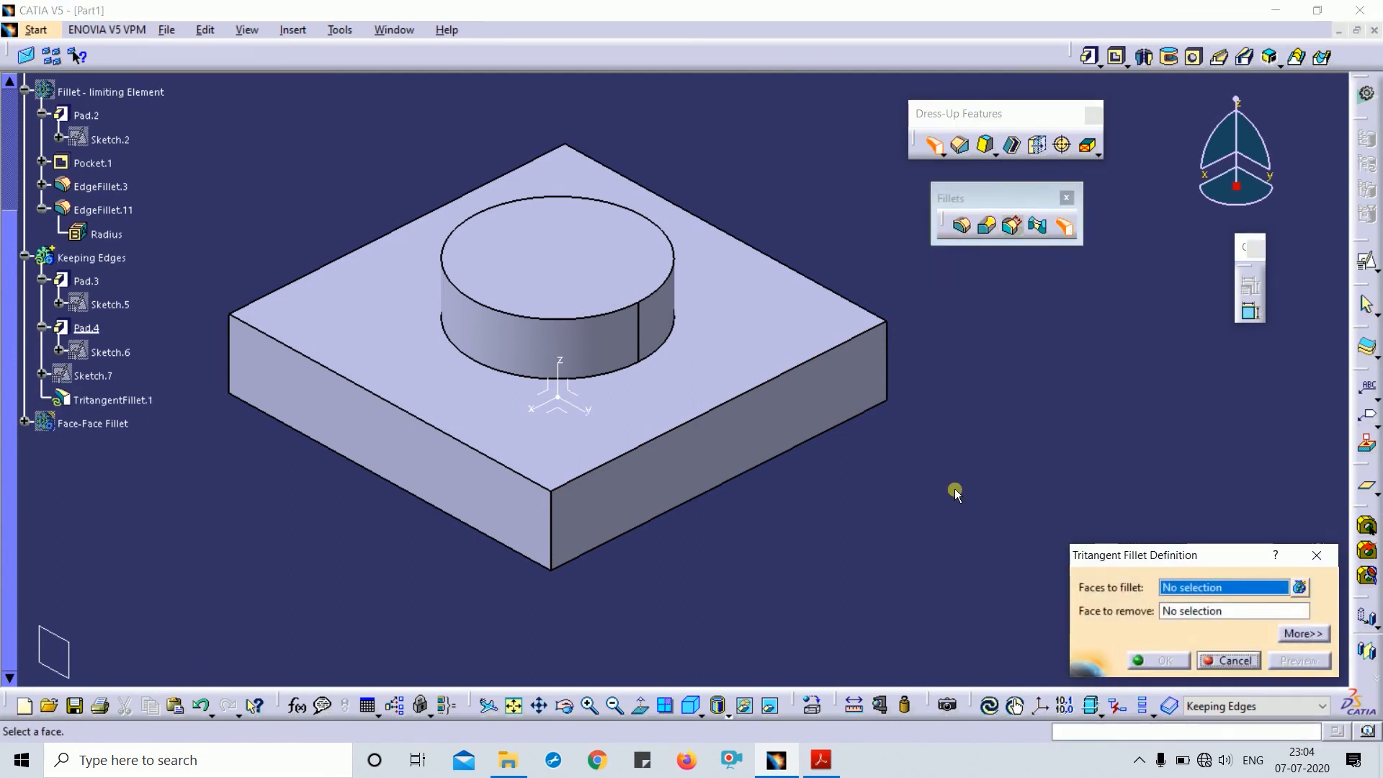
{"action": "middle_click_drag", "start_coordinate": [954, 488], "coordinate": [929, 378]}
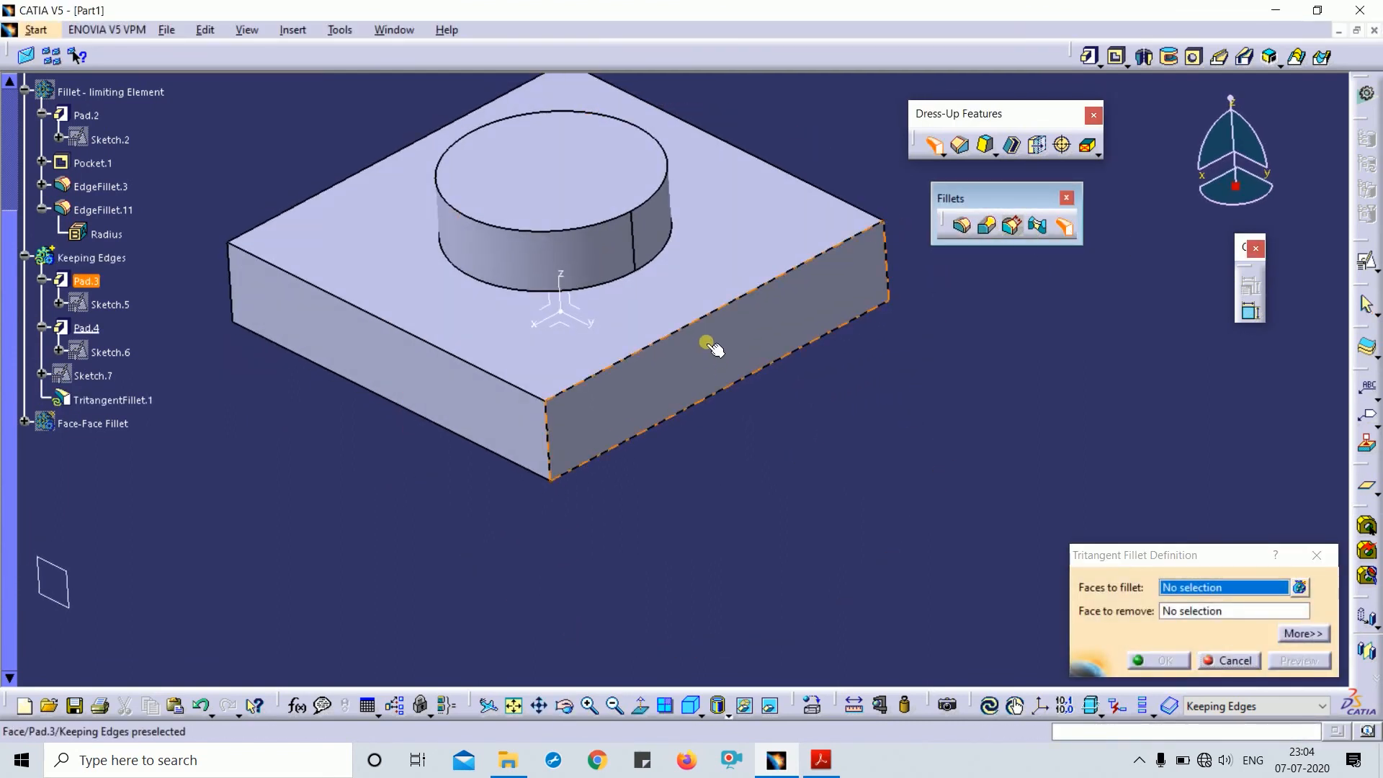
{"action": "left_click", "coordinate": [728, 312]}
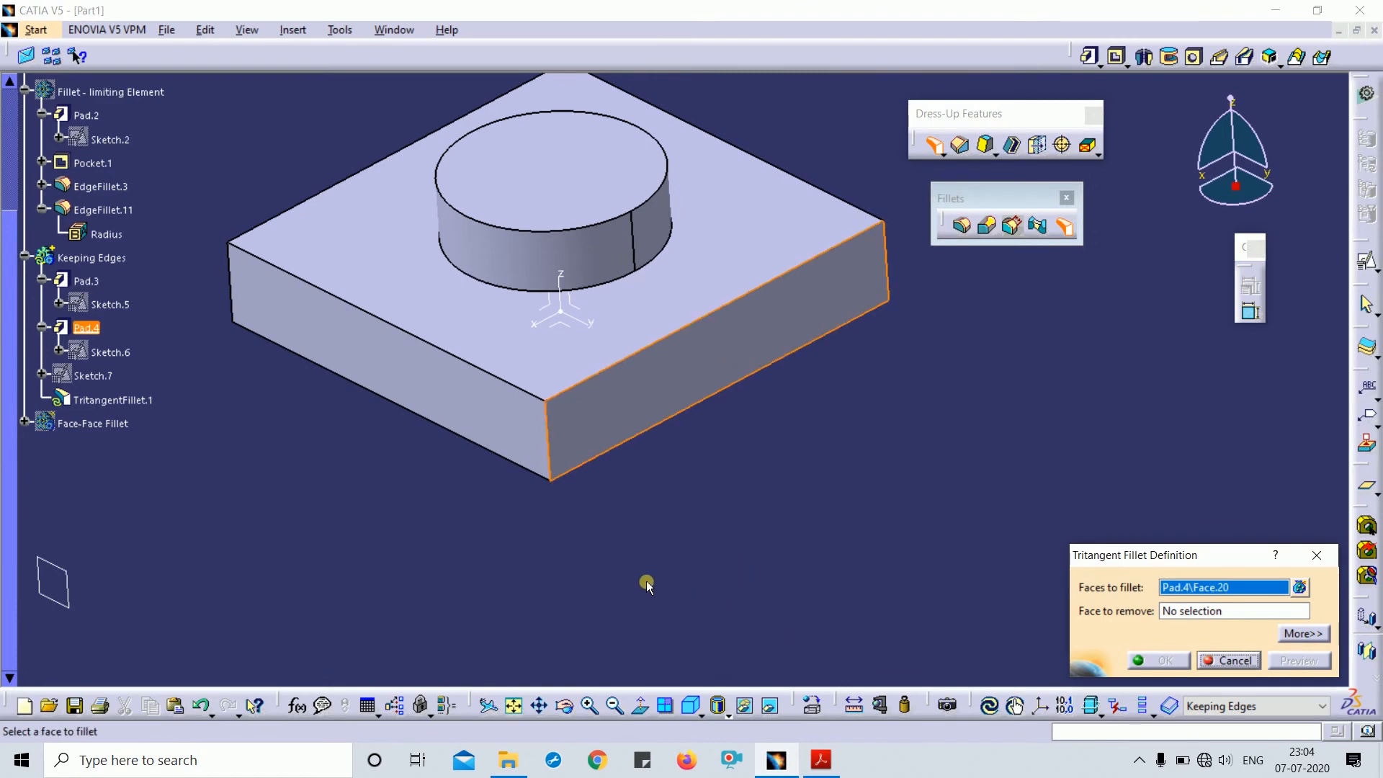
{"action": "left_click", "coordinate": [404, 376]}
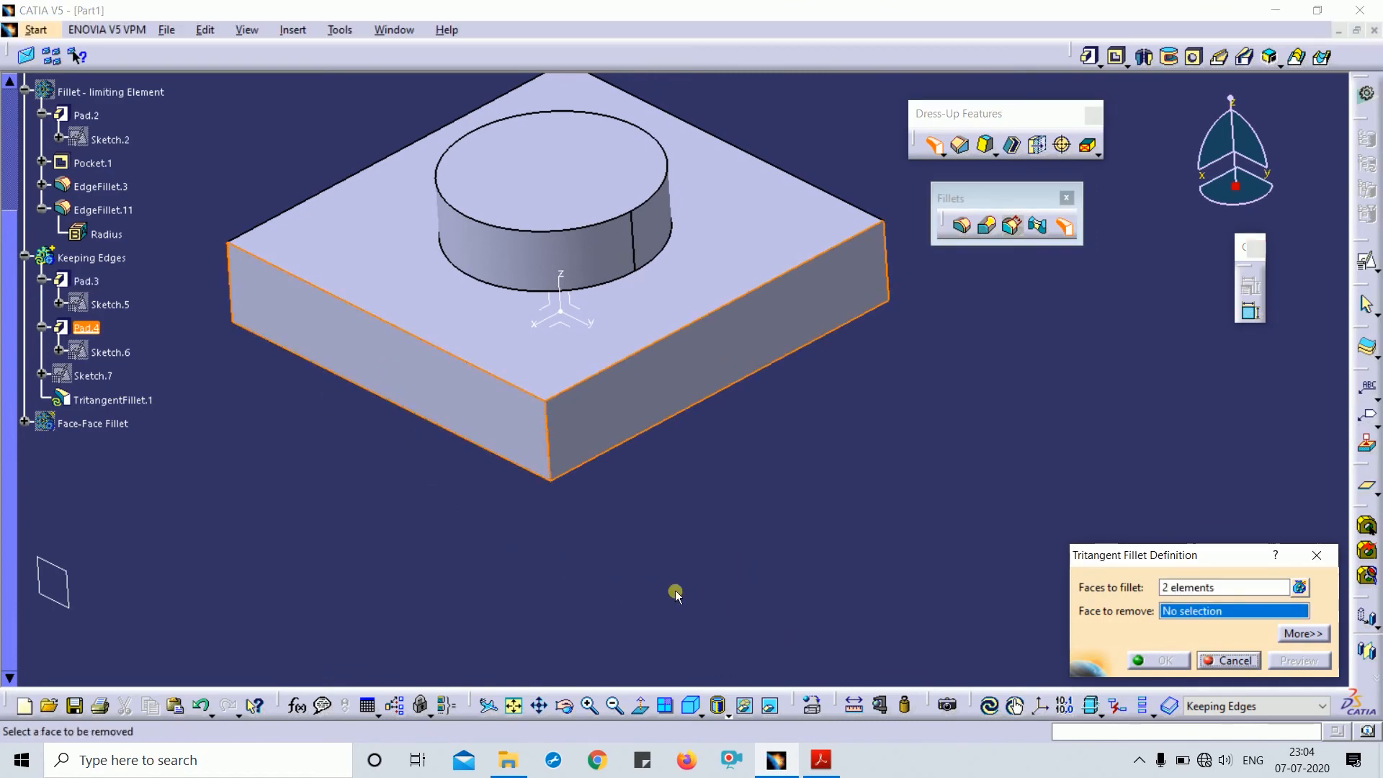
{"action": "middle_click_drag", "start_coordinate": [678, 590], "coordinate": [703, 546]}
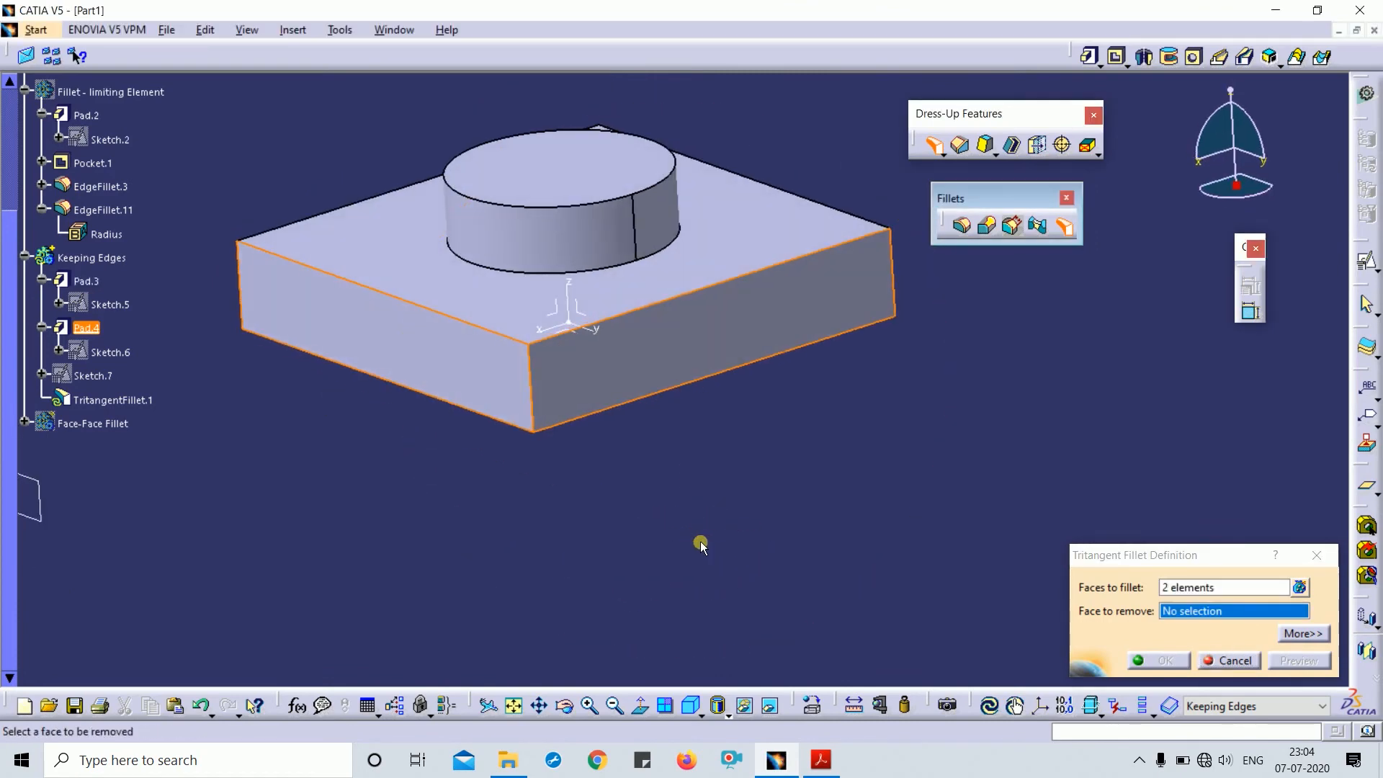
{"action": "left_click", "coordinate": [554, 161]}
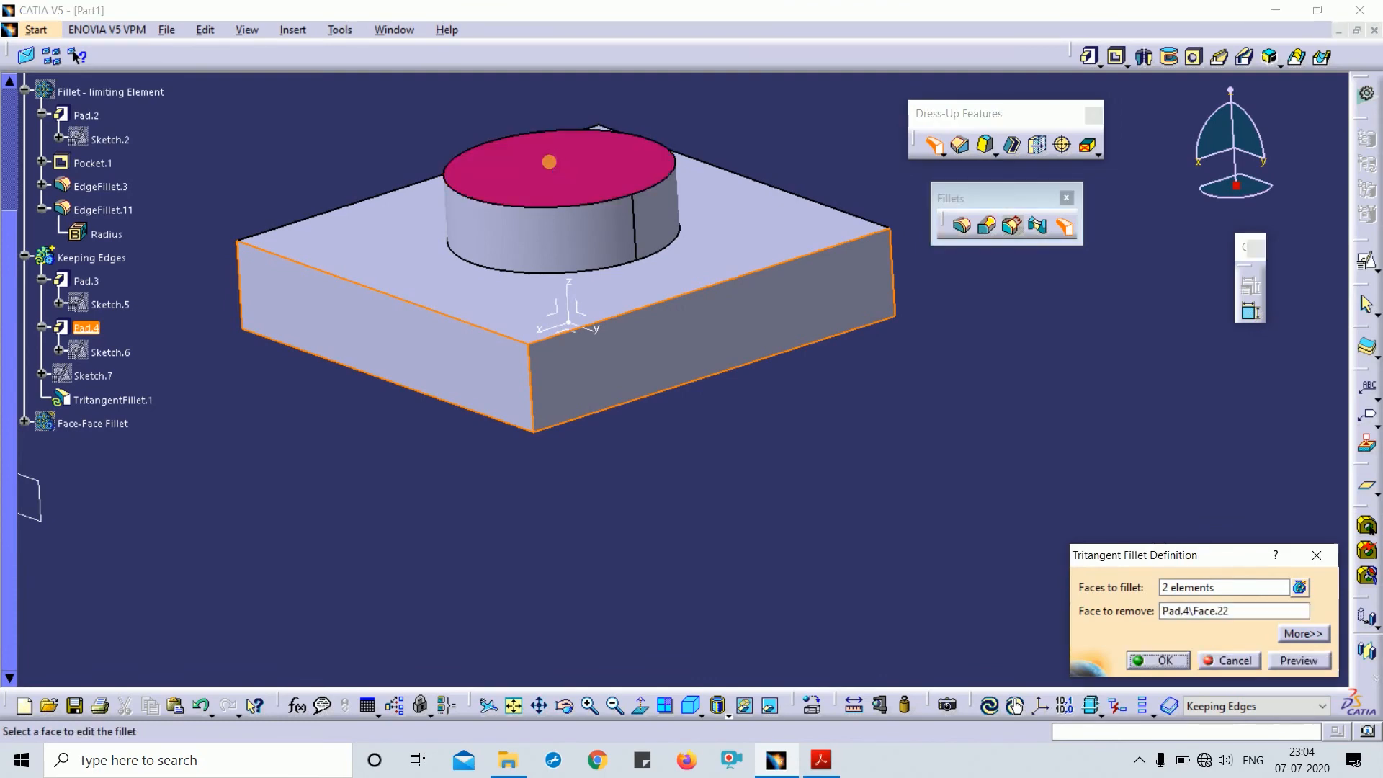
{"action": "left_click", "coordinate": [1305, 661]}
{"action": "left_click", "coordinate": [1165, 662]}
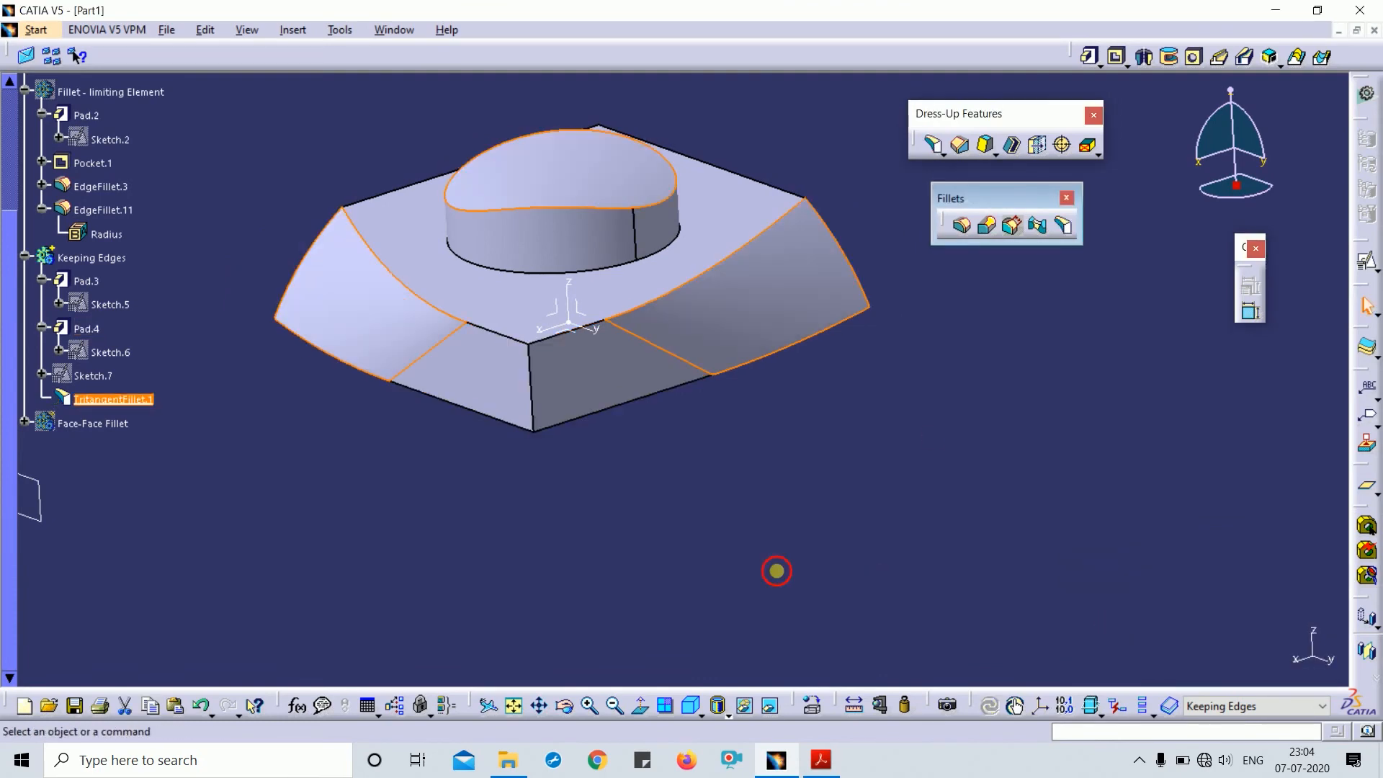
{"action": "middle_click_drag", "start_coordinate": [777, 572], "coordinate": [785, 338]}
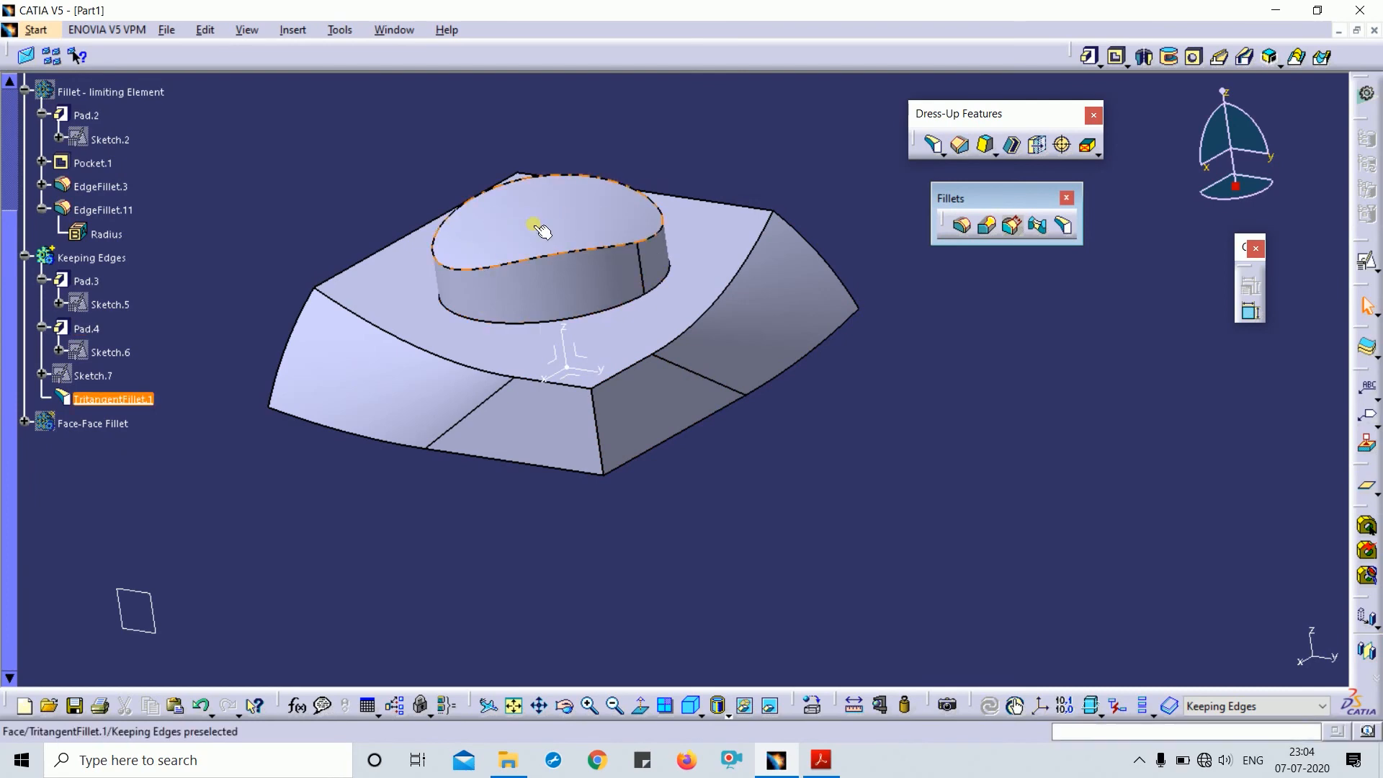
{"action": "middle_click_drag", "start_coordinate": [695, 271], "coordinate": [678, 310]}
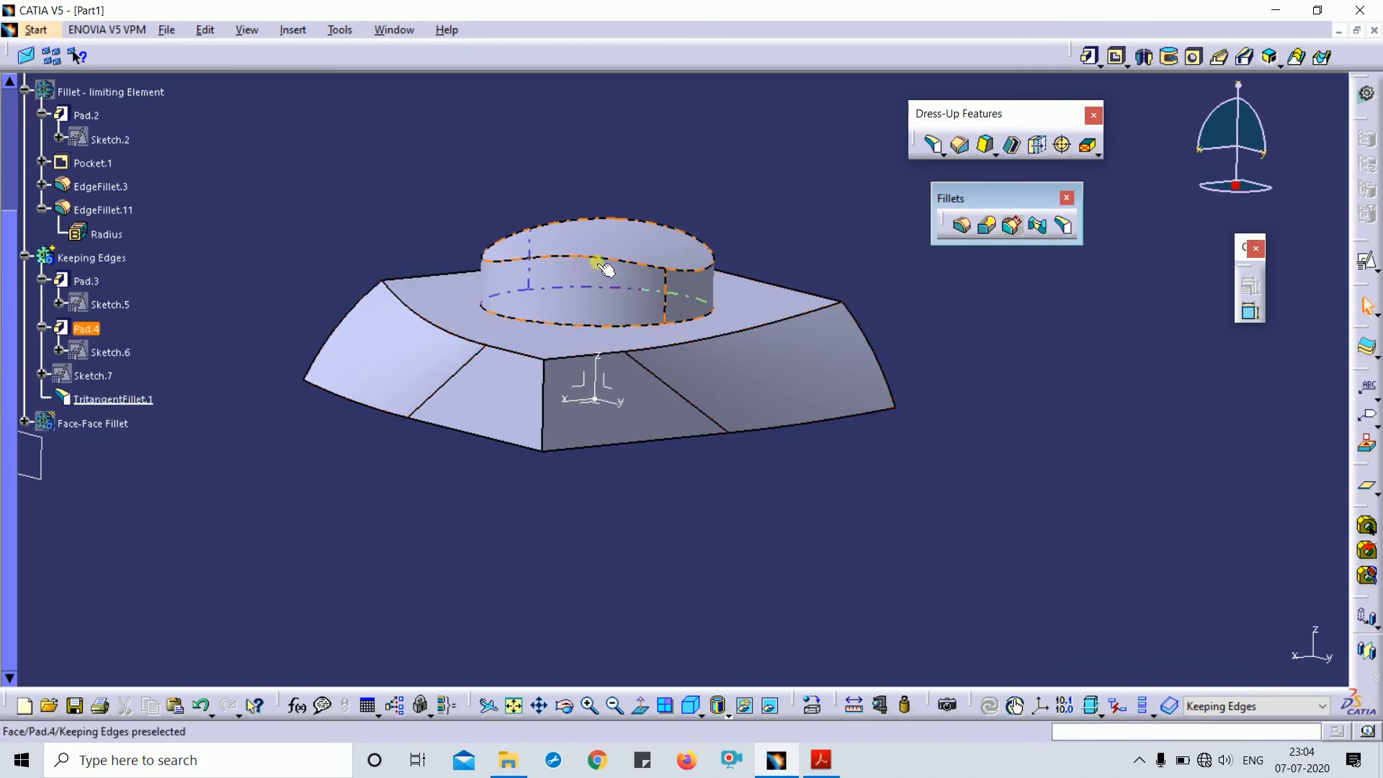
{"action": "middle_click_drag", "start_coordinate": [750, 423], "coordinate": [707, 305]}
{"action": "middle_click_drag", "start_coordinate": [656, 250], "coordinate": [803, 438]}
- Undo the tritangent fillet and add an edge fillet to the cylinder's top edge
{"action": "key", "text": "ctrl+z"}
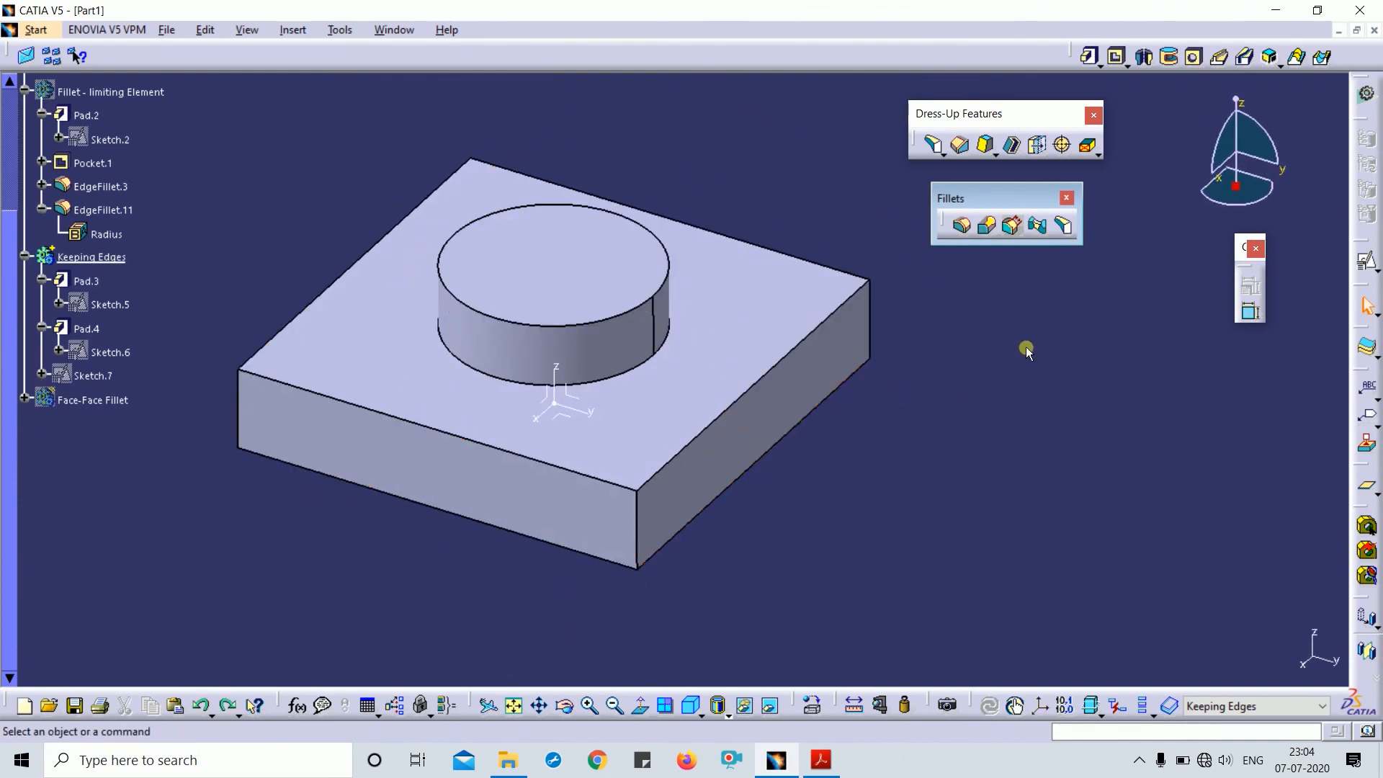
{"action": "left_click", "coordinate": [965, 227]}
{"action": "left_click", "coordinate": [640, 307]}
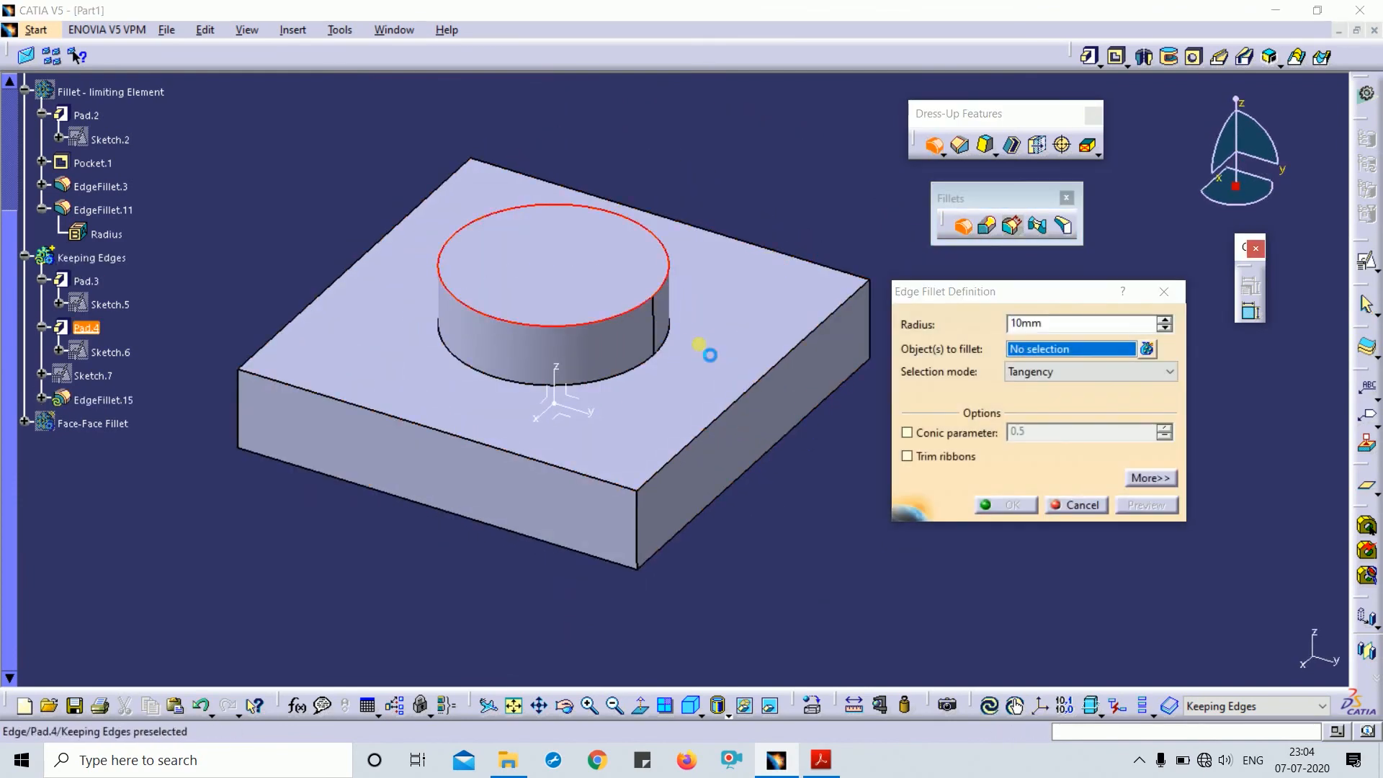
{"action": "left_click", "coordinate": [1008, 505]}
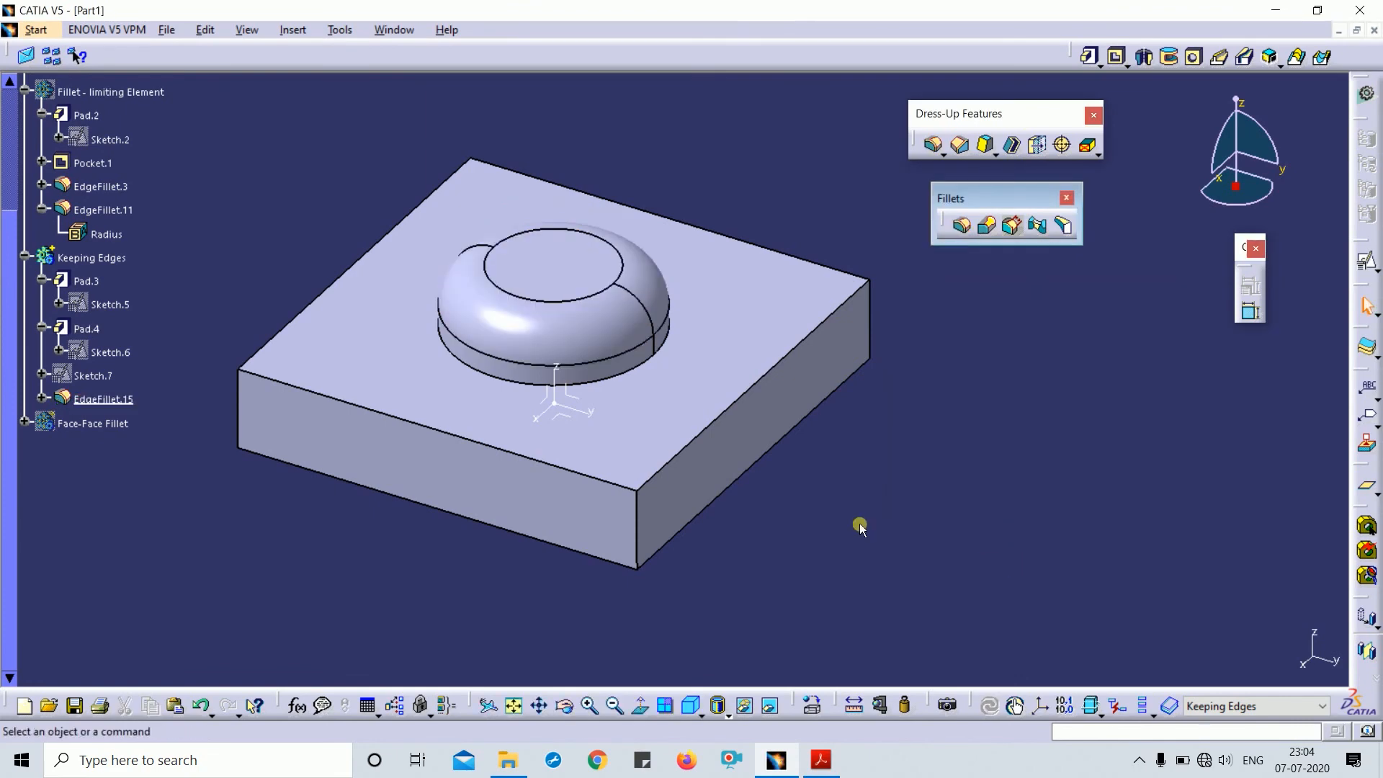
- Attempt a tritangent fillet between opposite block side faces with the cylinder top removed, dismissing the update error
{"action": "left_click", "coordinate": [1063, 226]}
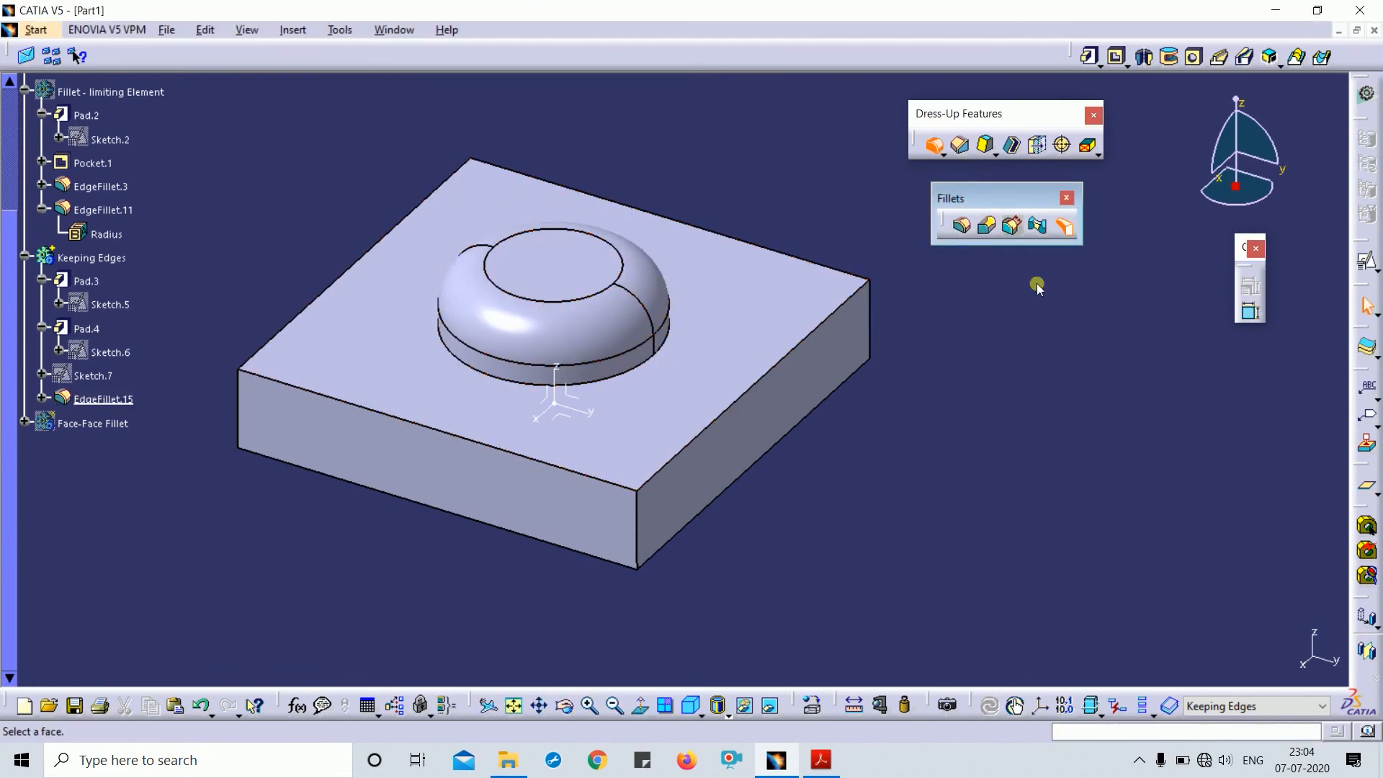
{"action": "left_click", "coordinate": [747, 452]}
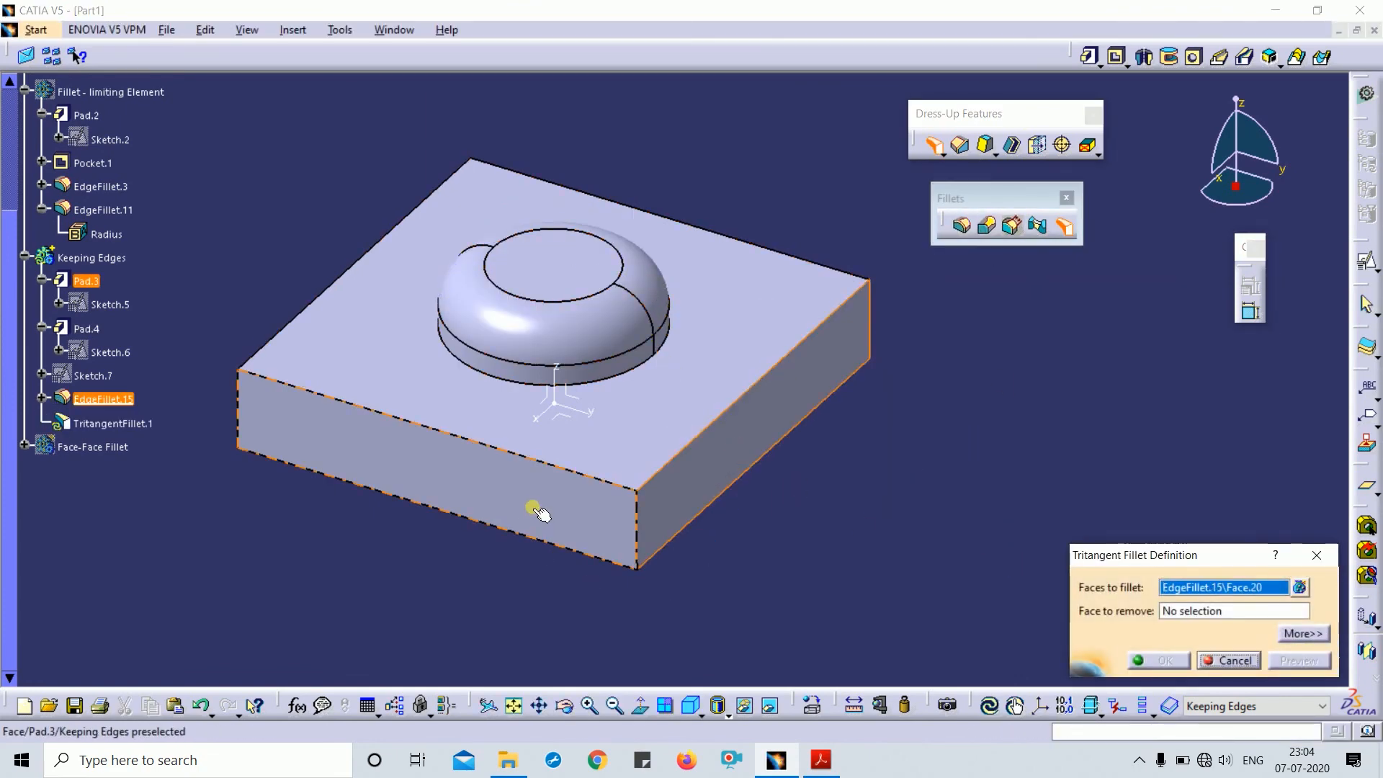
{"action": "left_click", "coordinate": [559, 516]}
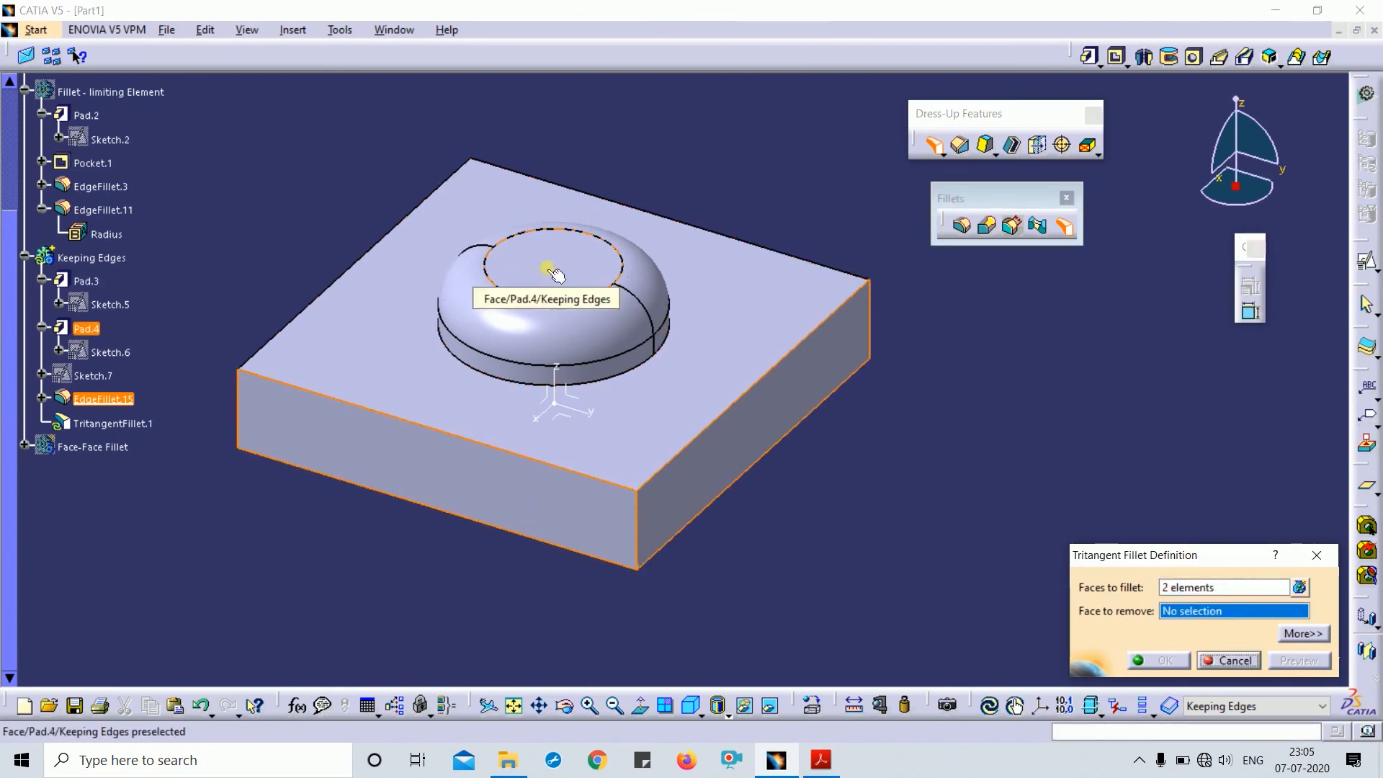
{"action": "left_click", "coordinate": [556, 275]}
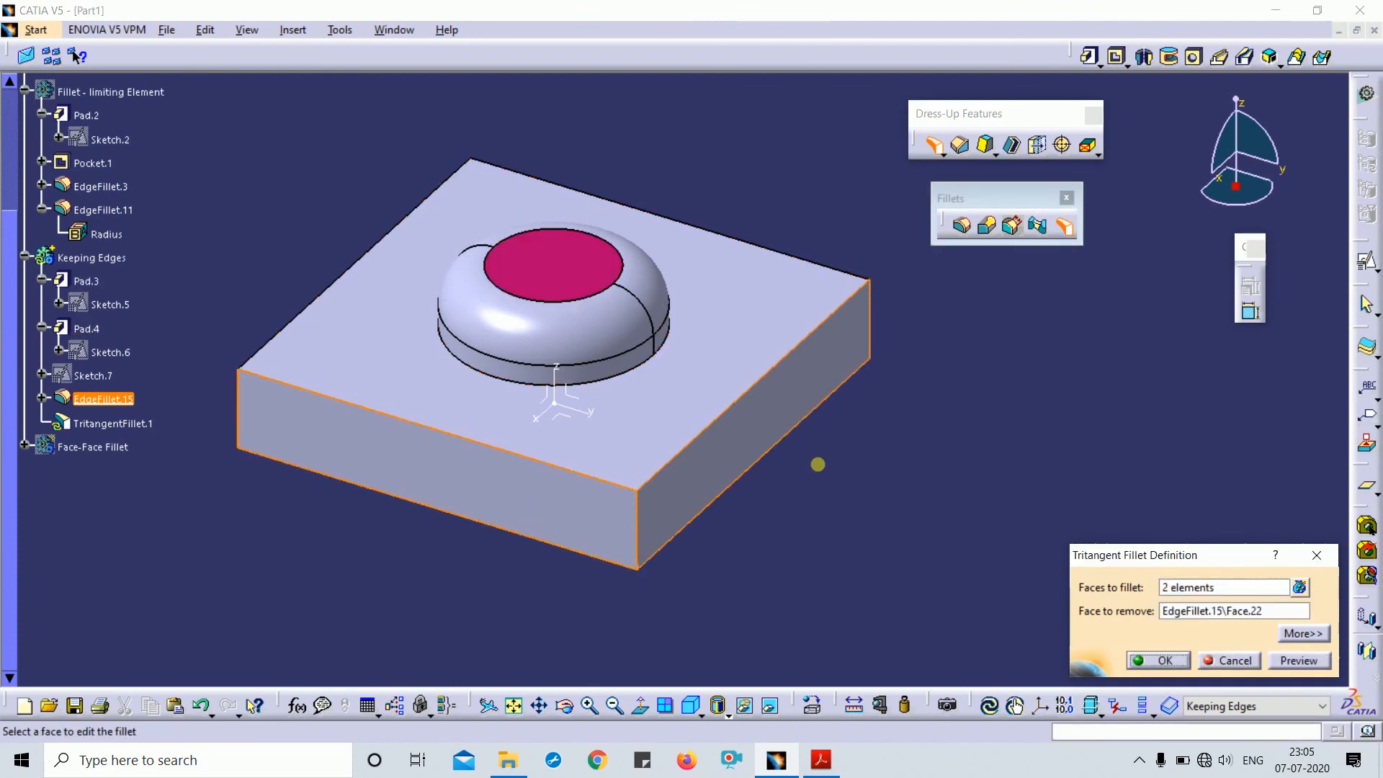
{"action": "left_click", "coordinate": [1162, 661]}
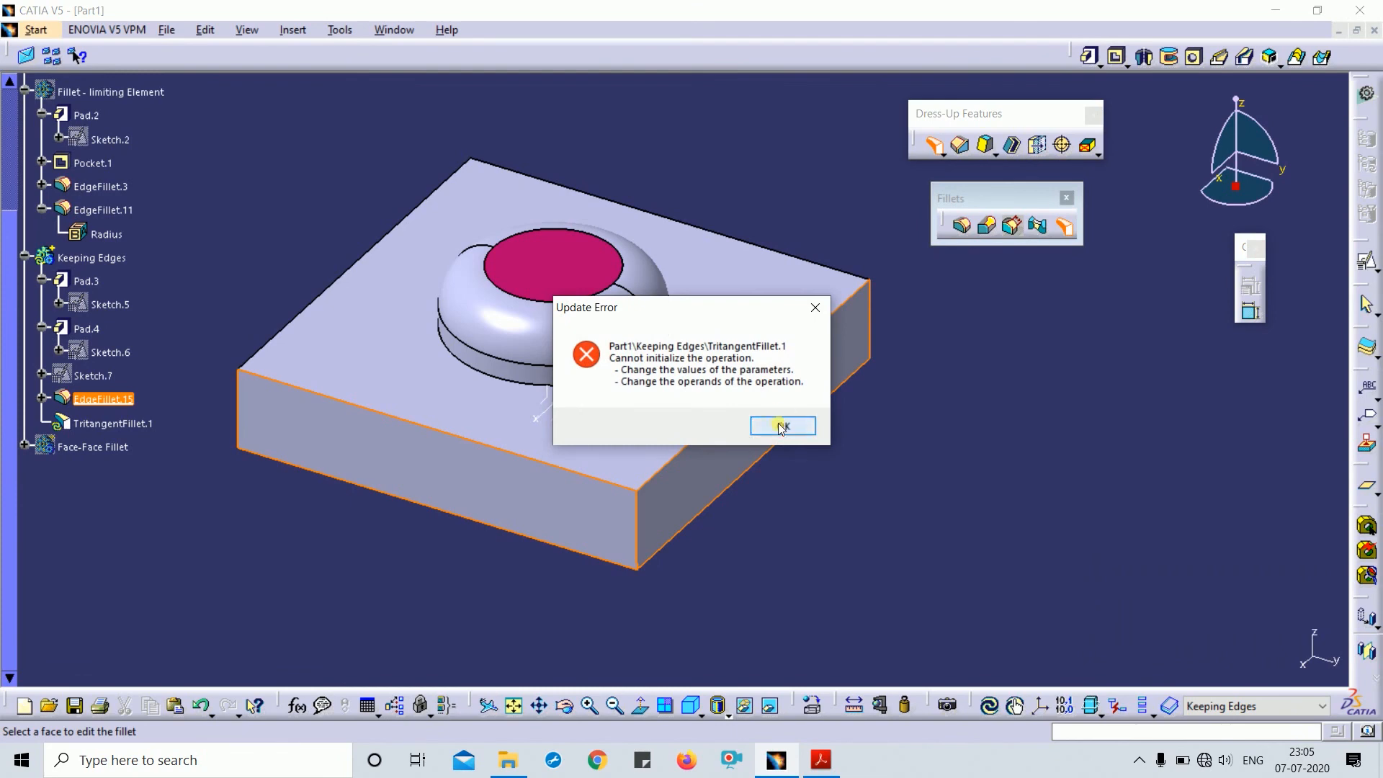
{"action": "left_click", "coordinate": [781, 426]}
- Retry with the dome's top face as face to remove, then undo the failed fillets
{"action": "middle_click_drag", "start_coordinate": [776, 425], "coordinate": [746, 508]}
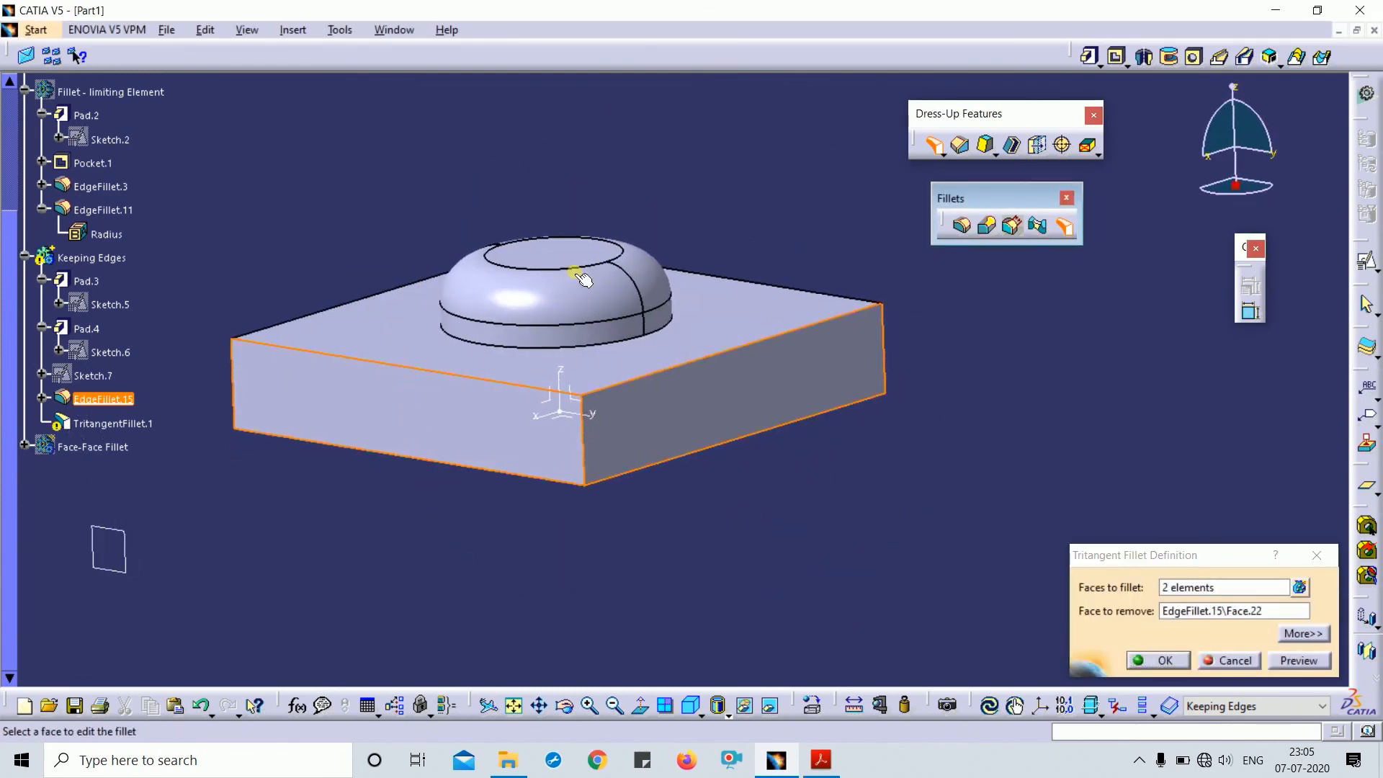
{"action": "left_click", "coordinate": [1252, 609]}
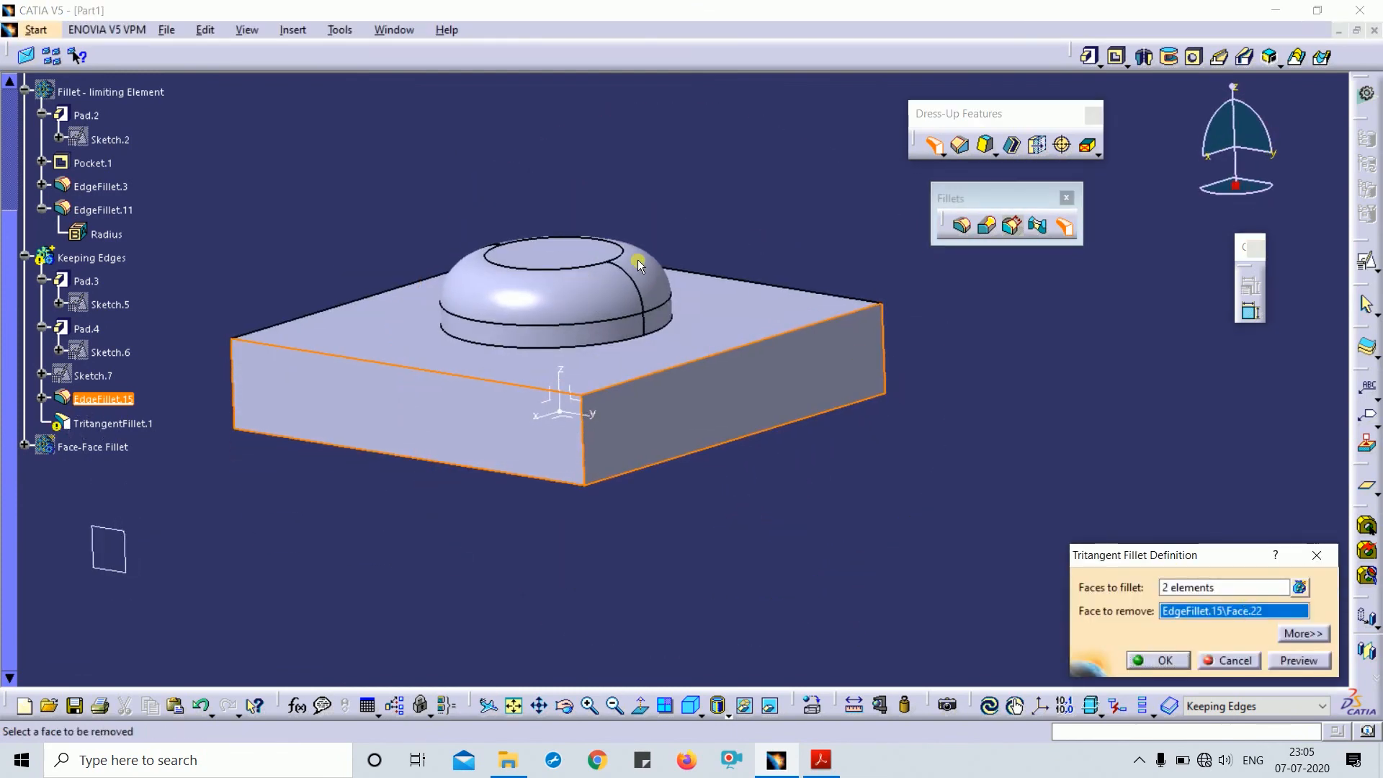
{"action": "left_click", "coordinate": [587, 297]}
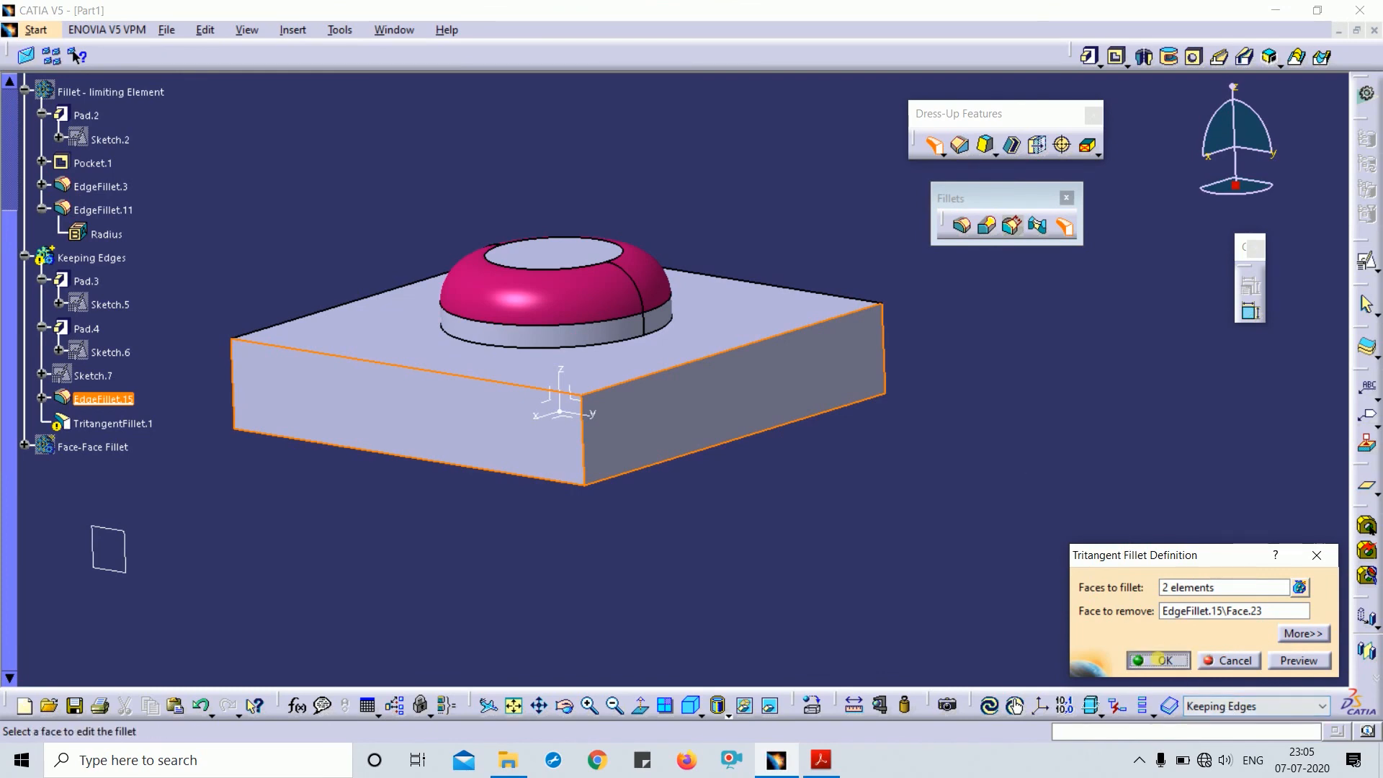
{"action": "left_click", "coordinate": [1162, 660]}
{"action": "left_click", "coordinate": [821, 427]}
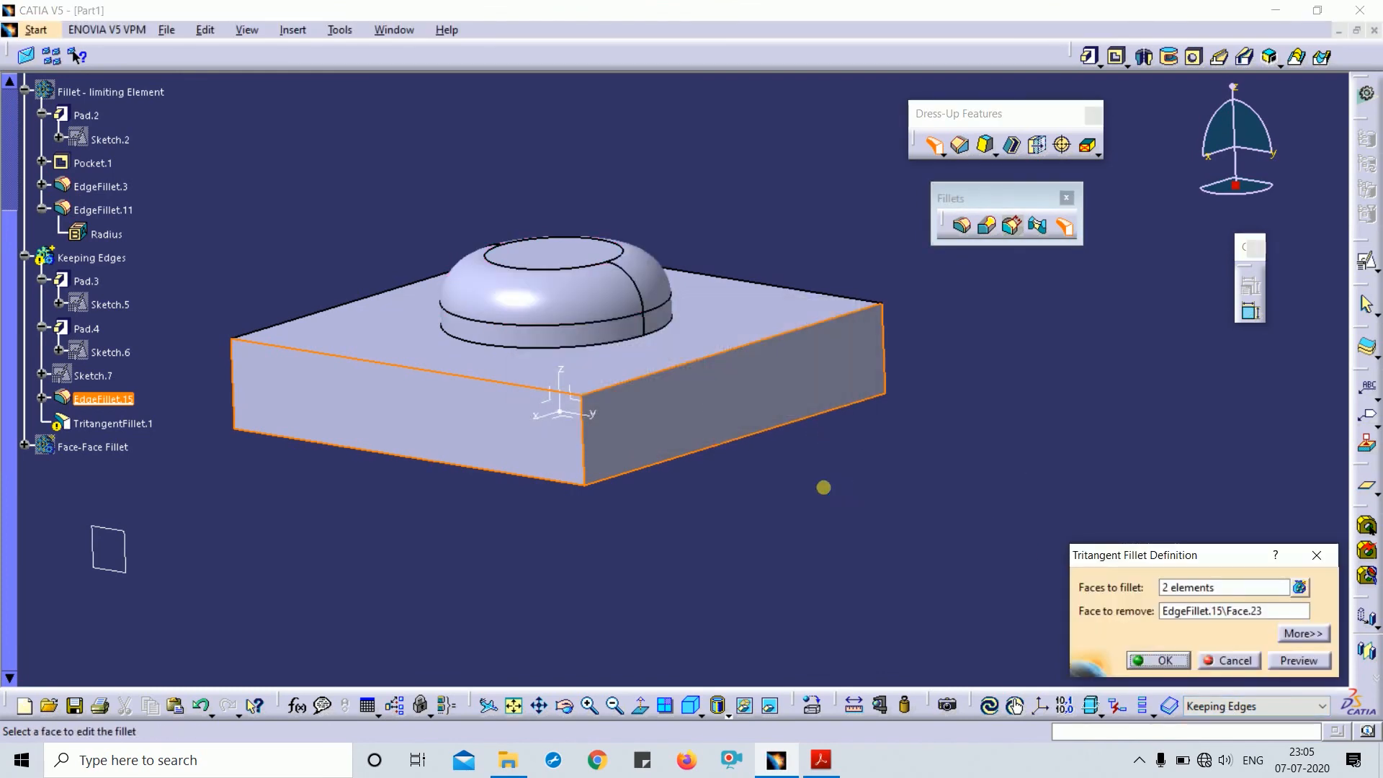
{"action": "key", "text": "ctrl+z"}
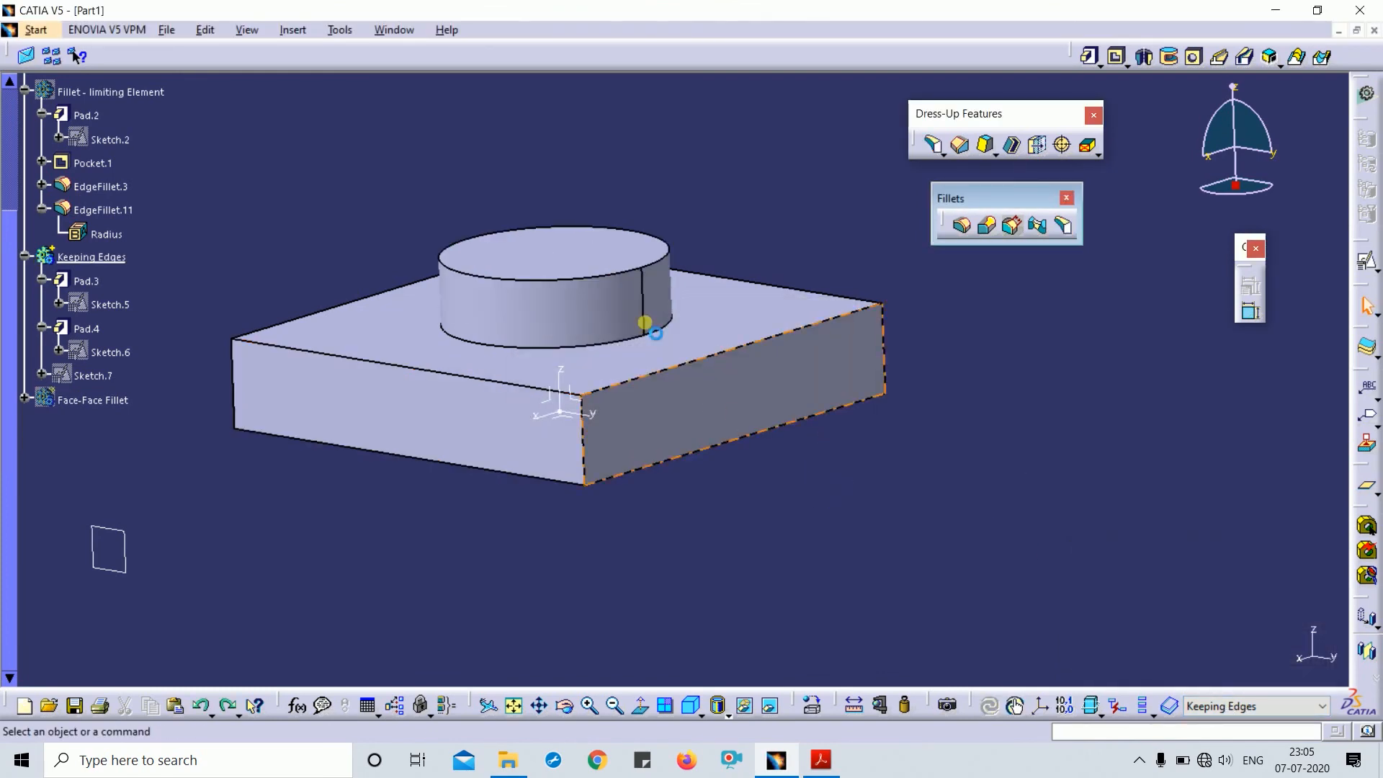
{"action": "middle_click_drag", "start_coordinate": [687, 216], "coordinate": [523, 271]}
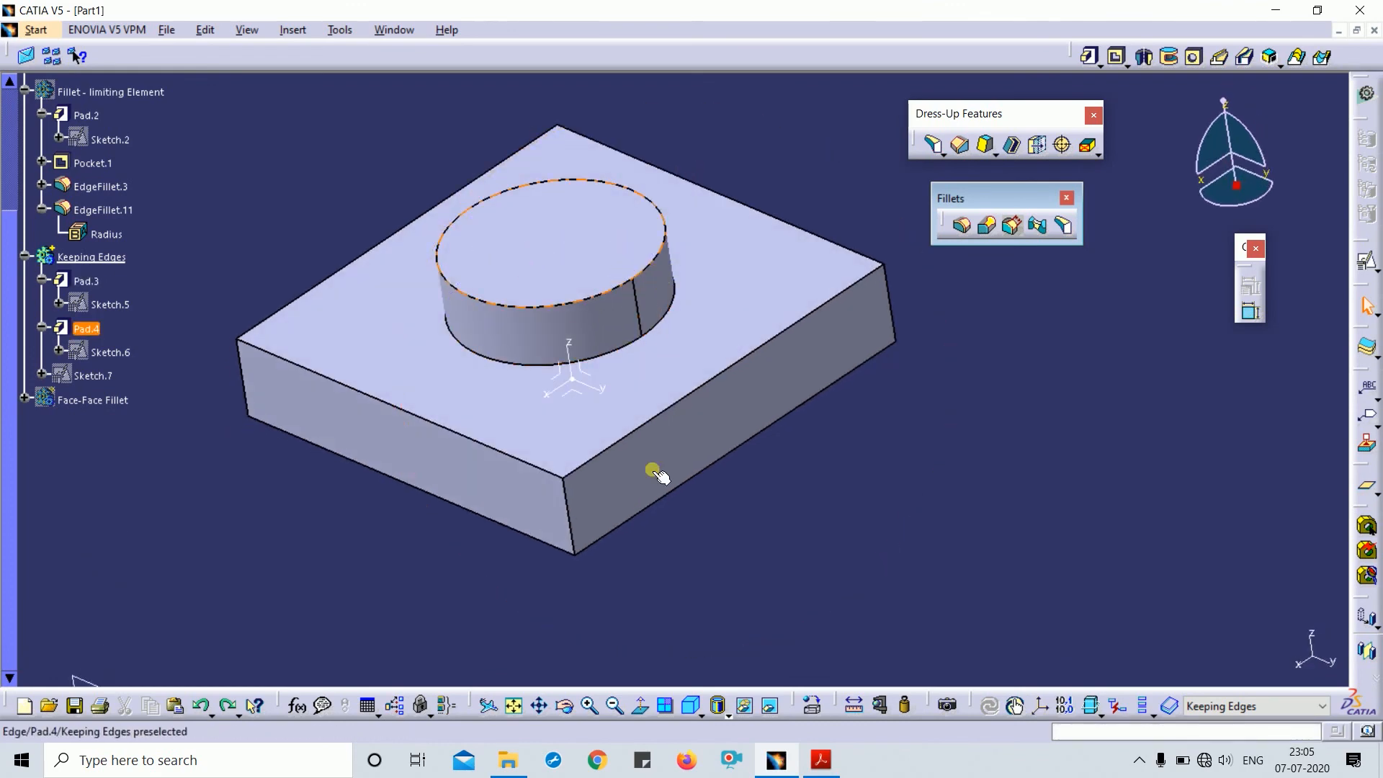
{"action": "middle_click_drag", "start_coordinate": [657, 475], "coordinate": [742, 414]}
{"action": "left_click", "coordinate": [1061, 235]}
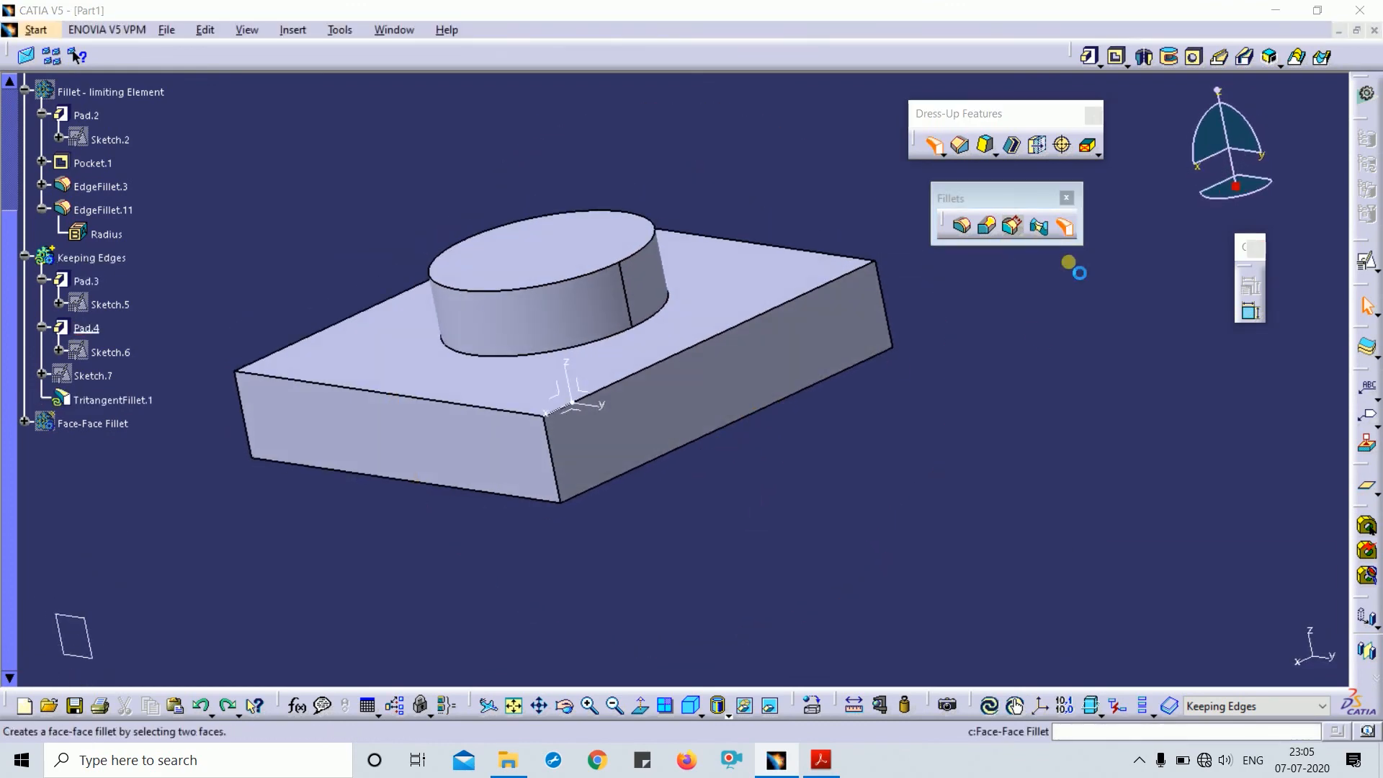
{"action": "middle_click_drag", "start_coordinate": [769, 552], "coordinate": [730, 378]}
{"action": "left_click", "coordinate": [731, 379]}
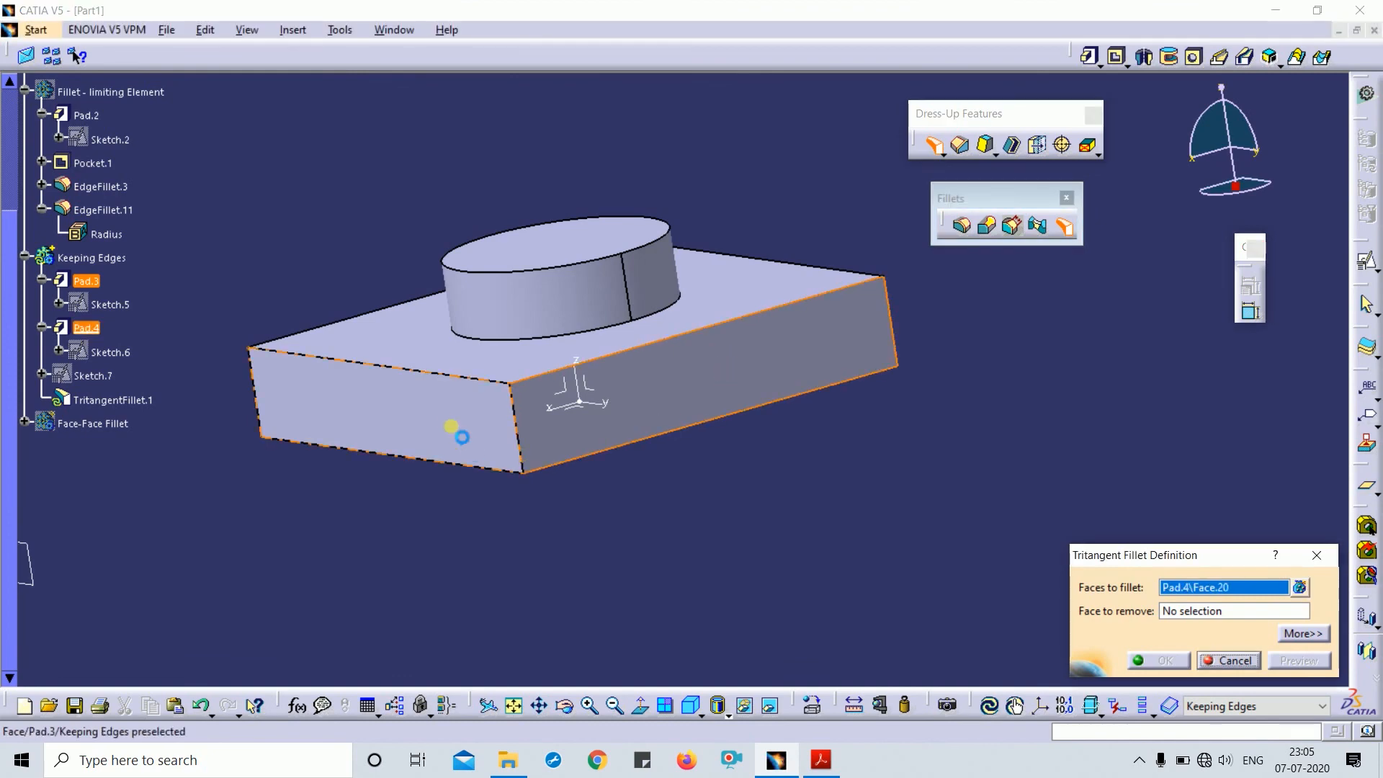
{"action": "left_click", "coordinate": [455, 429]}
{"action": "left_click", "coordinate": [574, 260]}
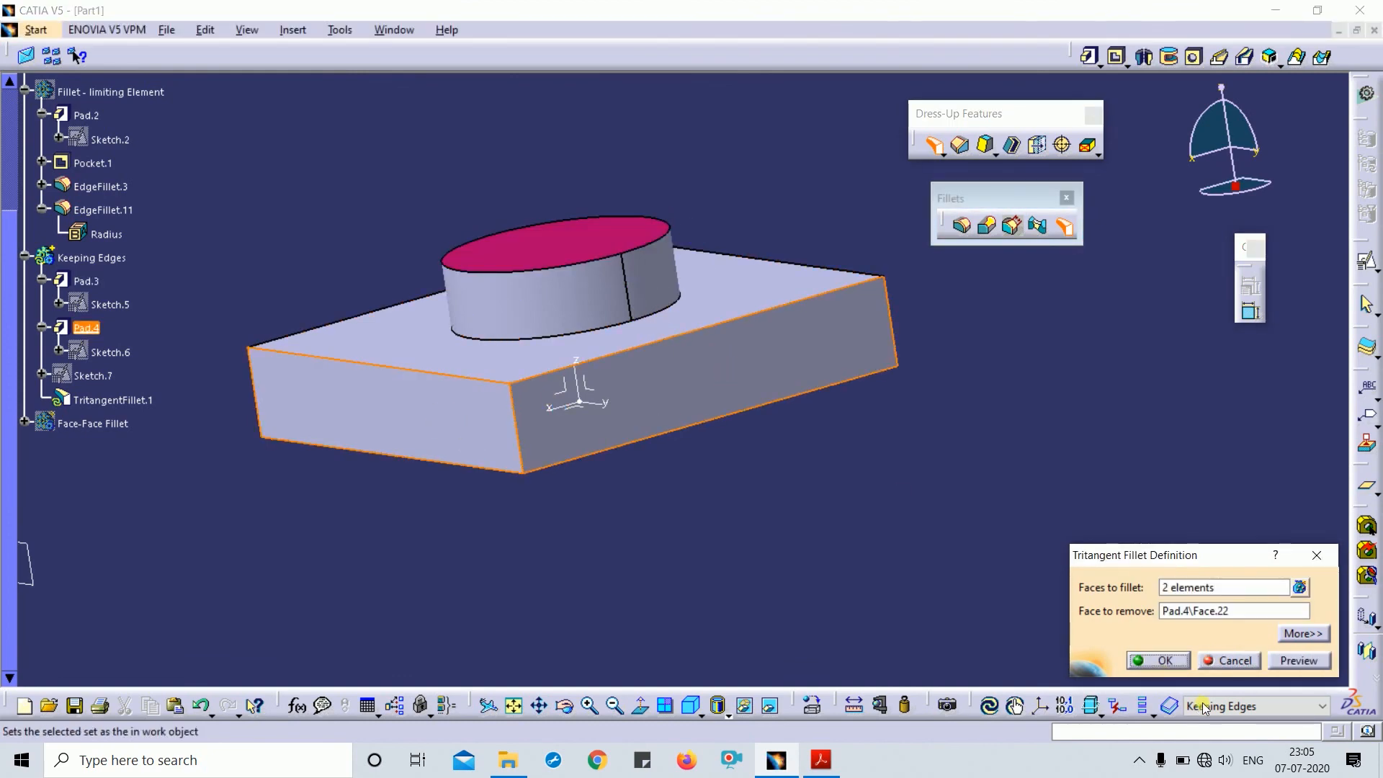
{"action": "left_click", "coordinate": [1151, 661]}
{"action": "middle_click_drag", "start_coordinate": [843, 549], "coordinate": [742, 547]}
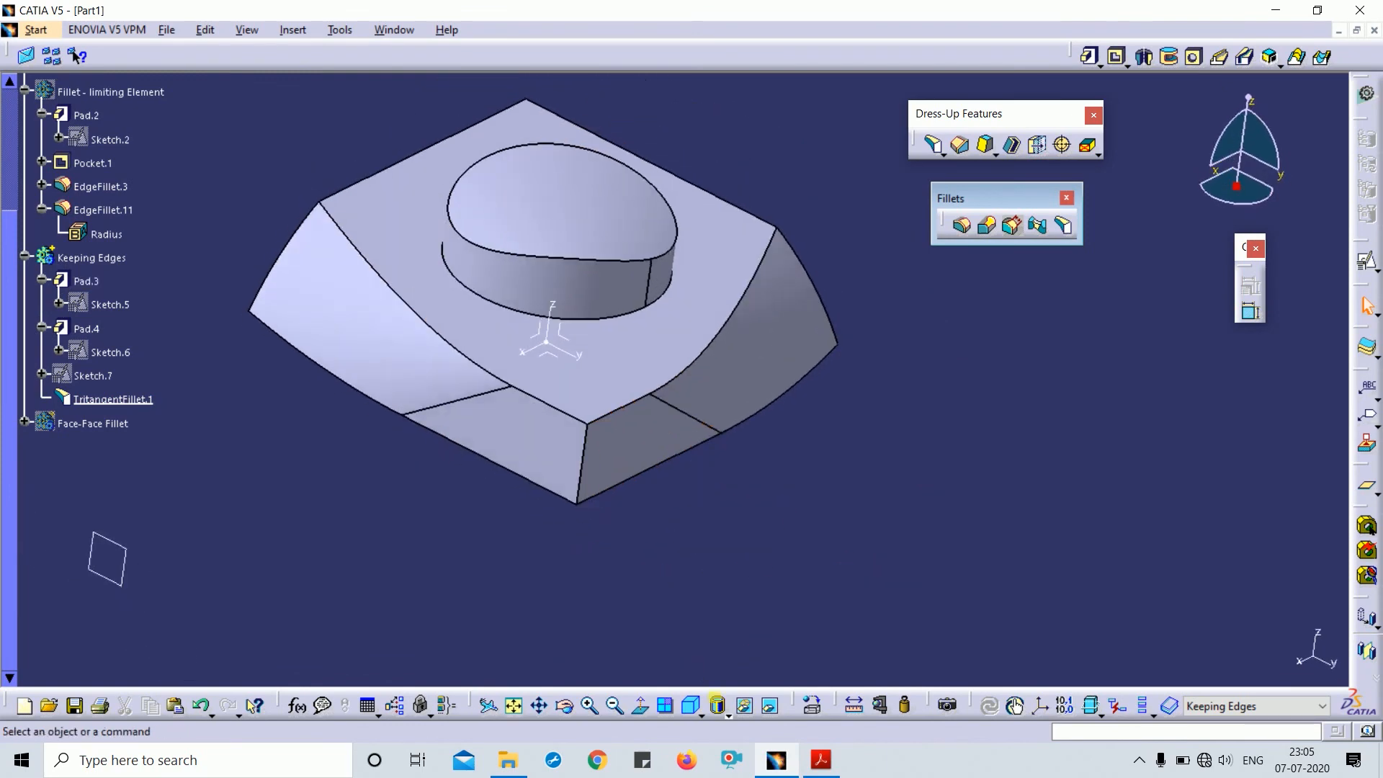
{"action": "left_click", "coordinate": [688, 711]}
{"action": "double_click", "coordinate": [744, 346]}
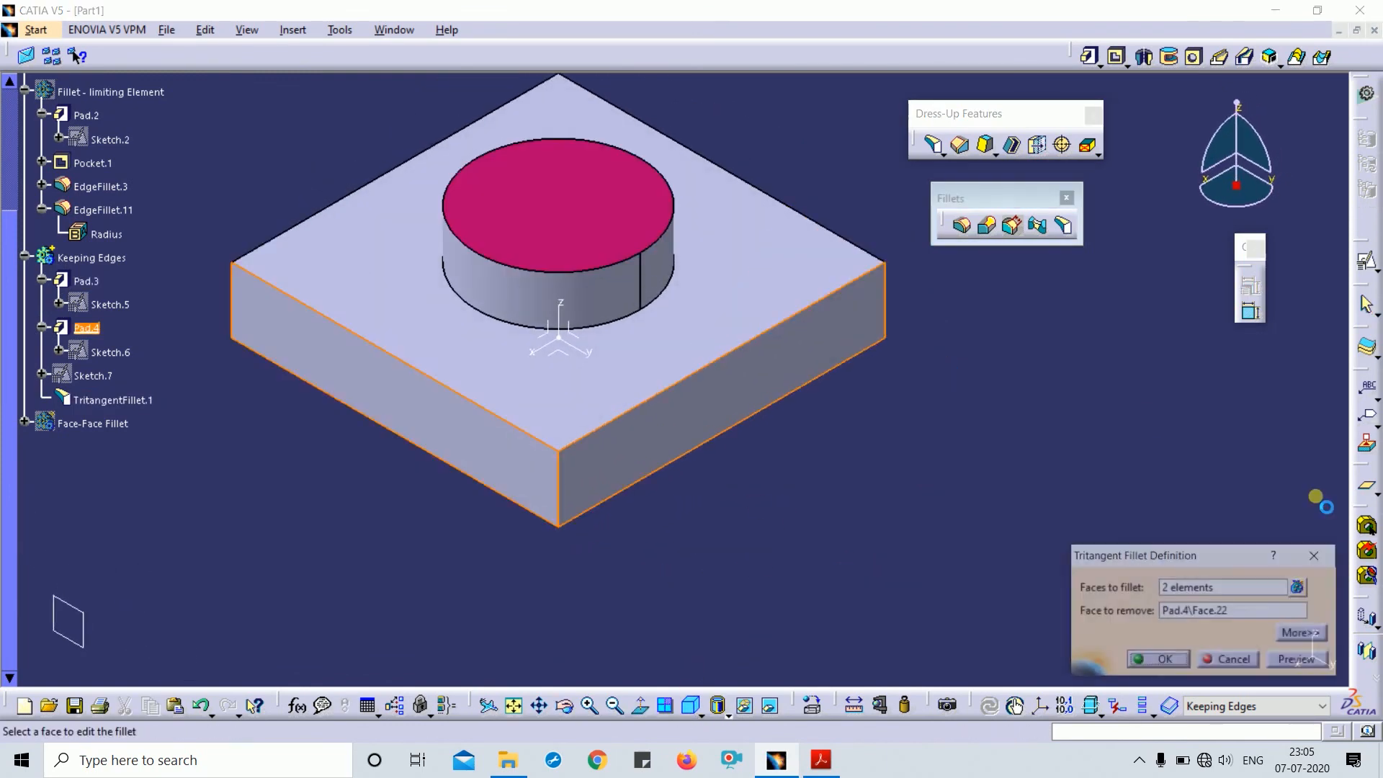
{"action": "left_click", "coordinate": [1305, 634]}
{"action": "left_click_drag", "start_coordinate": [1222, 569], "coordinate": [1154, 418]}
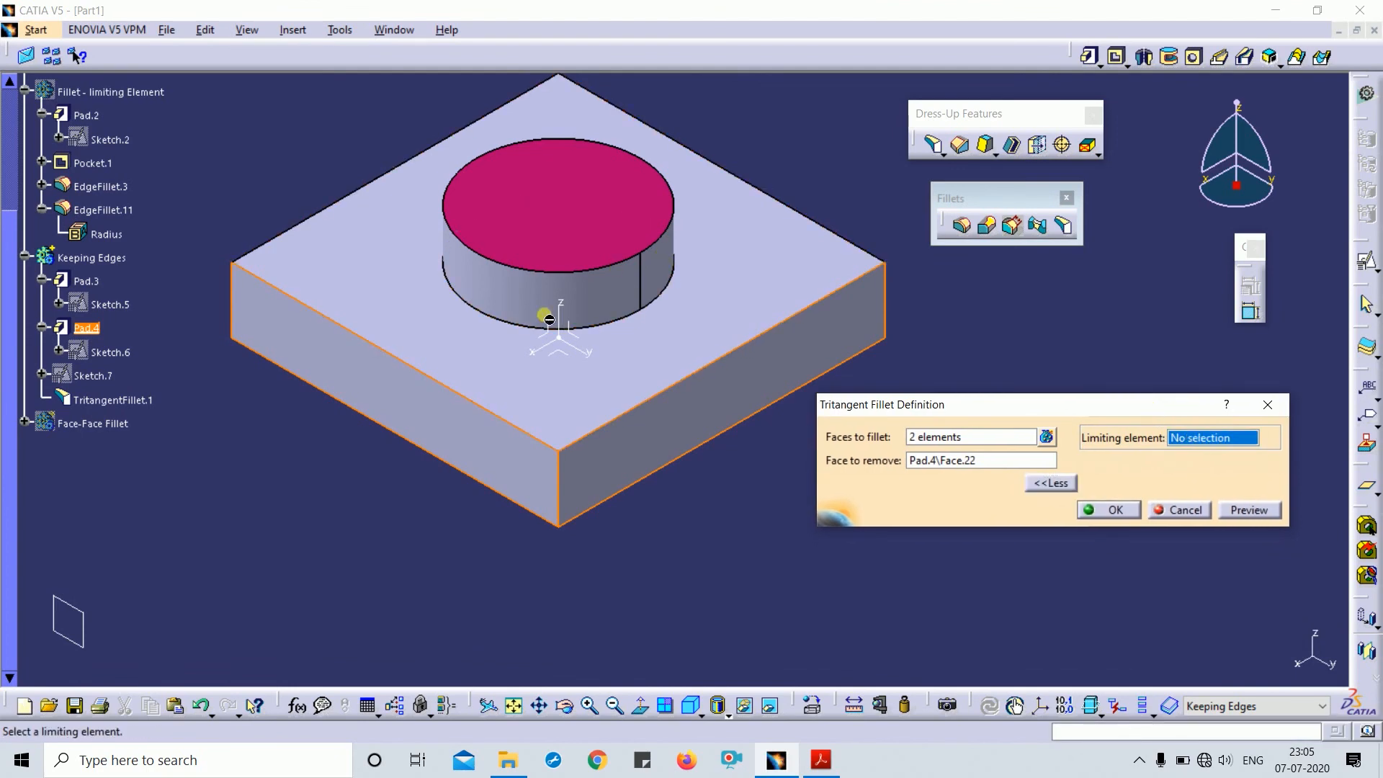
{"action": "left_click", "coordinate": [1236, 508]}
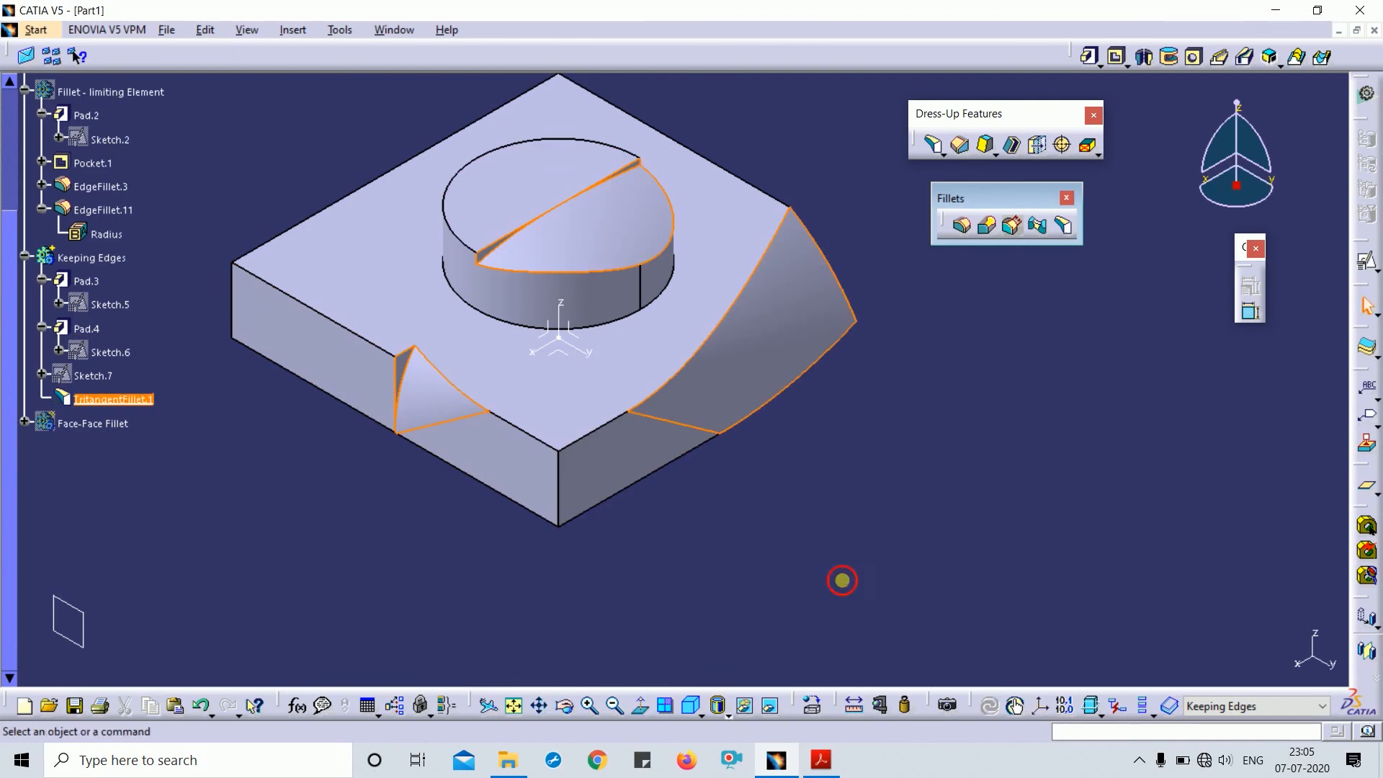
{"action": "middle_click_drag", "start_coordinate": [843, 577], "coordinate": [815, 505]}
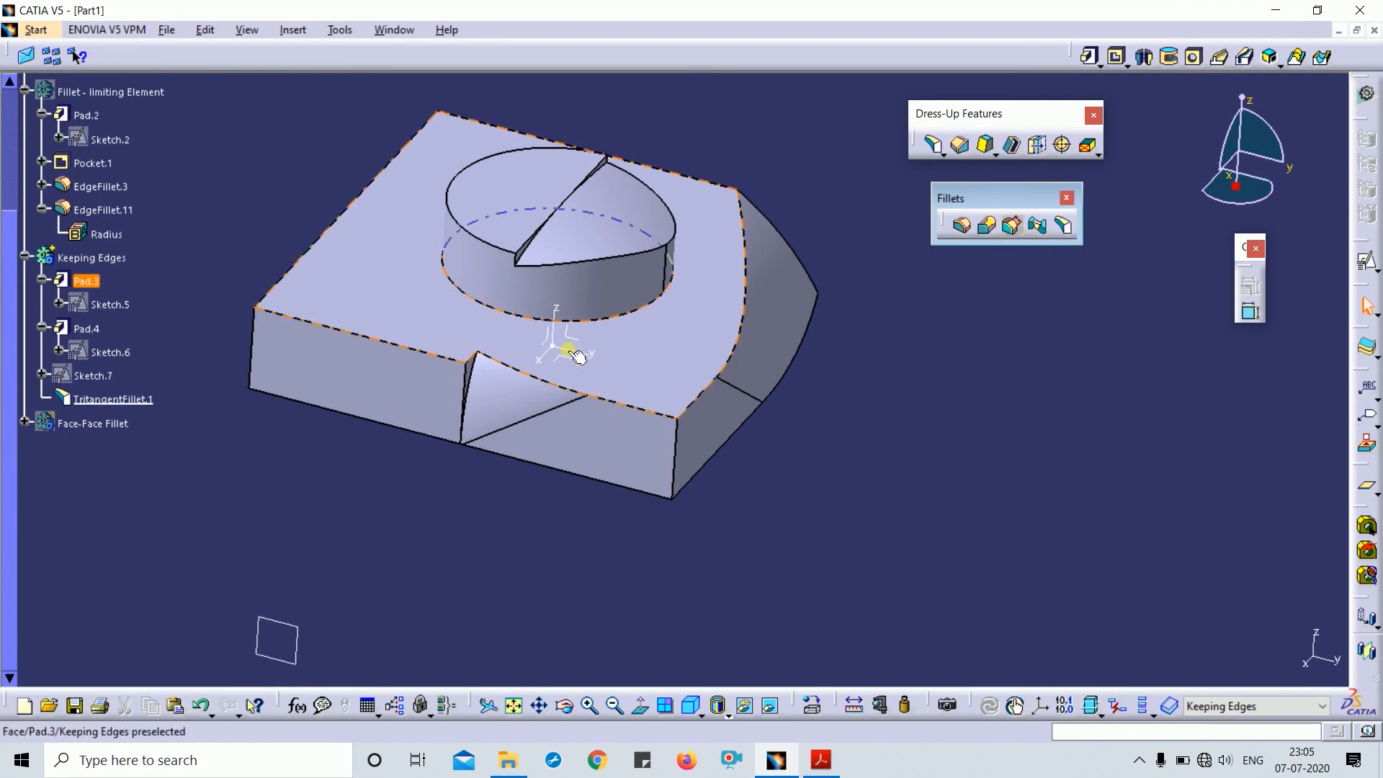
{"action": "middle_click_drag", "start_coordinate": [871, 479], "coordinate": [757, 639]}
{"action": "key", "text": "ctrl+z"}
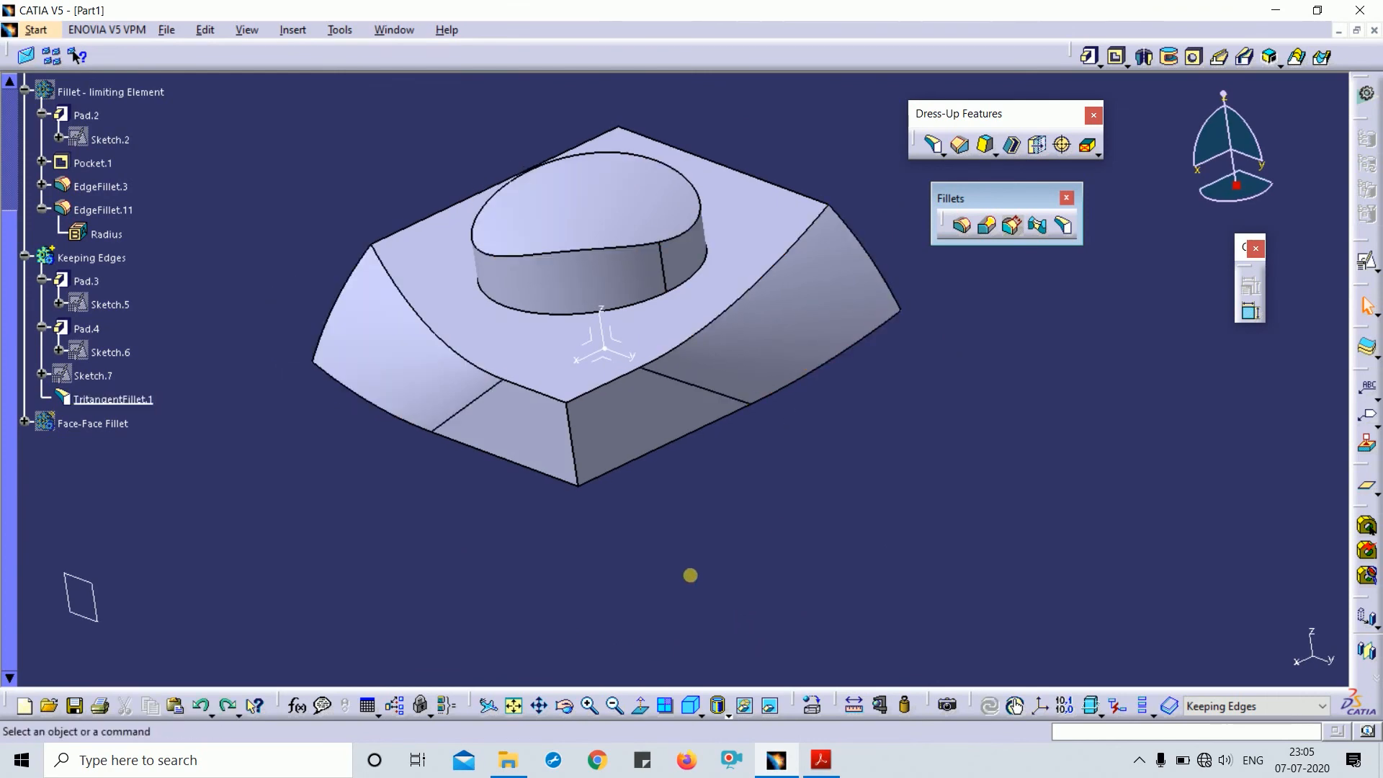
{"action": "middle_click_drag", "start_coordinate": [695, 581], "coordinate": [767, 587]}
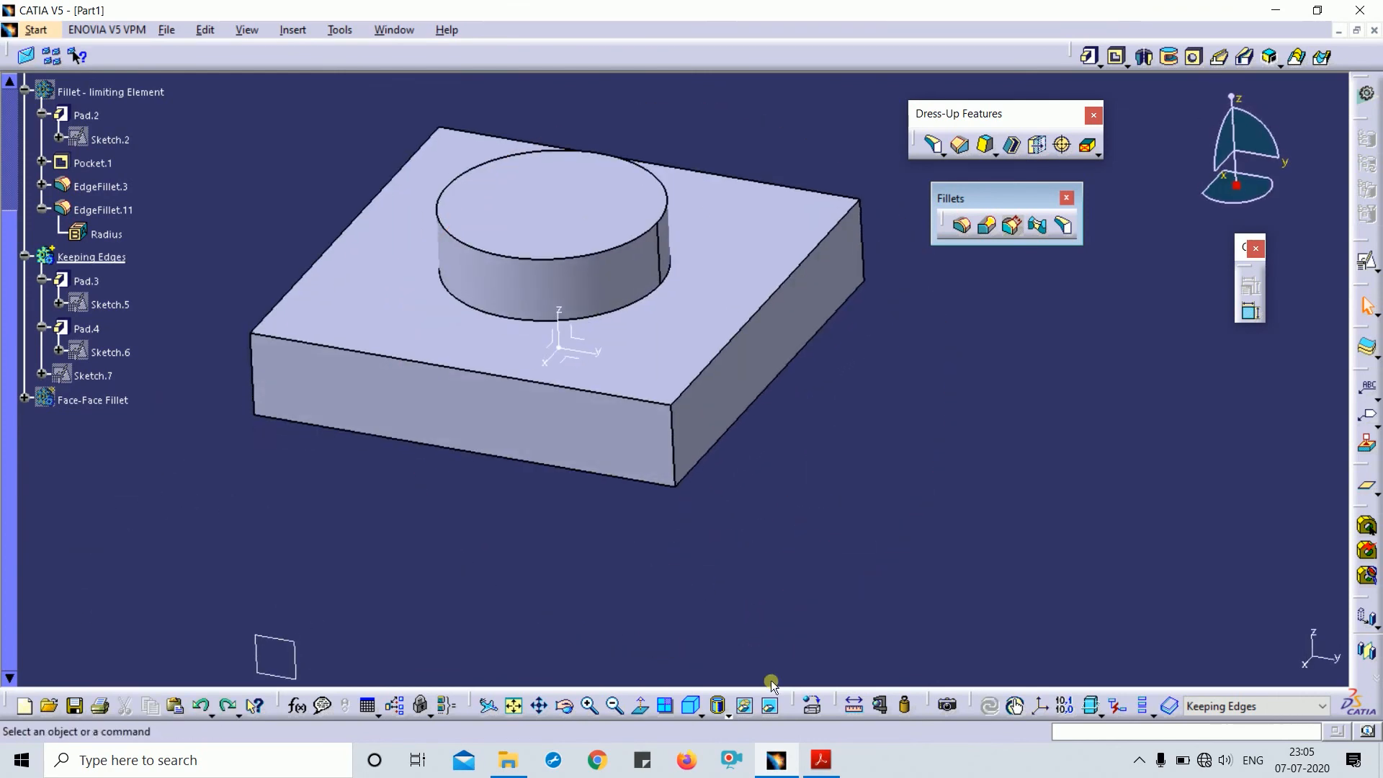
{"action": "left_click", "coordinate": [689, 711]}
{"action": "middle_click_drag", "start_coordinate": [845, 539], "coordinate": [848, 573]}
{"action": "left_click_drag", "start_coordinate": [994, 196], "coordinate": [1004, 217]}
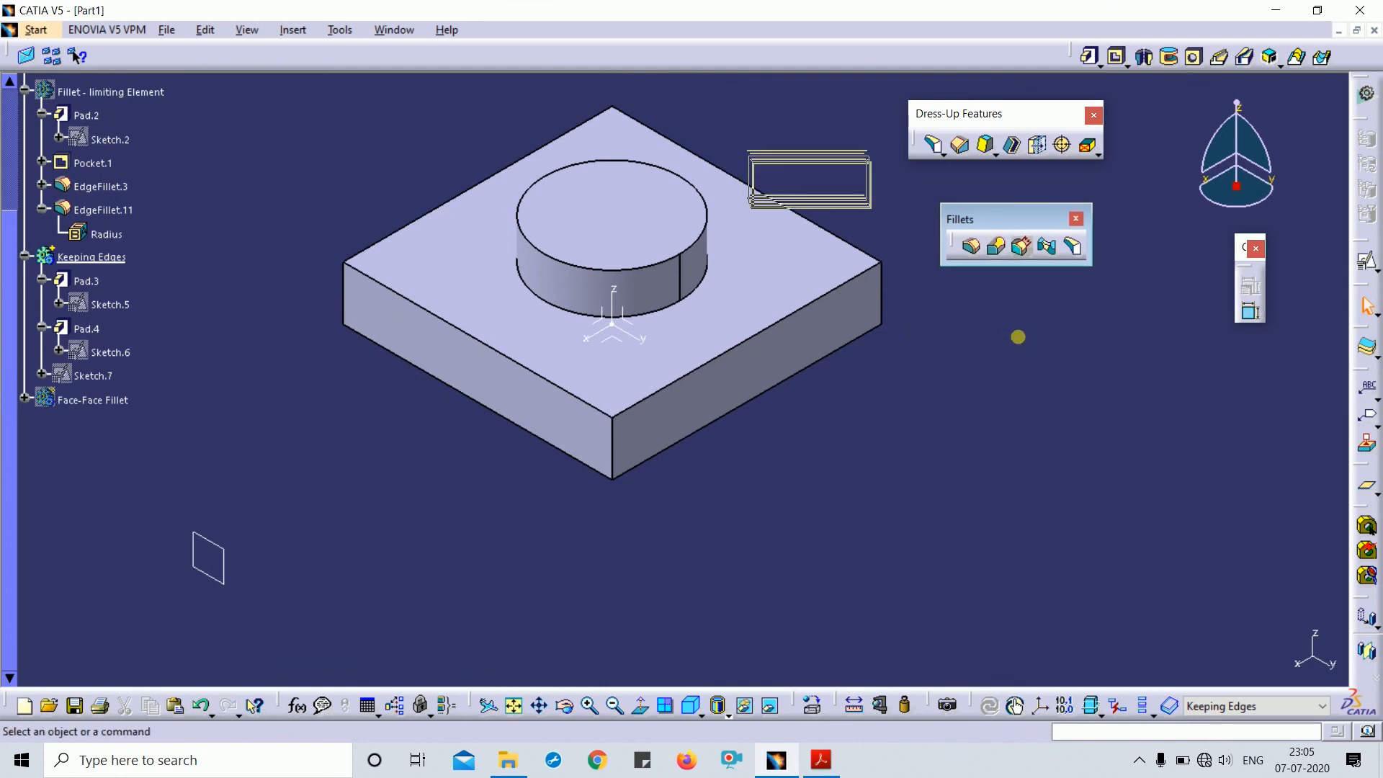
{"action": "left_click_drag", "start_coordinate": [1015, 210], "coordinate": [1028, 239]}
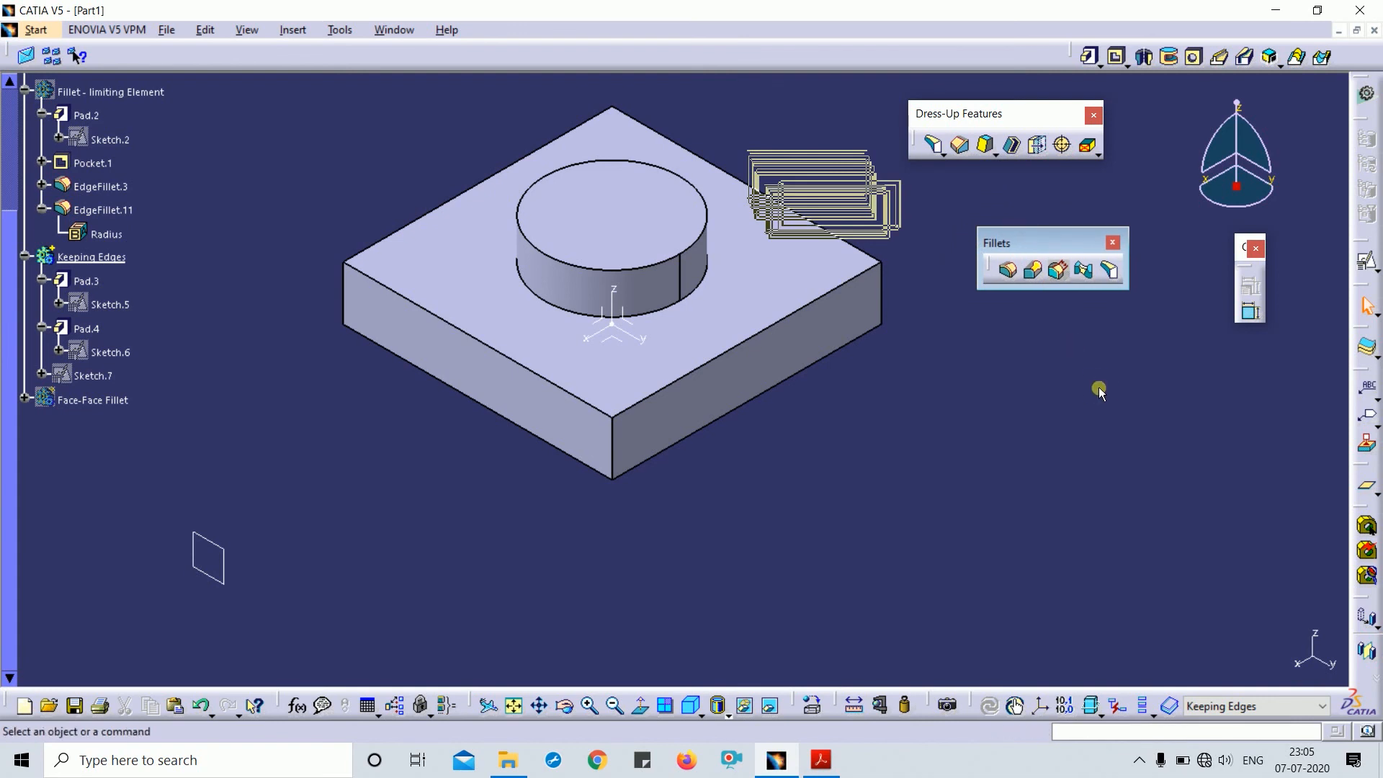